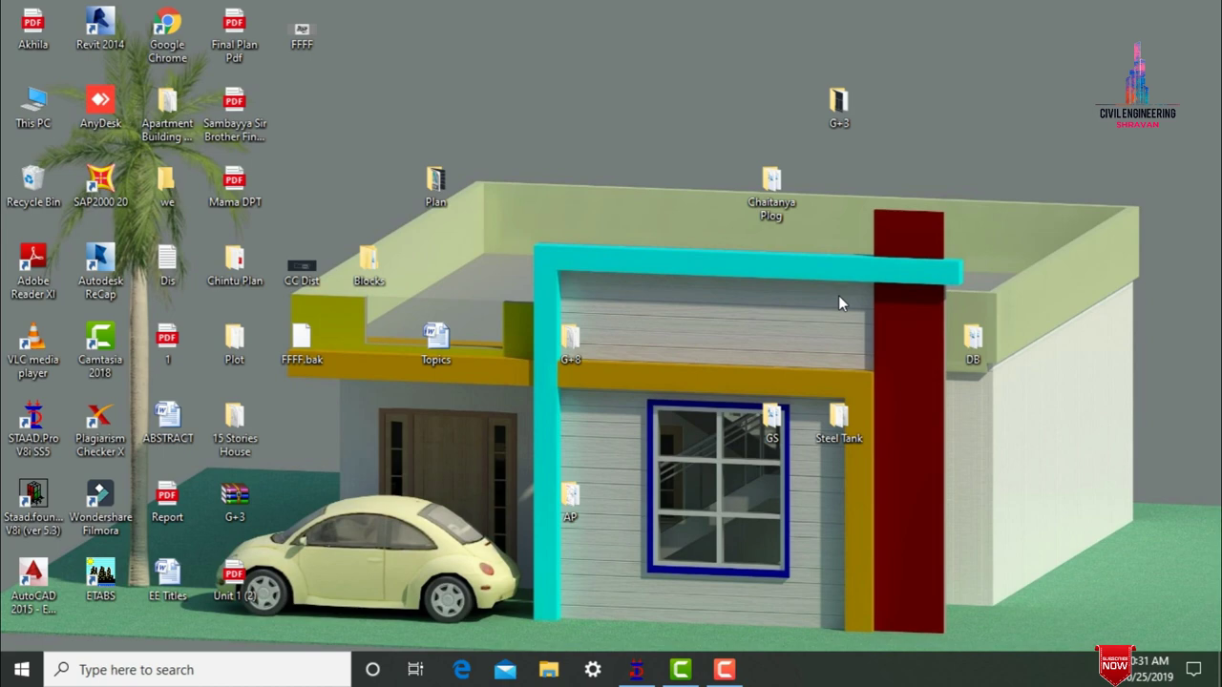
- Inspect the existing Steel Tank model from several angles, then minimise it
click(630, 678)
drag(763, 286, 698, 249)
drag(604, 431, 859, 227)
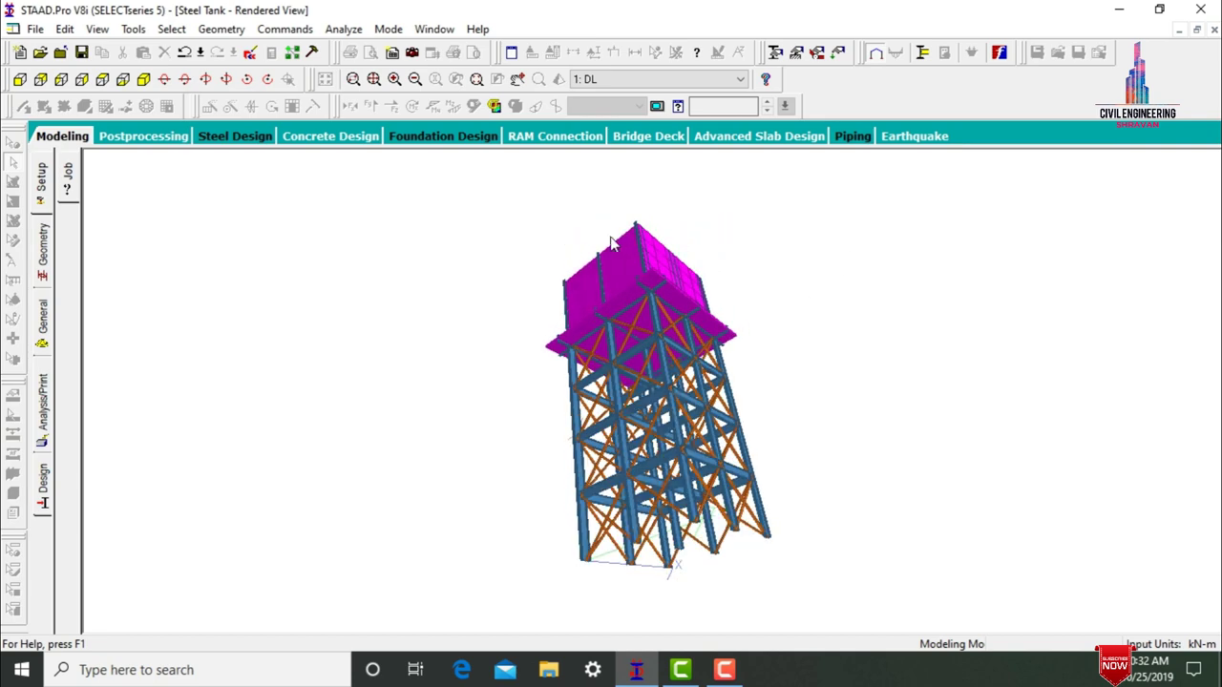
drag(620, 260, 711, 501)
drag(619, 493, 703, 261)
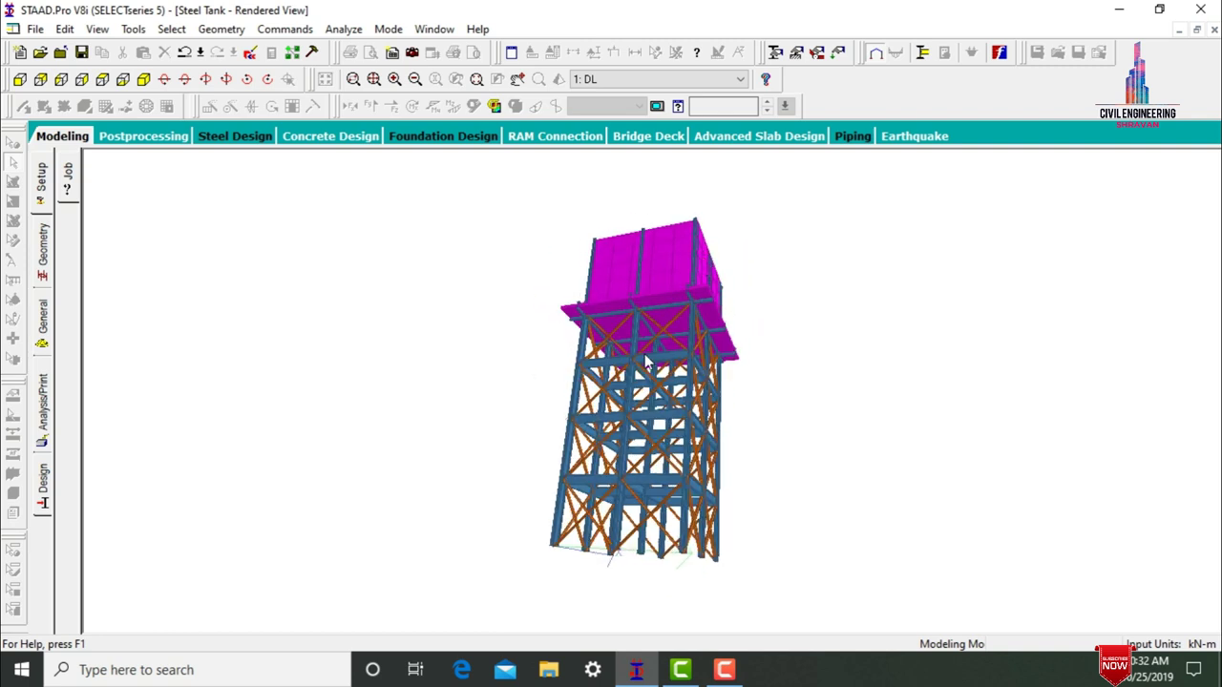
click(1118, 9)
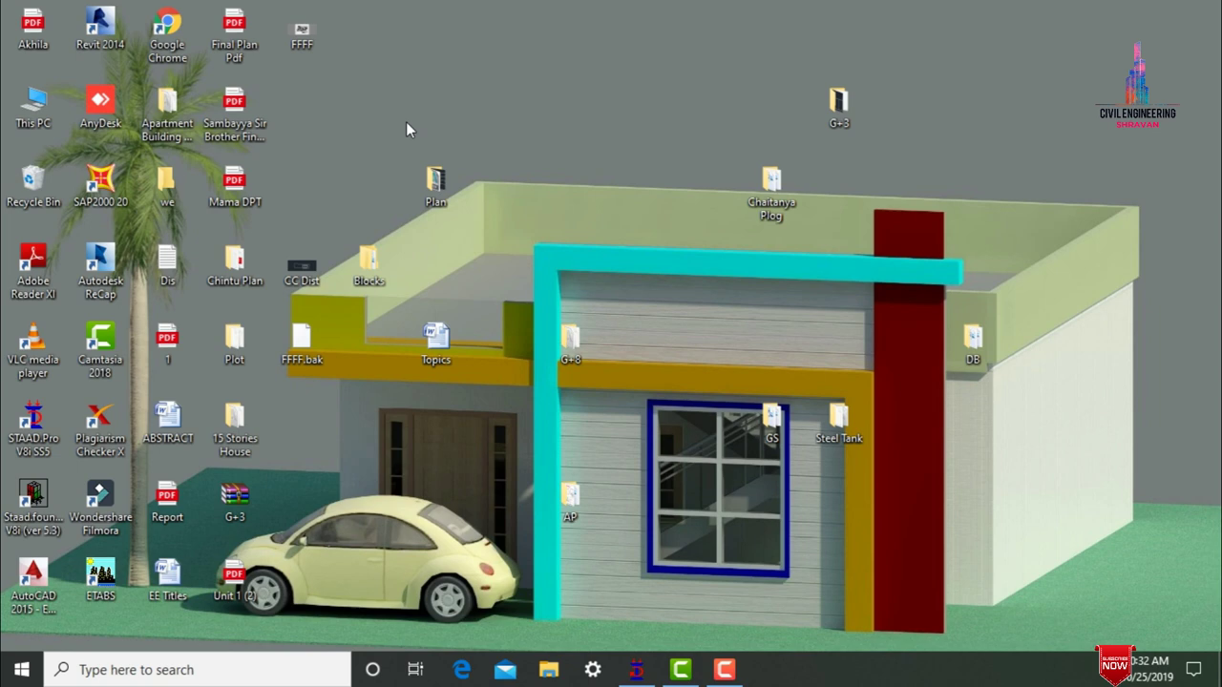
- Create a new Space project named Tank in the Steel Tank folder, keeping Add Beam
double_click(46, 436)
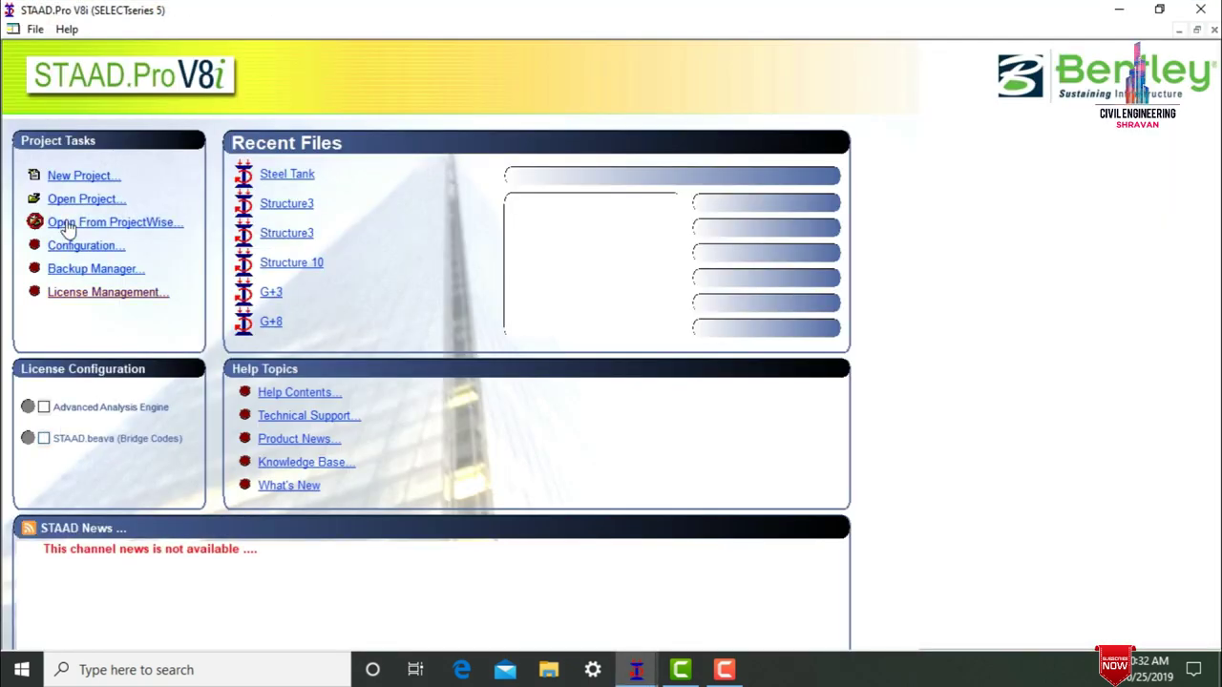
click(76, 175)
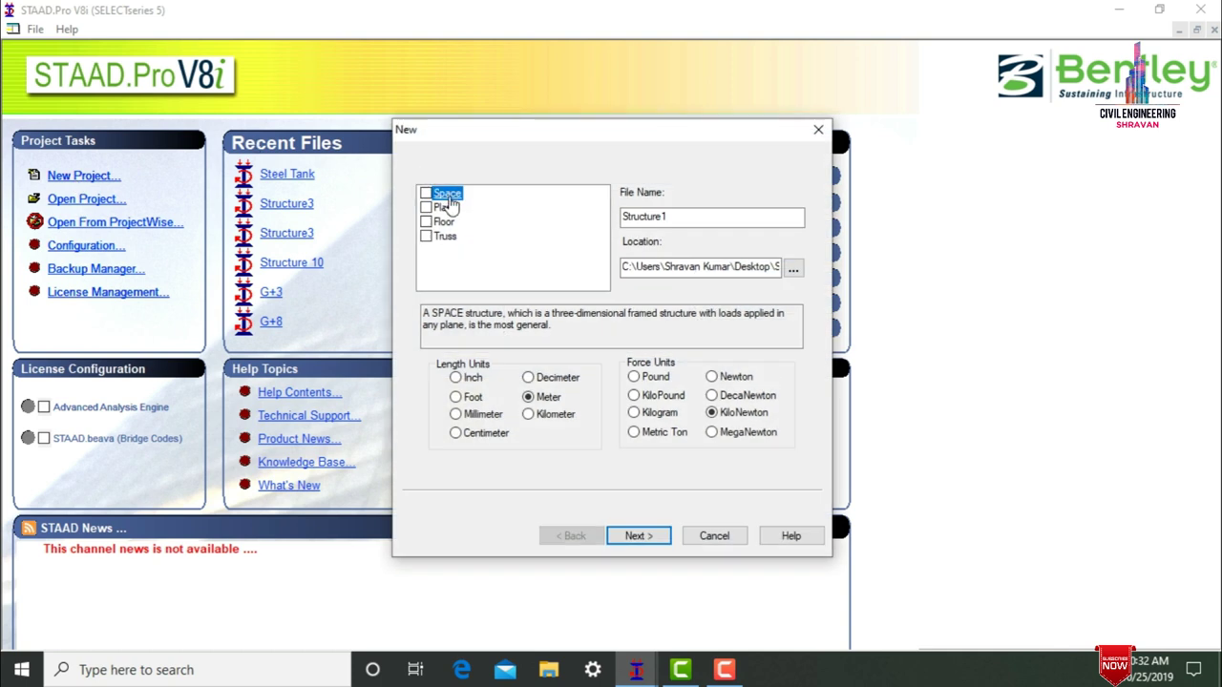
click(446, 195)
click(679, 213)
drag(672, 214, 563, 216)
text(Tank)
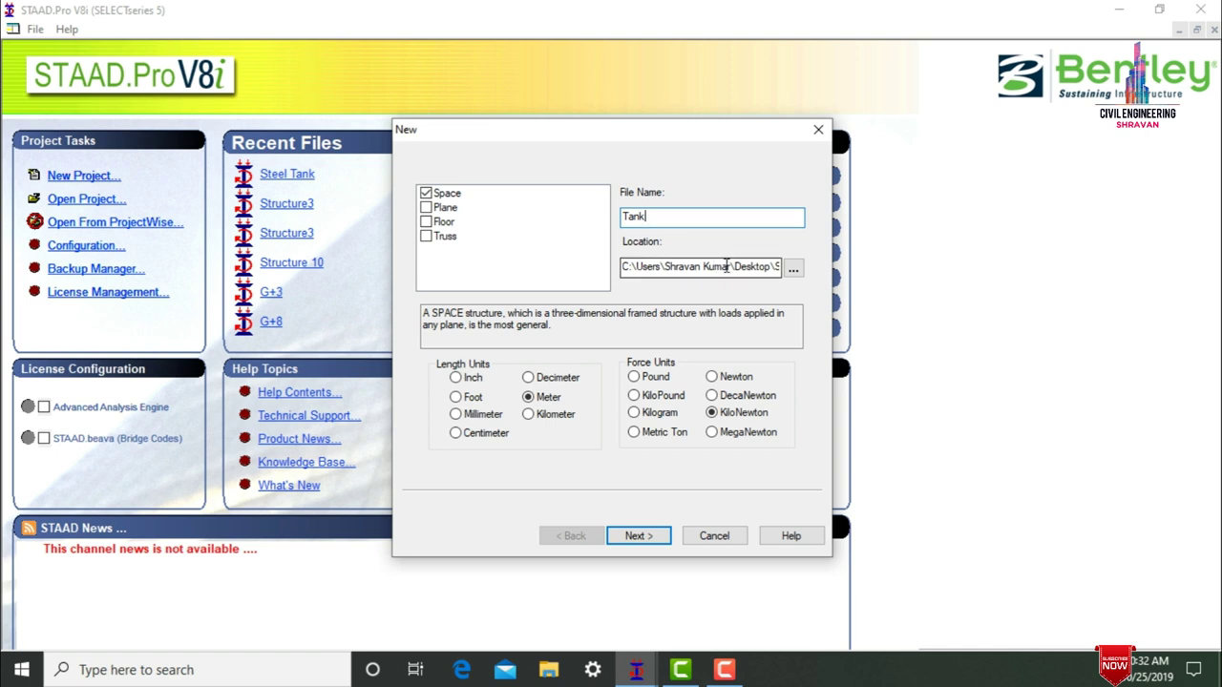
click(794, 270)
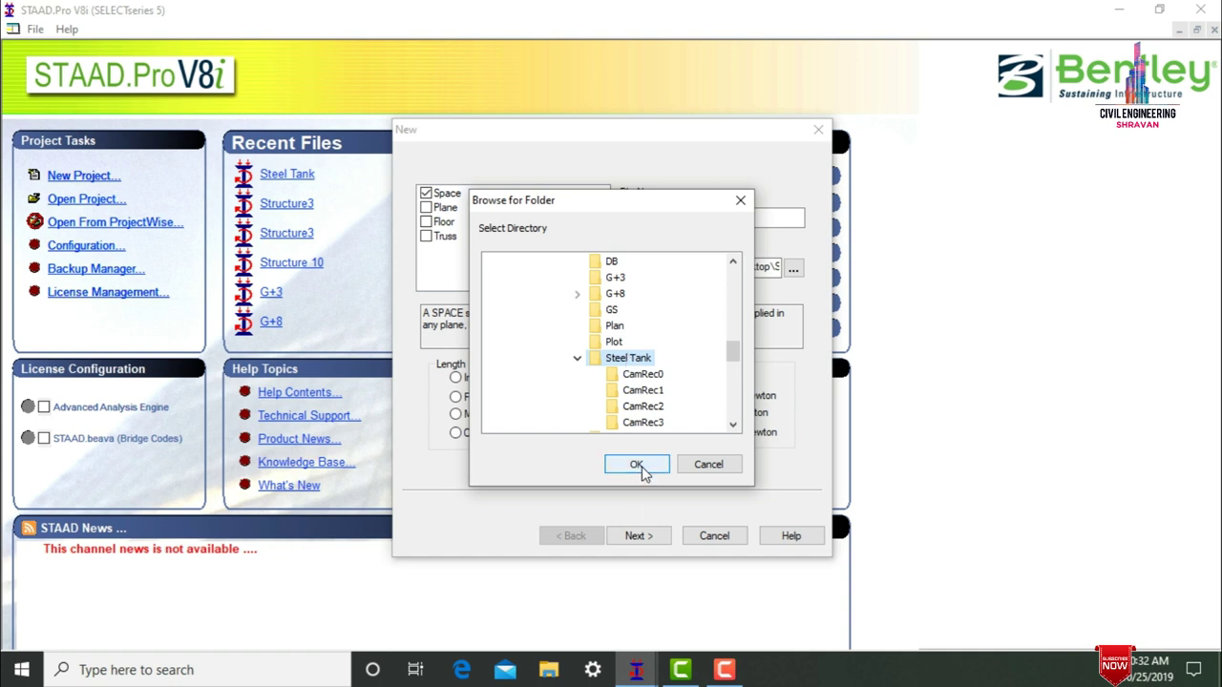
click(637, 470)
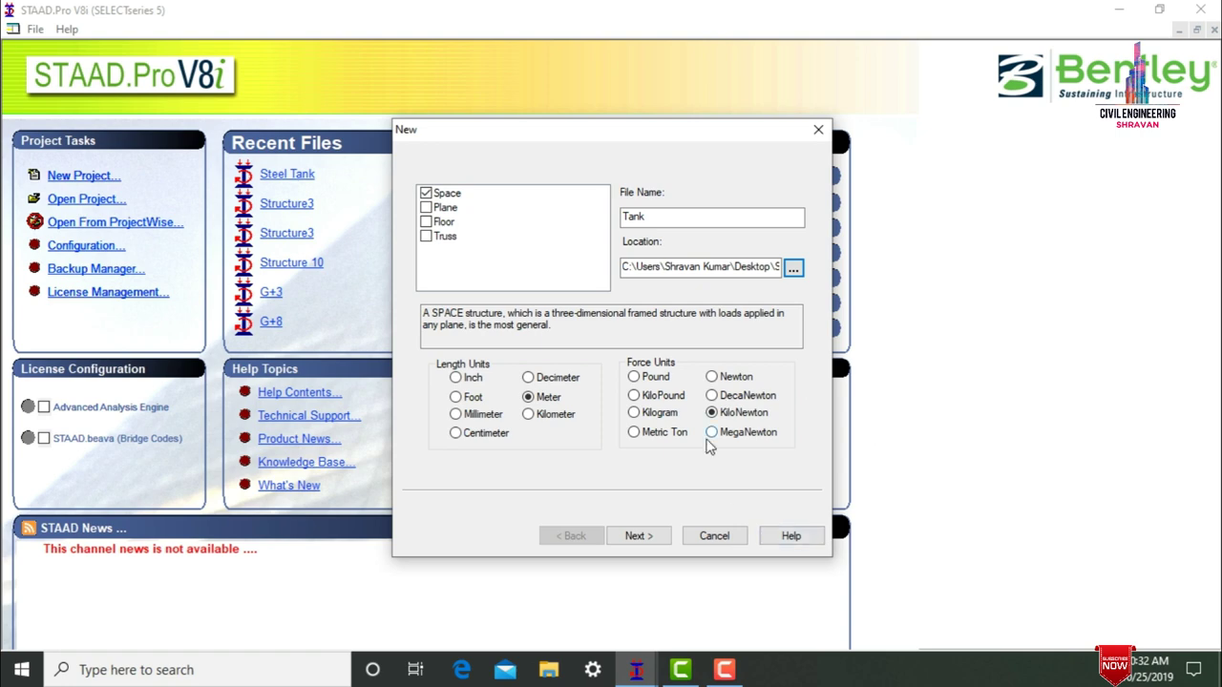
click(632, 536)
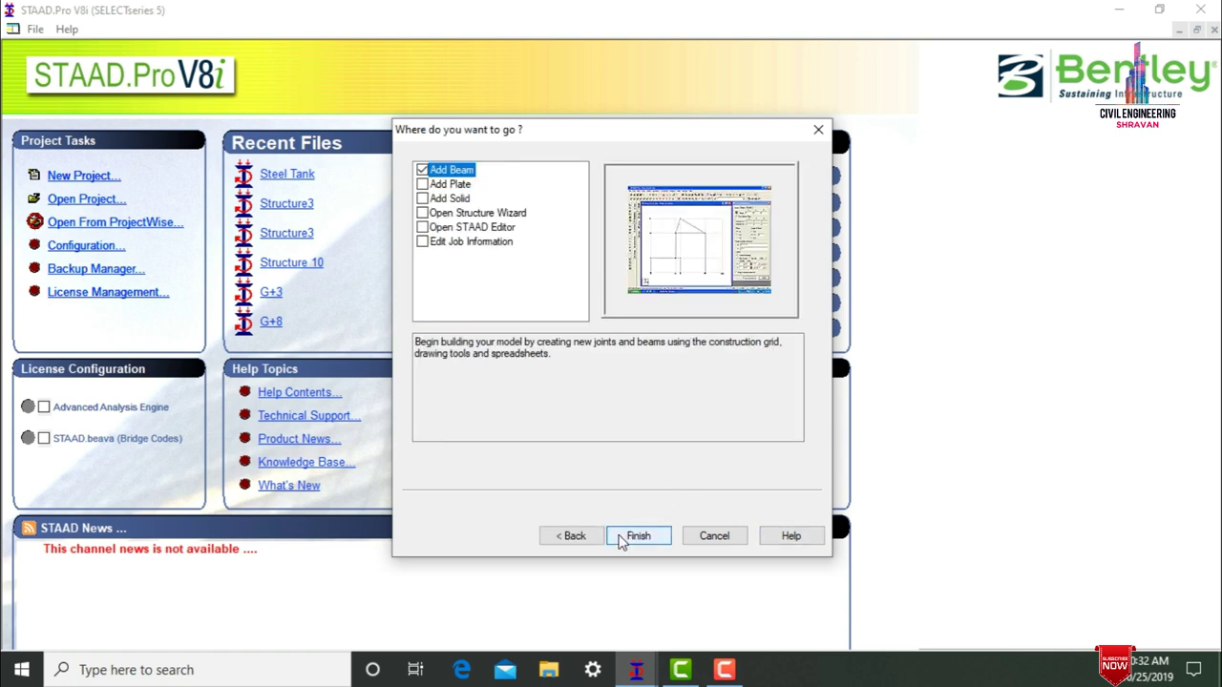
click(635, 536)
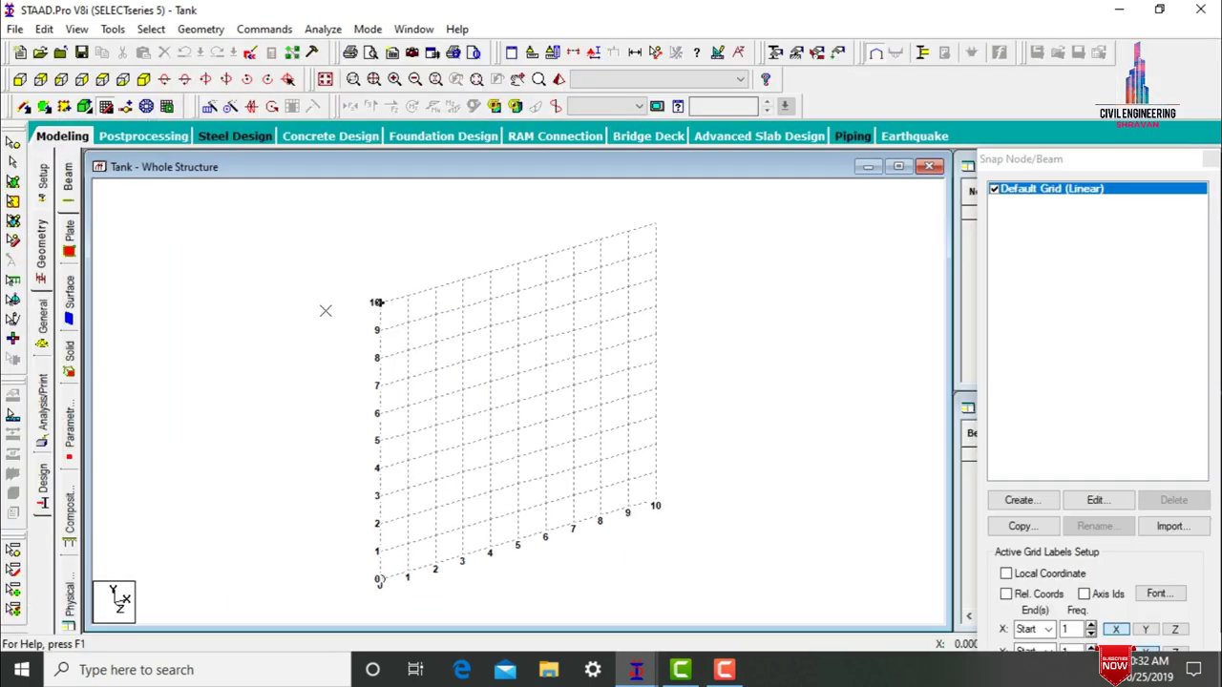
- From front view, open the Structure Wizard on Frame Models and pick the Bay Frame prototype
click(23, 81)
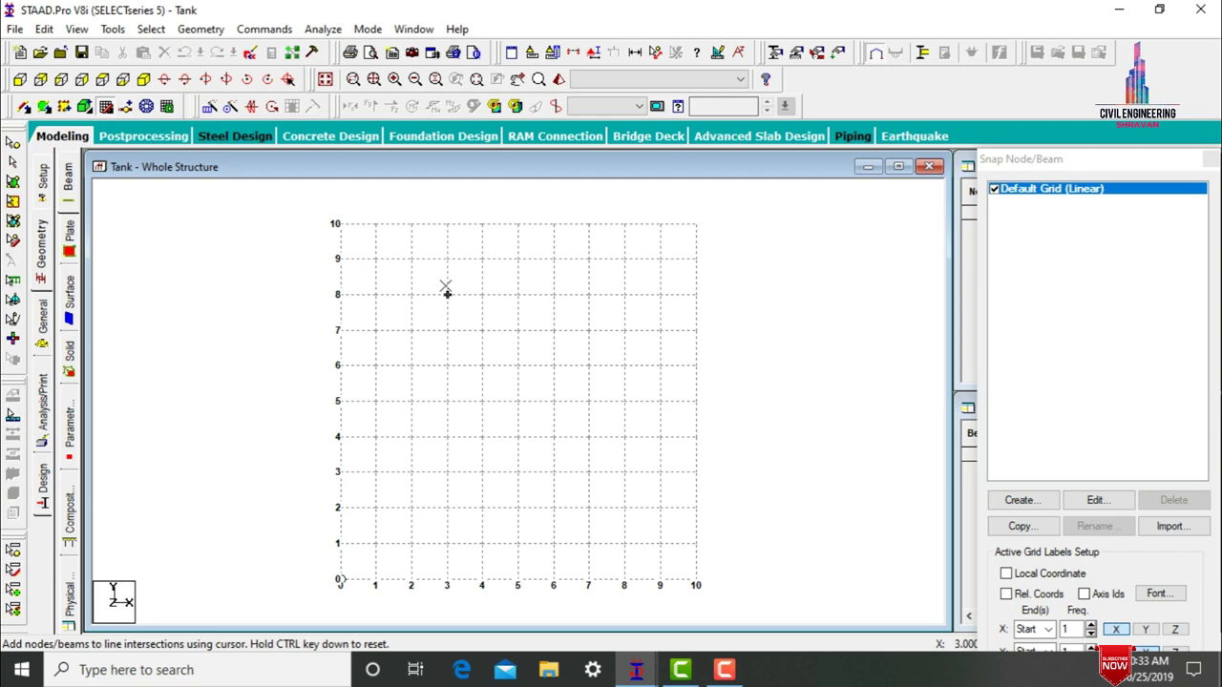
click(191, 29)
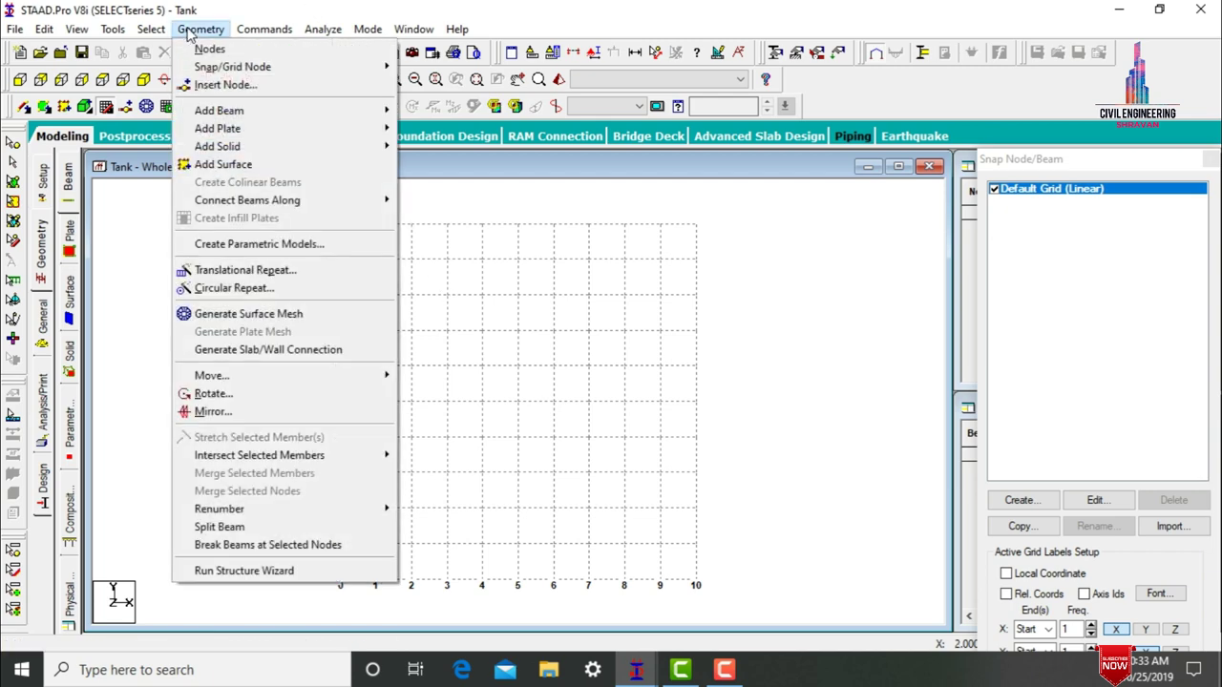
click(229, 574)
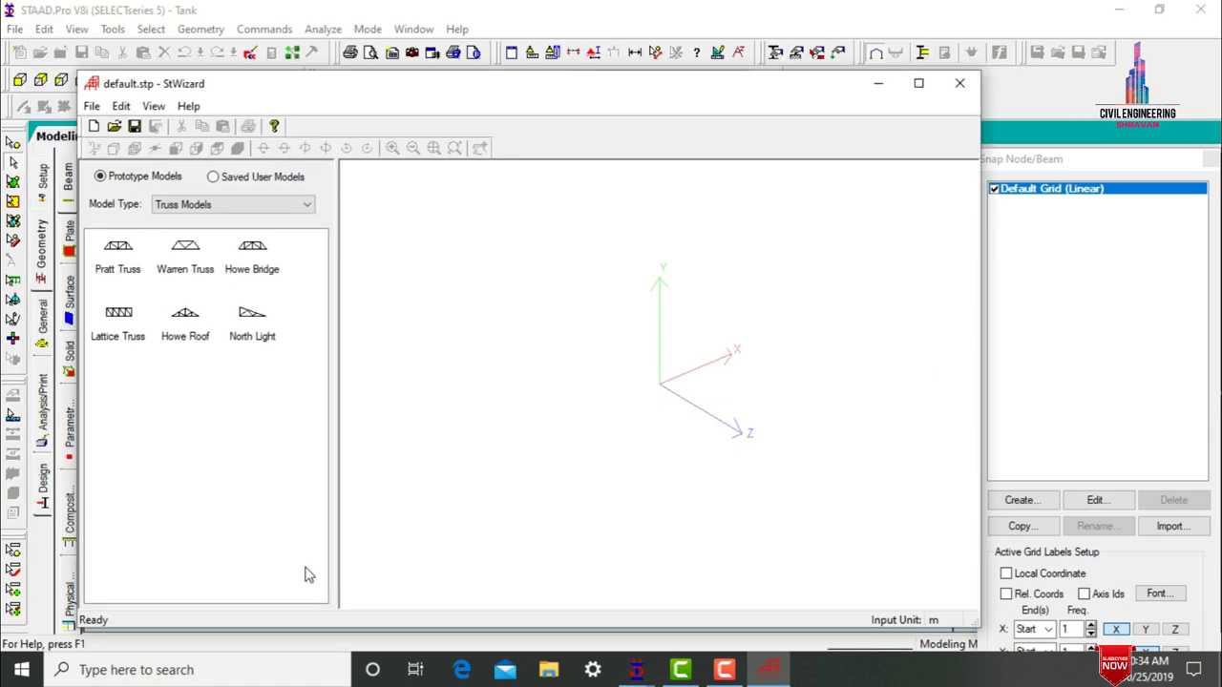
click(227, 206)
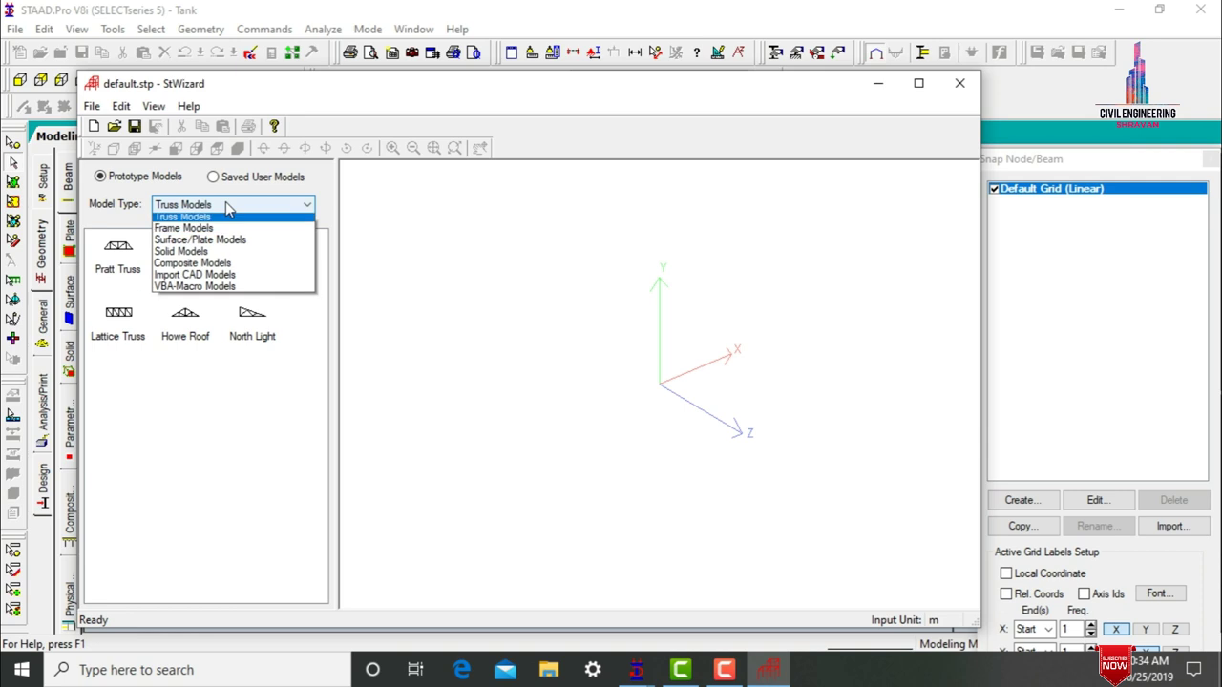
click(219, 234)
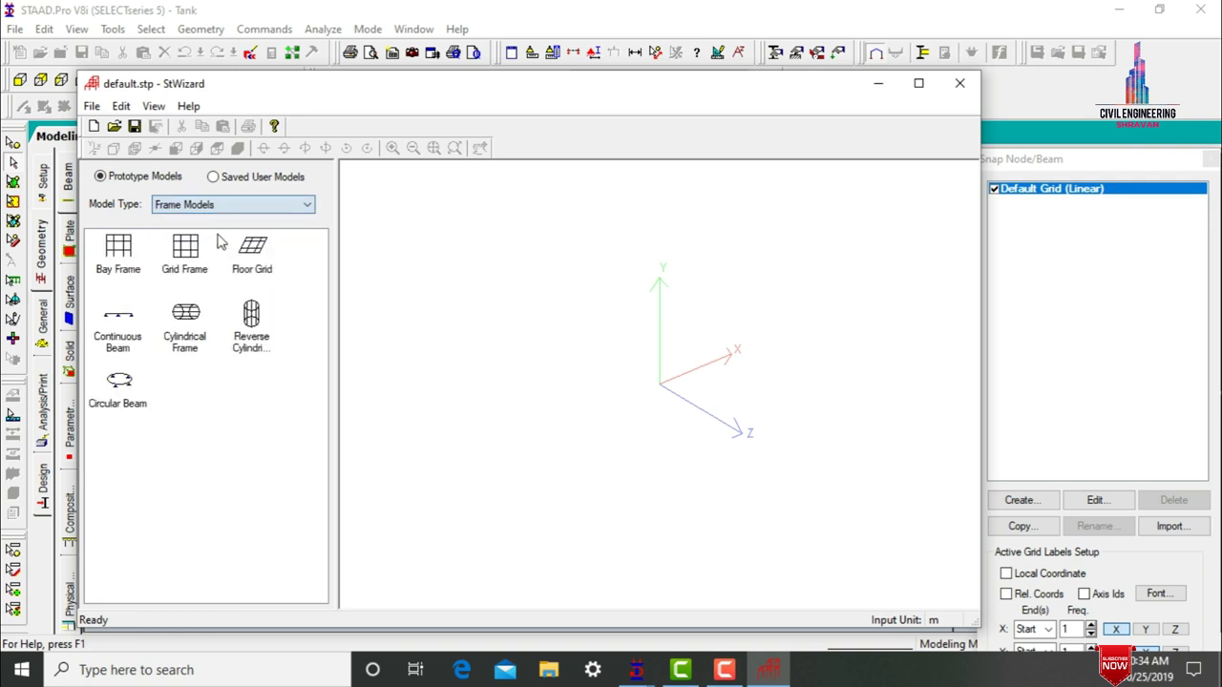
click(108, 258)
- Generate a Bay Frame 6 m long, 3 m high, 6 m wide with 2 bays along its length, then close the wizard
double_click(108, 258)
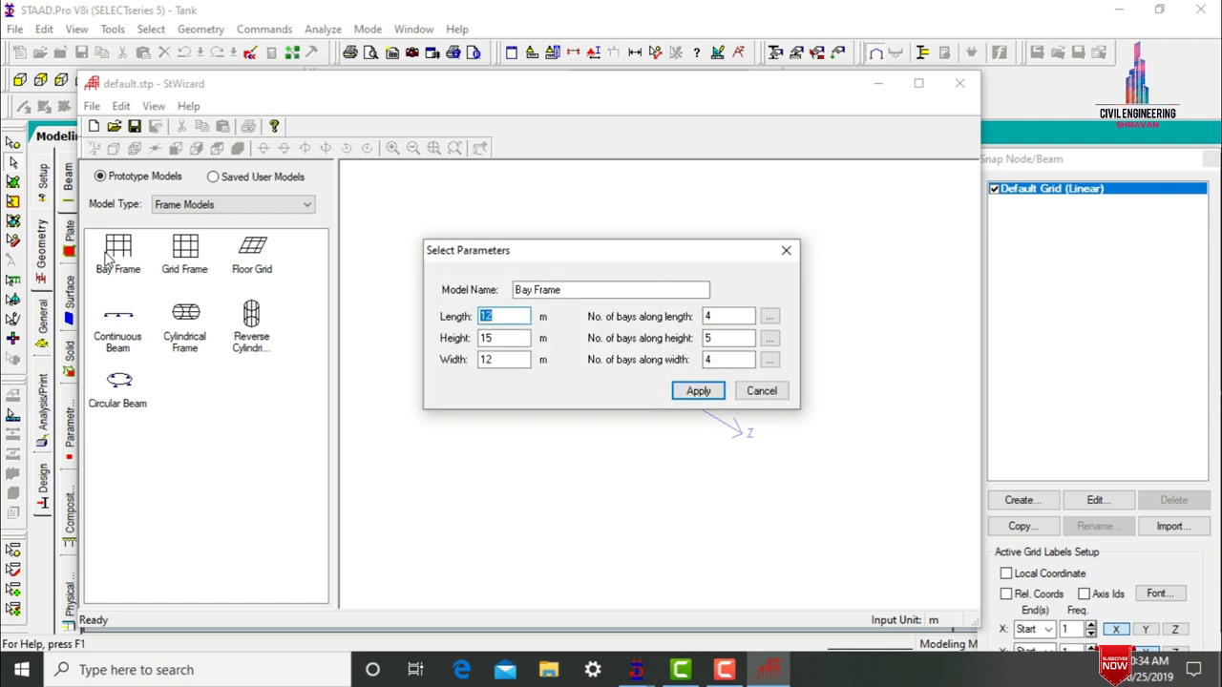
drag(602, 261, 555, 204)
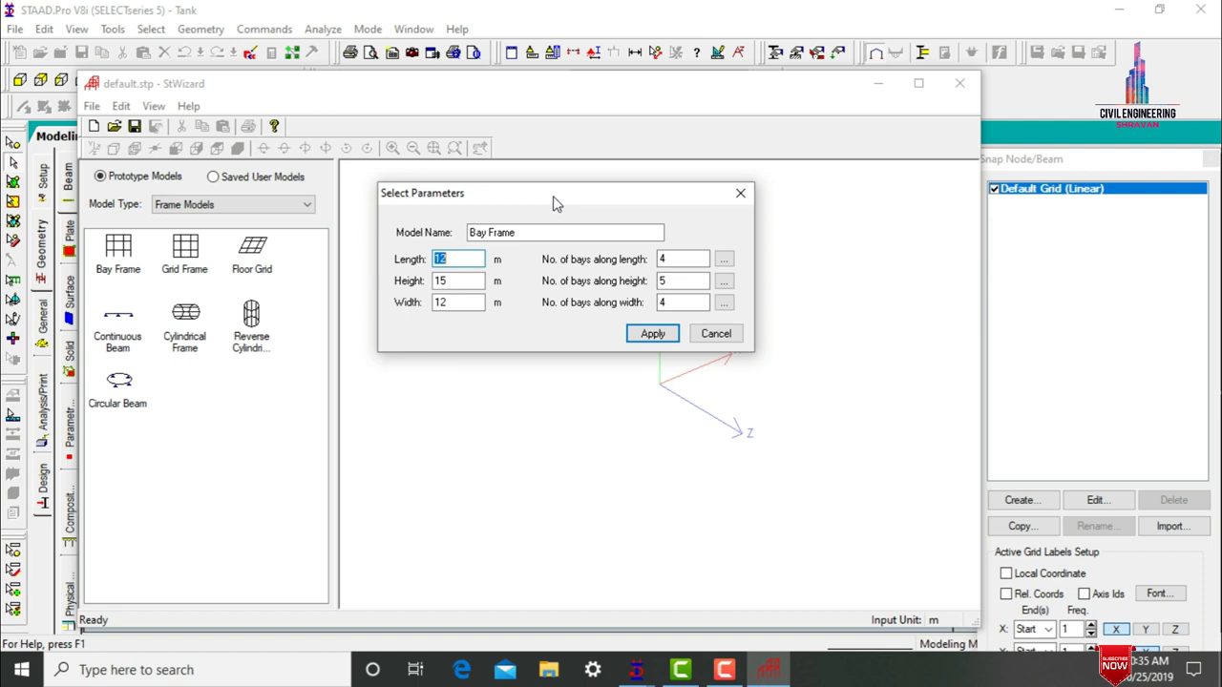
text(6)
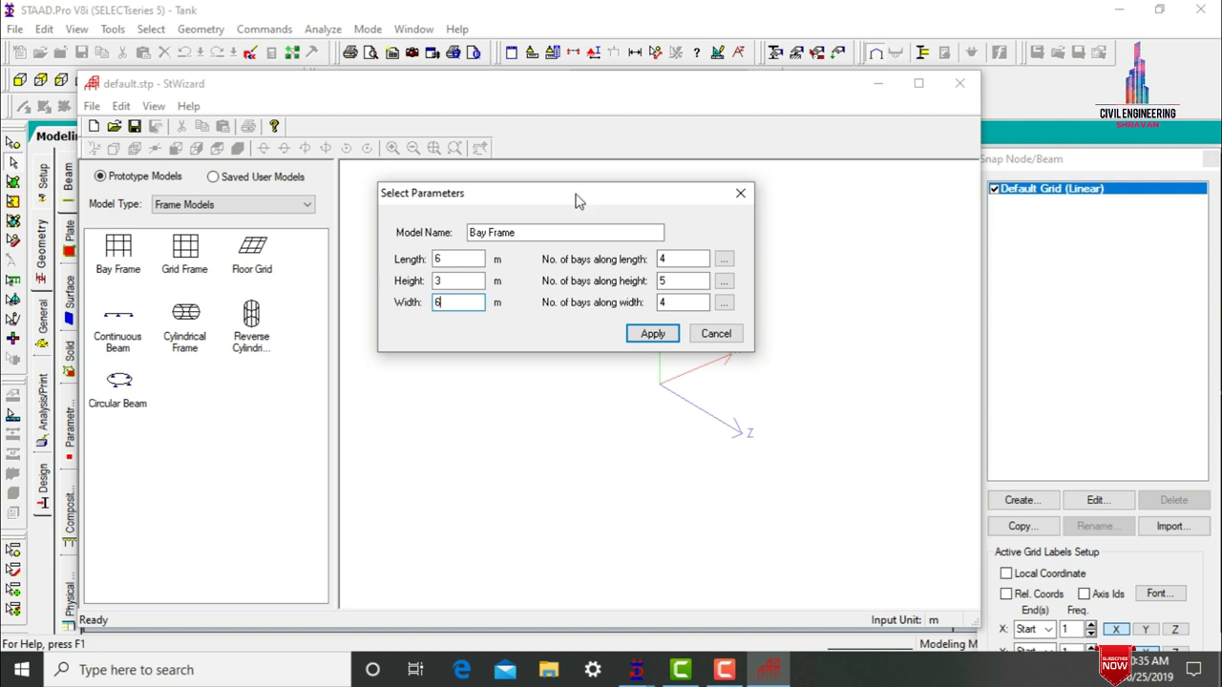
double_click(679, 258)
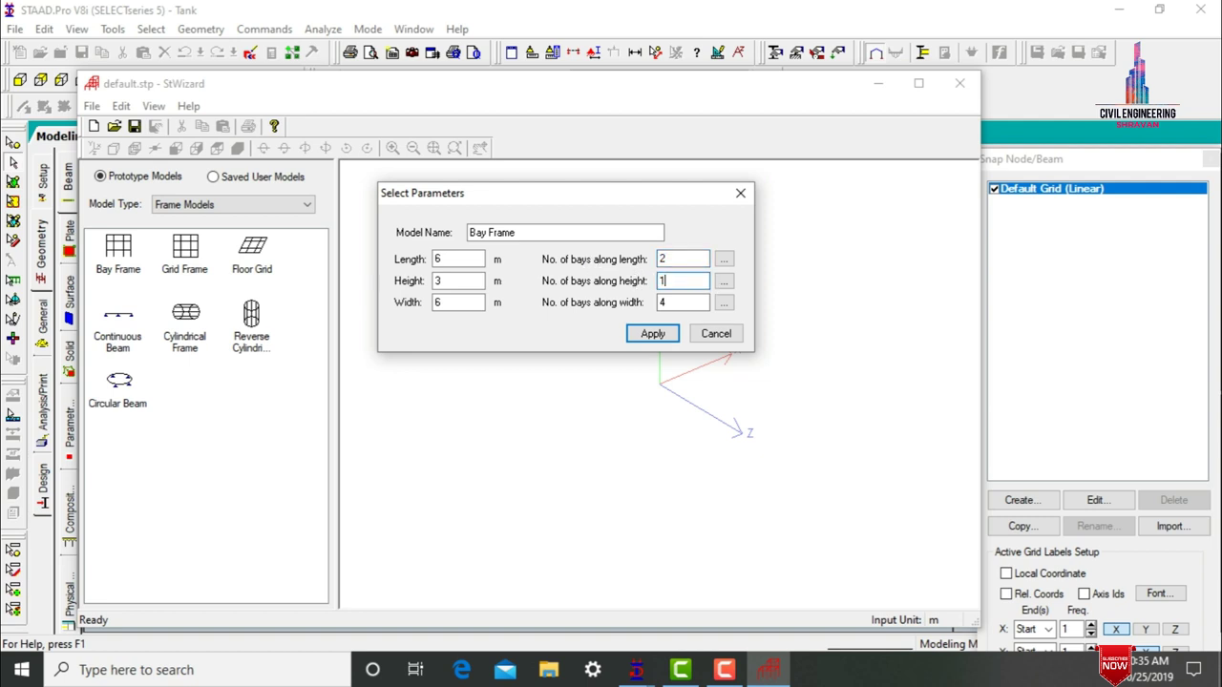
key(Tab)
click(653, 333)
drag(649, 333, 674, 352)
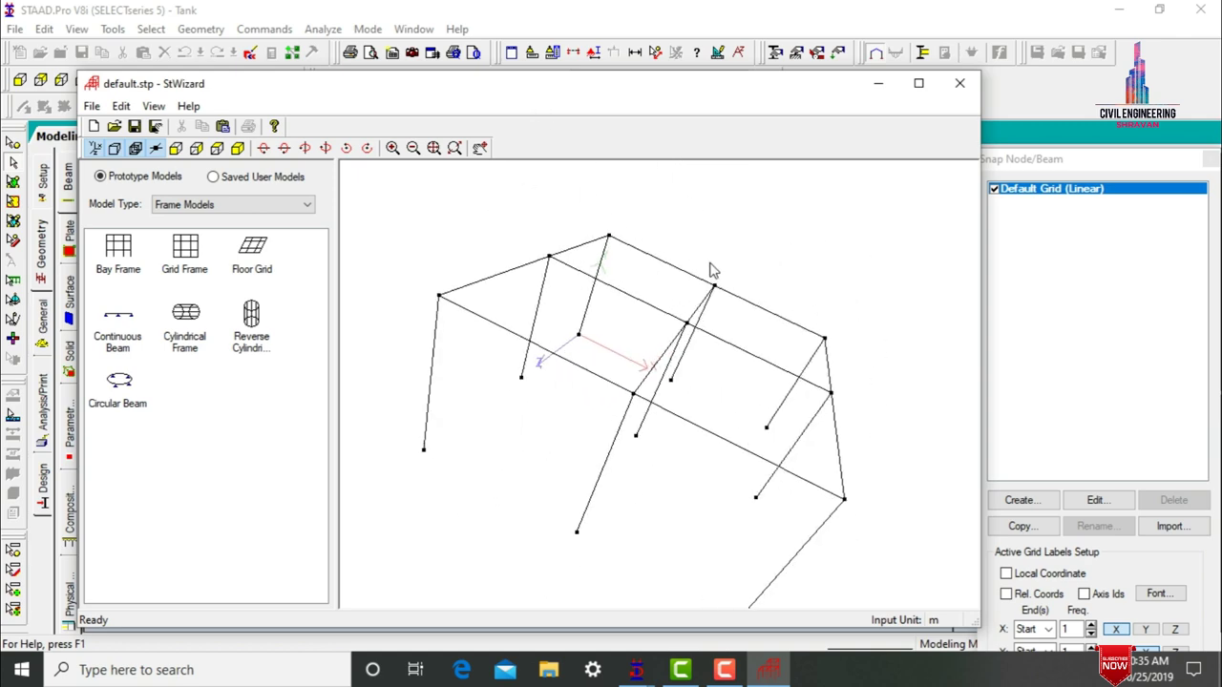
click(959, 85)
- Paste the bay frame into the Tank model and view it isometrically without the snap panel
click(655, 372)
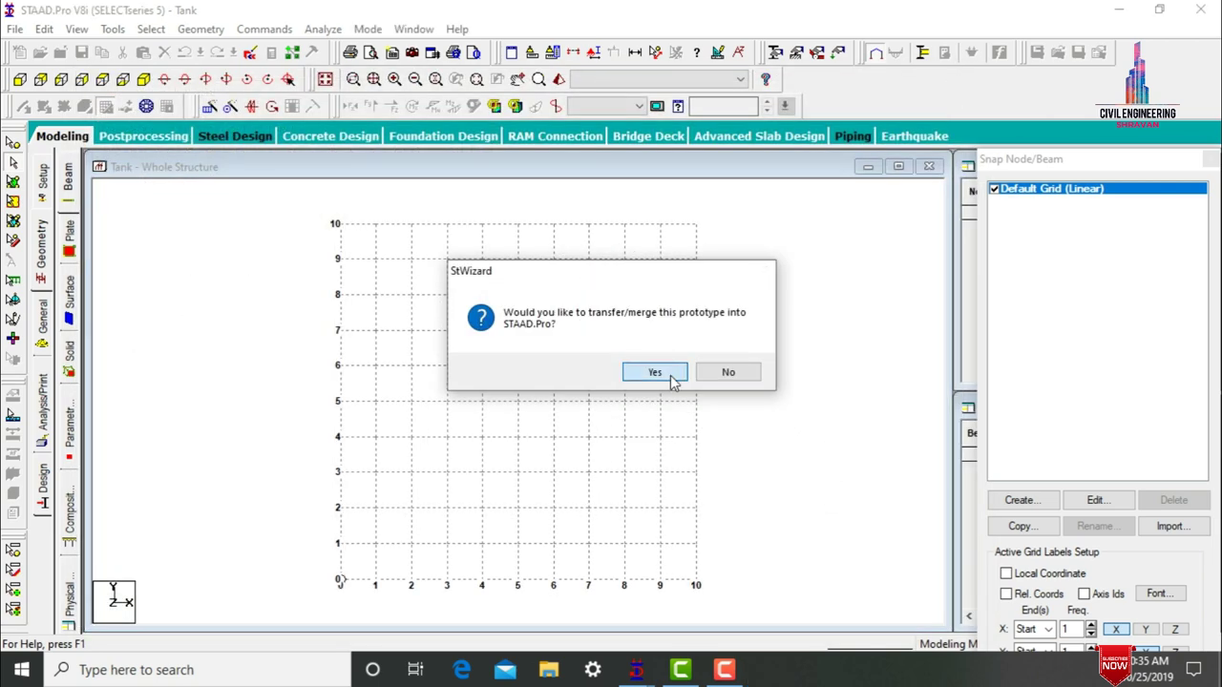
click(700, 258)
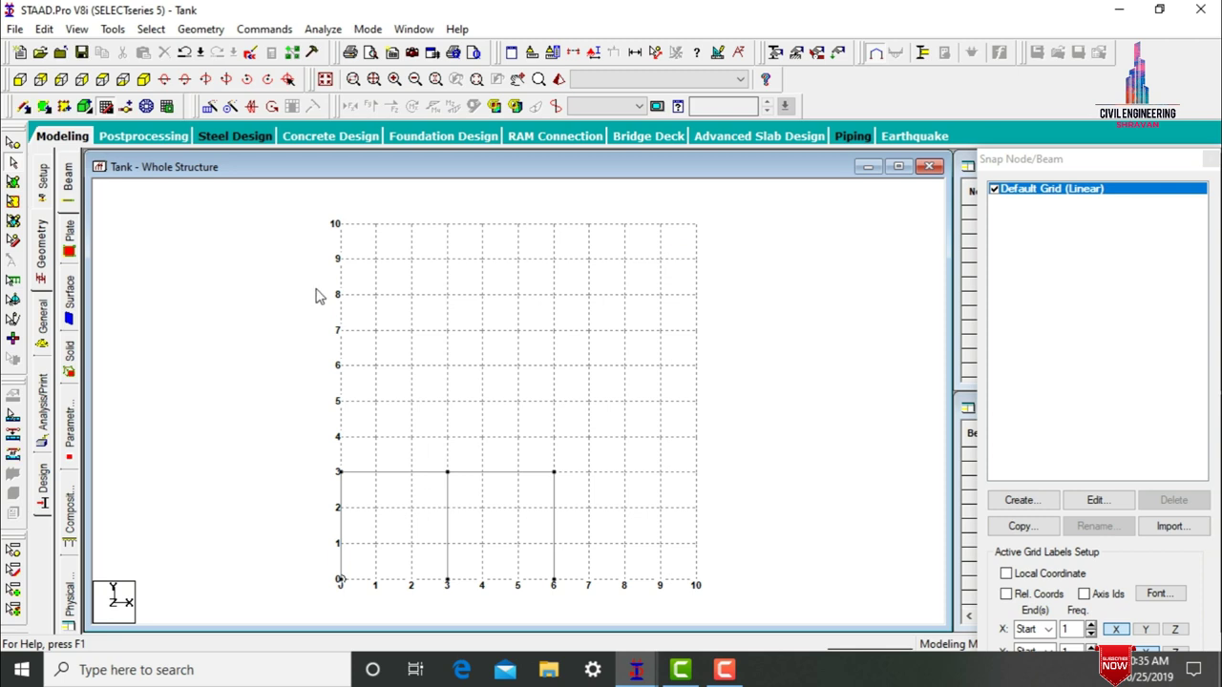
click(105, 108)
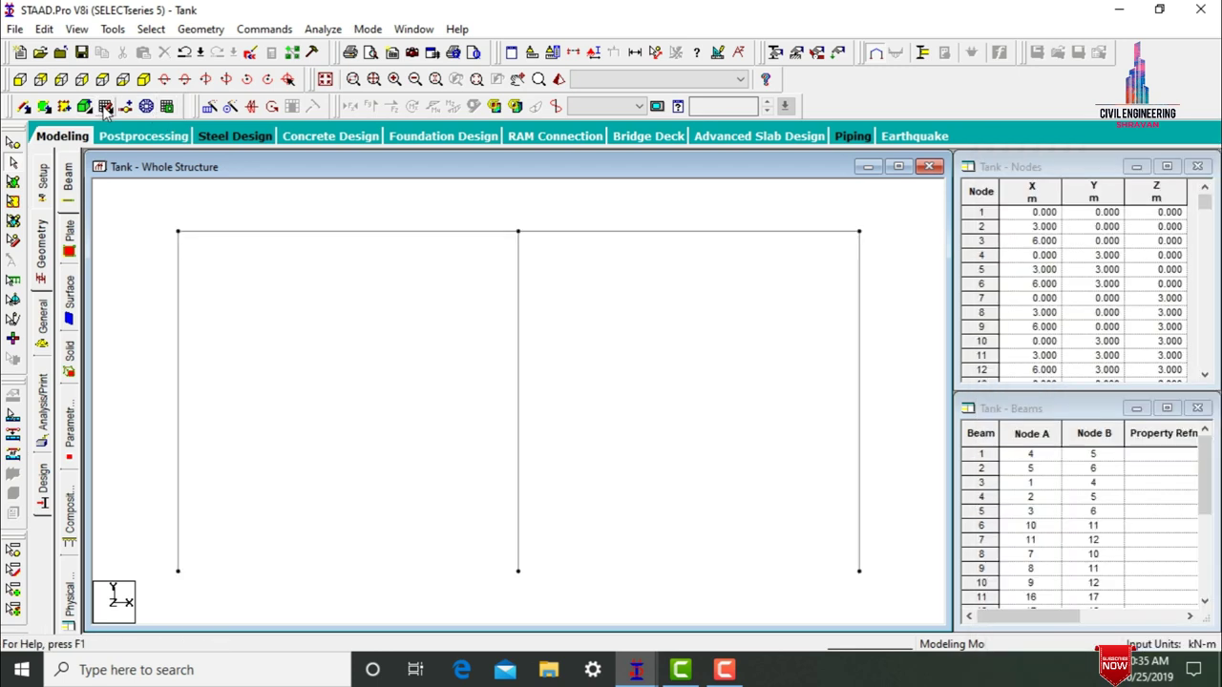
click(143, 78)
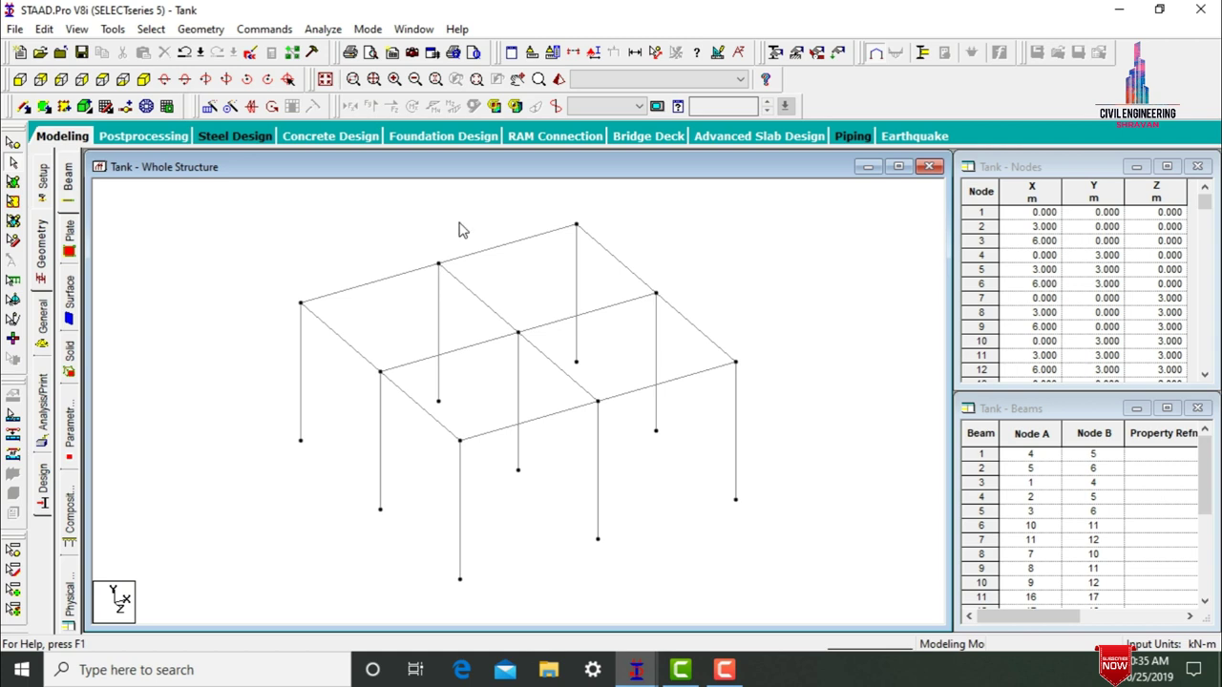
- Draw crossing diagonal braces on the front and left side bays
click(23, 105)
drag(460, 440, 599, 540)
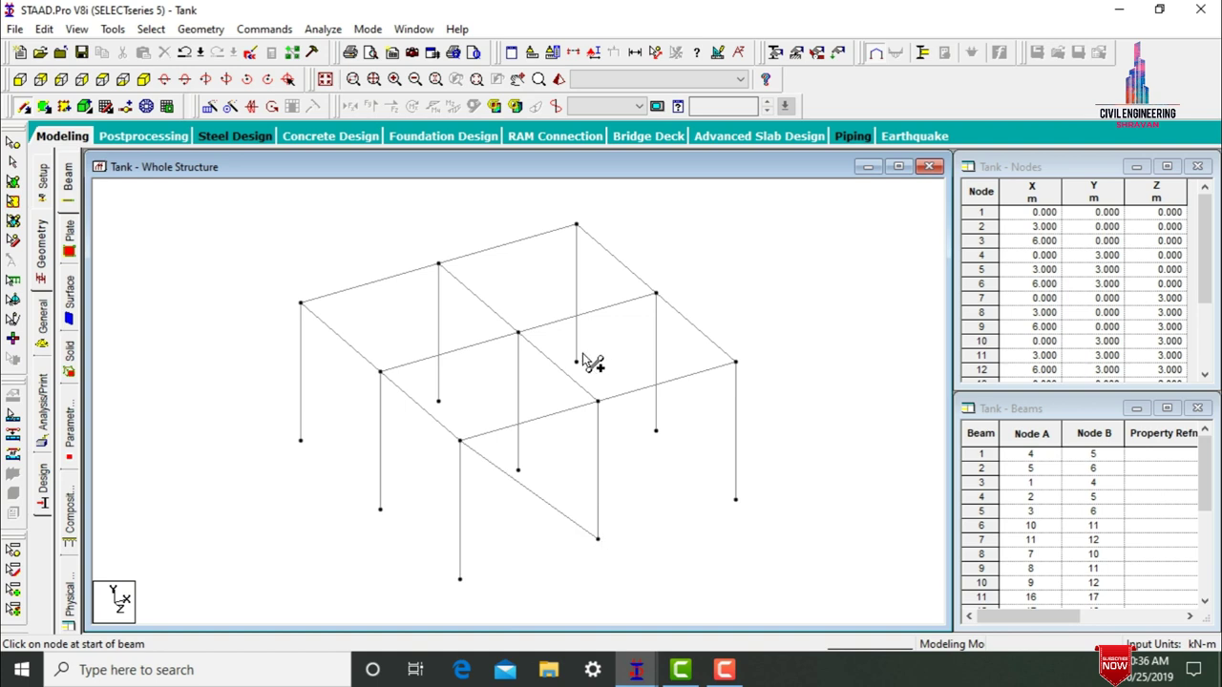
drag(596, 400, 459, 578)
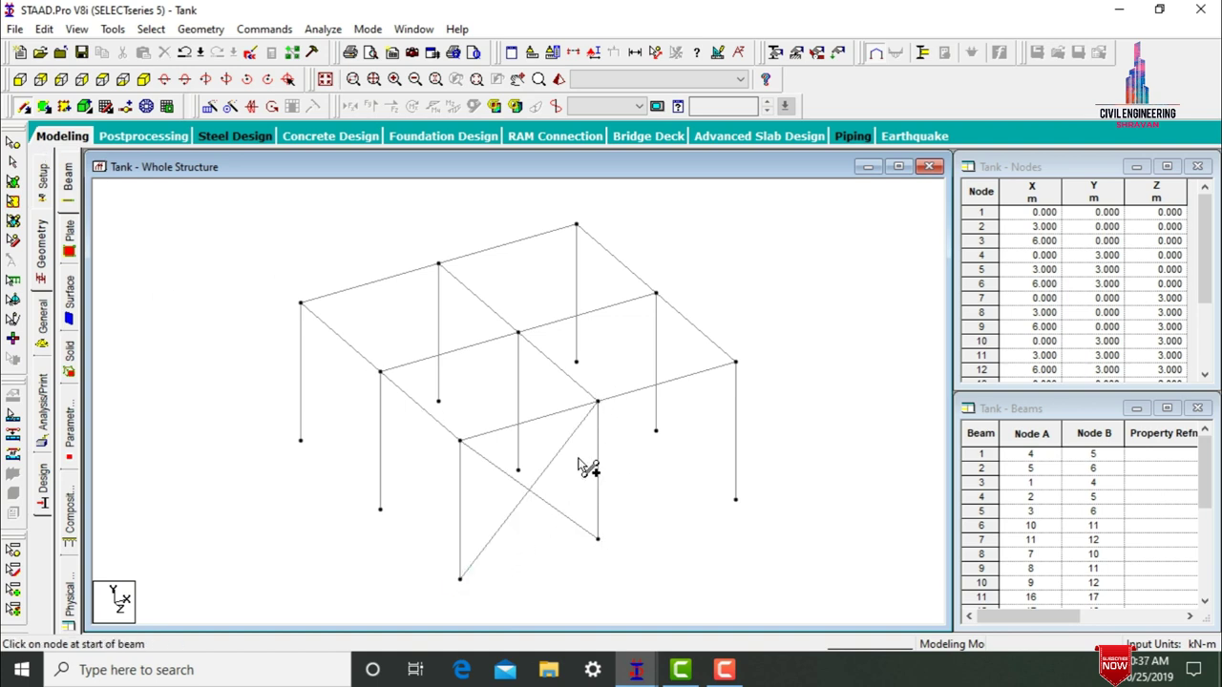
mouse_move(601, 401)
mouse_down()
mouse_move(653, 418)
mouse_move(735, 498)
mouse_up()
mouse_move(735, 364)
mouse_down()
mouse_move(617, 541)
mouse_move(598, 539)
mouse_up()
drag(301, 303, 380, 508)
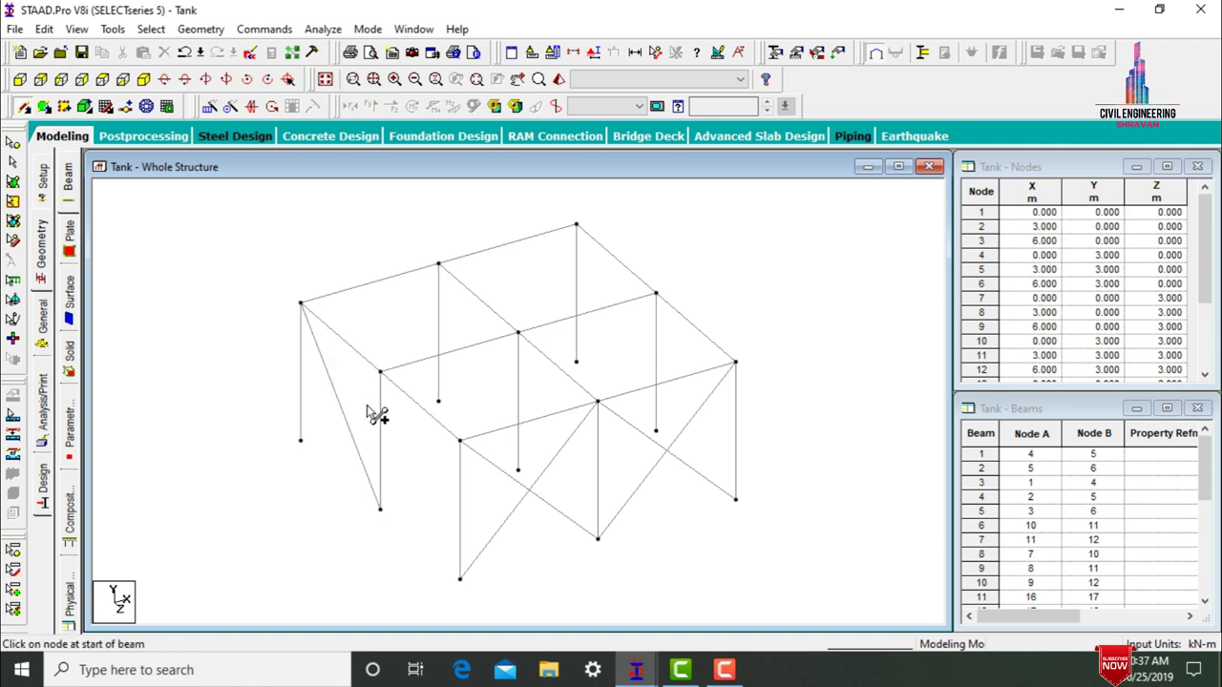
drag(379, 372, 301, 441)
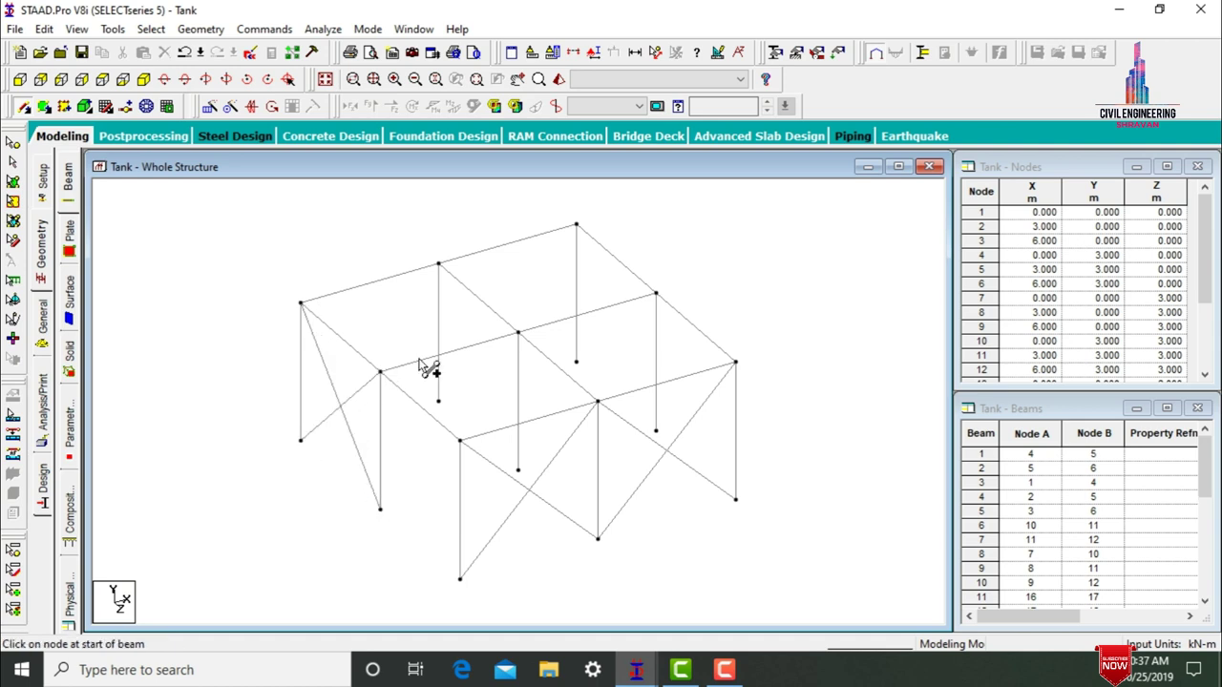
mouse_move(381, 372)
mouse_down()
mouse_move(484, 586)
mouse_move(459, 579)
mouse_up()
drag(460, 441, 379, 510)
- Draw diagonal braces on the rear and right side bays, then select all beams
drag(301, 441, 438, 263)
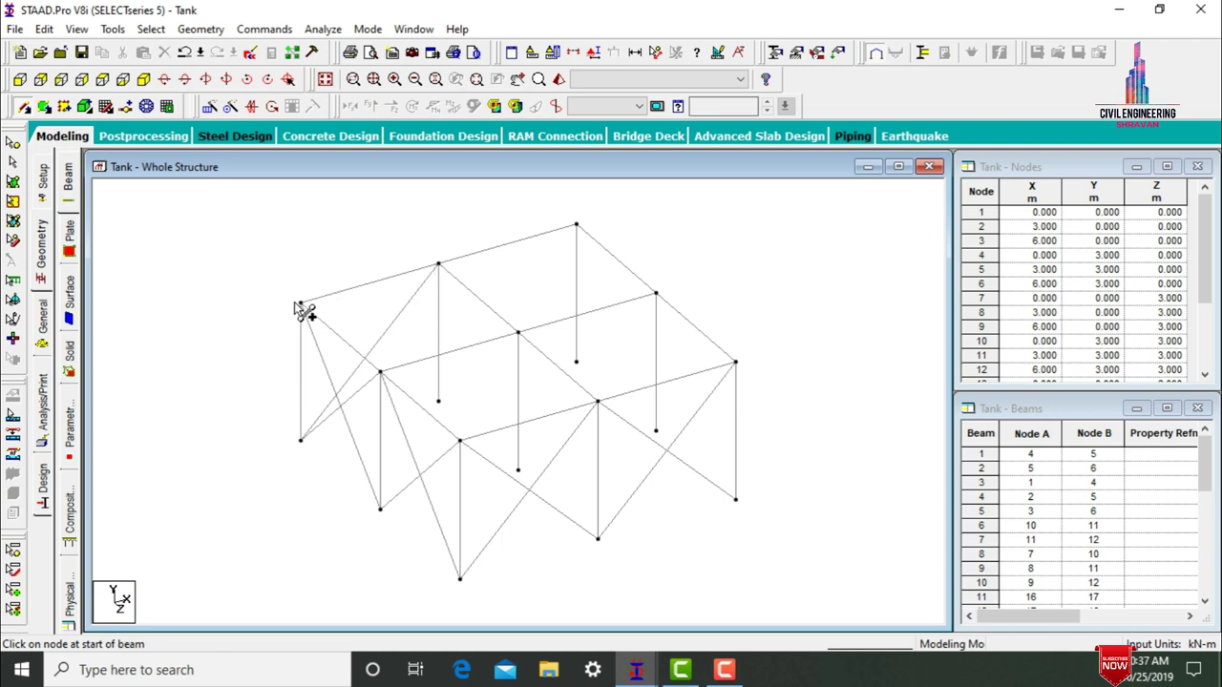
drag(301, 304, 578, 226)
drag(443, 267, 657, 294)
drag(576, 226, 735, 368)
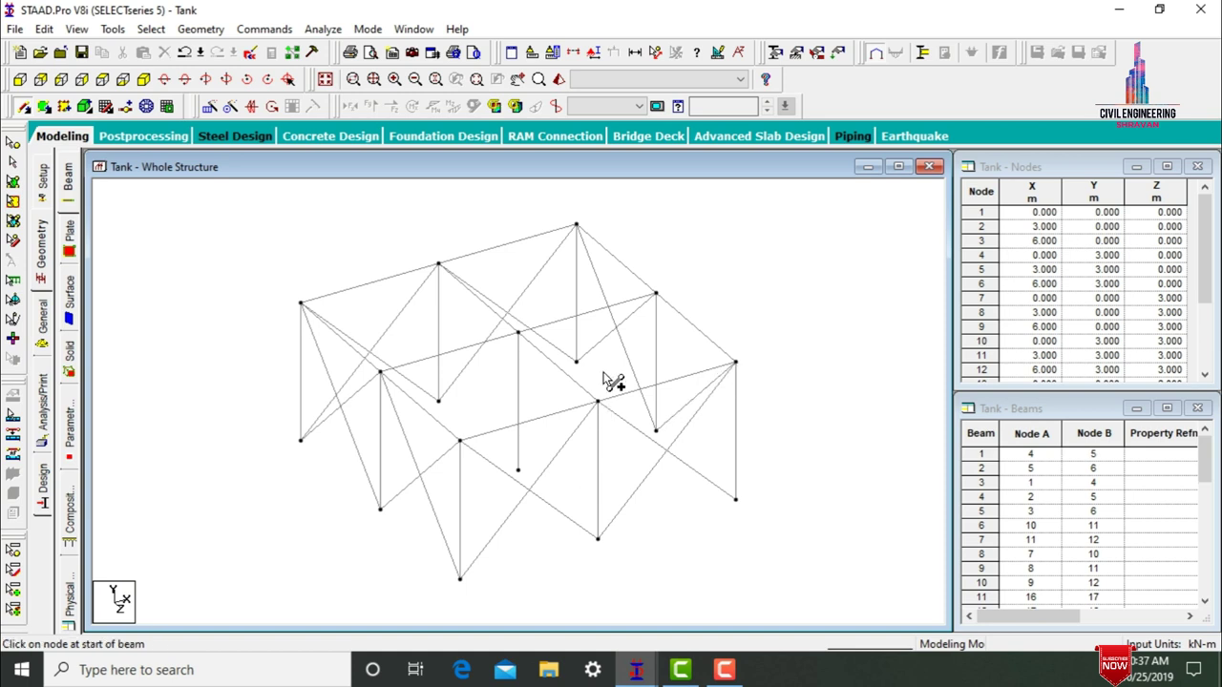
drag(656, 293, 737, 502)
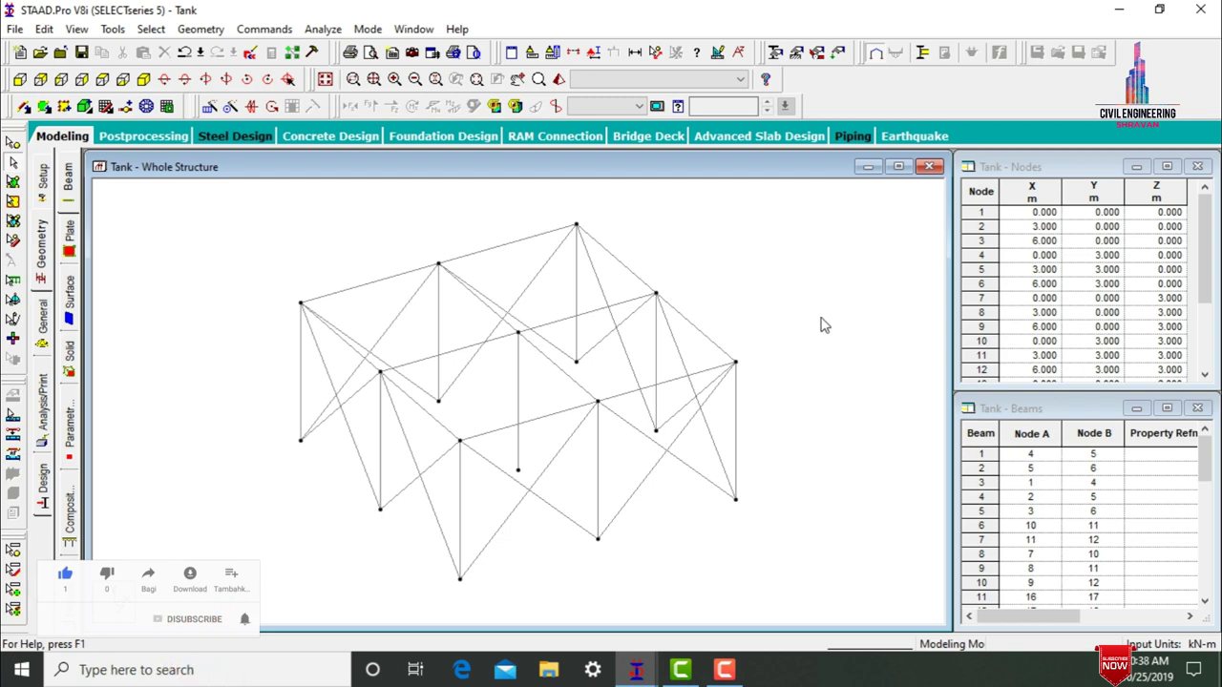
key(ctrl+a)
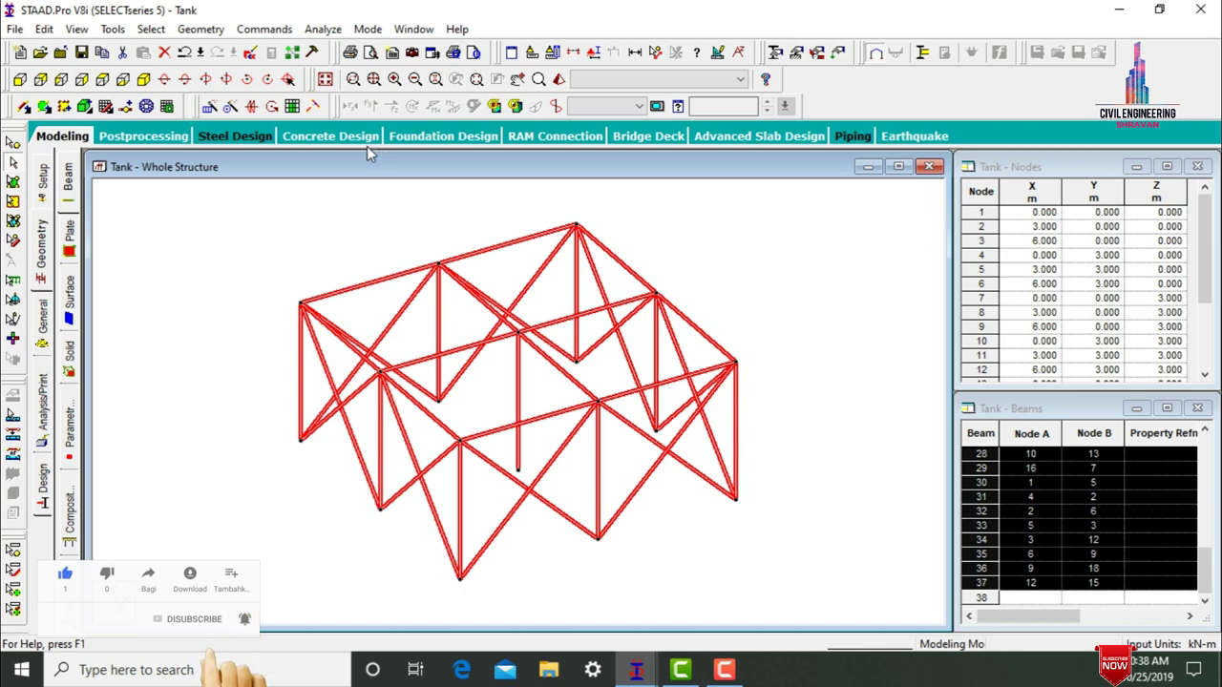
- Translationally repeat the braced storey 3 times along global Y at 3 m spacing
click(213, 108)
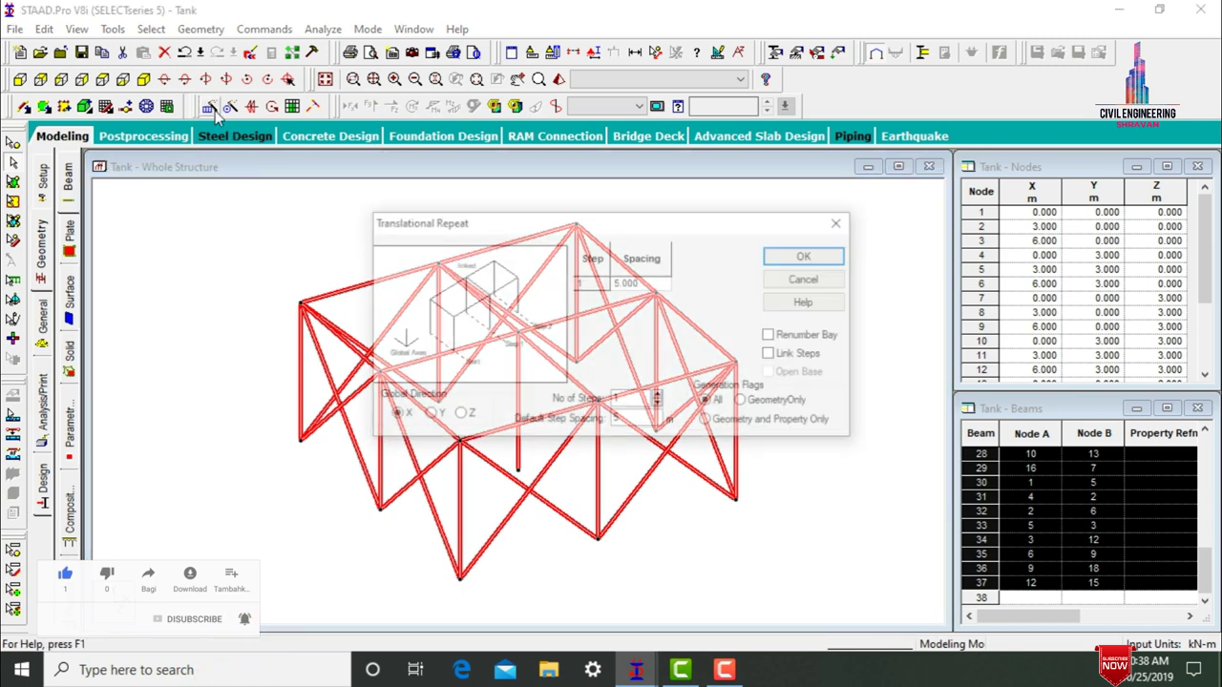
click(429, 415)
click(626, 400)
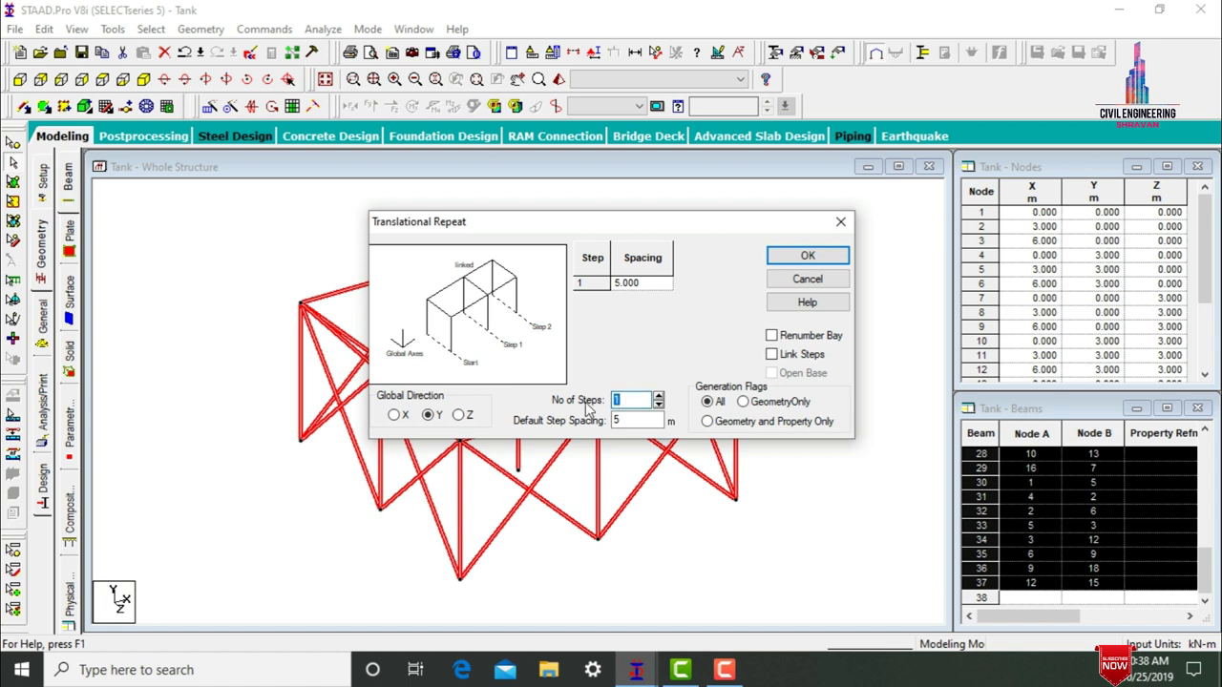
text(3)
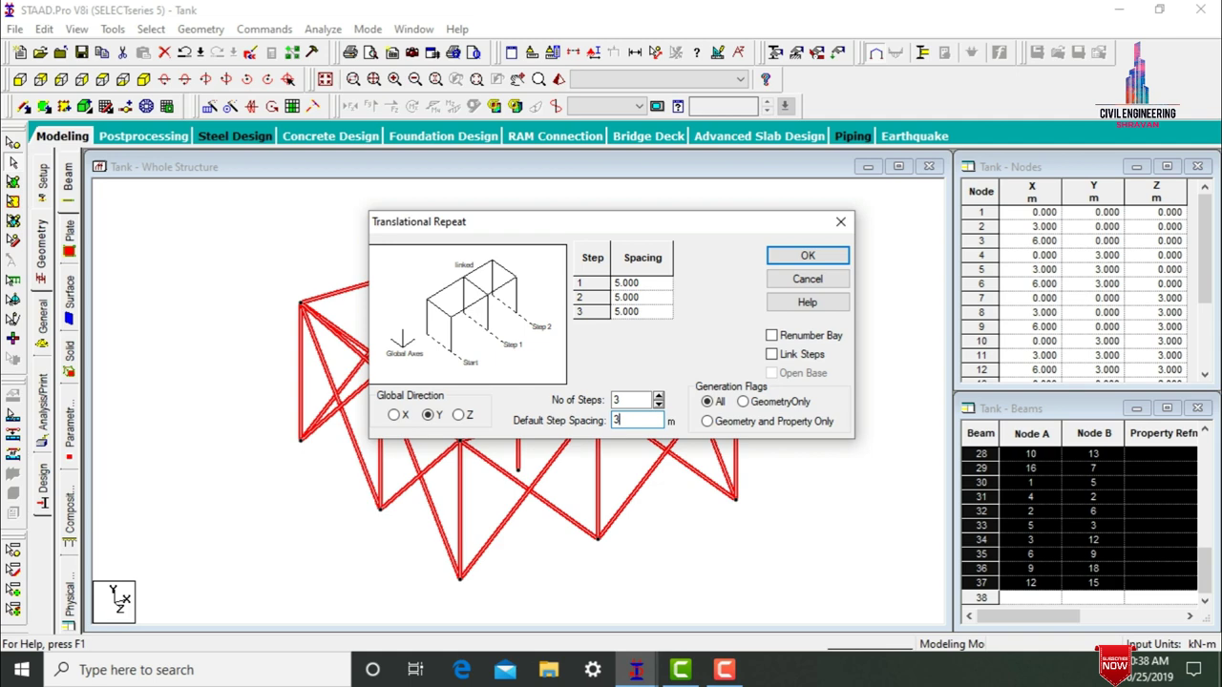
click(805, 254)
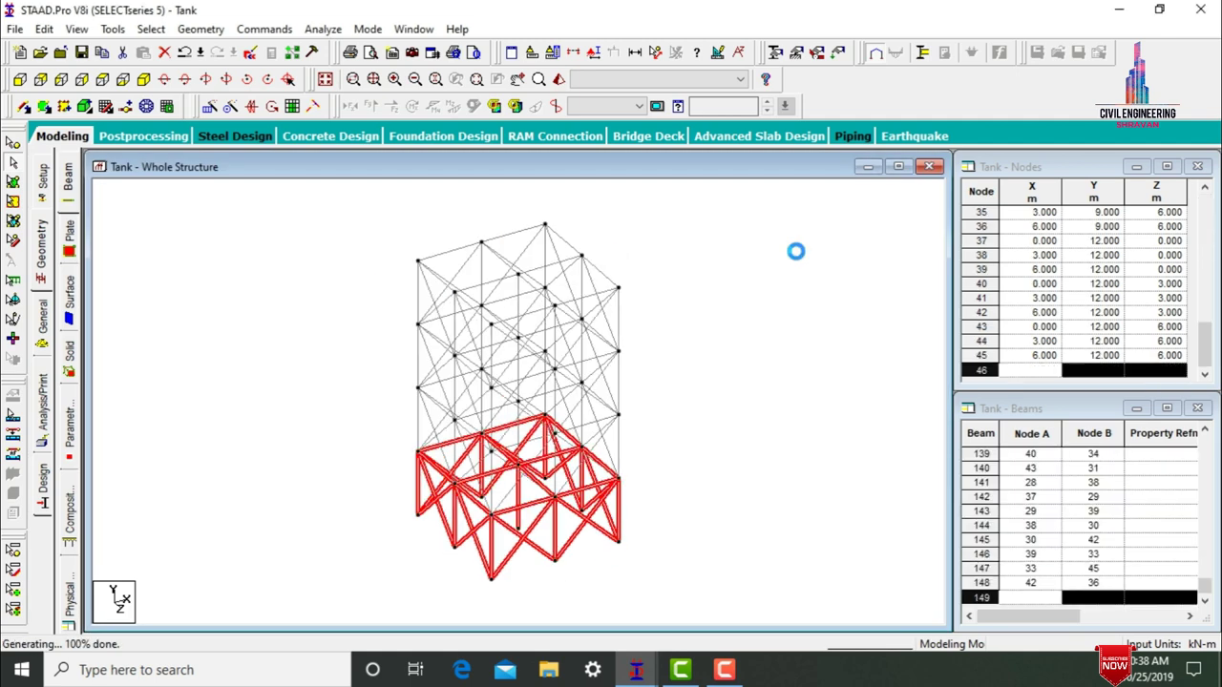
click(696, 332)
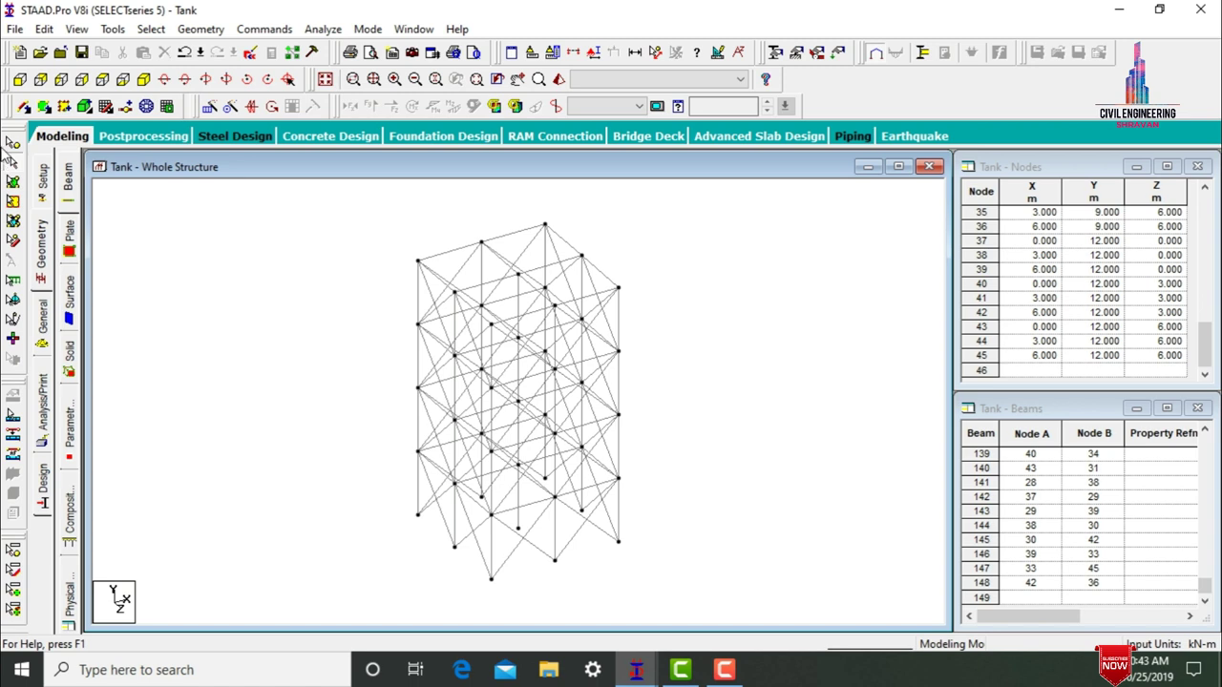
- In front view, isolate the top 12 m beams with a Window/Rubber Band display selection
click(21, 83)
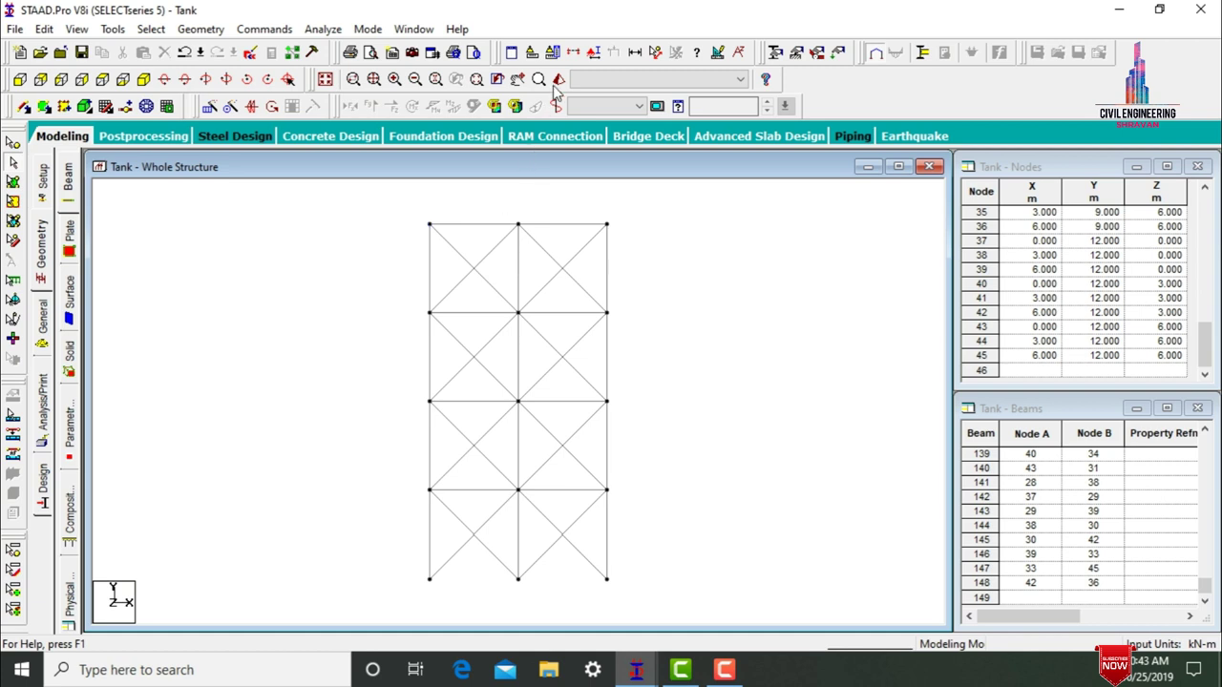
click(570, 55)
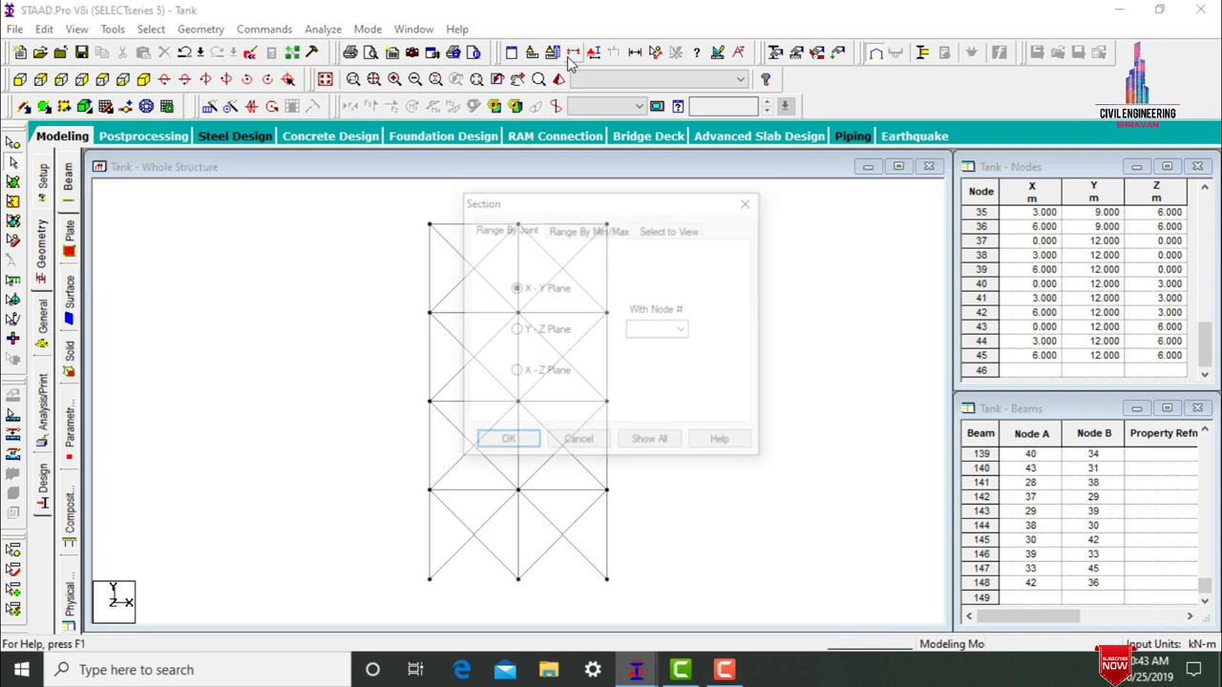
click(669, 230)
click(506, 443)
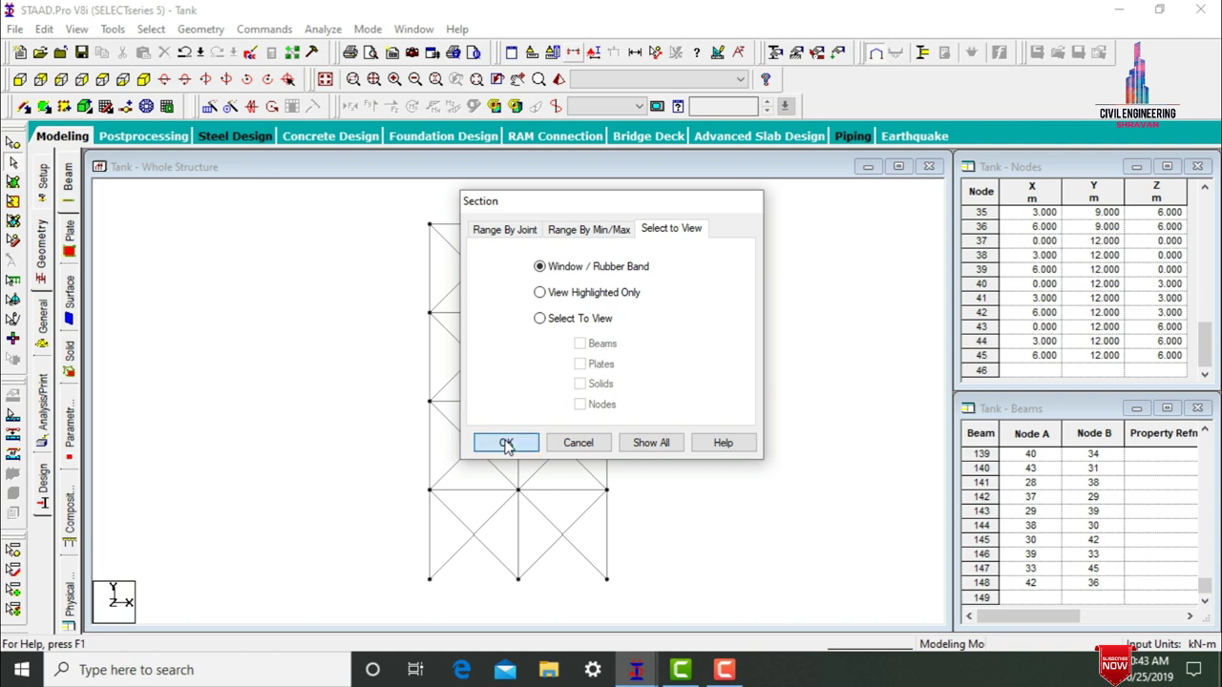
drag(418, 218, 639, 225)
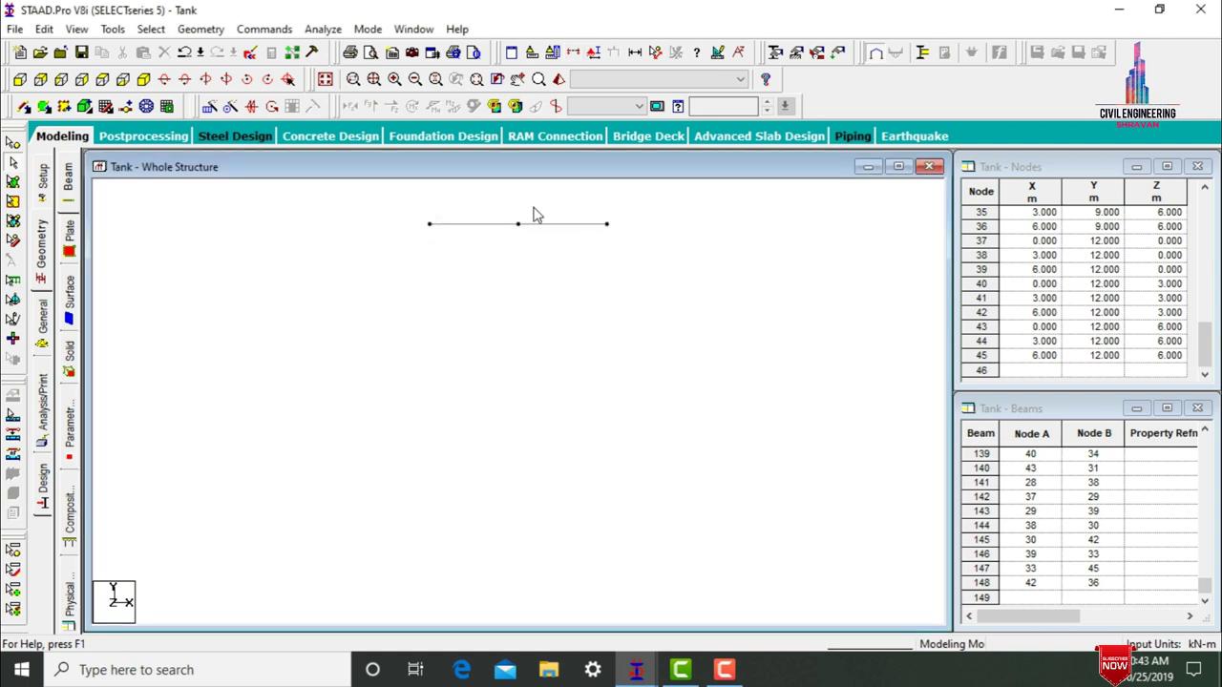
- In plan view, copy the three right-edge nodes and paste them 1 m along +X
click(143, 80)
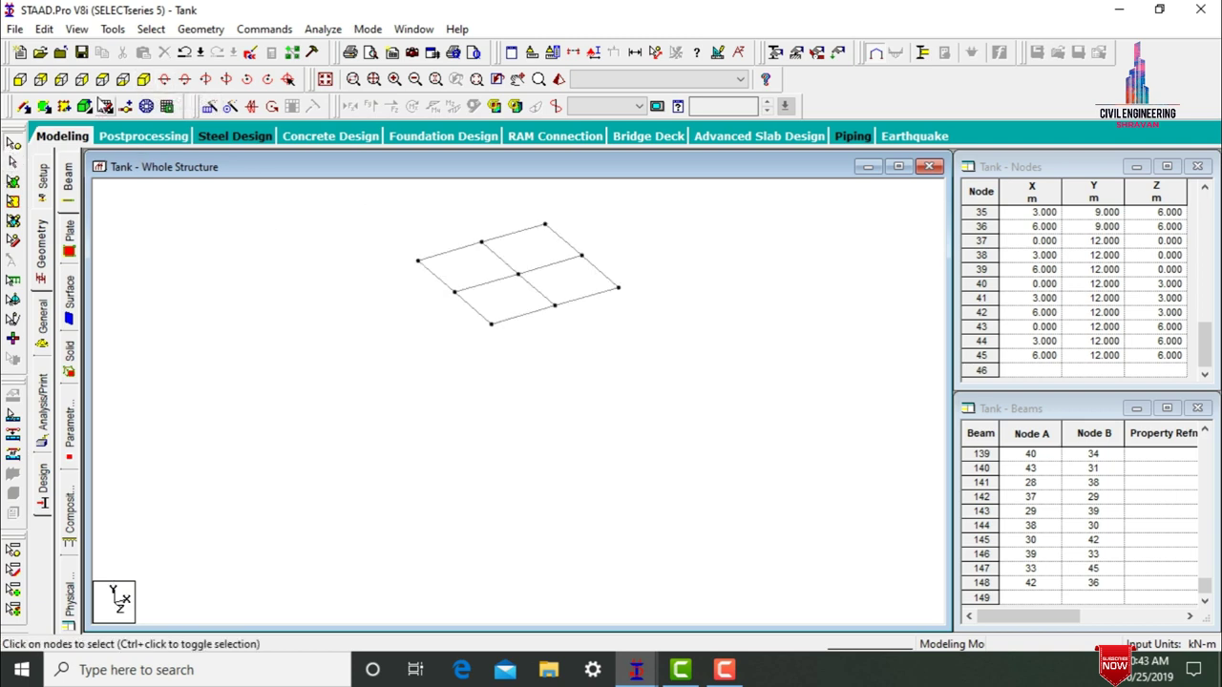
click(103, 82)
drag(660, 199, 734, 620)
right_click(741, 321)
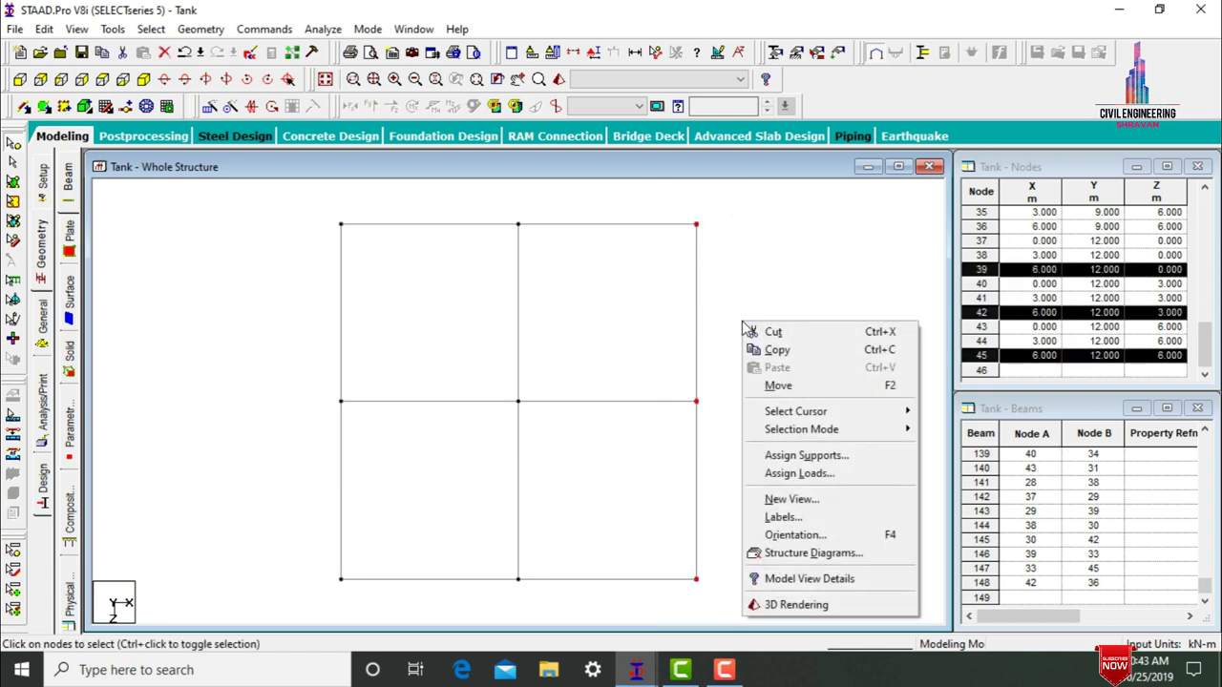
click(774, 349)
right_click(771, 344)
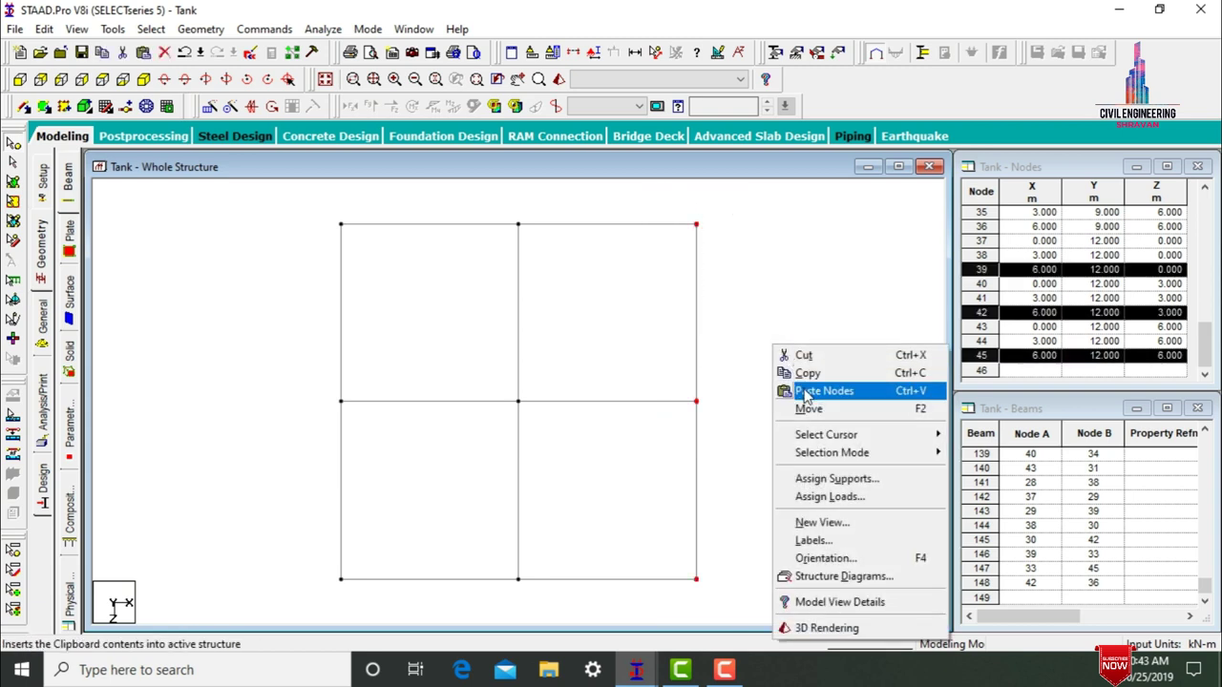
click(807, 391)
click(541, 344)
double_click(541, 345)
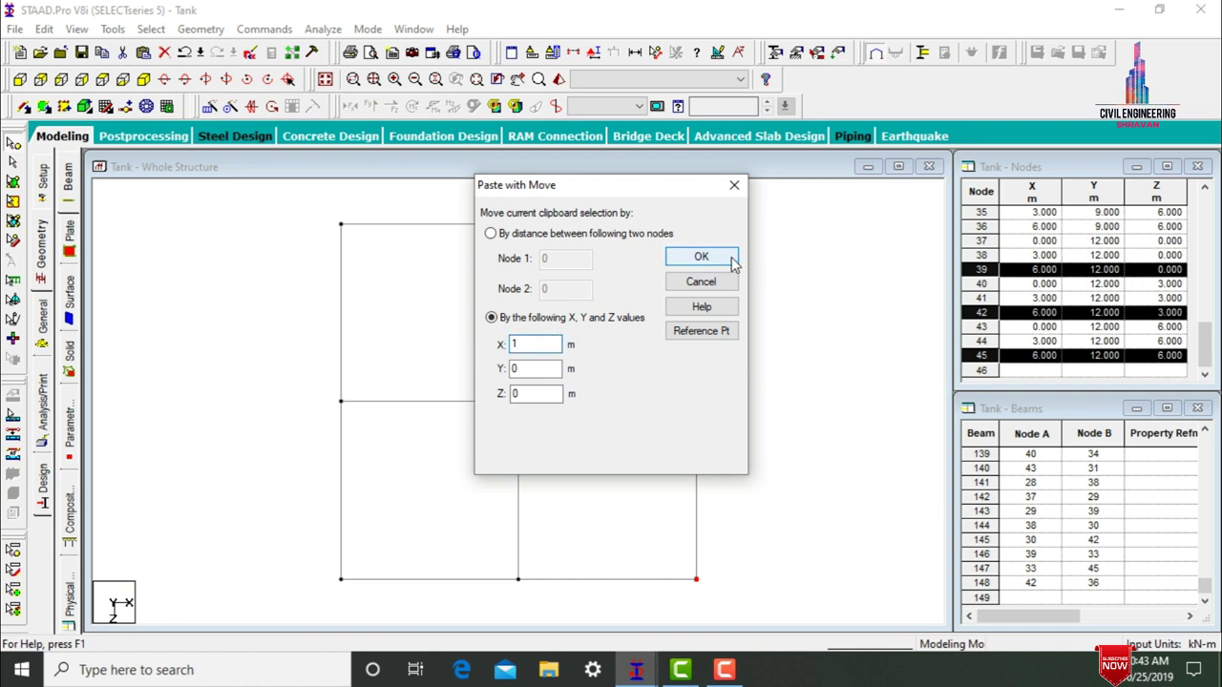
click(700, 255)
- Copy the three left-edge nodes and paste them 1 m outward along −X
drag(273, 203, 320, 612)
right_click(176, 417)
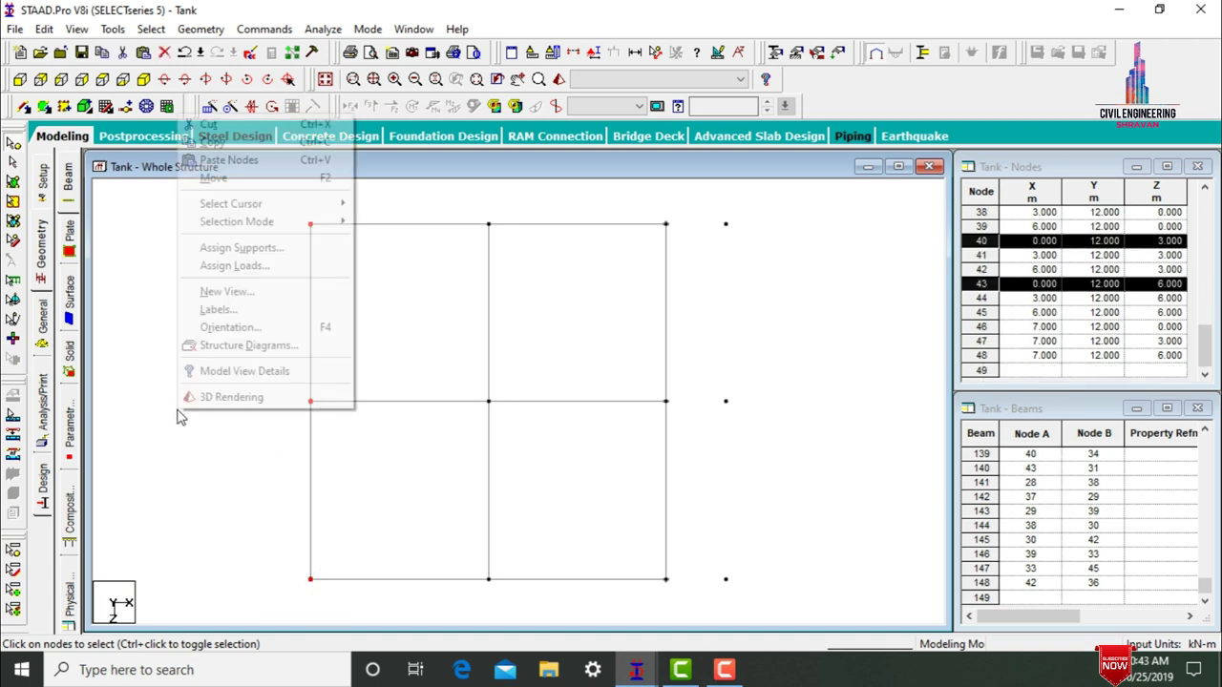
click(208, 142)
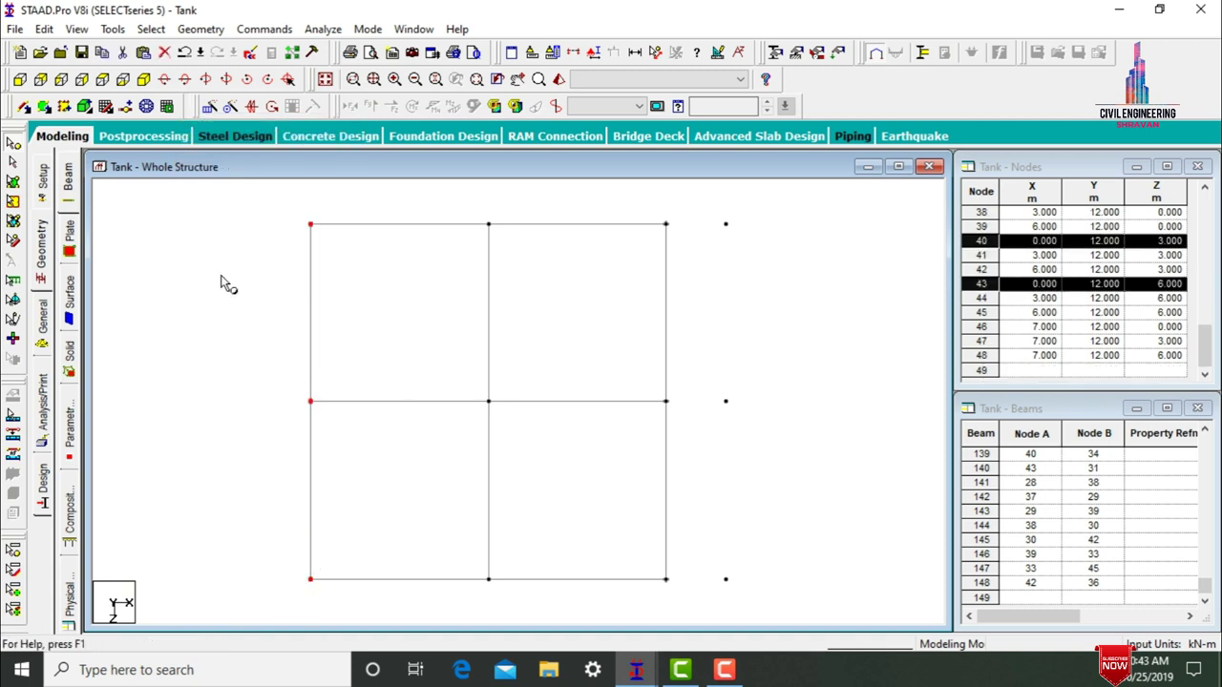
right_click(221, 283)
click(257, 323)
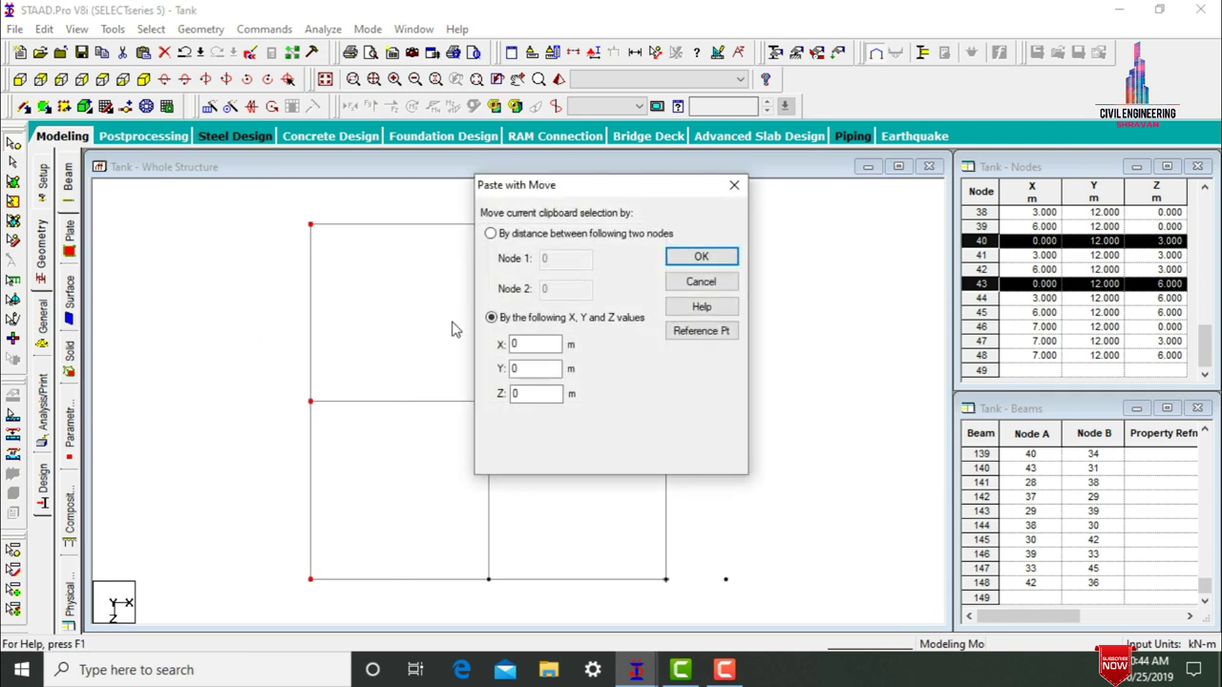
double_click(521, 344)
click(700, 257)
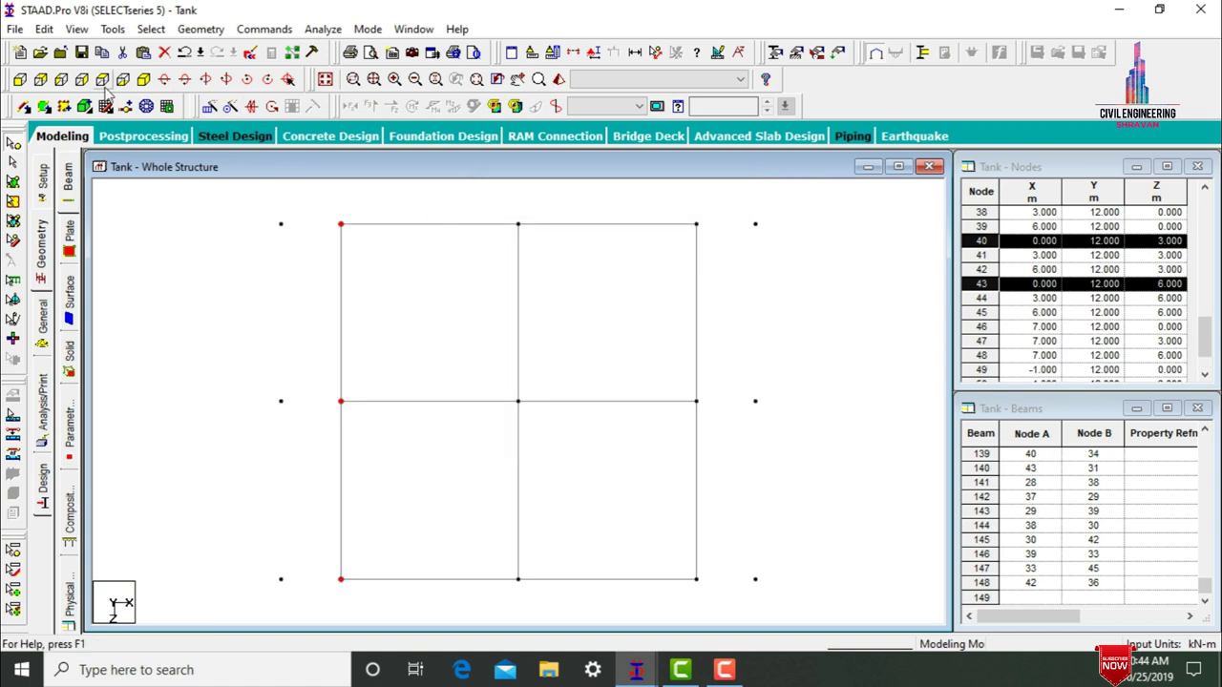
- Copy the three bottom-edge nodes and paste them with a Z offset of 1 m
click(329, 564)
drag(330, 563, 711, 594)
right_click(826, 409)
click(845, 167)
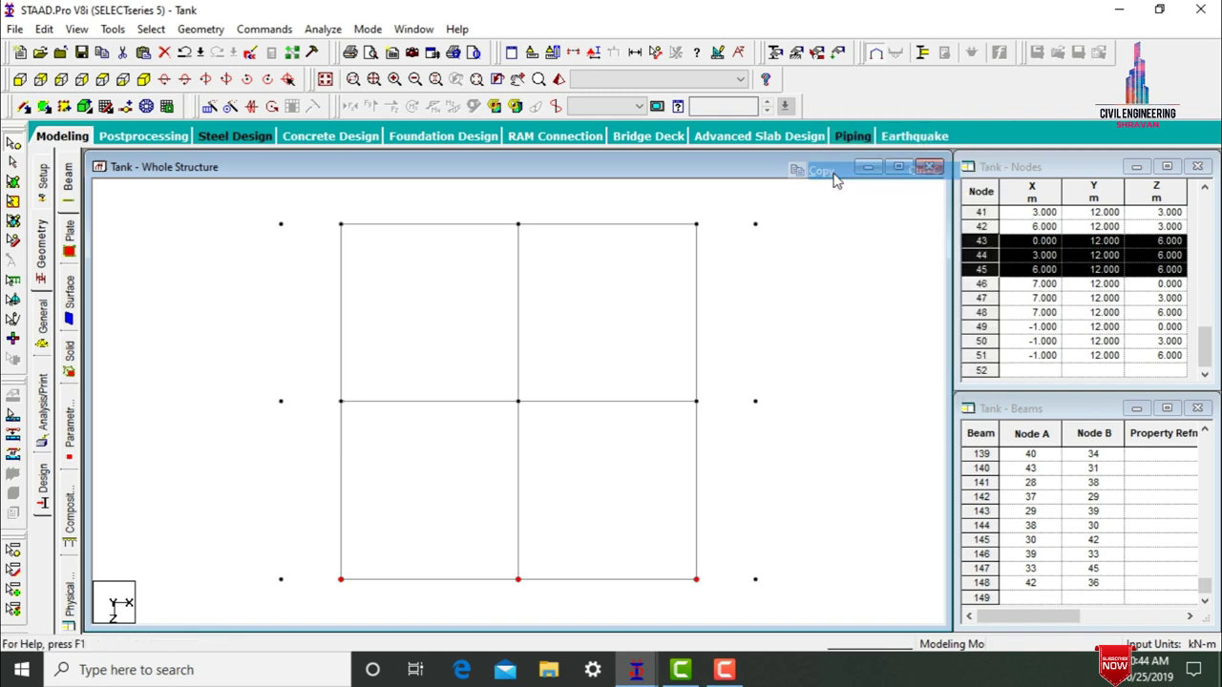
right_click(833, 246)
click(863, 283)
double_click(529, 394)
text(1)
click(700, 256)
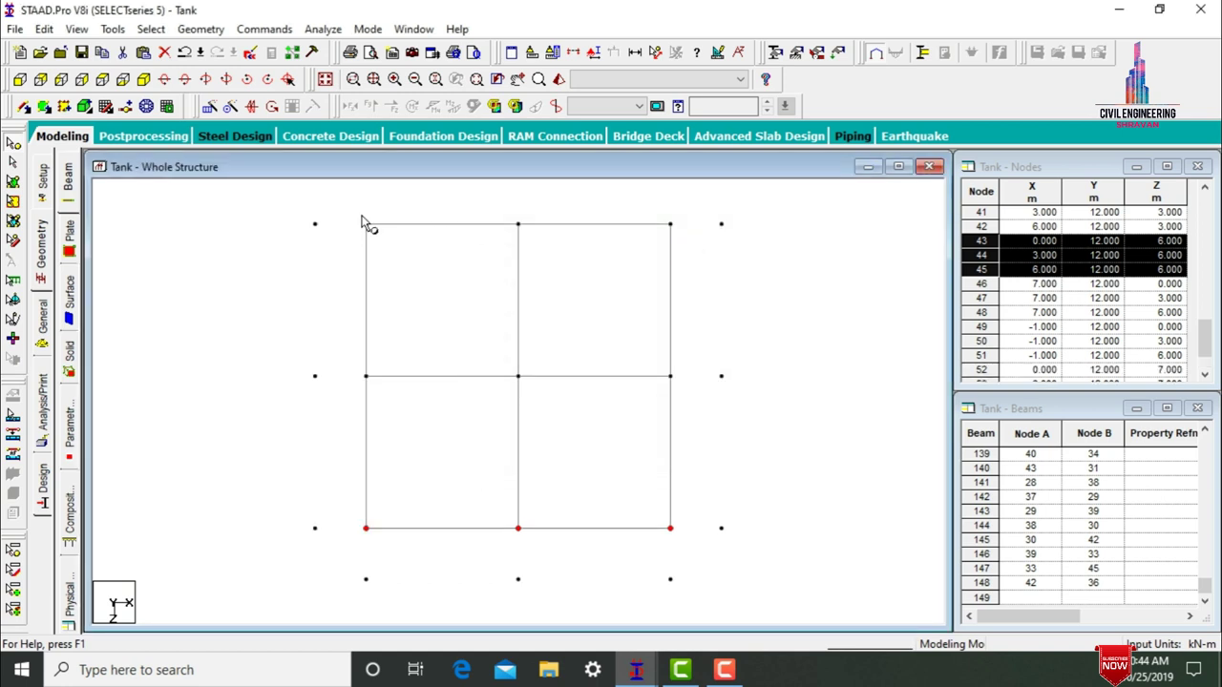
- Copy the three top-edge nodes and paste them 1 m outward along −Z
drag(352, 210, 701, 245)
right_click(876, 332)
click(902, 361)
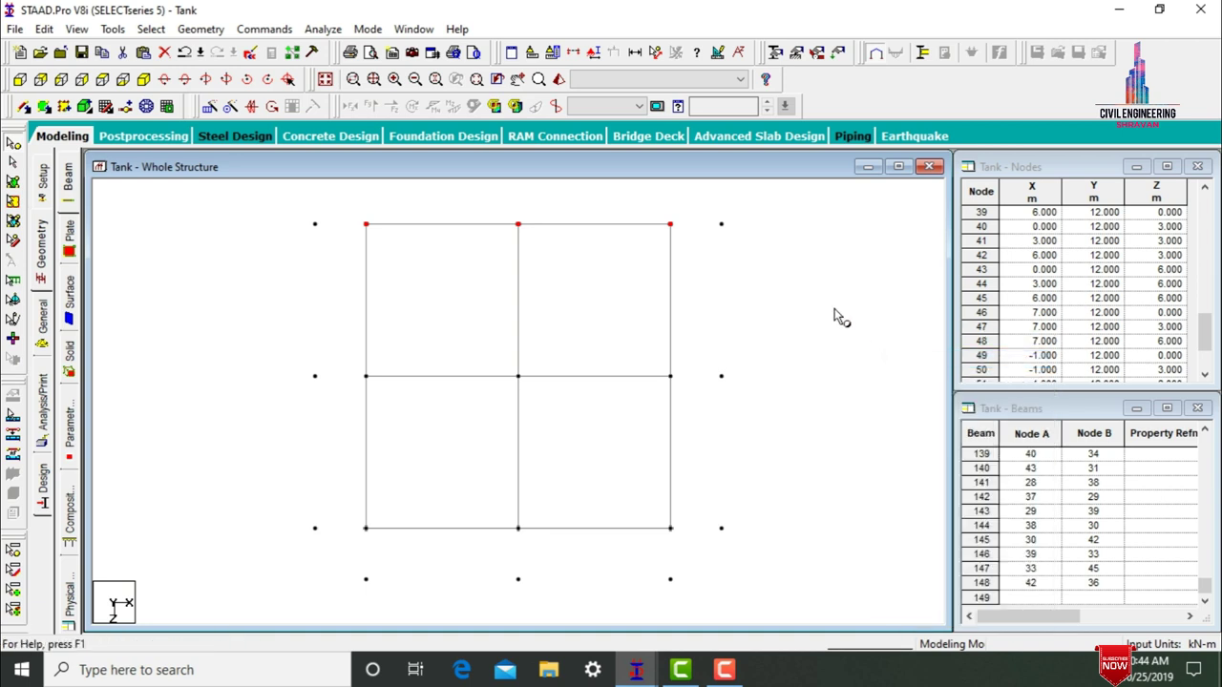
right_click(834, 316)
click(851, 364)
double_click(541, 393)
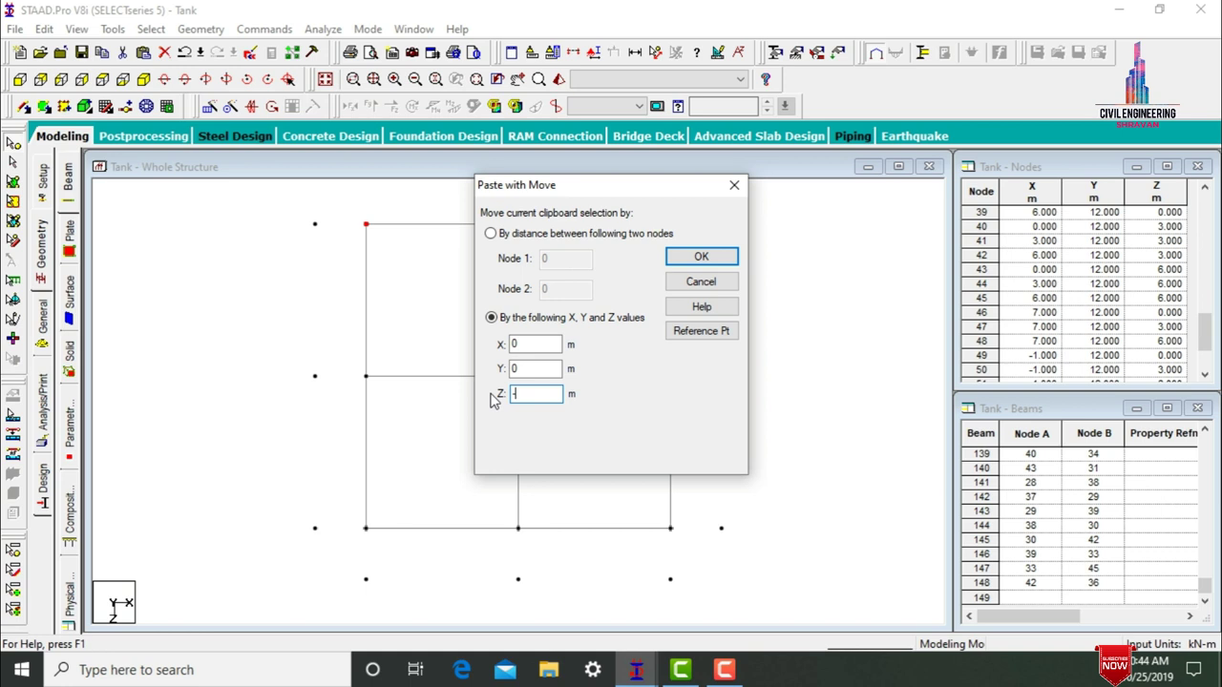
click(704, 256)
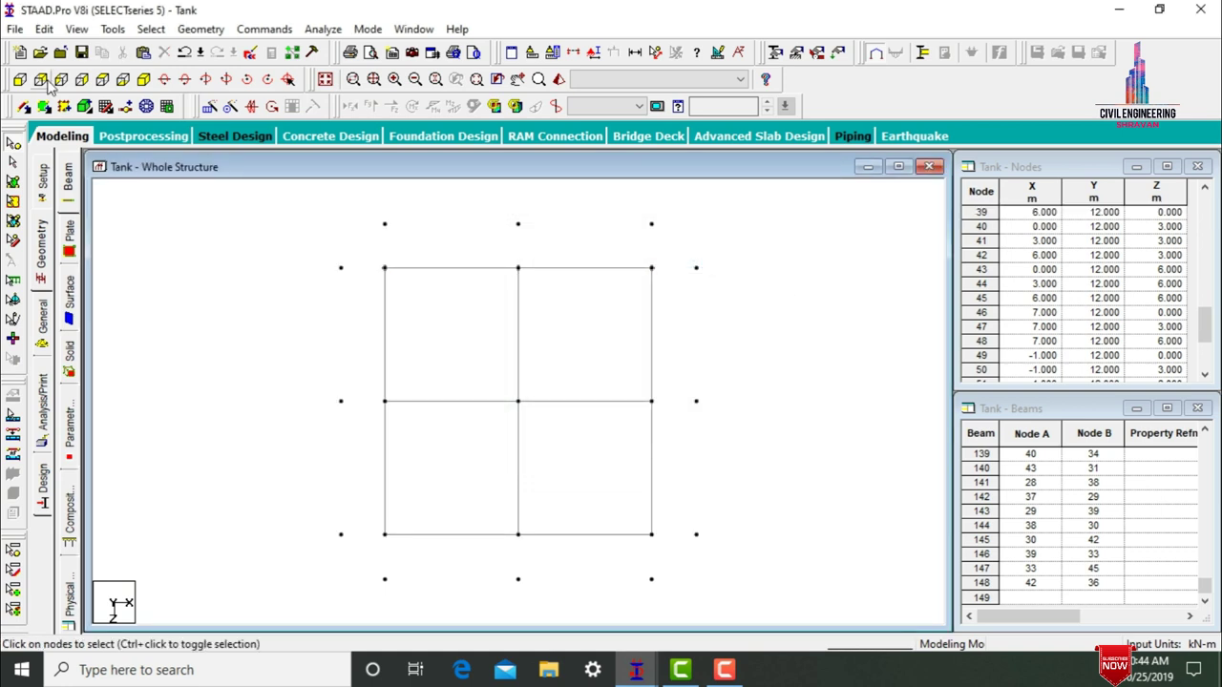
- In isometric view, connect each outer offset node to its adjacent top-grid edge node with a beam
click(146, 80)
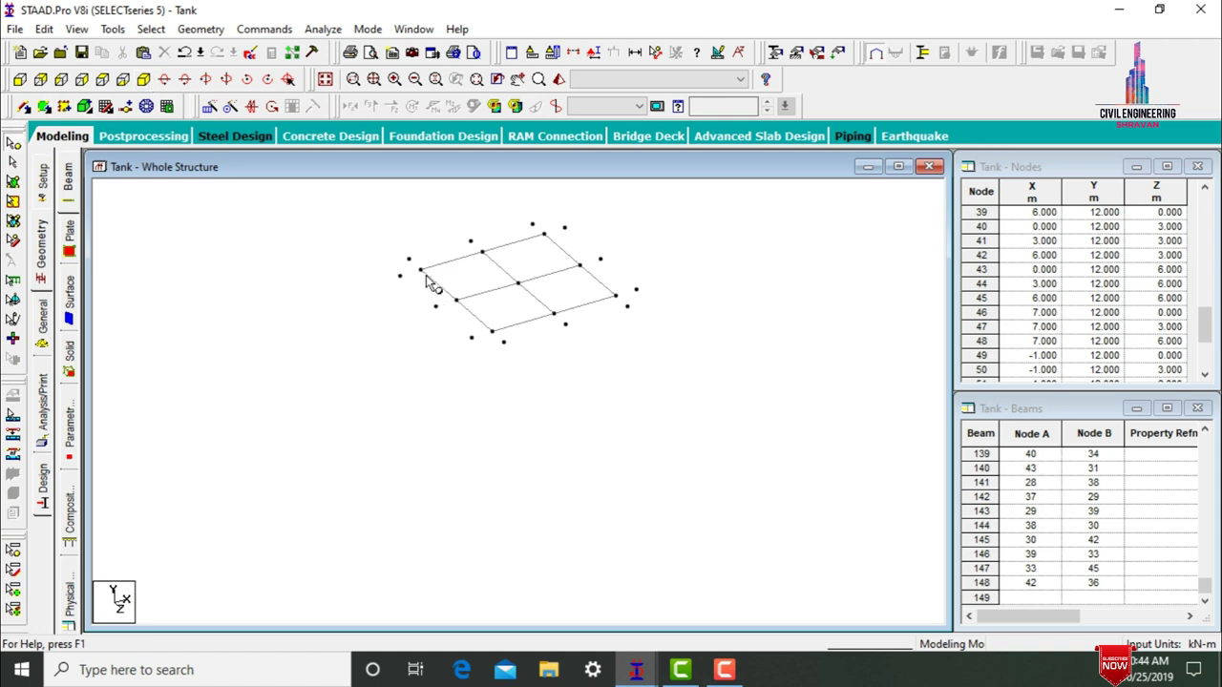
click(23, 106)
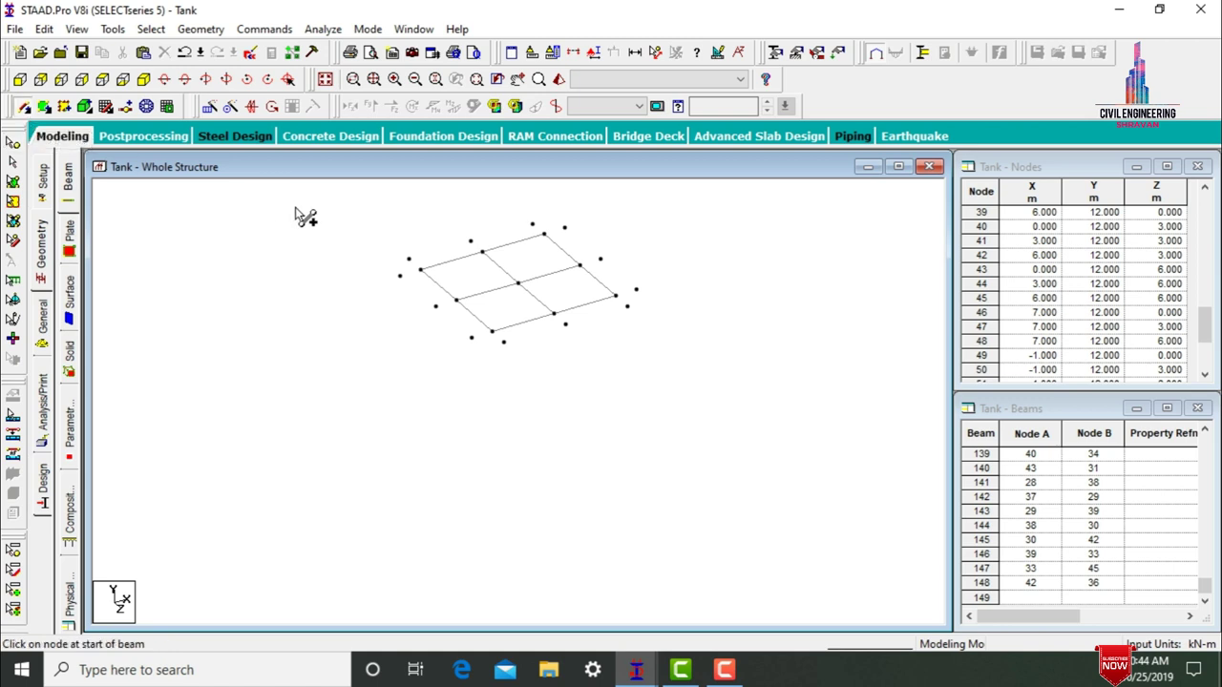
mouse_move(410, 259)
mouse_down()
mouse_move(425, 274)
mouse_move(400, 276)
mouse_up()
click(423, 271)
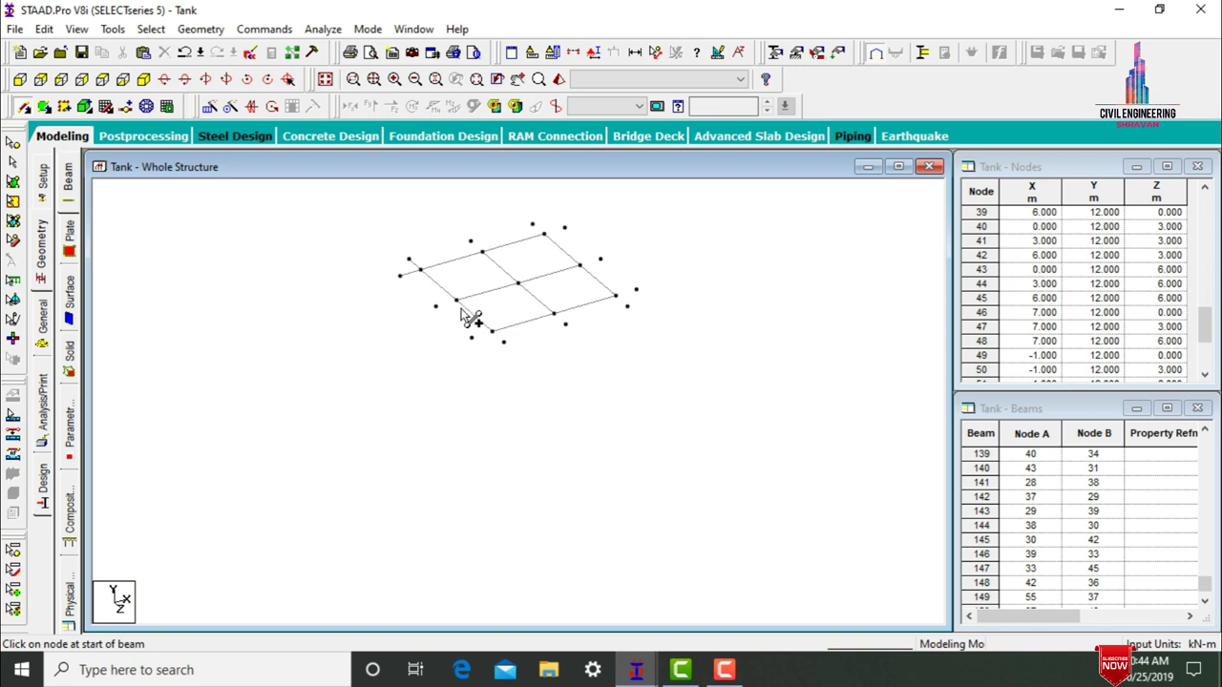
drag(468, 313, 565, 325)
drag(630, 302, 482, 251)
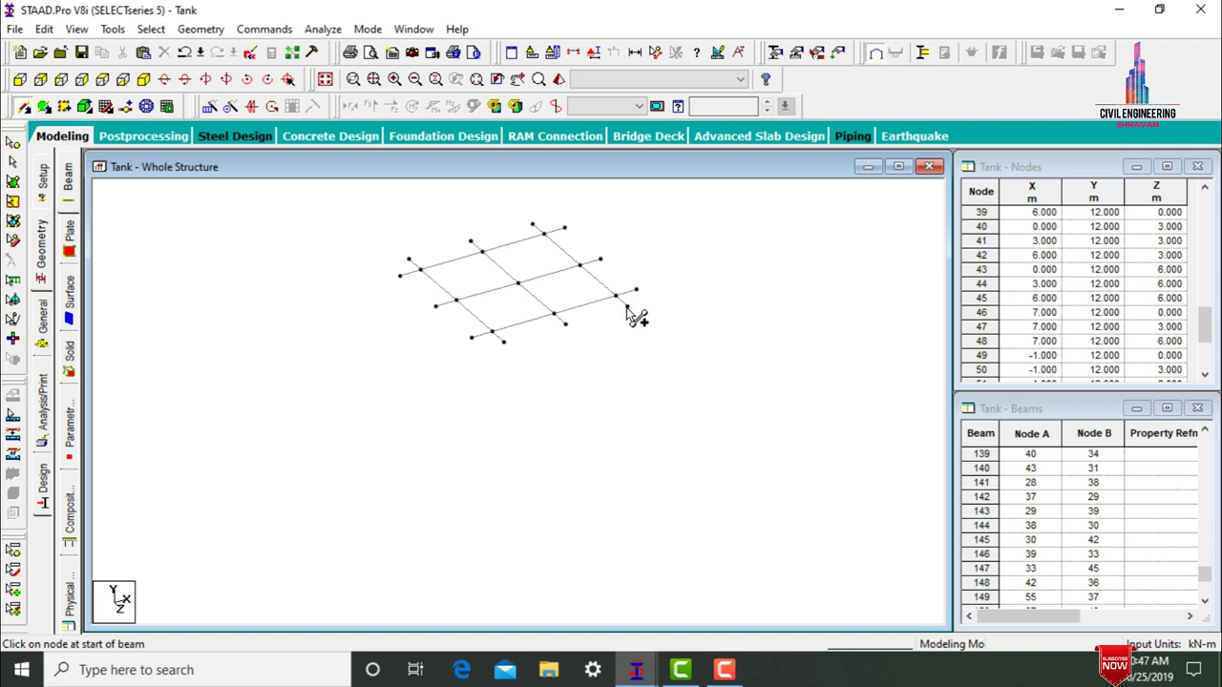
key(Escape)
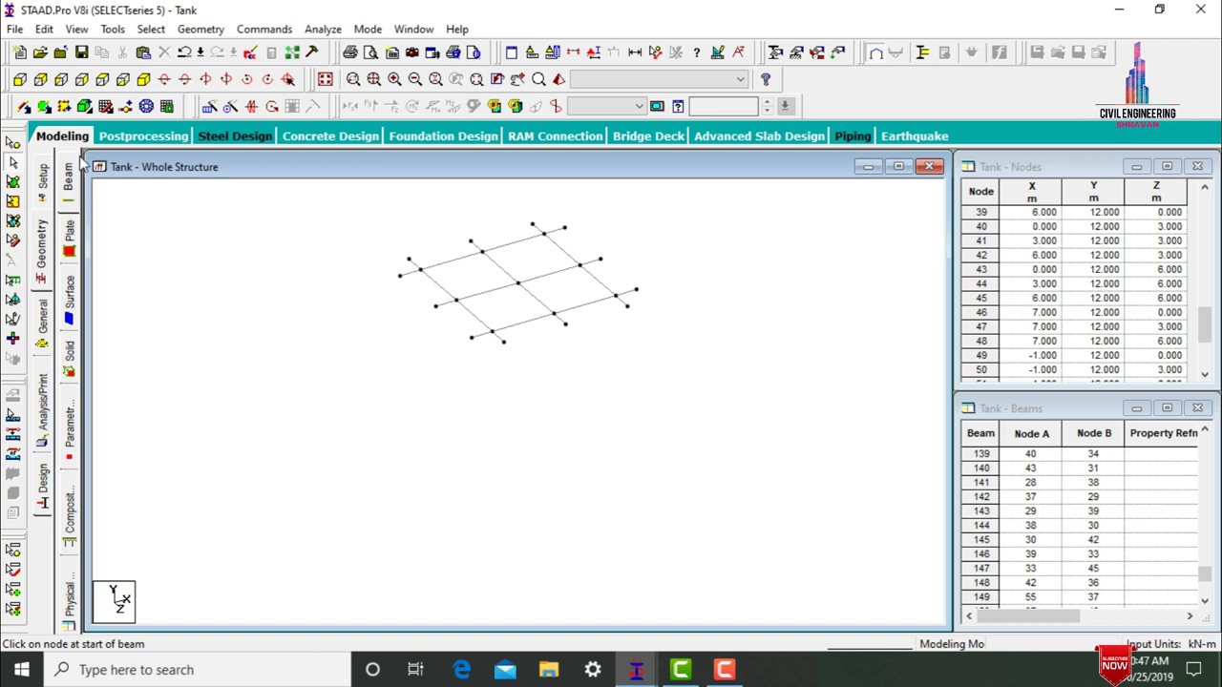
- Copy nodes 57 and 54 and paste them shifted 1 m in X
click(12, 160)
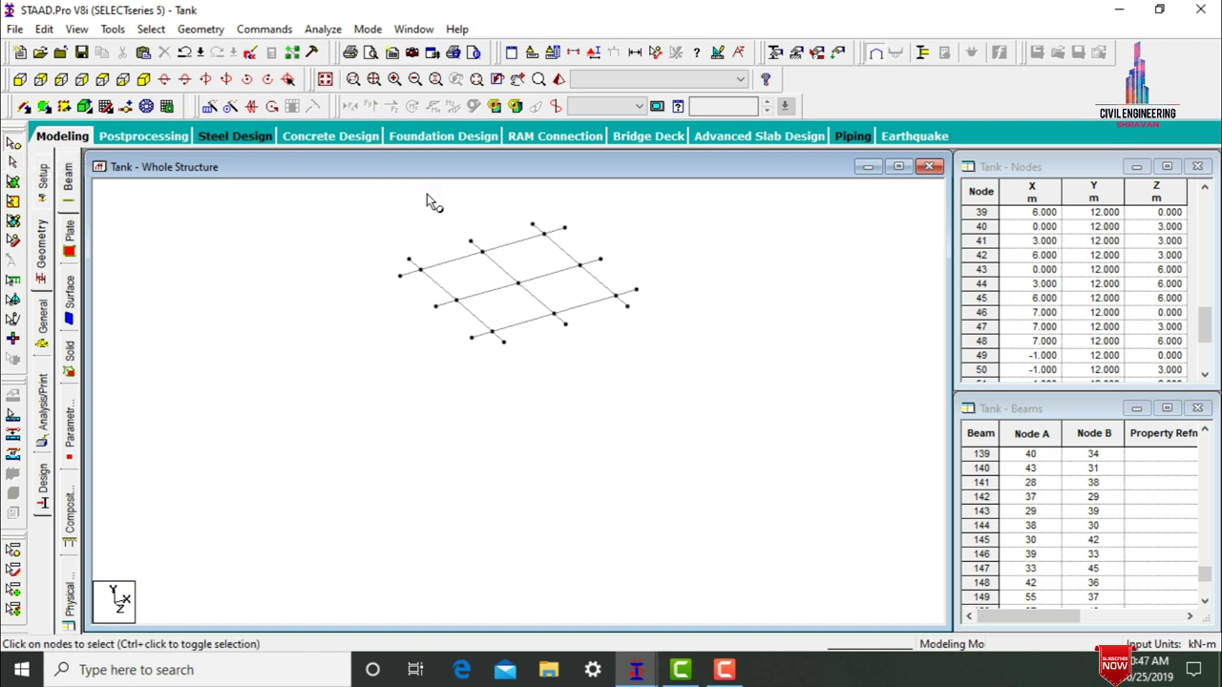
click(534, 227)
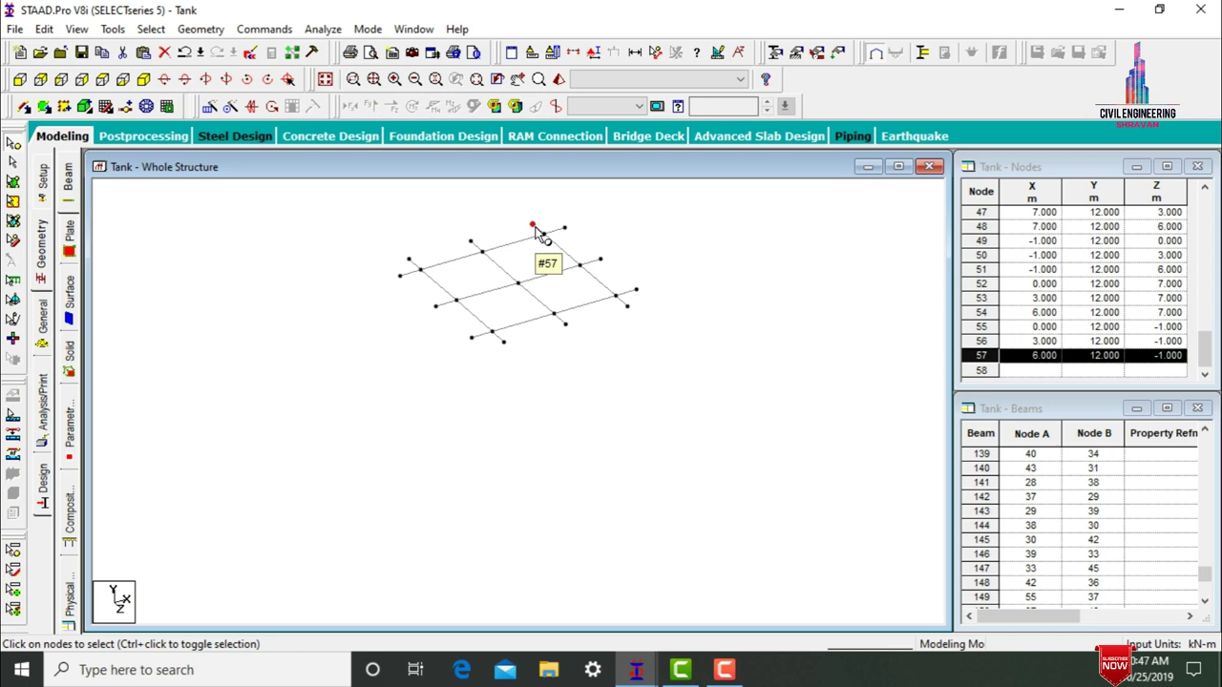
ctrl+click(627, 308)
right_click(630, 310)
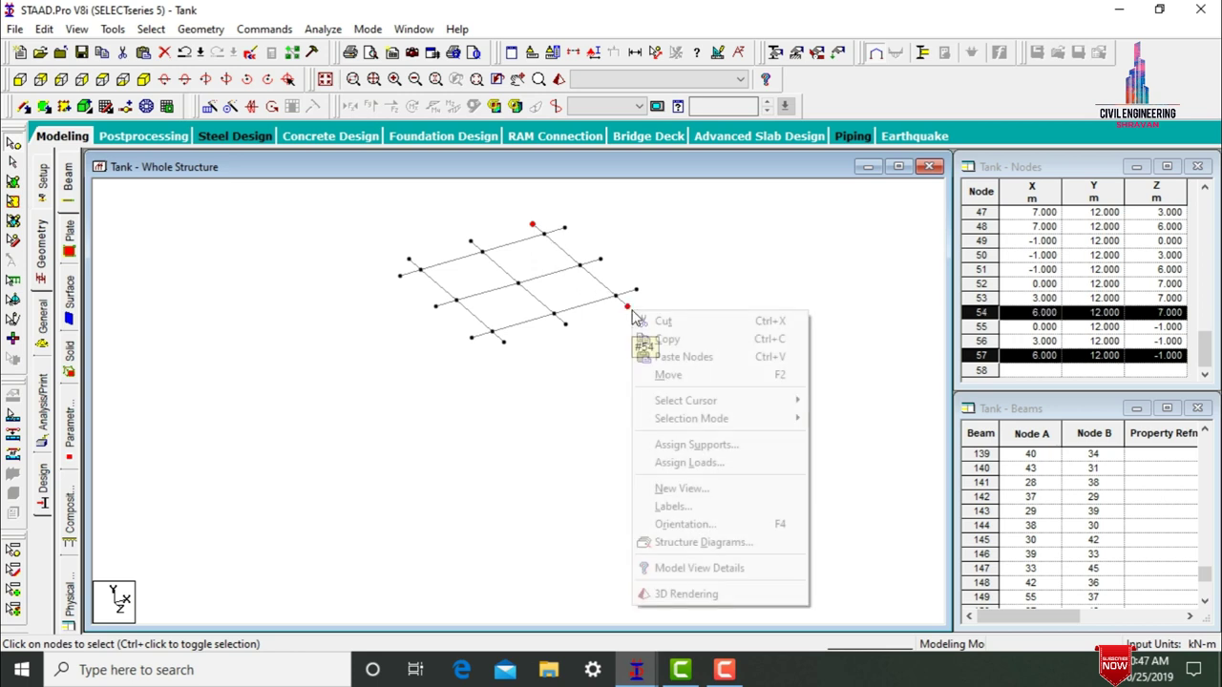
click(667, 341)
right_click(665, 342)
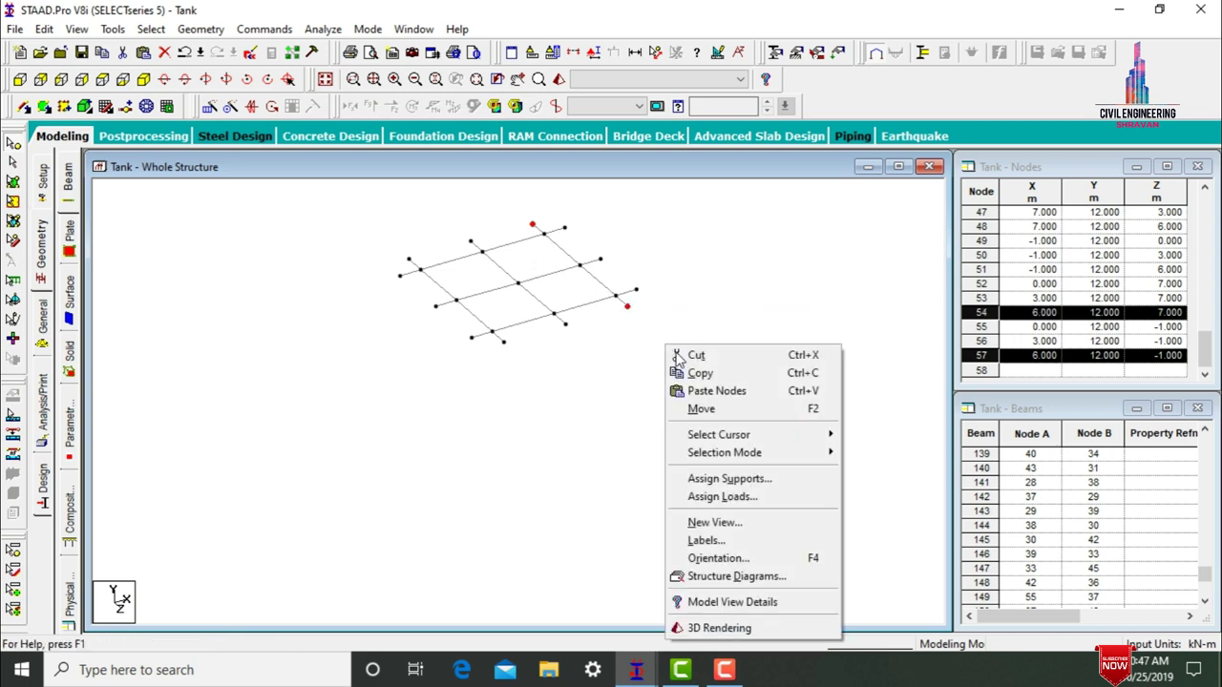
click(700, 392)
click(514, 344)
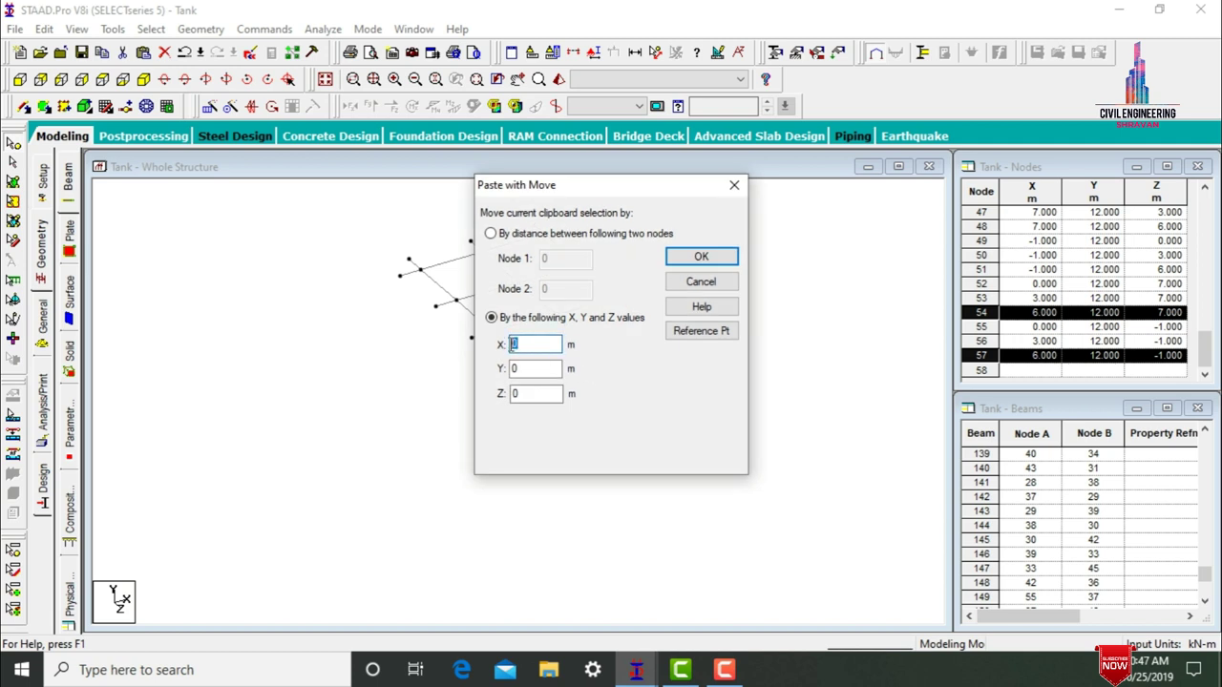
click(697, 255)
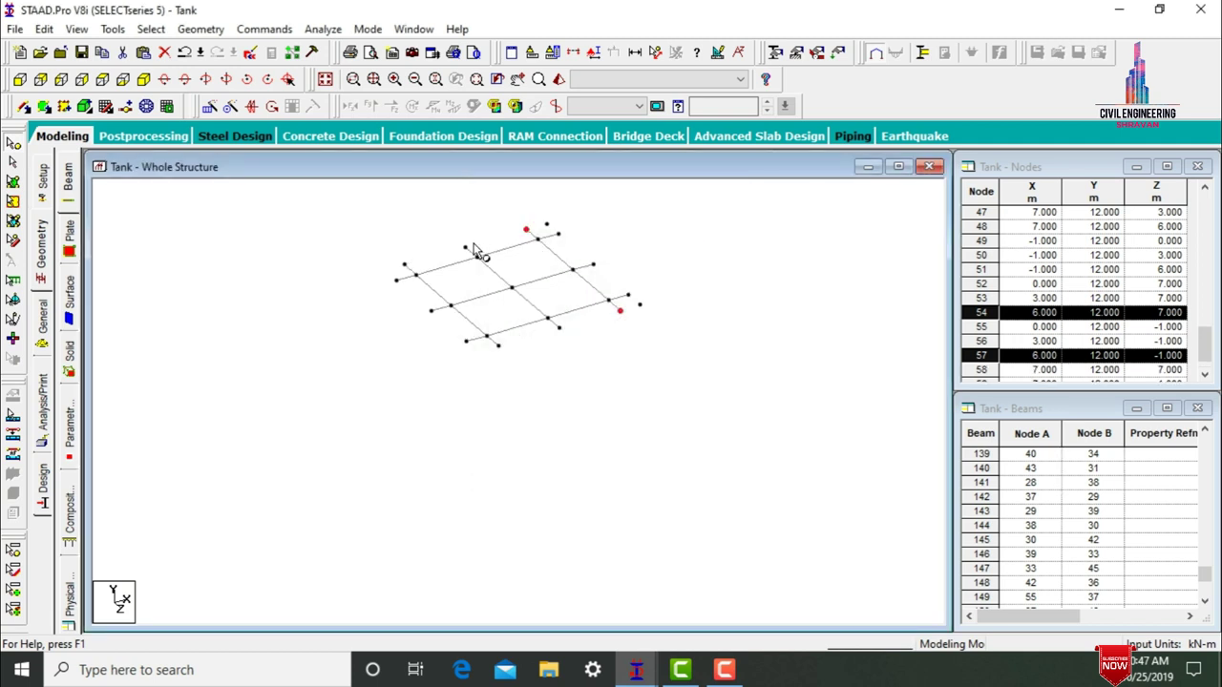
- Copy nodes 55 and 52 and paste them at X = −1 to add corner nodes such as node 60
click(405, 266)
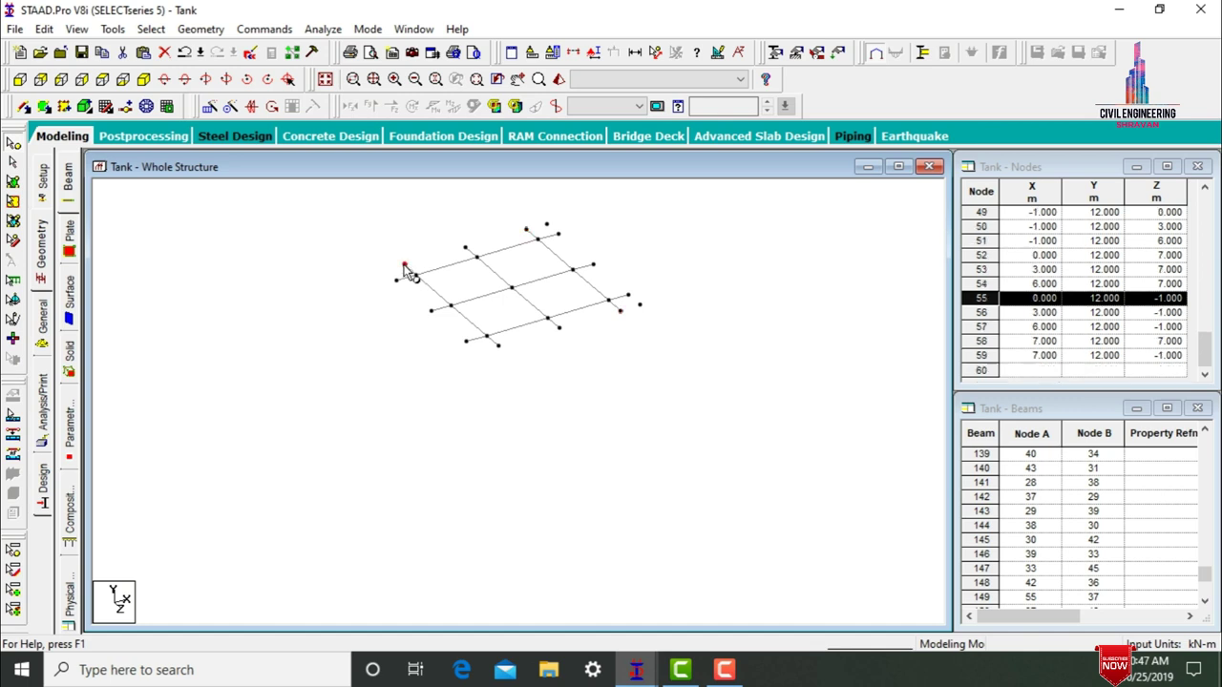
ctrl+click(497, 345)
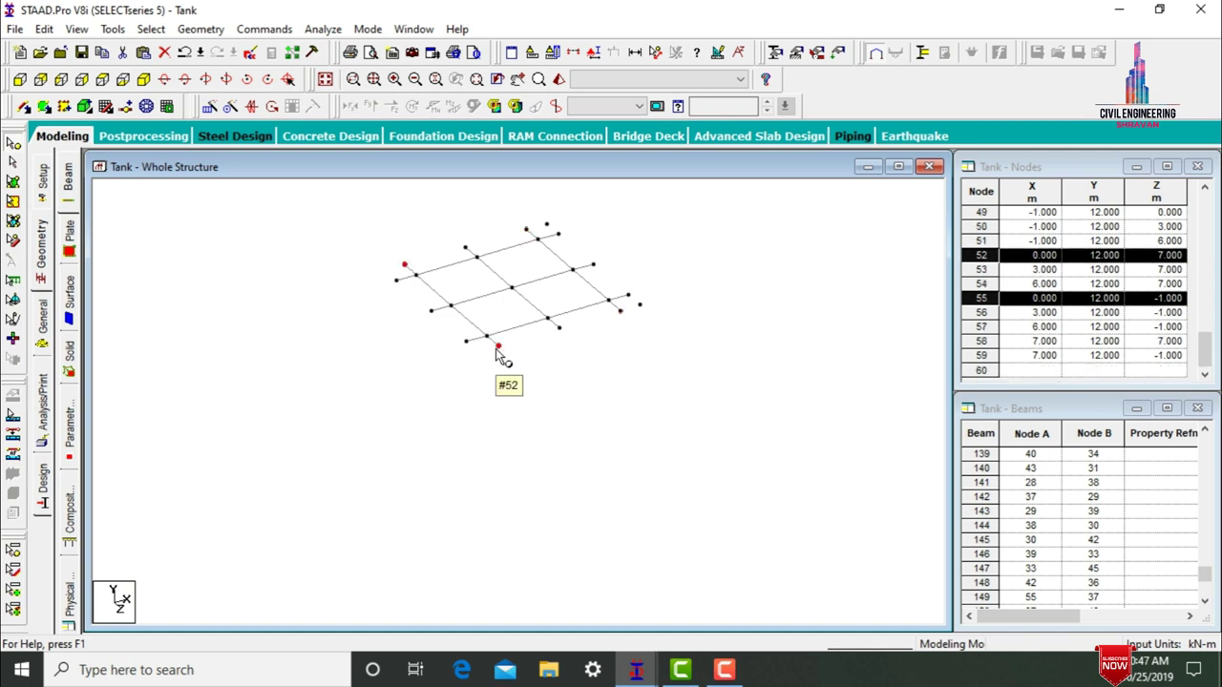
right_click(497, 348)
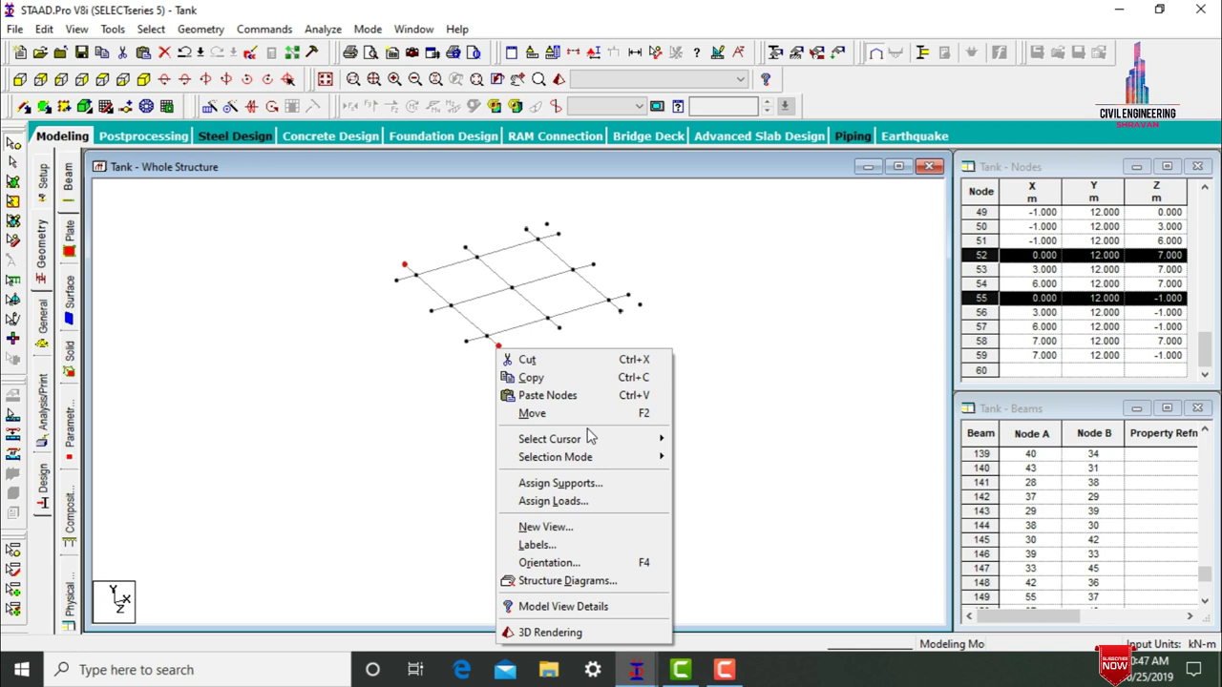
click(554, 379)
right_click(553, 387)
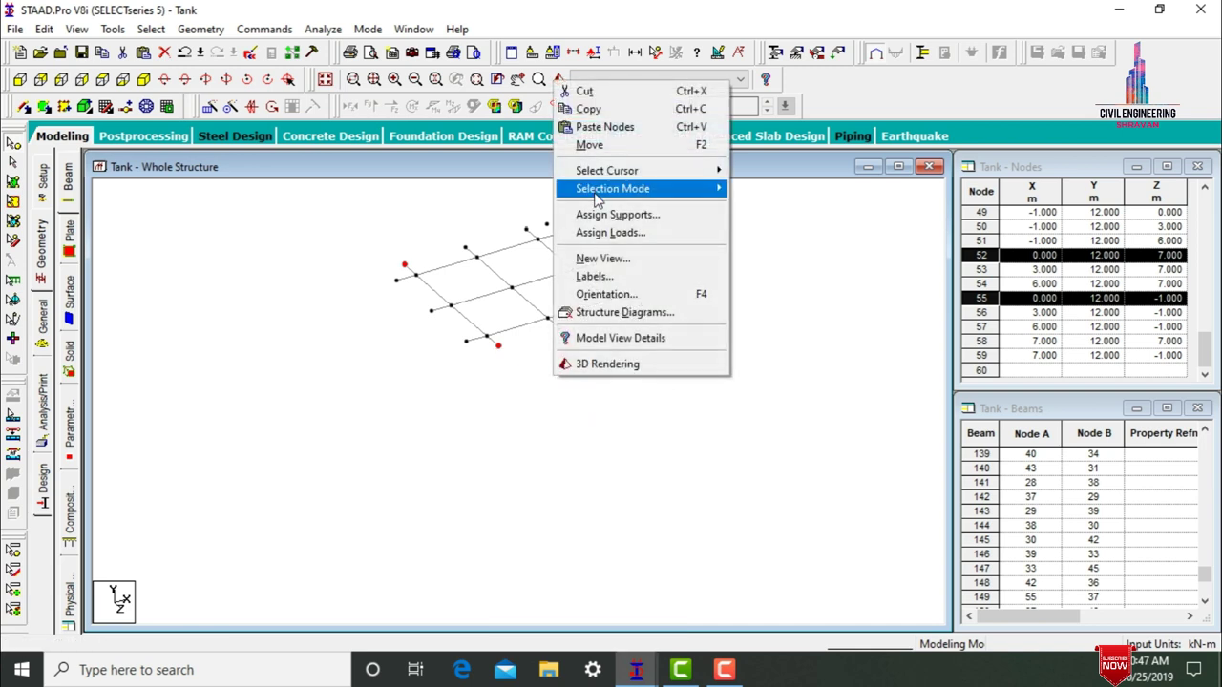
click(587, 130)
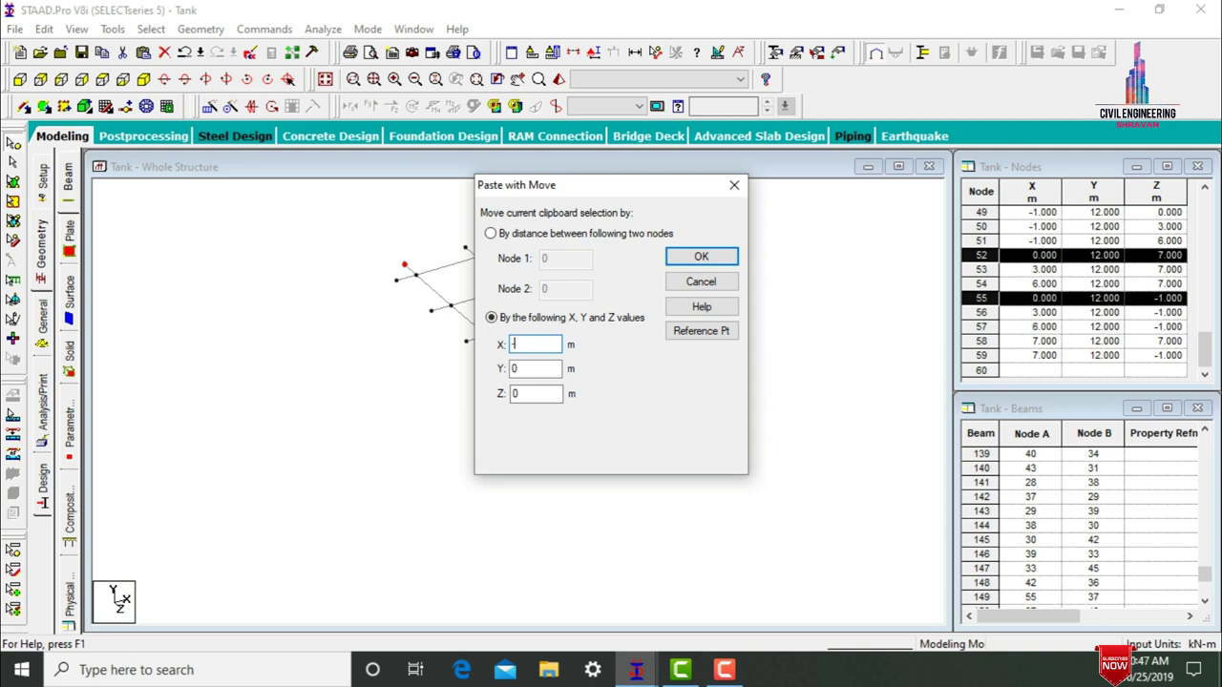
click(701, 256)
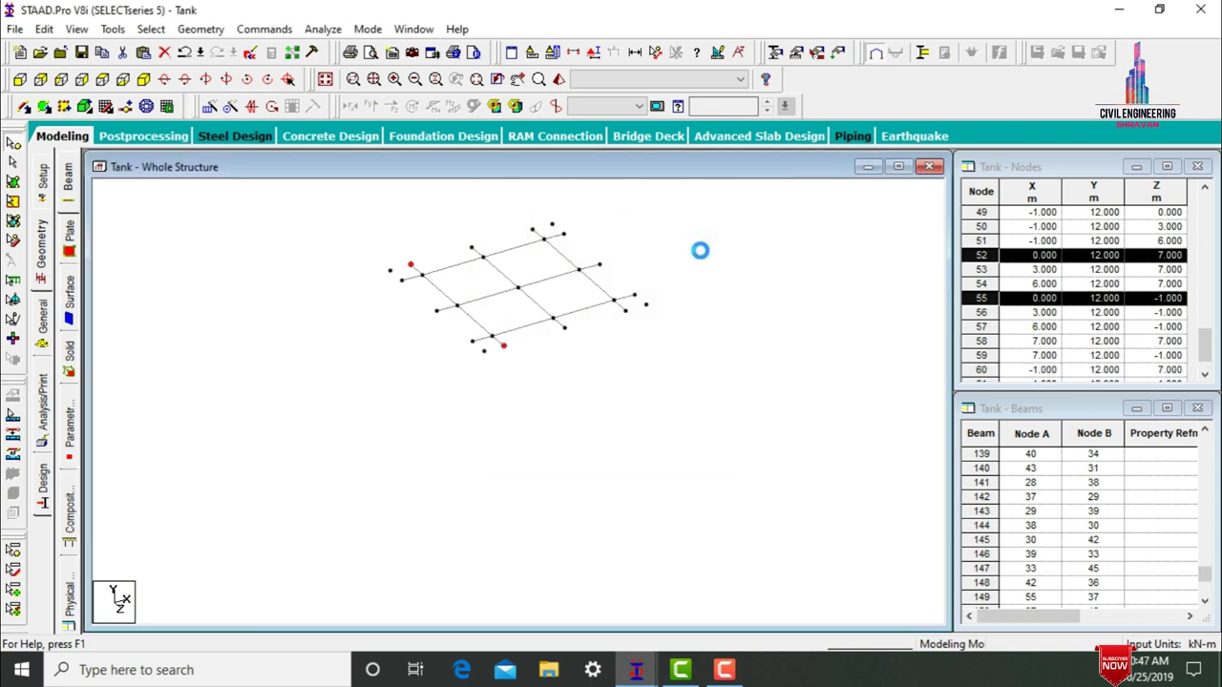
click(675, 379)
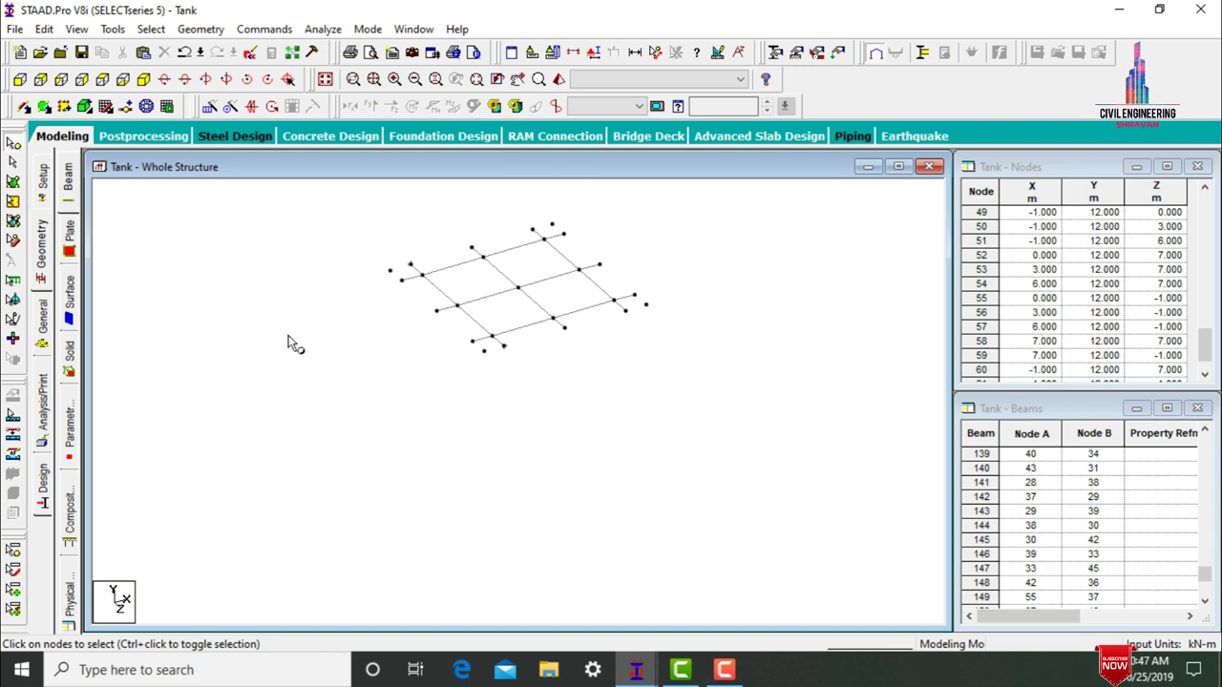
- Mesh the 12 m roof between its four corner nodes into an 8×8 quadrilateral plate grid
click(146, 105)
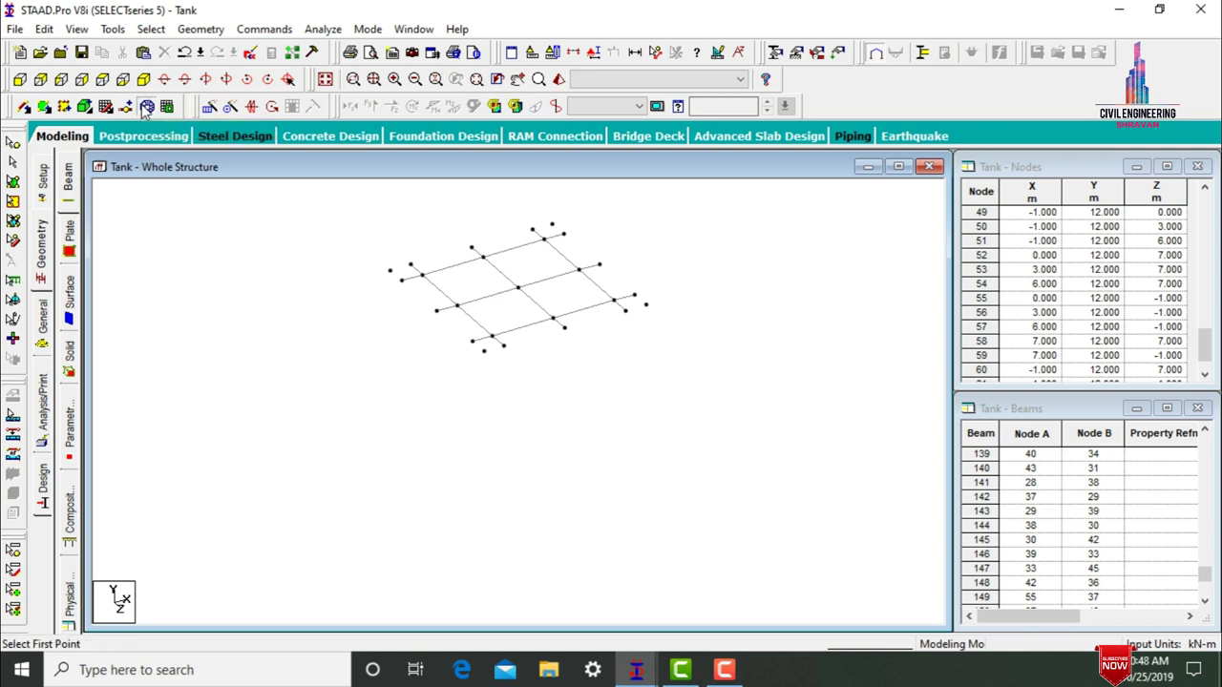
click(390, 270)
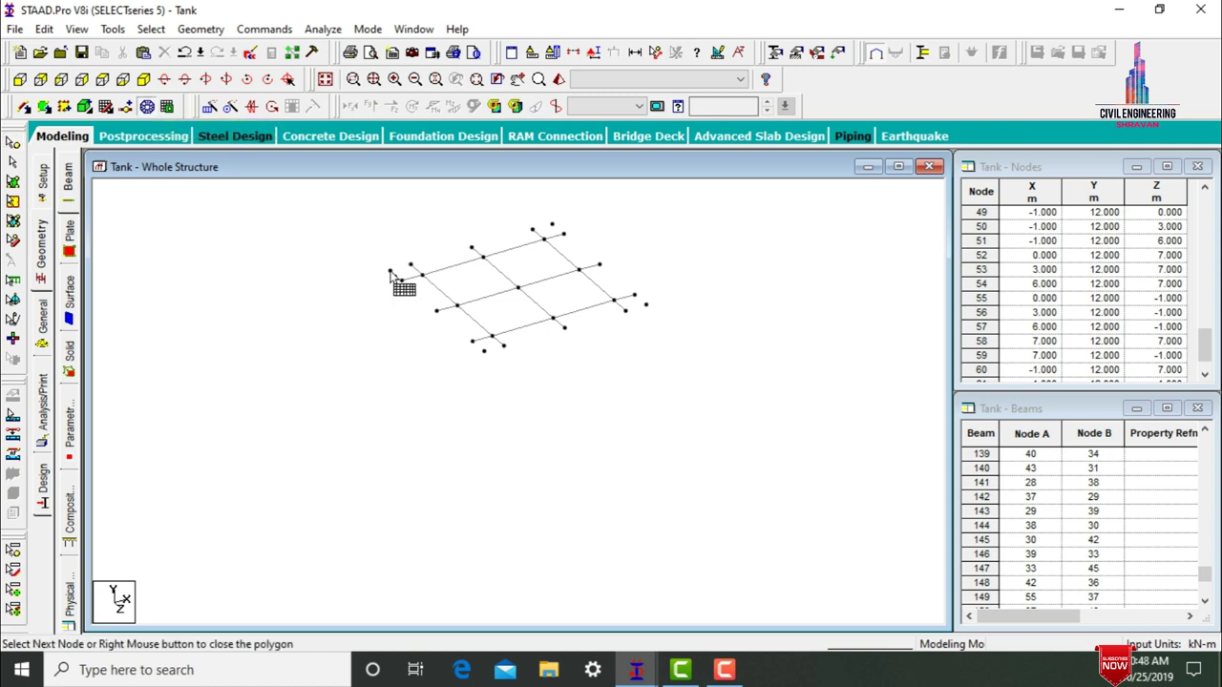
click(553, 225)
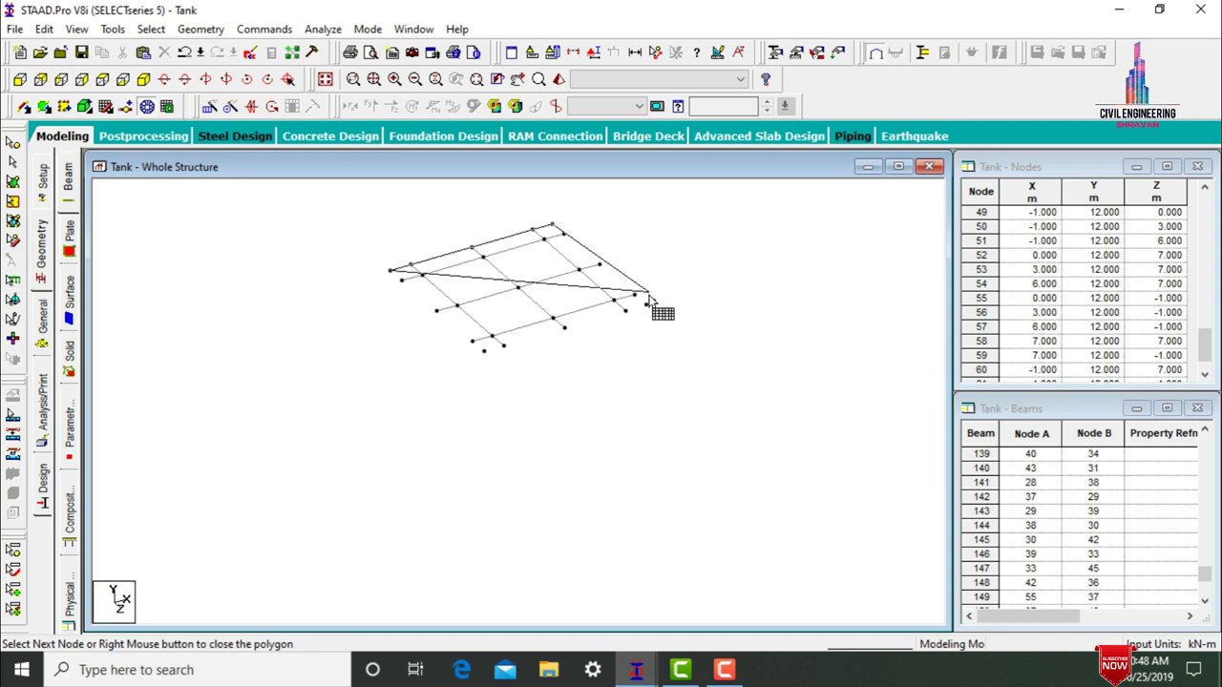
click(646, 304)
click(484, 352)
click(390, 271)
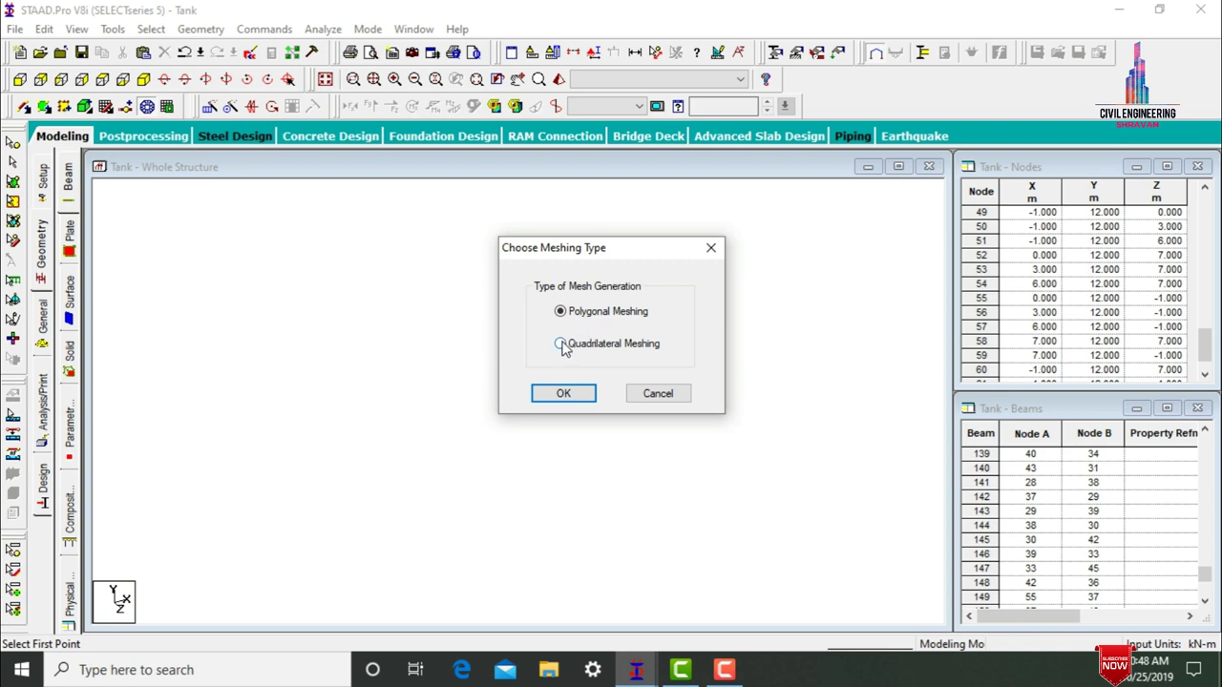
click(574, 393)
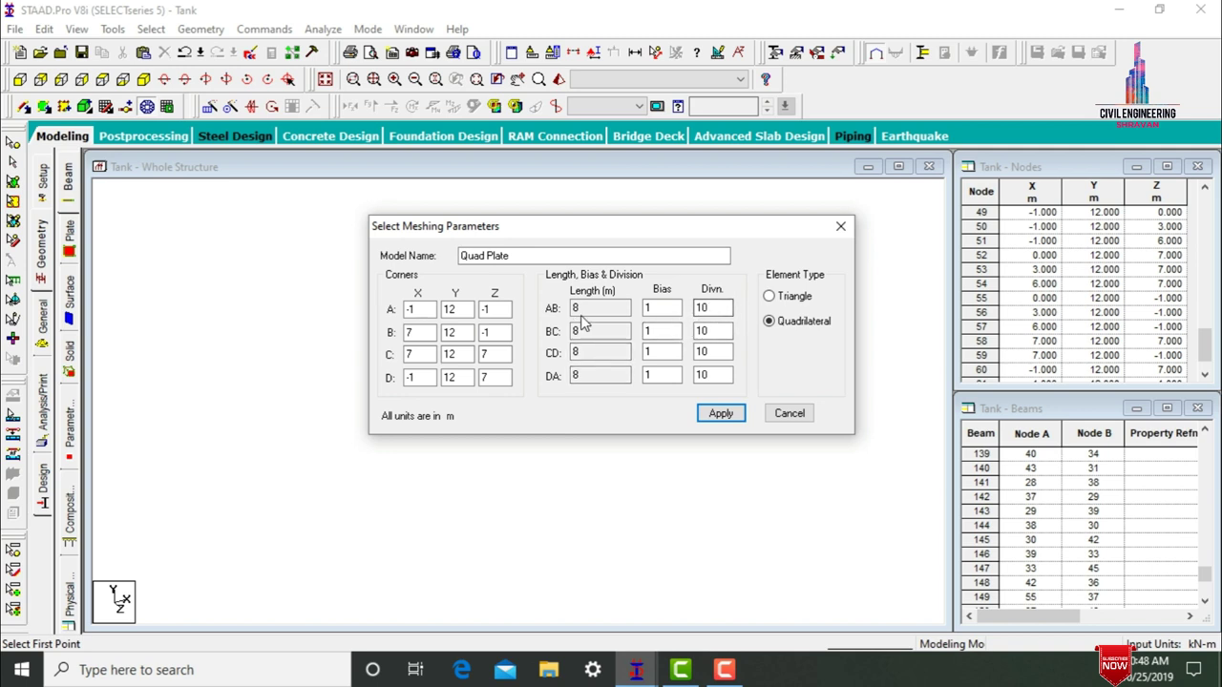
key(Tab)
key(Tab)
key(Tab)
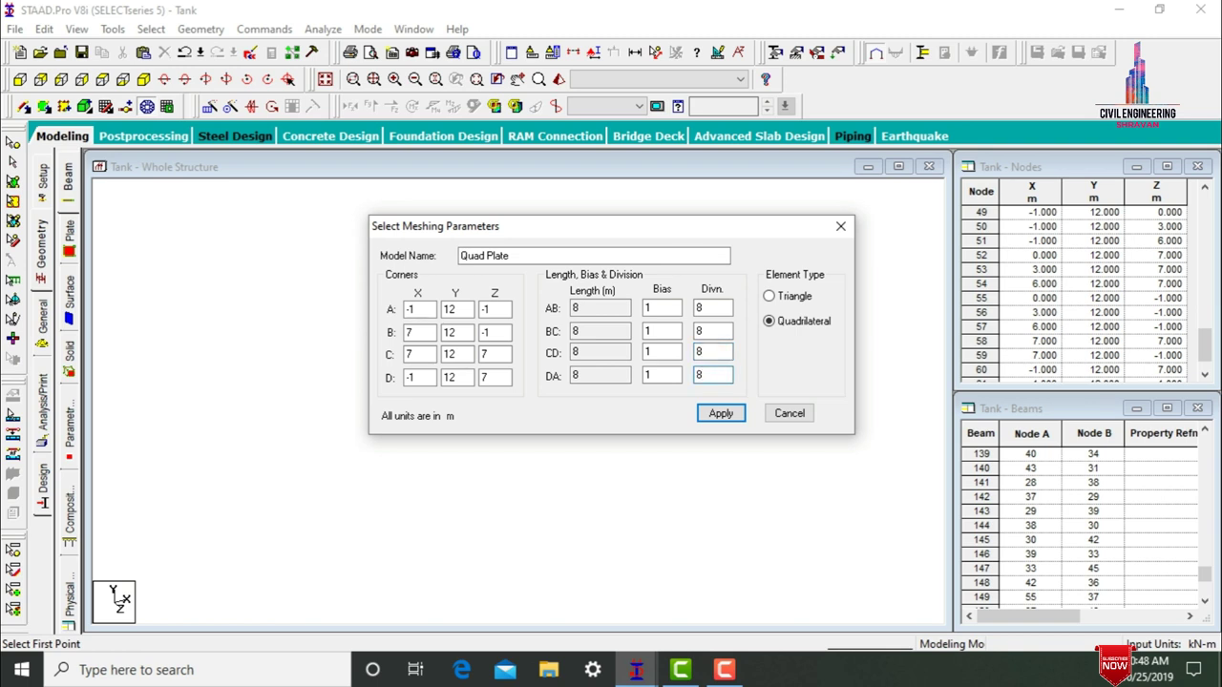
click(725, 413)
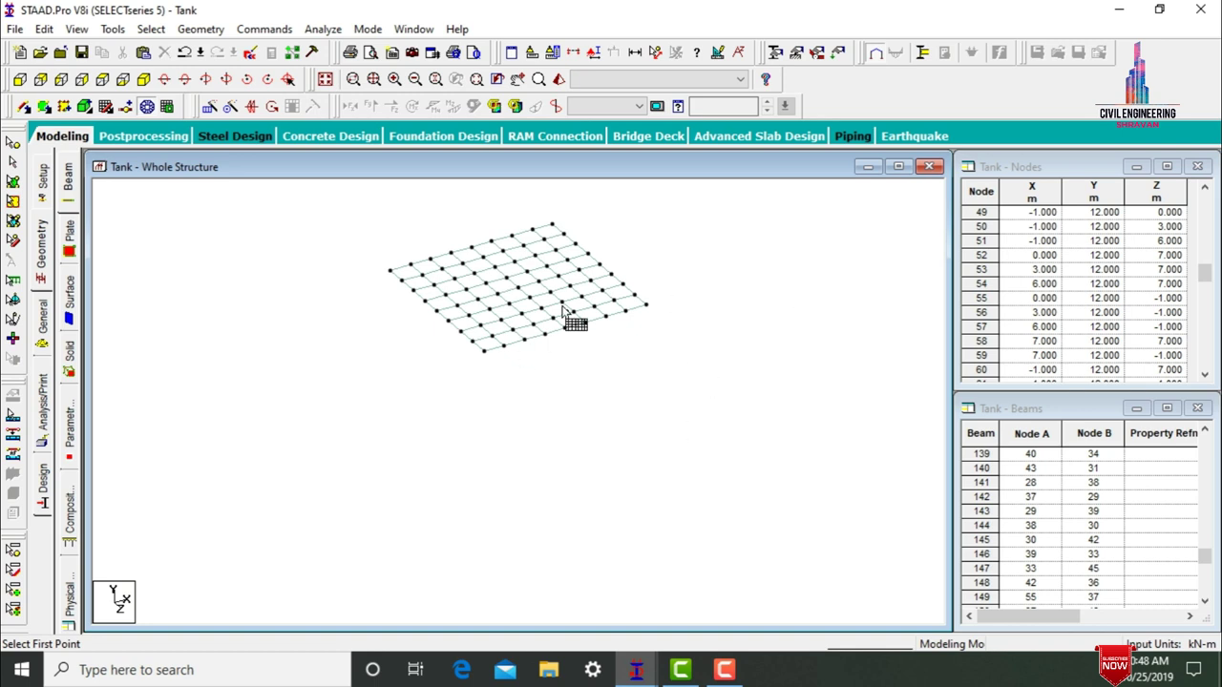
key(Escape)
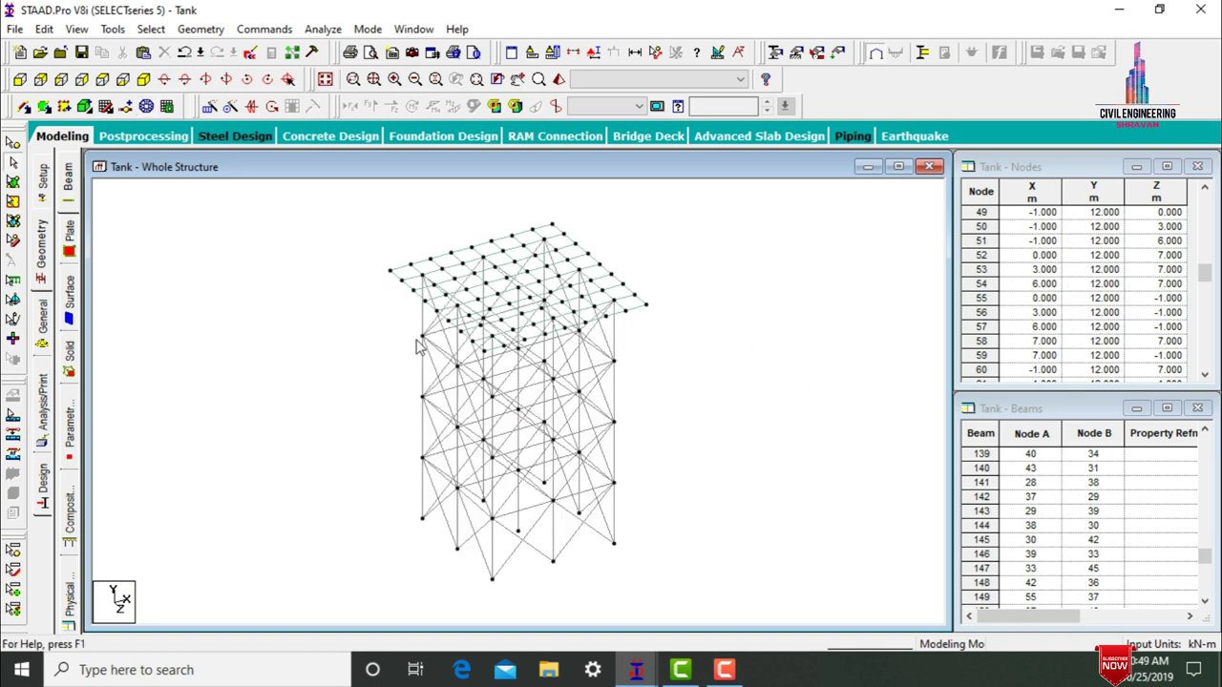
- Select the tank's roof-level nodes on the top grid for copying
click(13, 163)
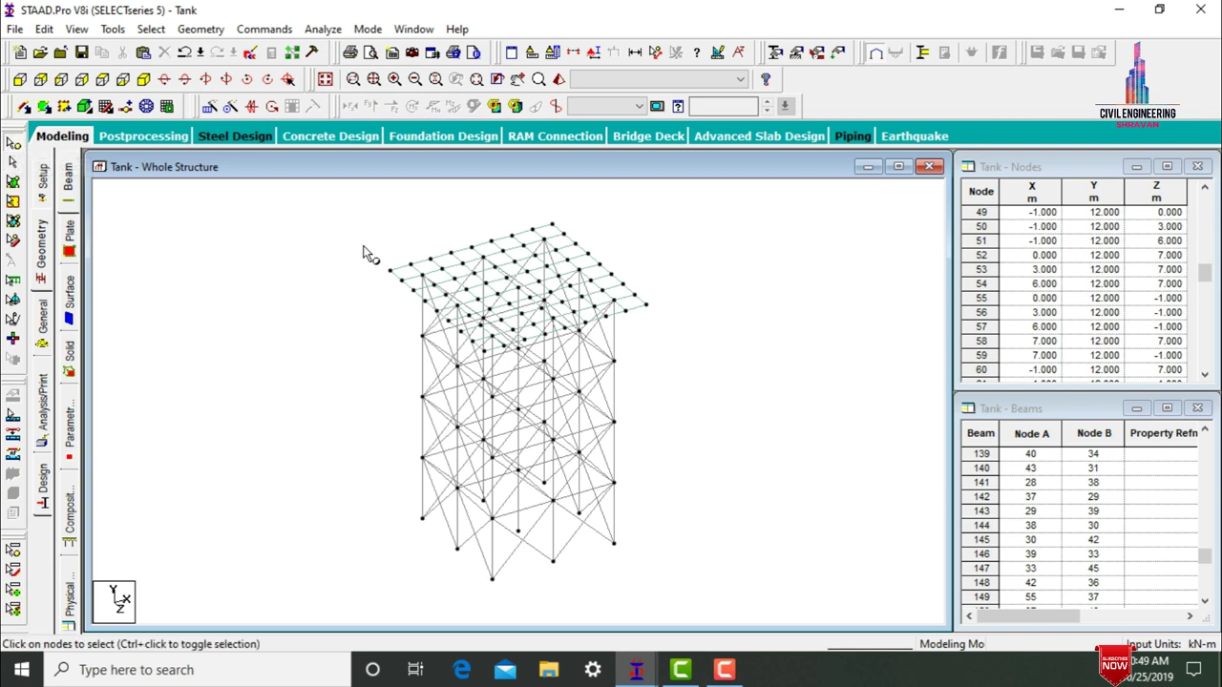
click(423, 278)
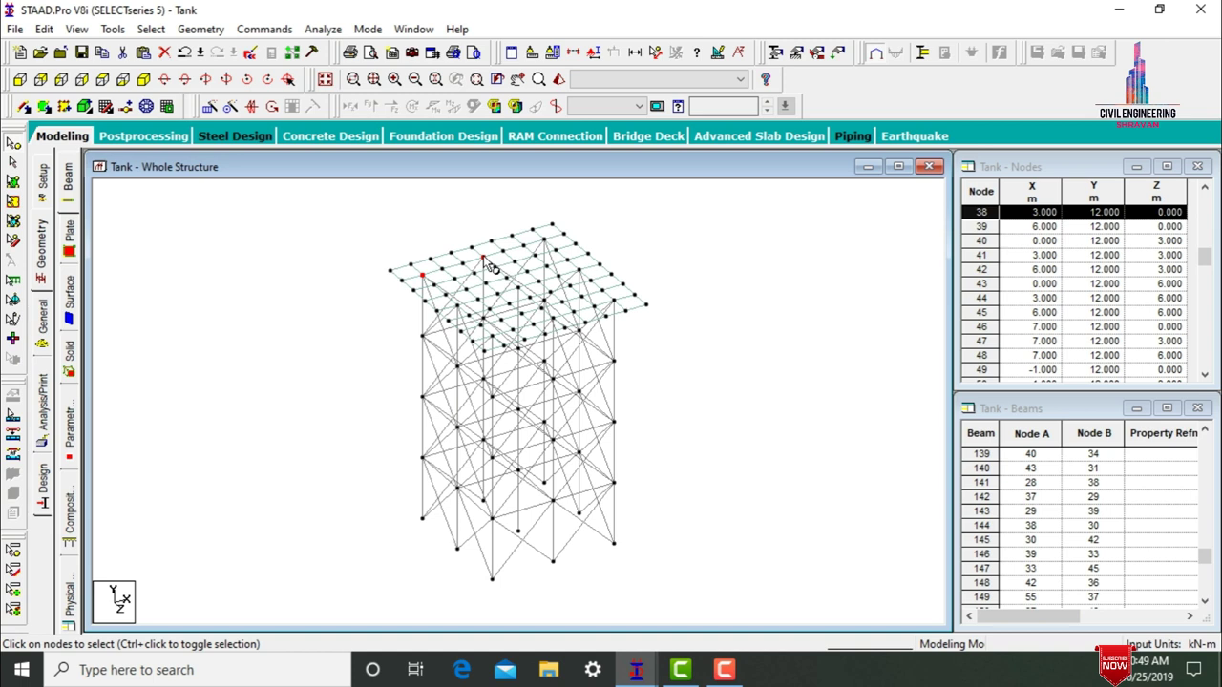
ctrl+click(545, 240)
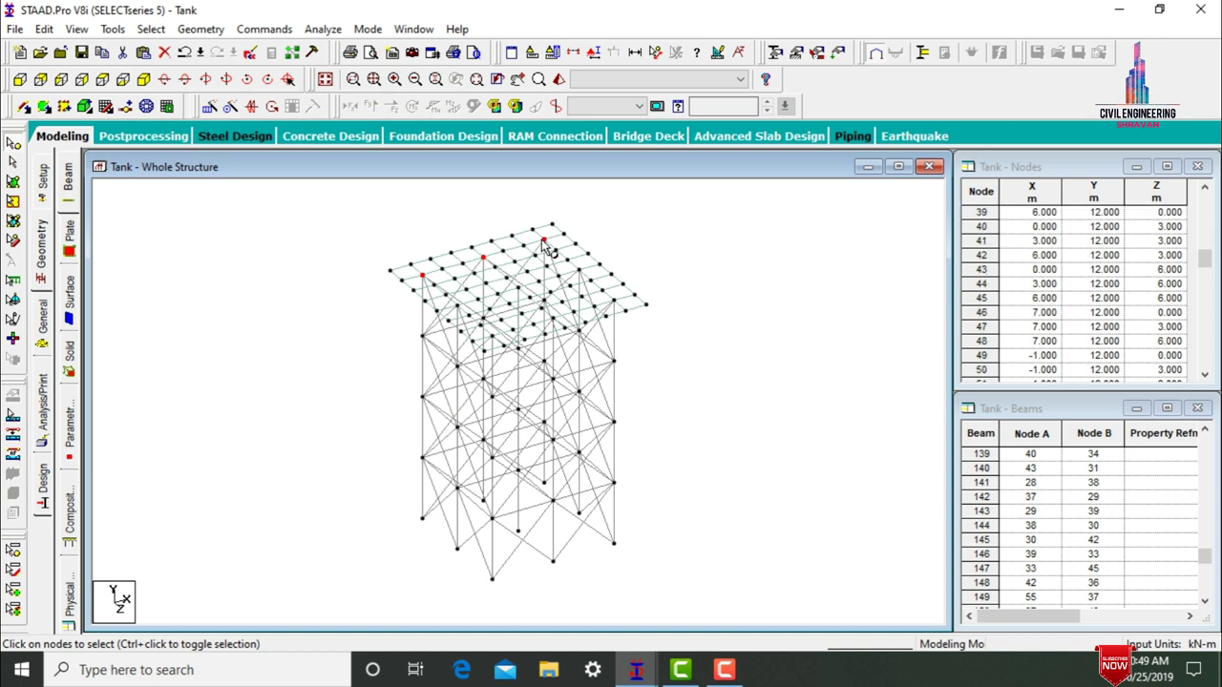
ctrl+click(578, 272)
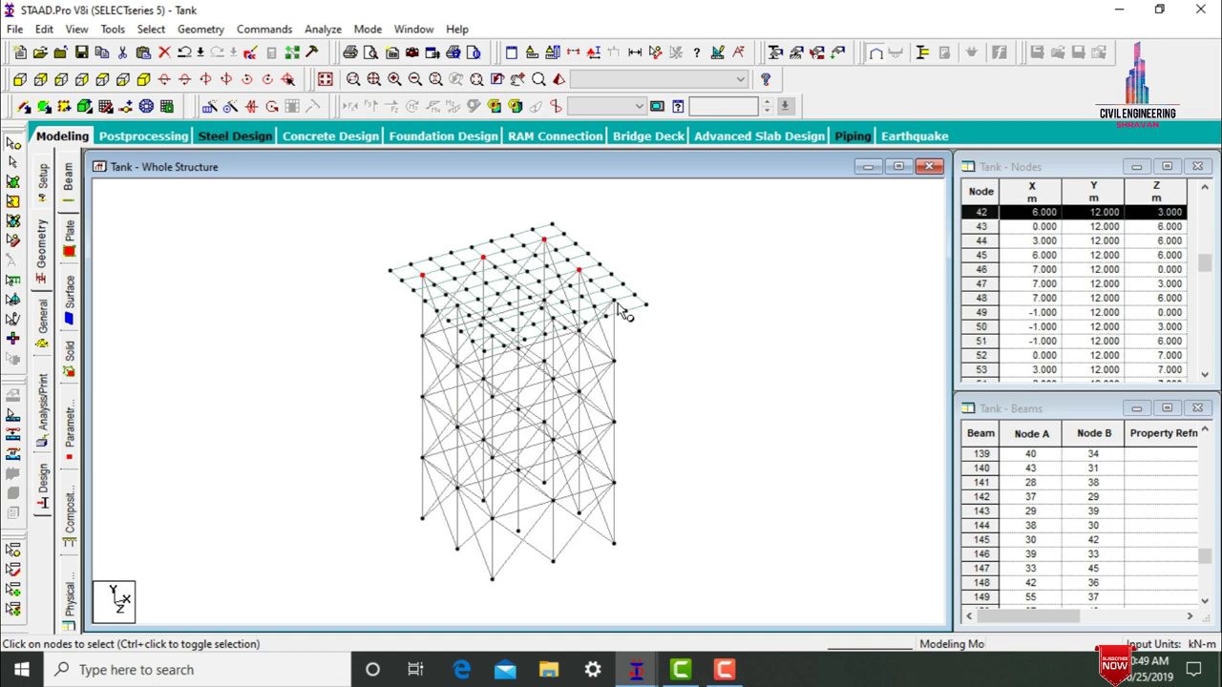
ctrl+click(615, 301)
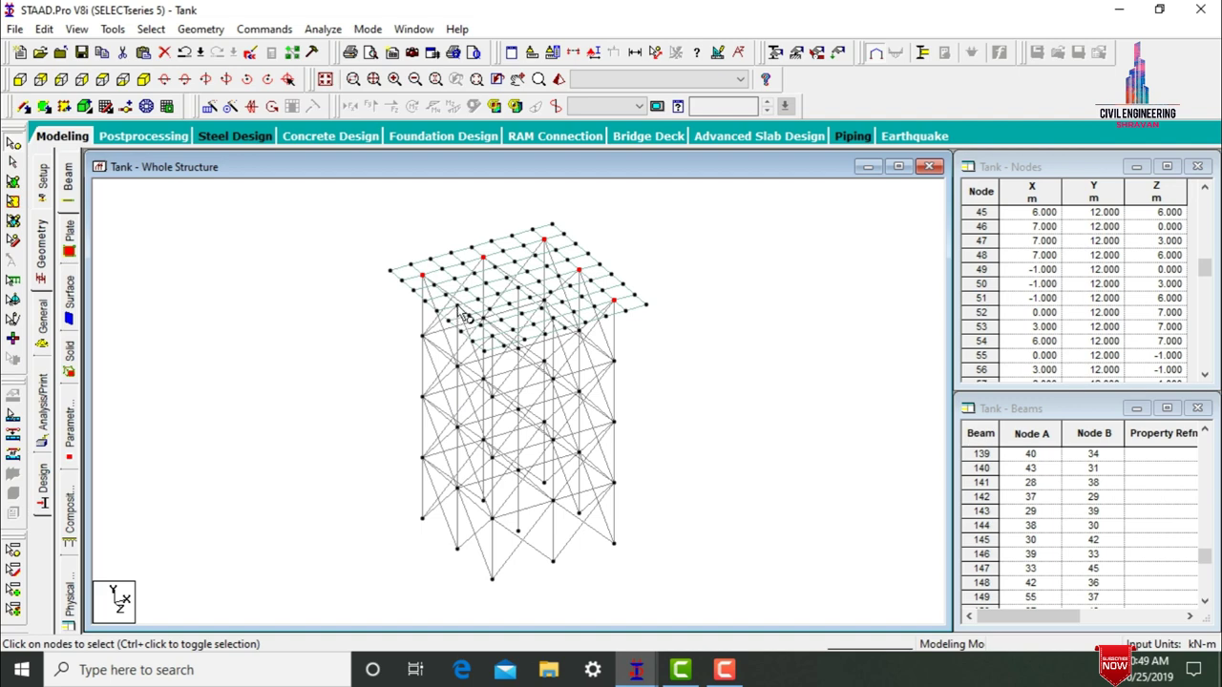
key(Right)
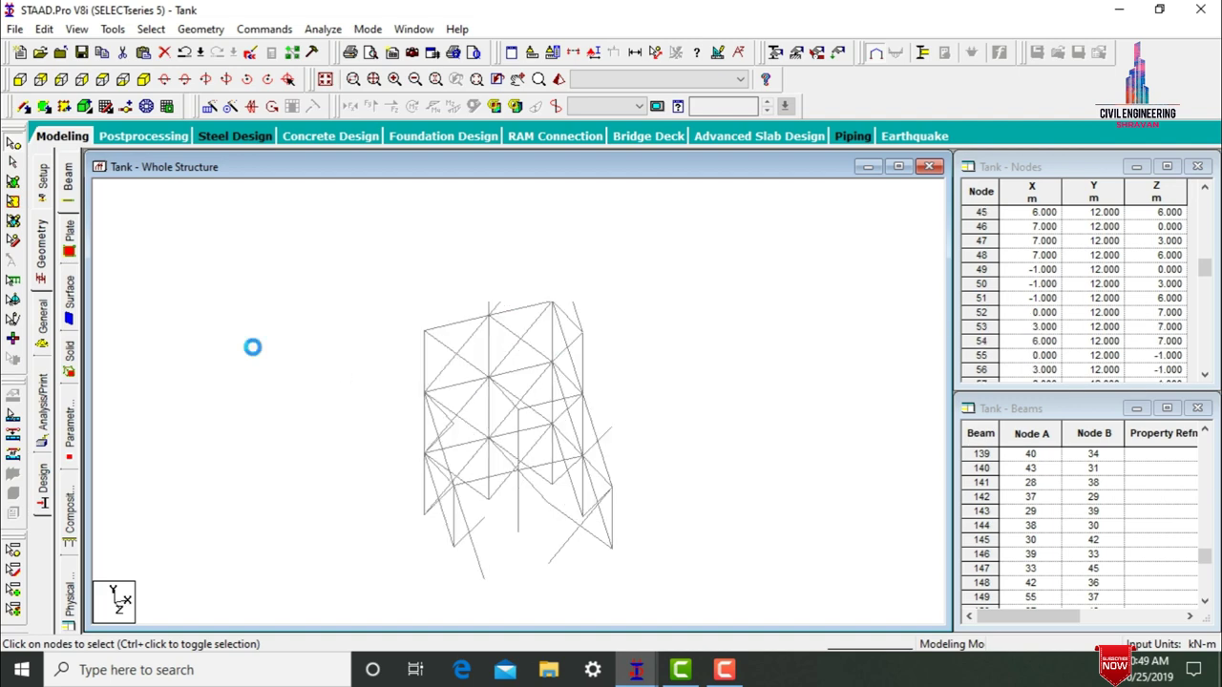
key(Right)
key(Right)
key(Right)
key(Right)
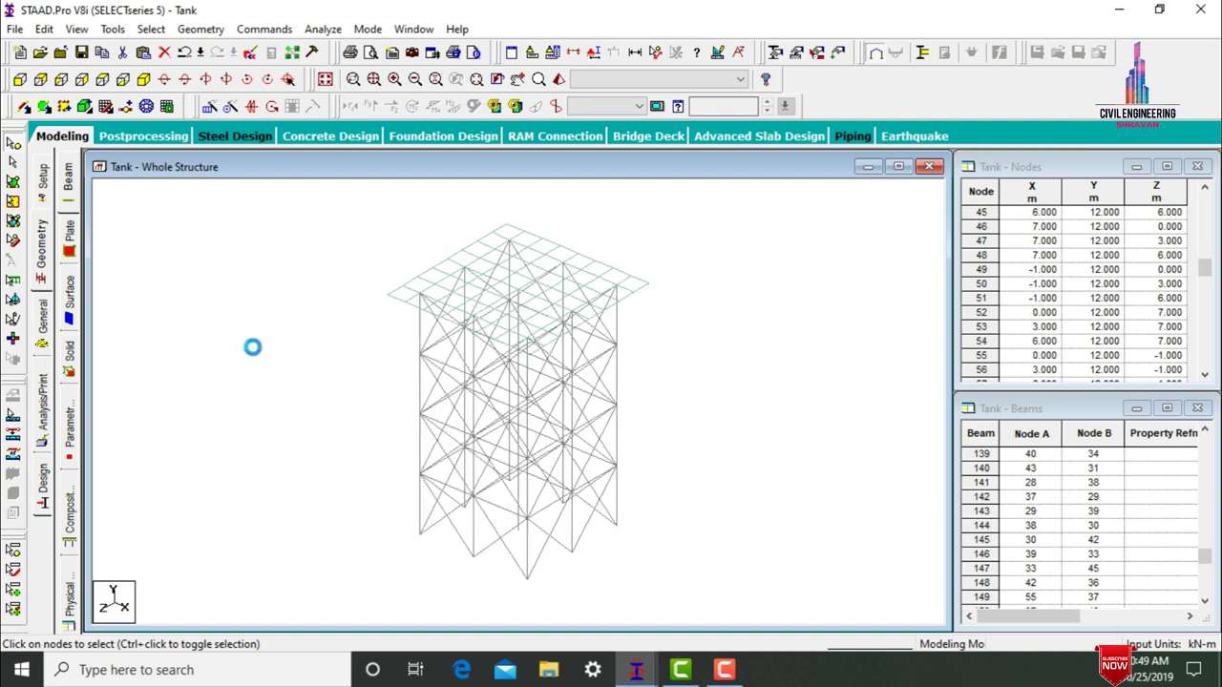
key(Right)
key(Right)
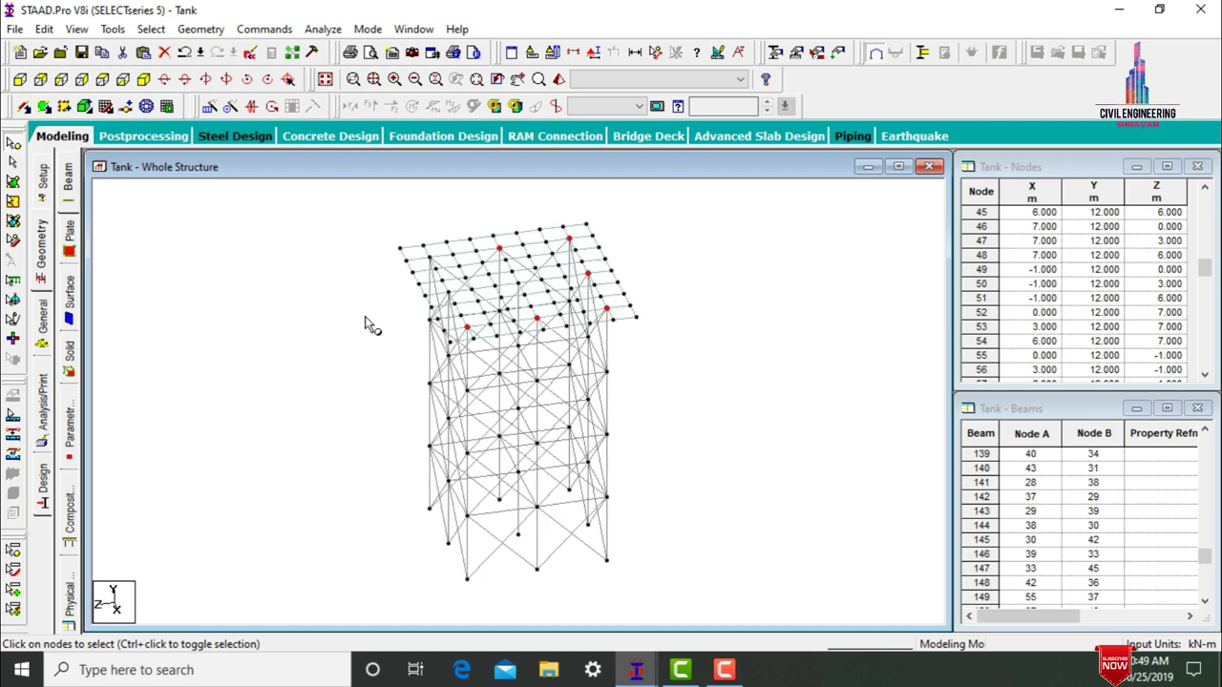
click(428, 258)
key(Right)
key(Right)
key(Right)
key(Right)
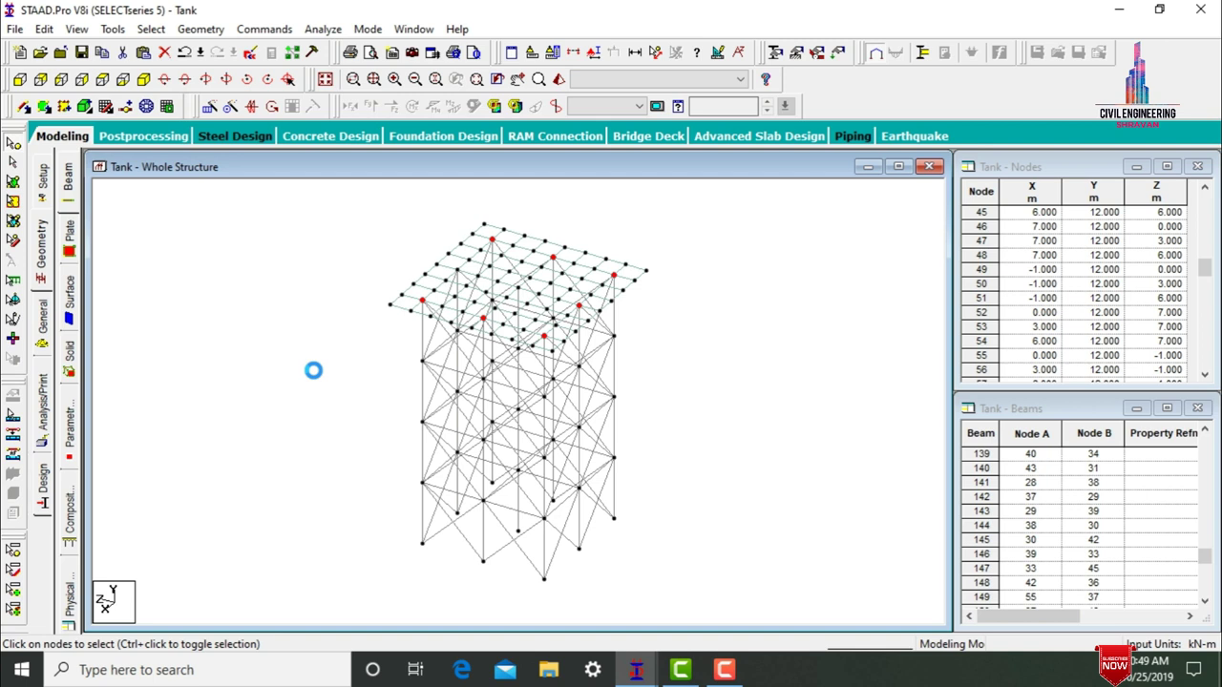
ctrl+click(459, 272)
- Copy the selected nodes, paste them with a 5 m Y offset, and select the new nodes
right_click(844, 302)
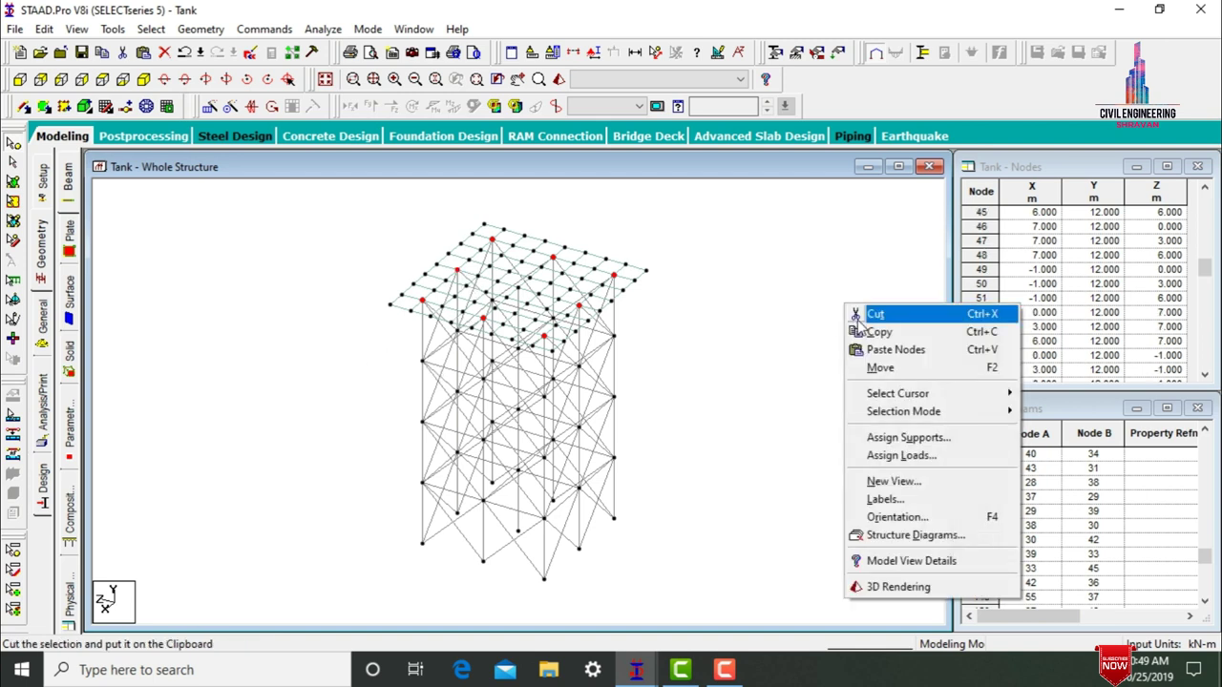
click(870, 331)
right_click(770, 254)
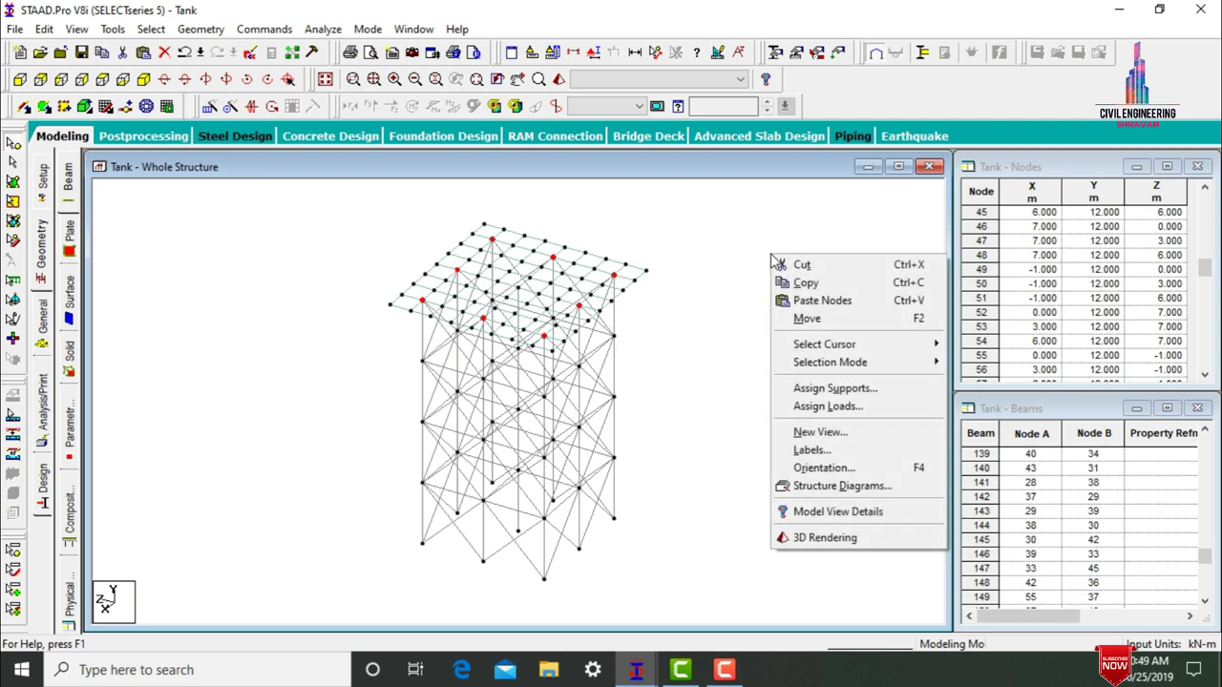
click(806, 301)
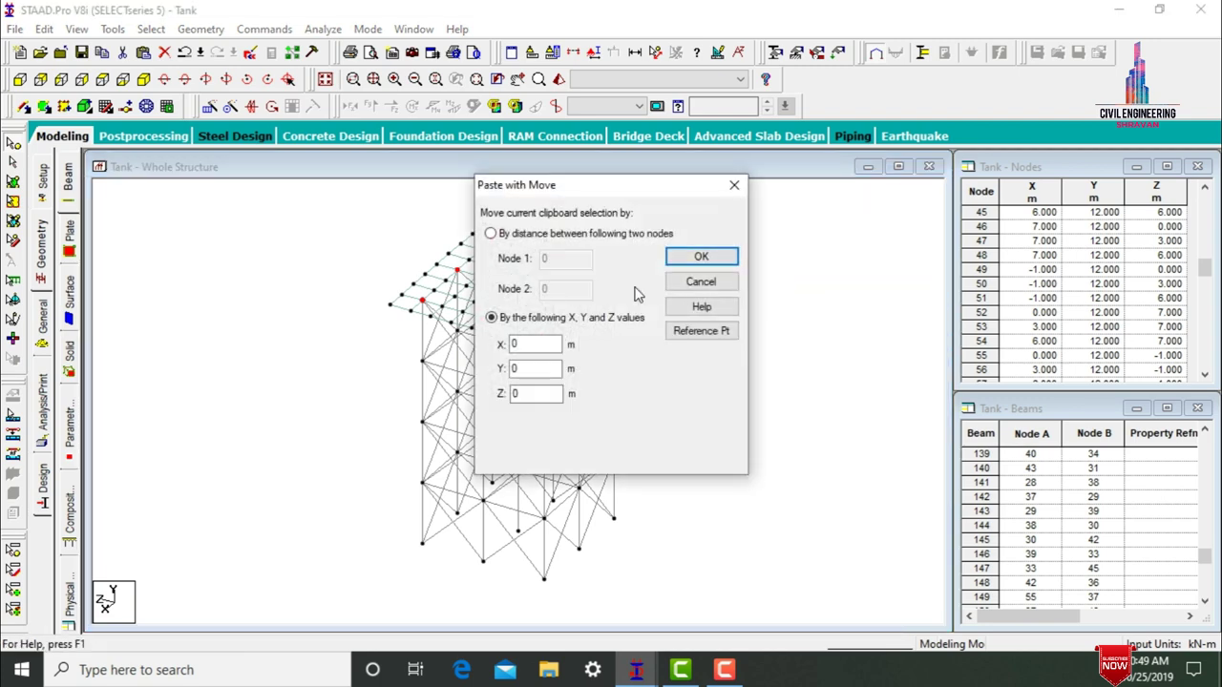
click(535, 369)
click(538, 369)
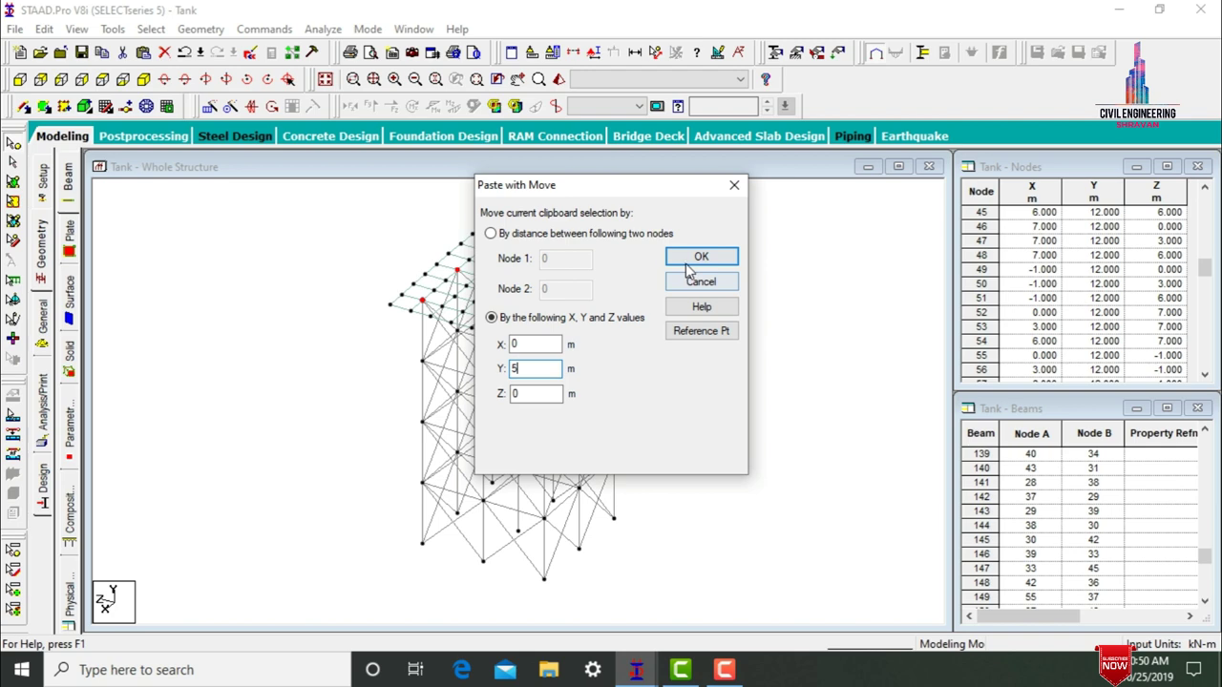
click(697, 256)
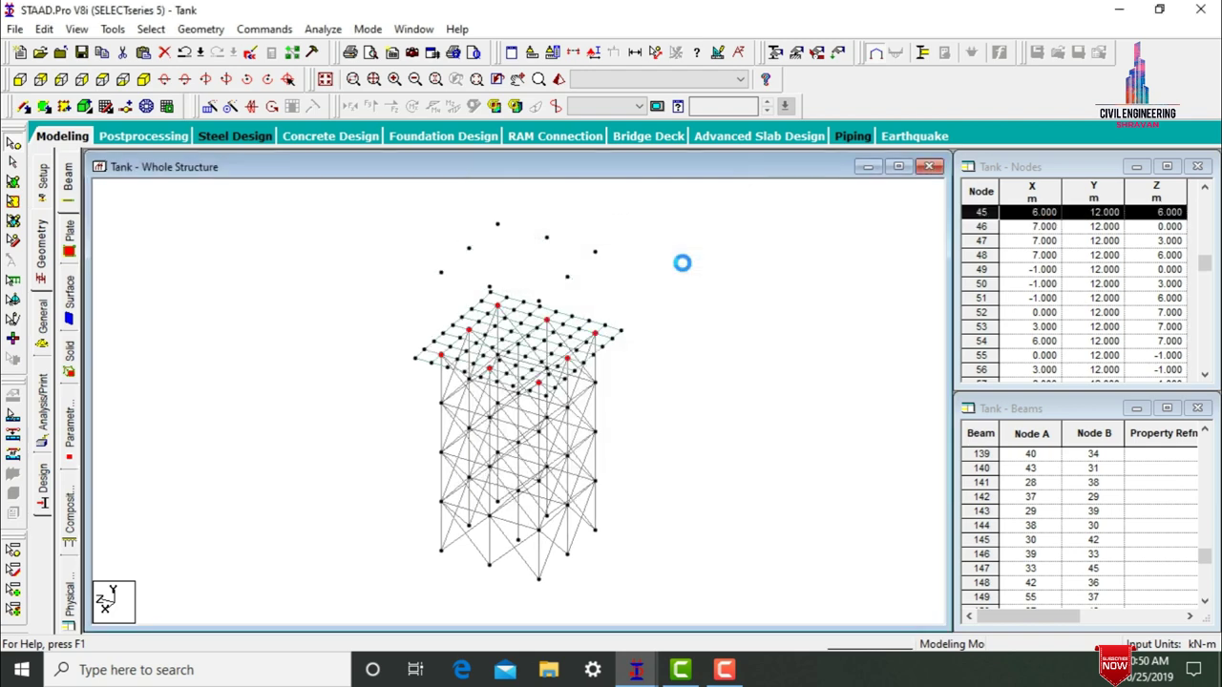
click(19, 80)
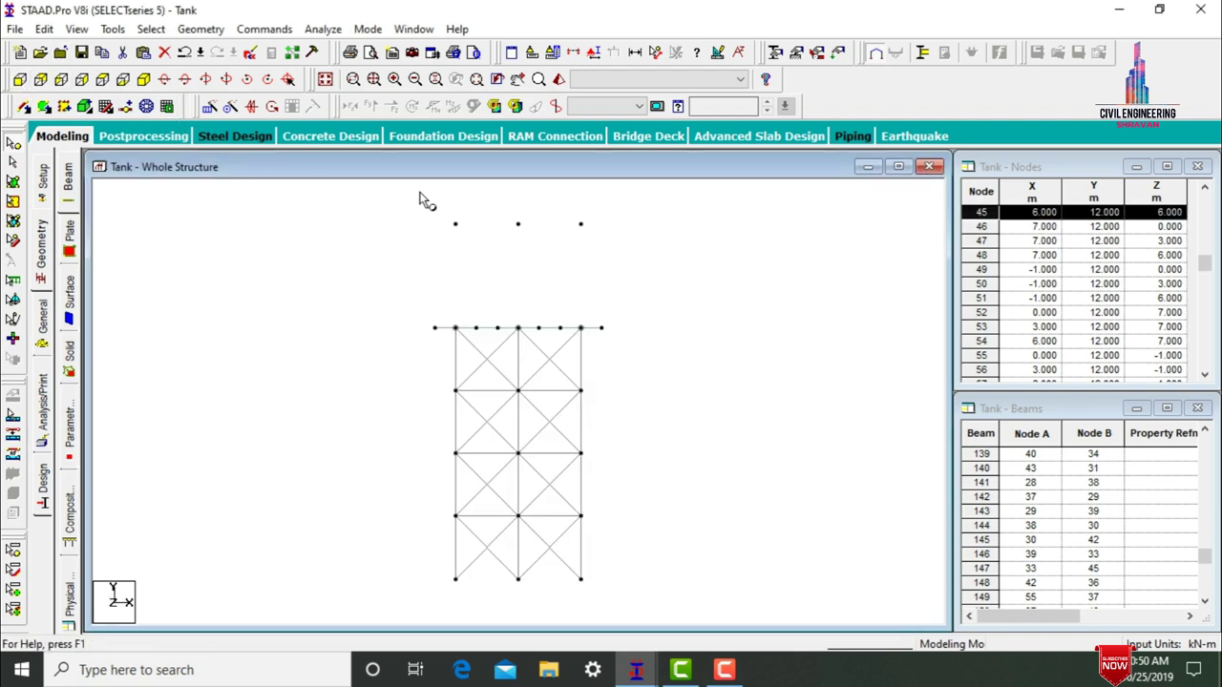
drag(423, 191, 641, 271)
- Connect nodes 118–125 with vertical beams along Y down to the roof grid, then deselect
click(143, 79)
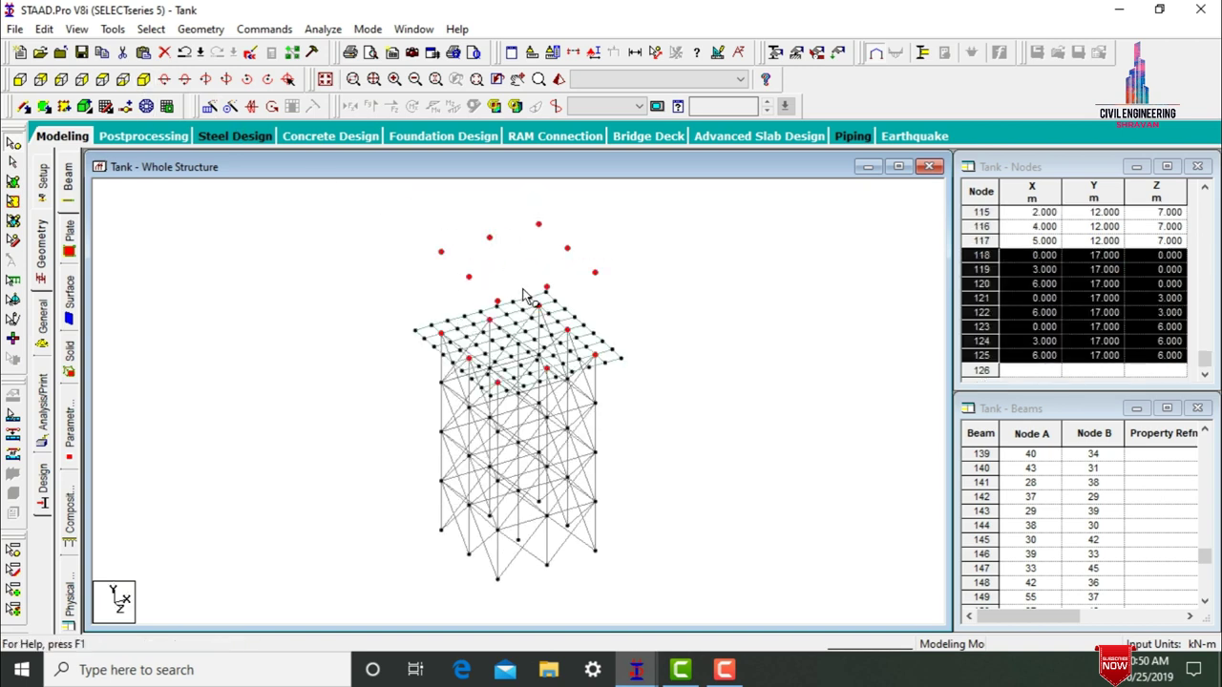
click(201, 29)
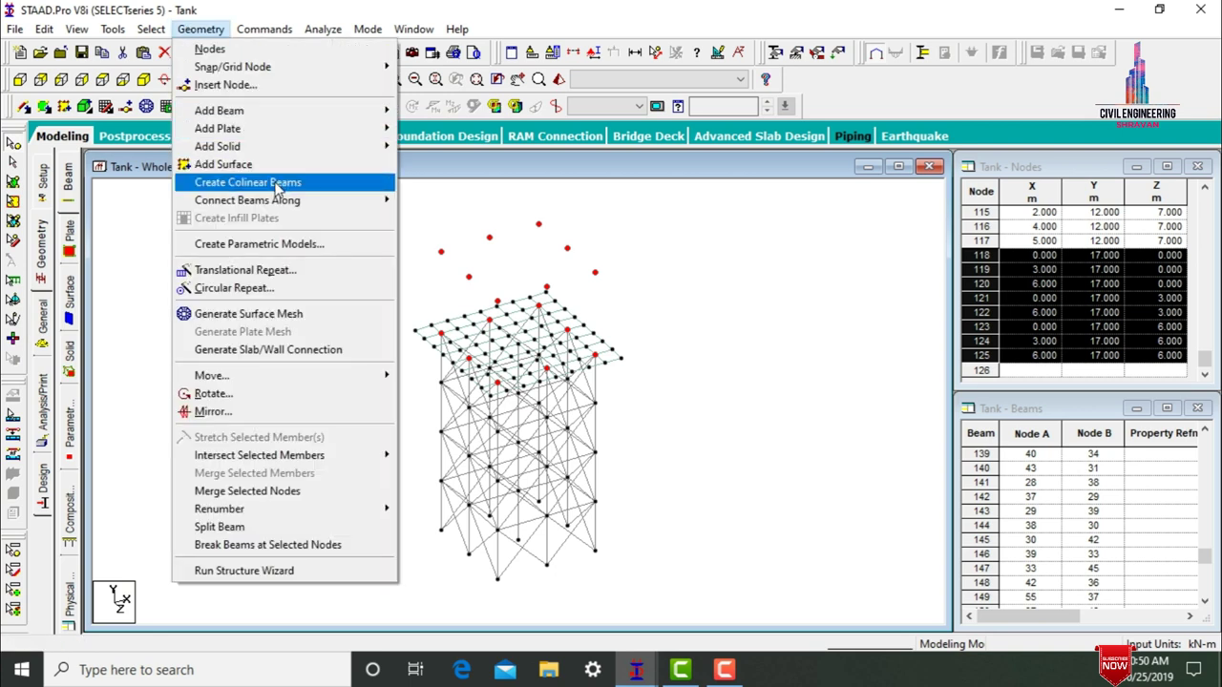
mouse_move(298, 201)
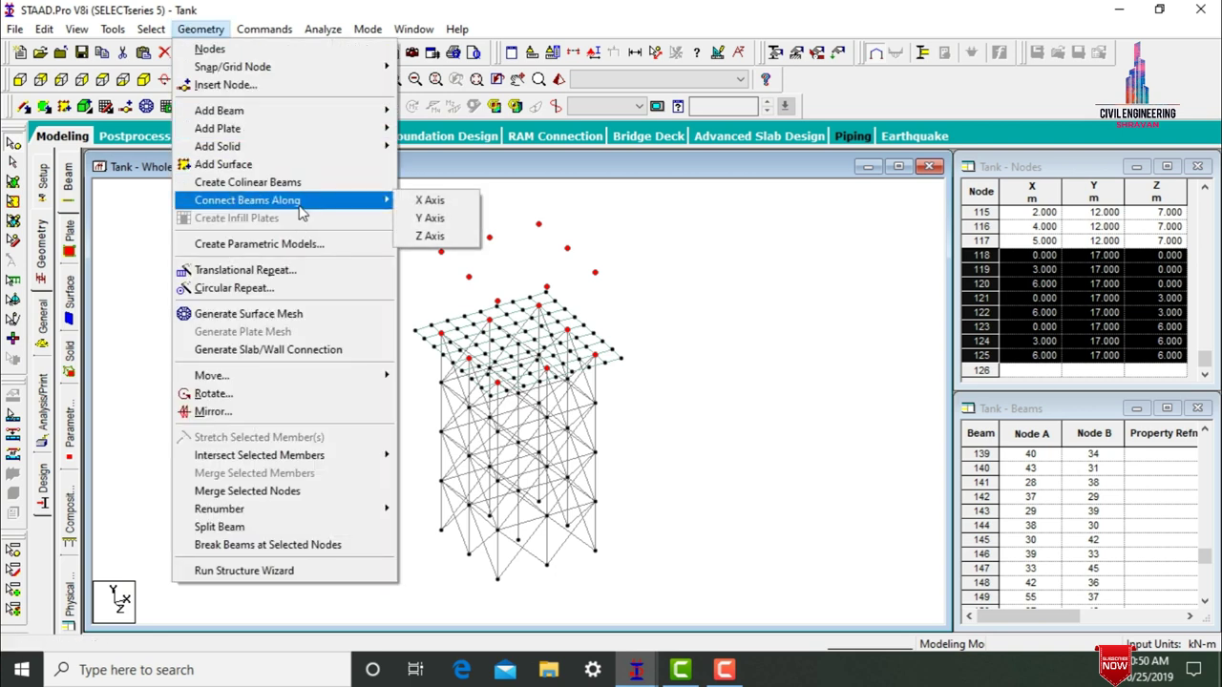
click(439, 221)
click(658, 373)
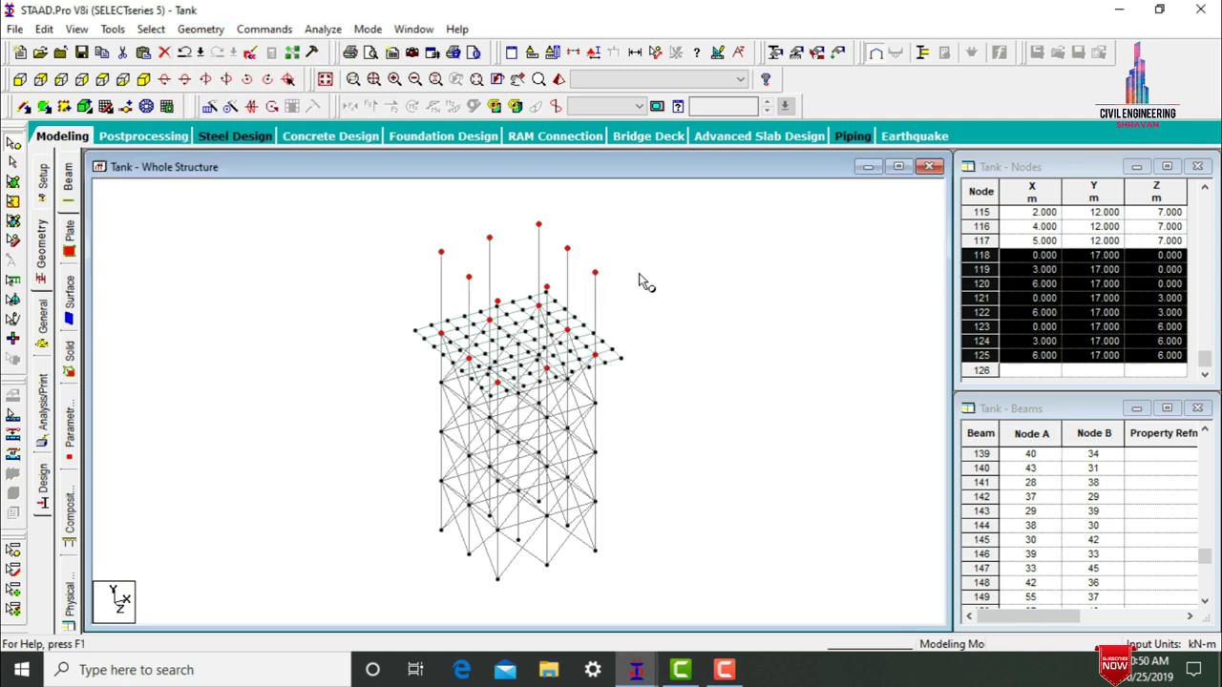
click(644, 344)
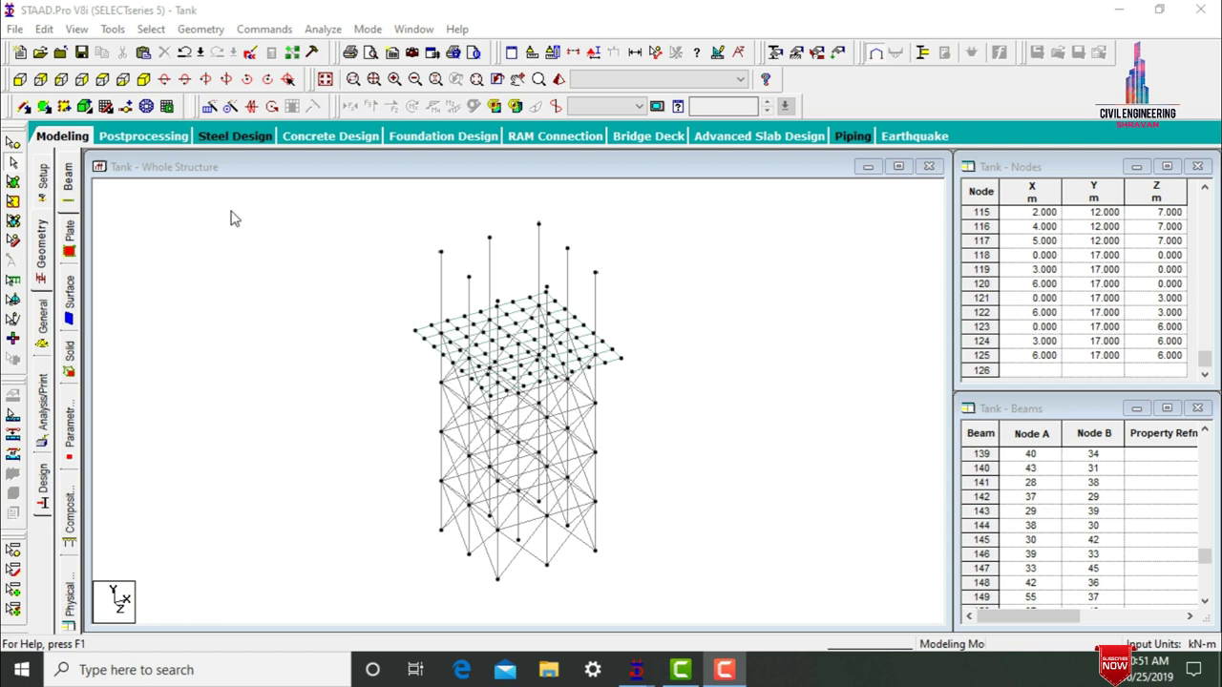
- Display only the tank region by windowing the top grid in plan view
click(101, 80)
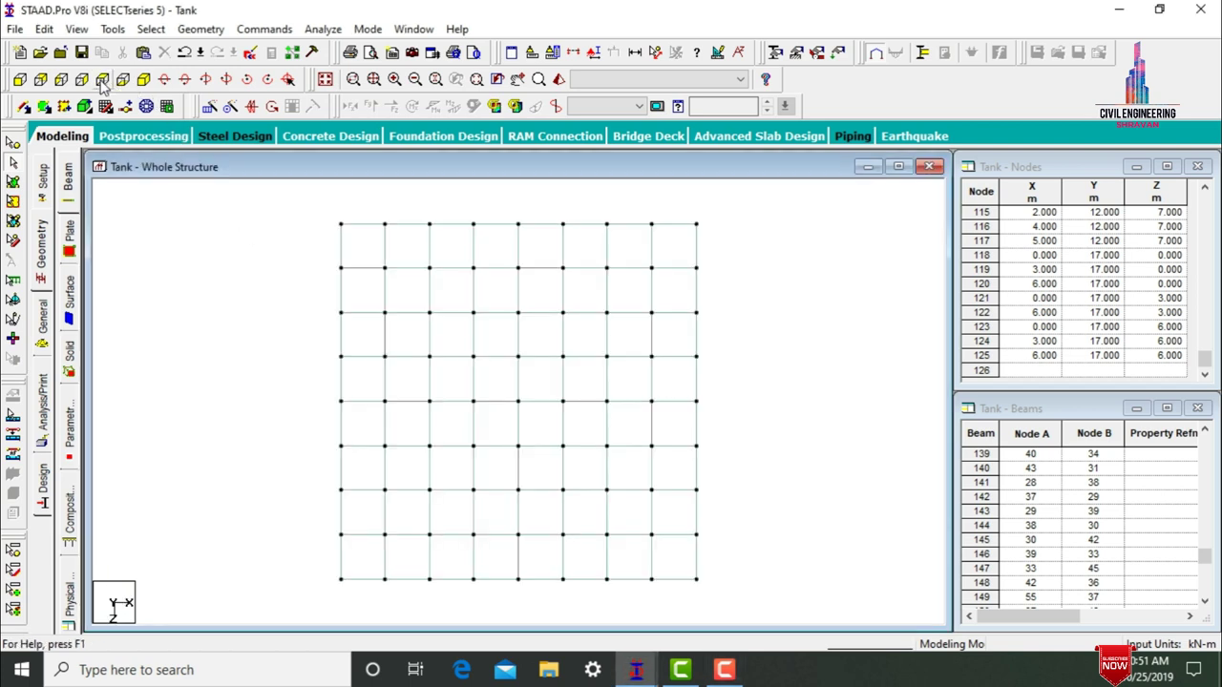
click(592, 53)
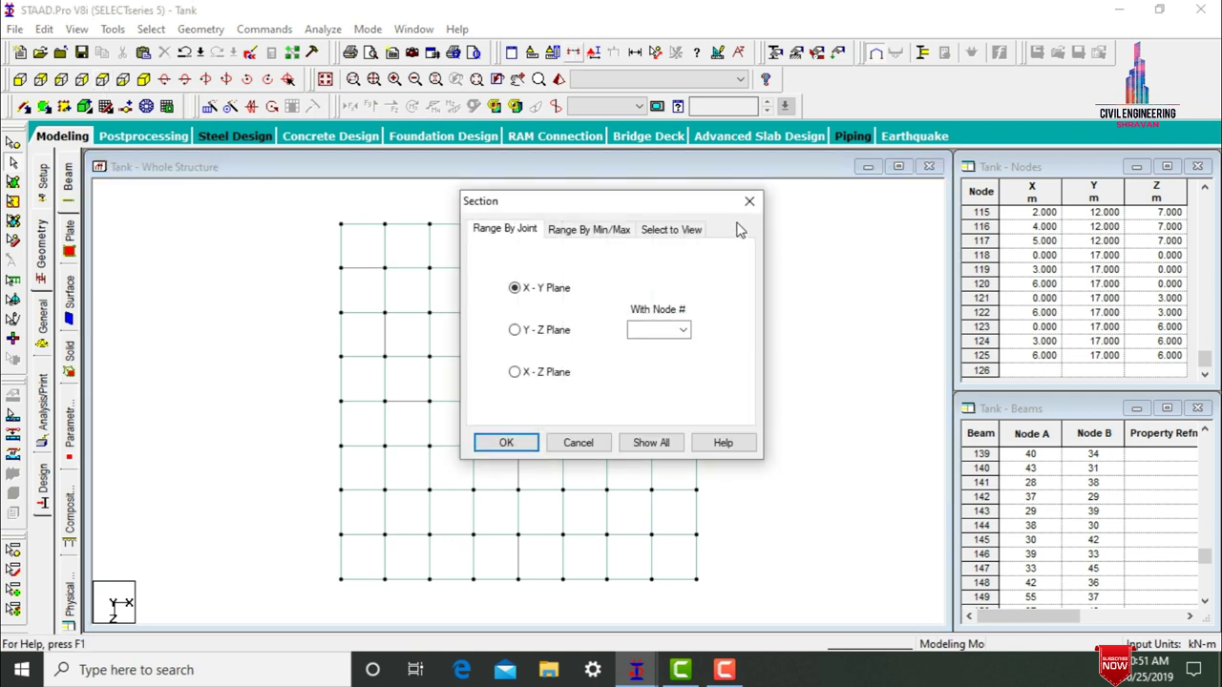
click(666, 231)
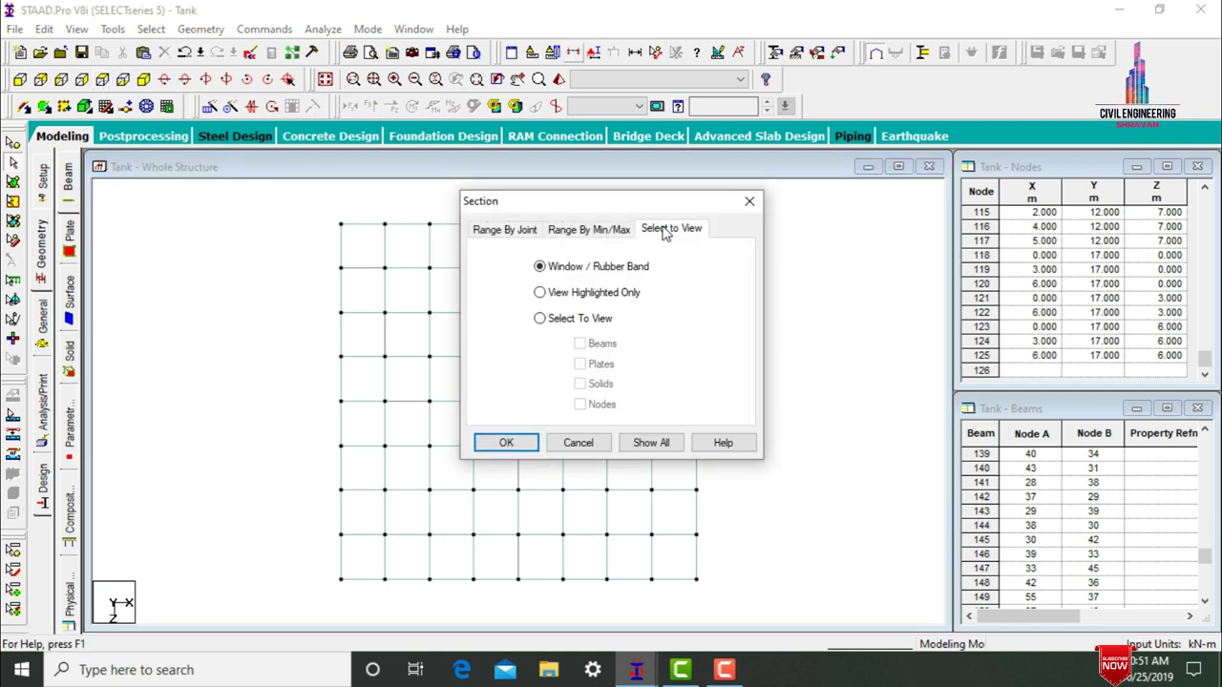
click(503, 443)
drag(374, 260, 655, 539)
- Narrow the display to the 12–17 m tank portion boxed in front view, shown isometrically
click(150, 80)
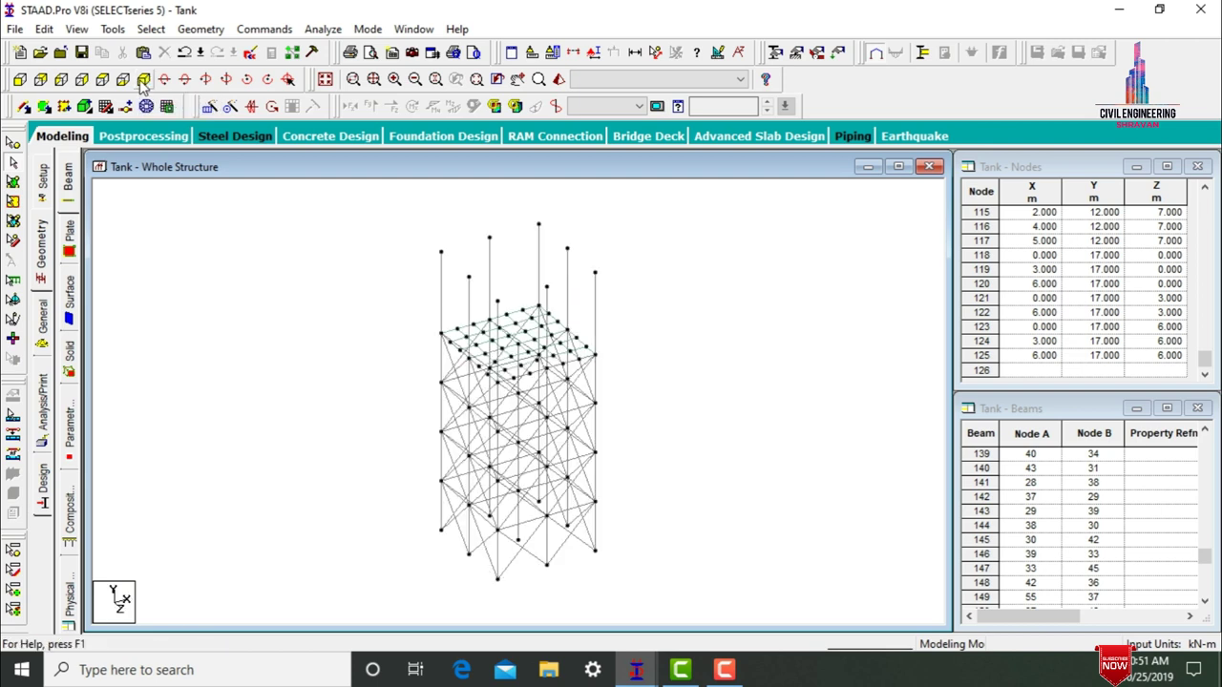
click(19, 80)
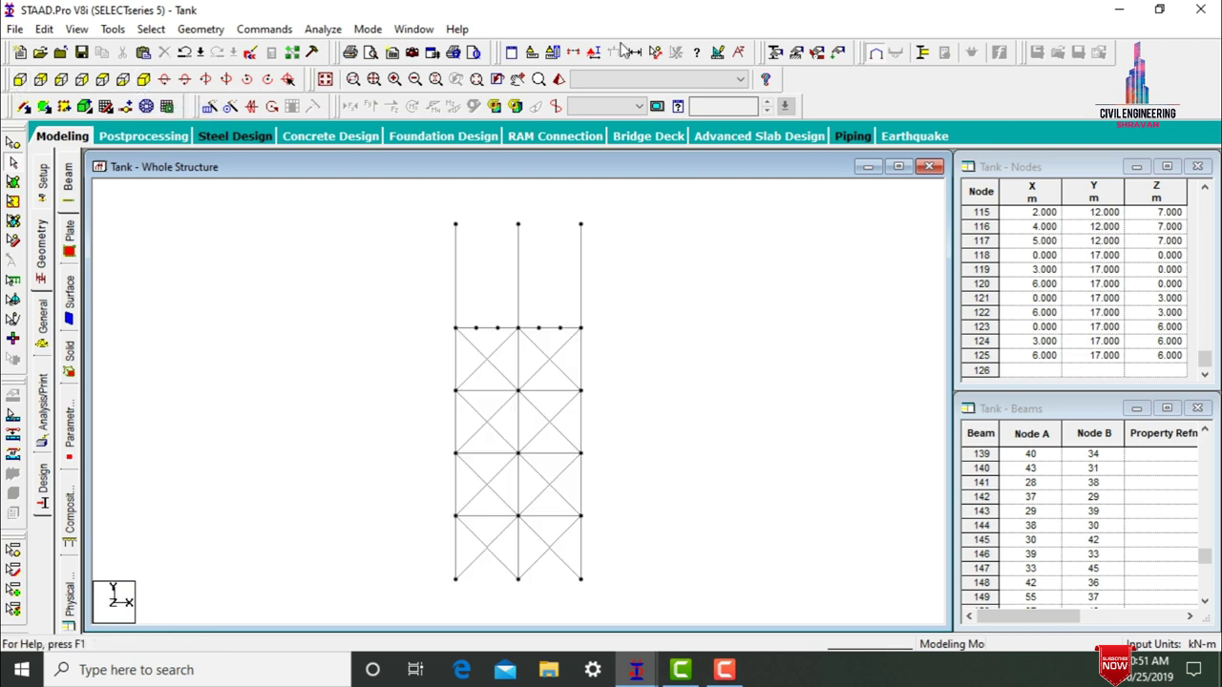
click(572, 53)
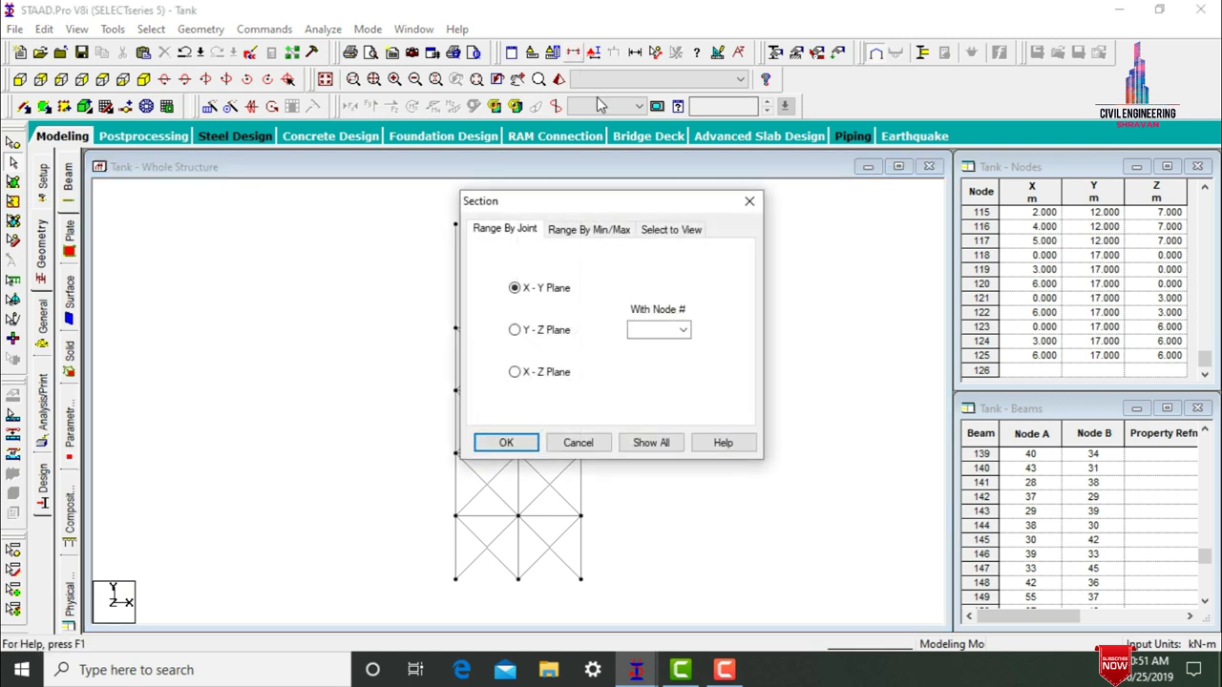
click(664, 232)
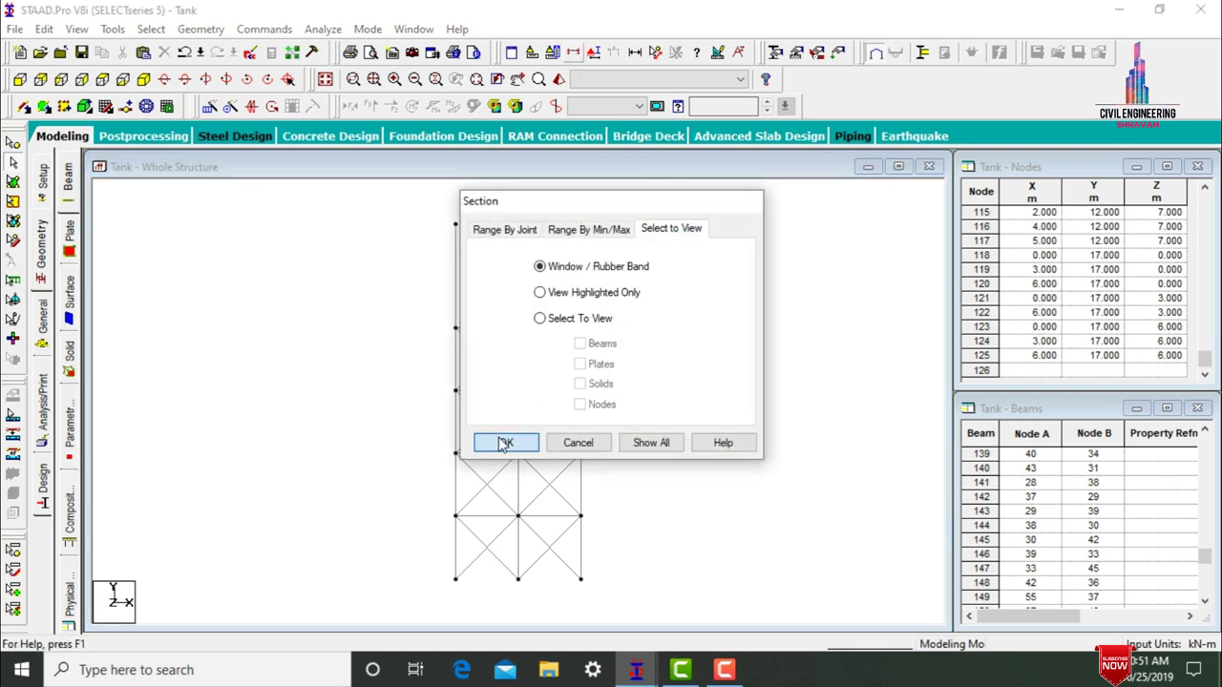
click(506, 442)
drag(435, 216, 598, 334)
click(143, 79)
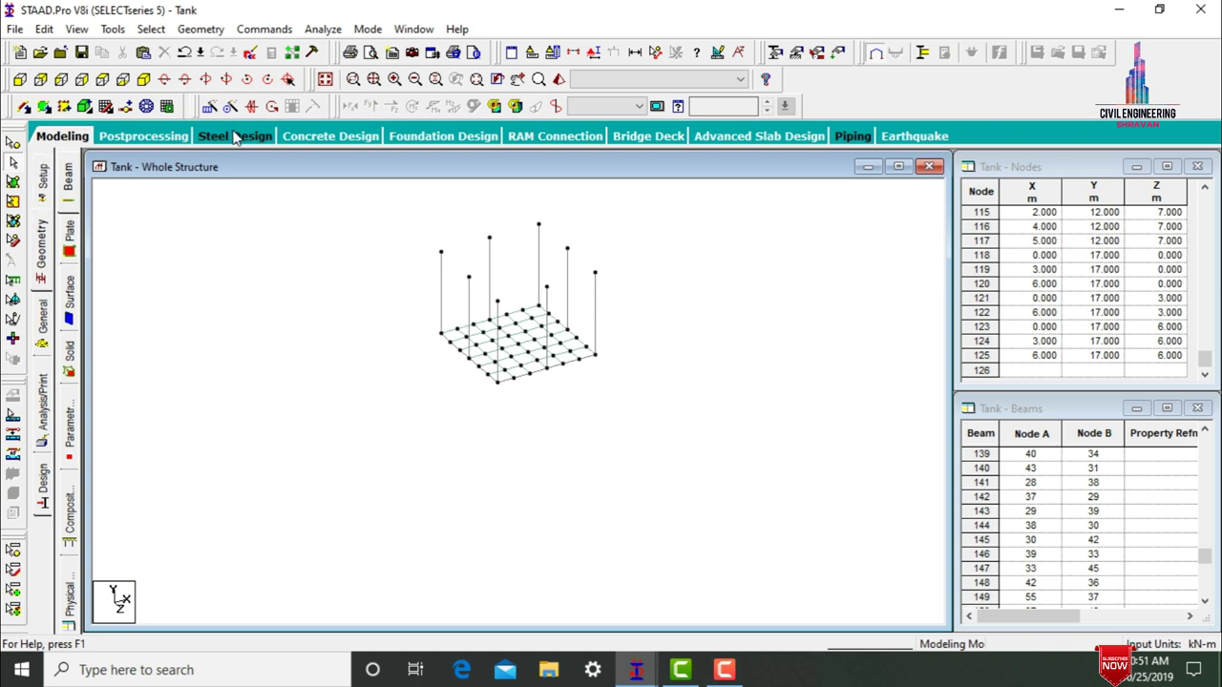
- Mesh the Z = 6 m tank wall into 6×6 quadrilateral plates
click(146, 106)
click(497, 380)
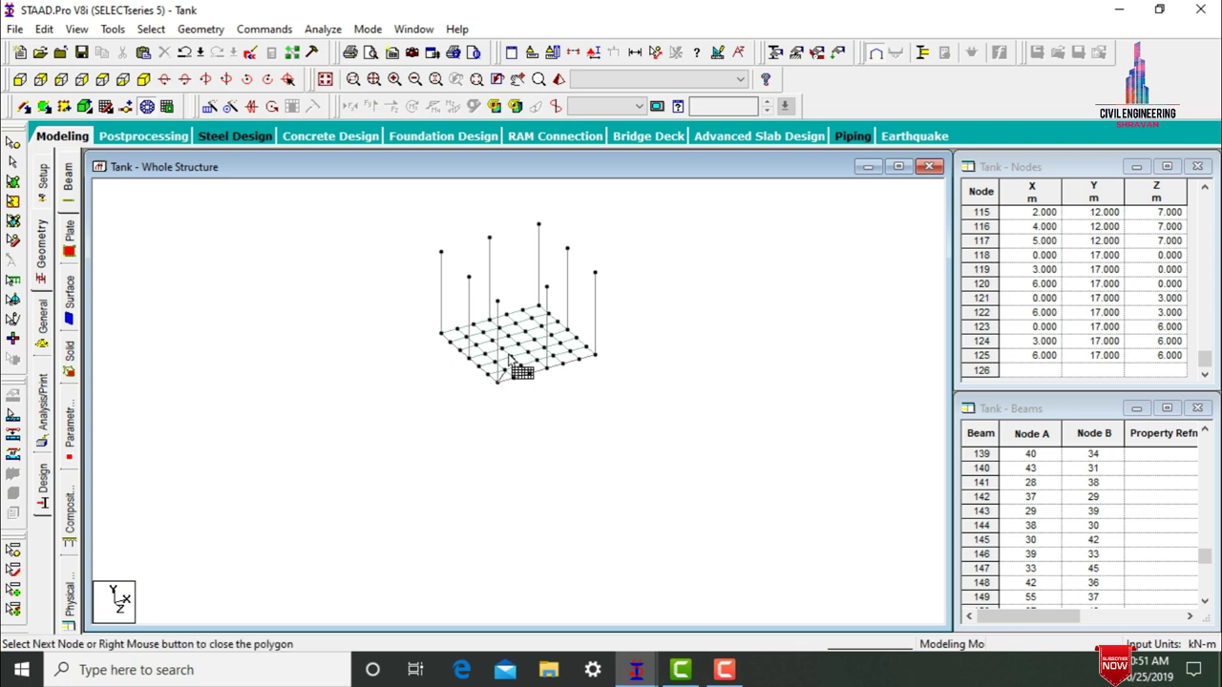
click(497, 302)
click(594, 274)
click(594, 356)
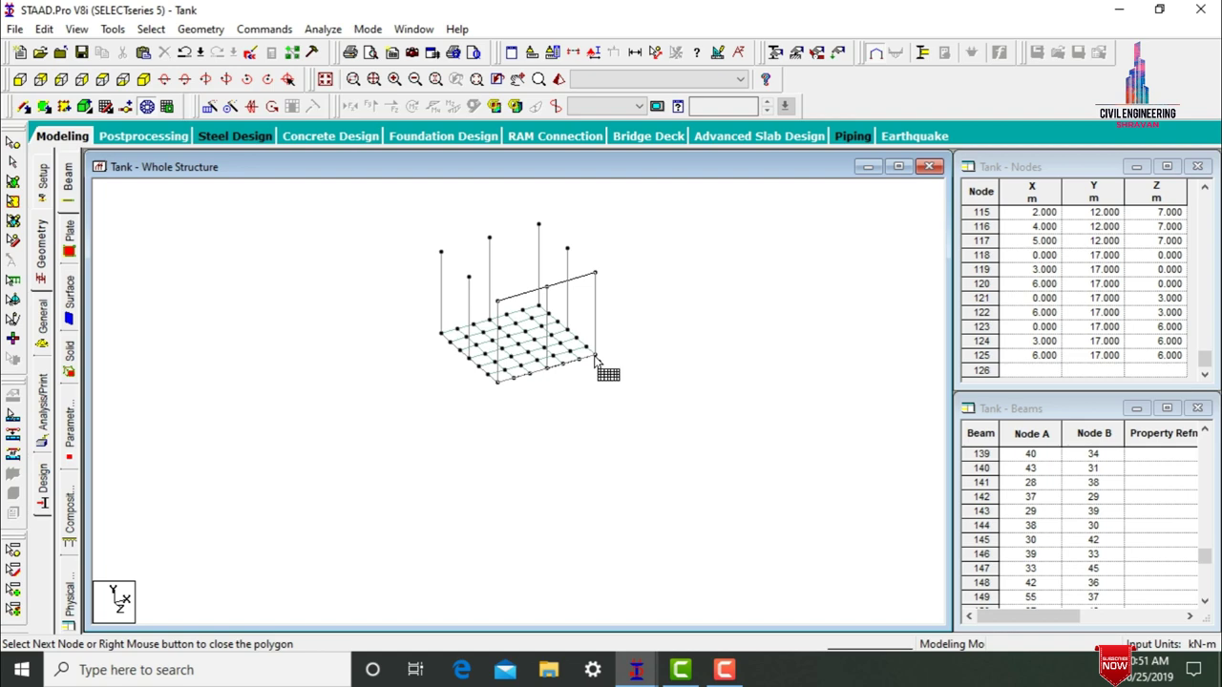
right_click(499, 388)
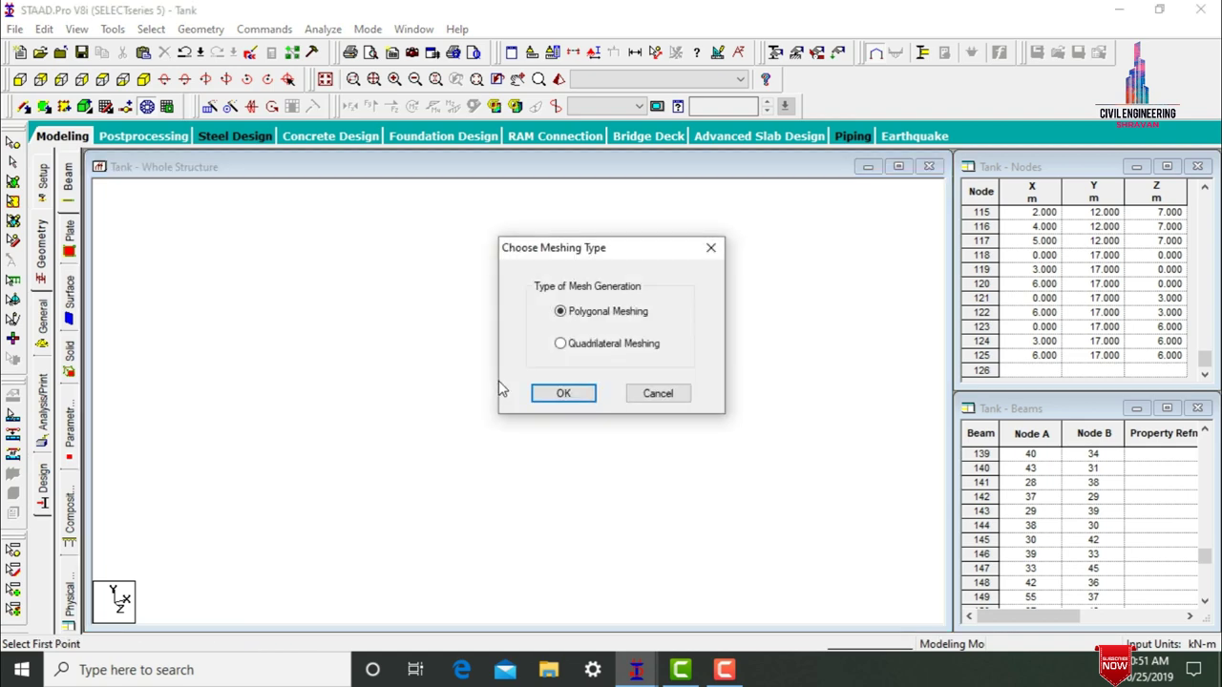
click(578, 394)
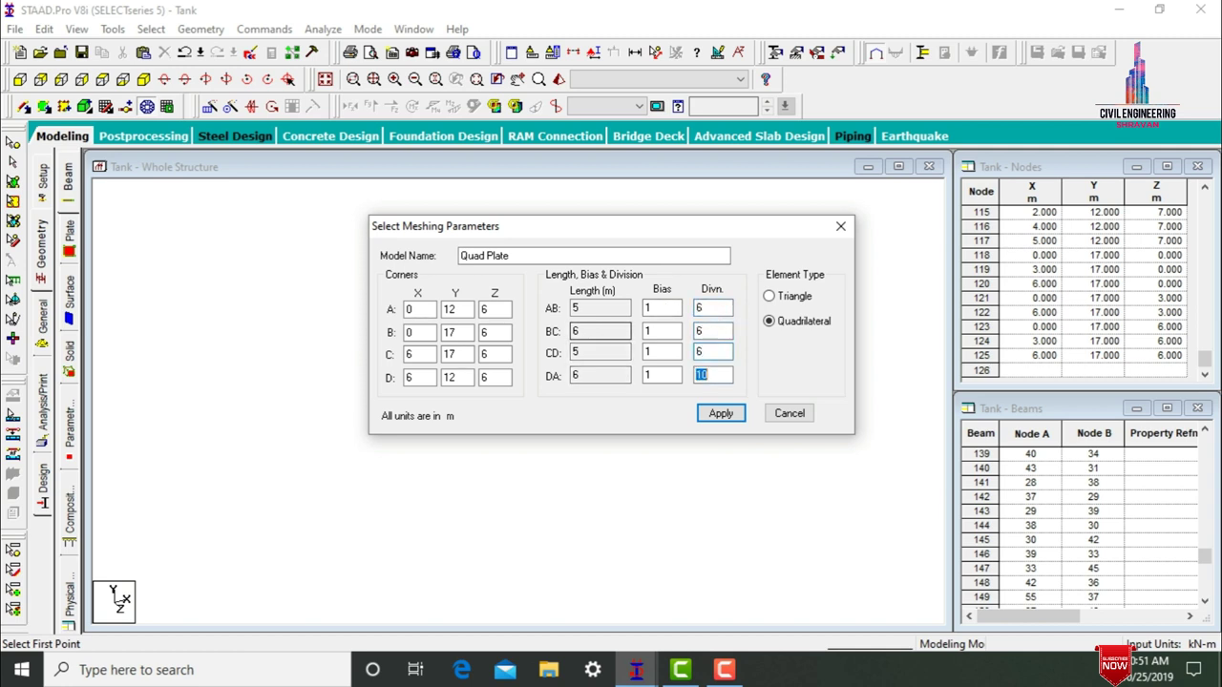
click(717, 412)
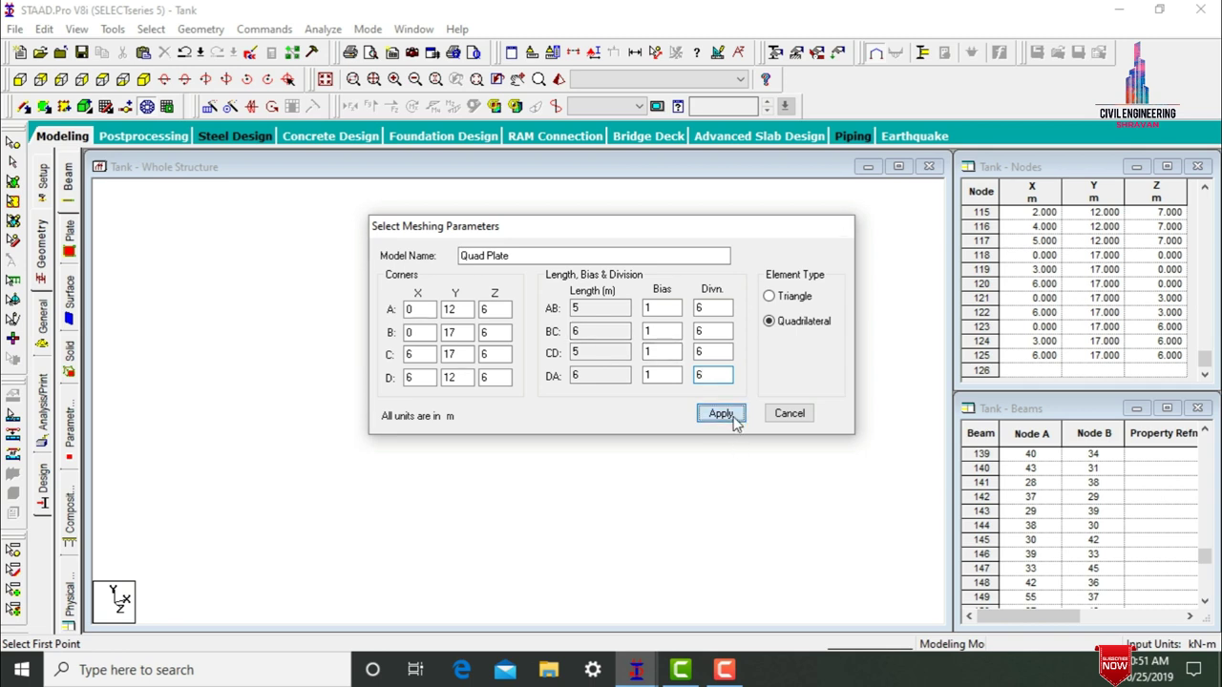
- Mesh the X = 0 m side wall into 6×6 quadrilateral plates
click(490, 286)
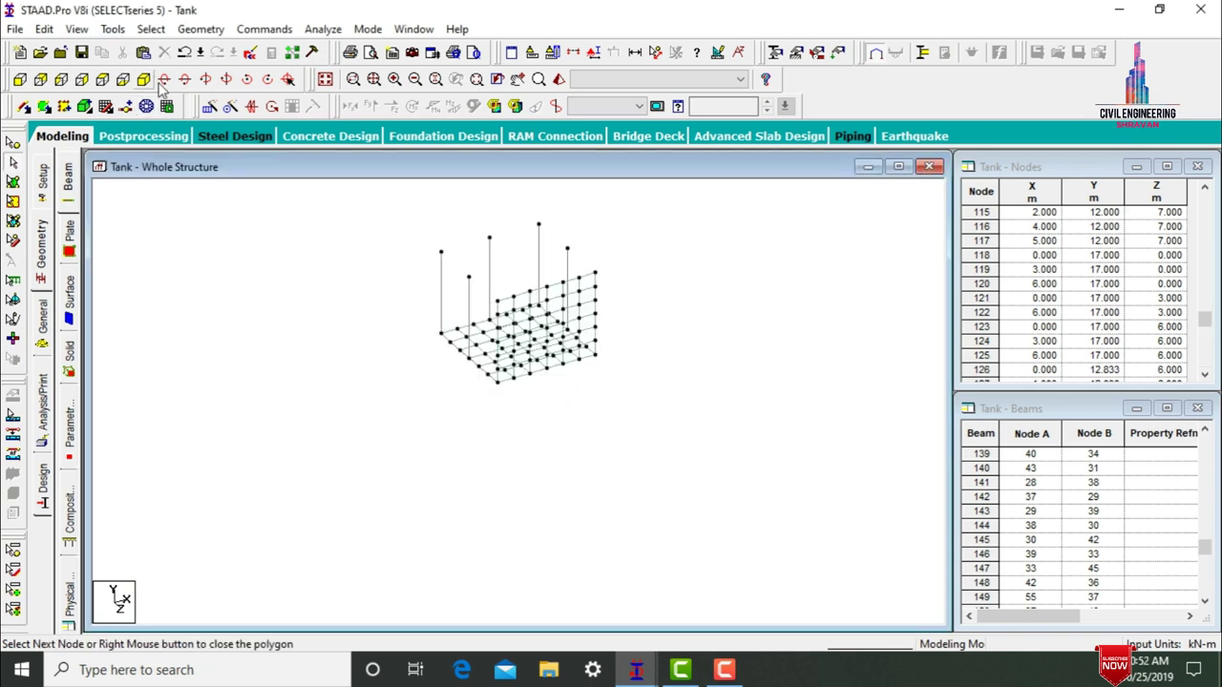
click(147, 106)
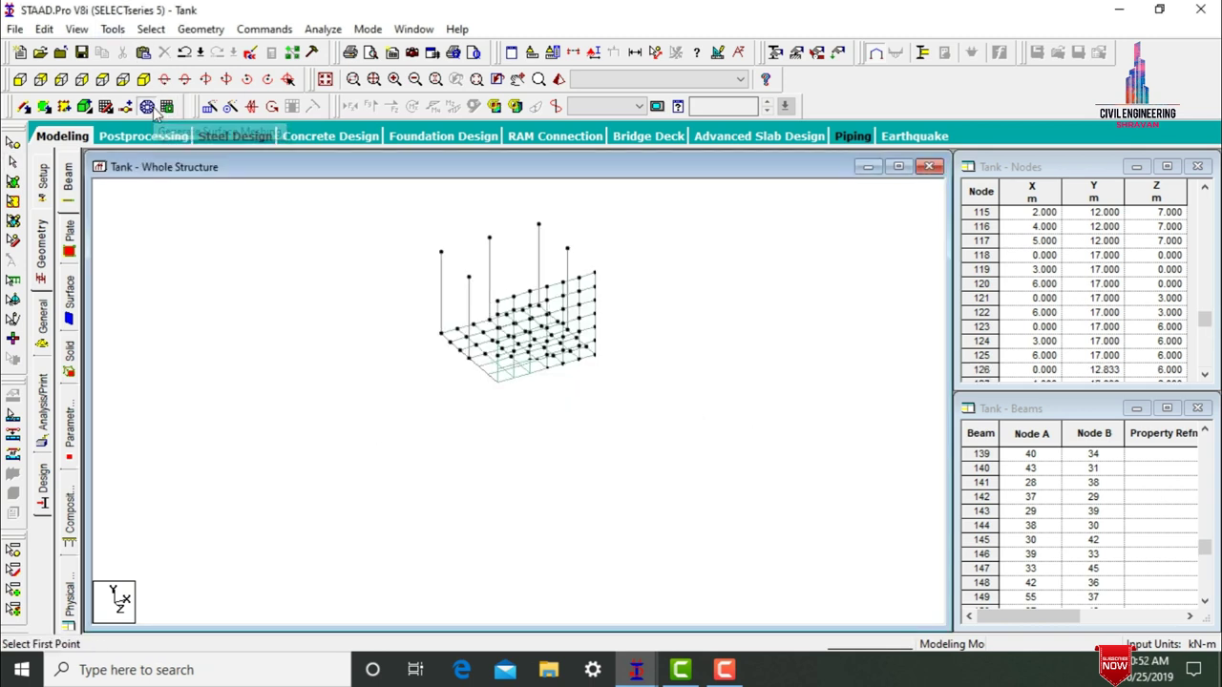
click(440, 334)
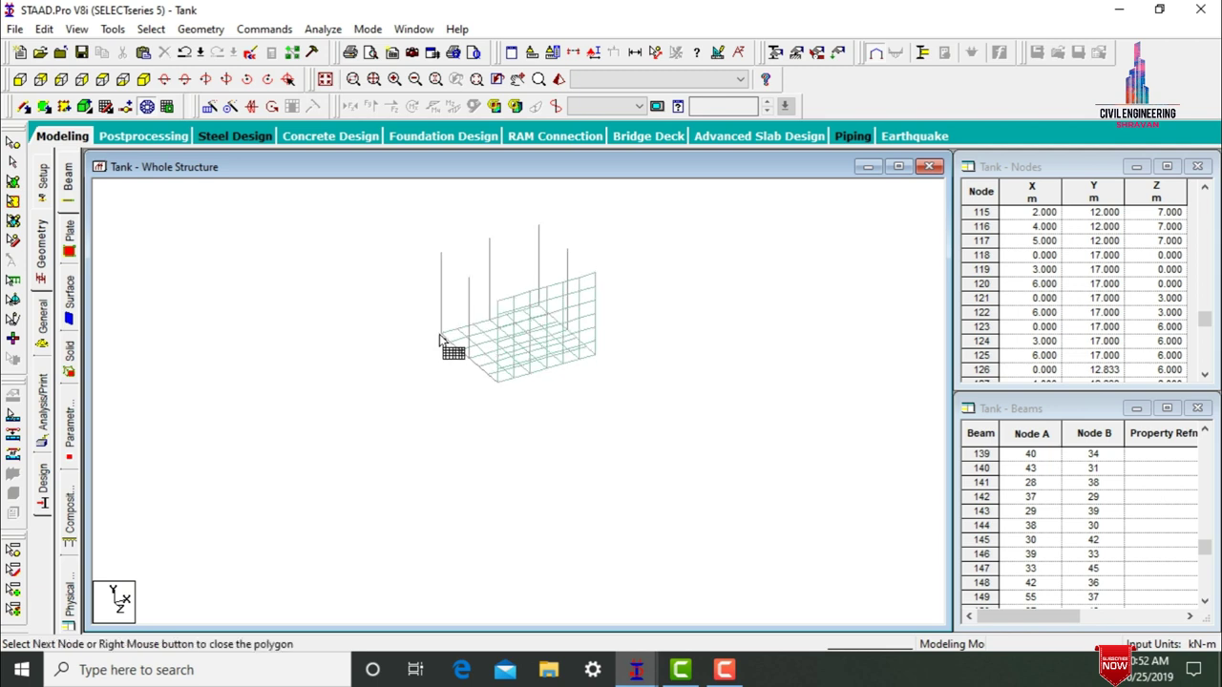
click(498, 383)
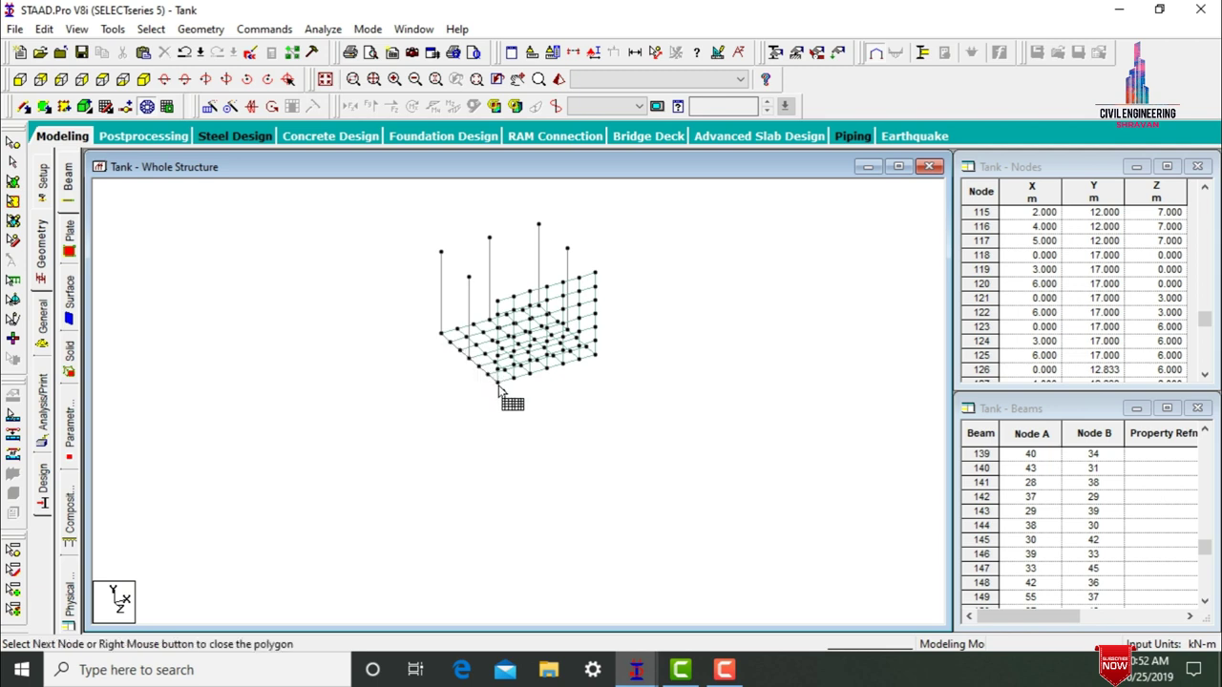
click(497, 302)
click(440, 252)
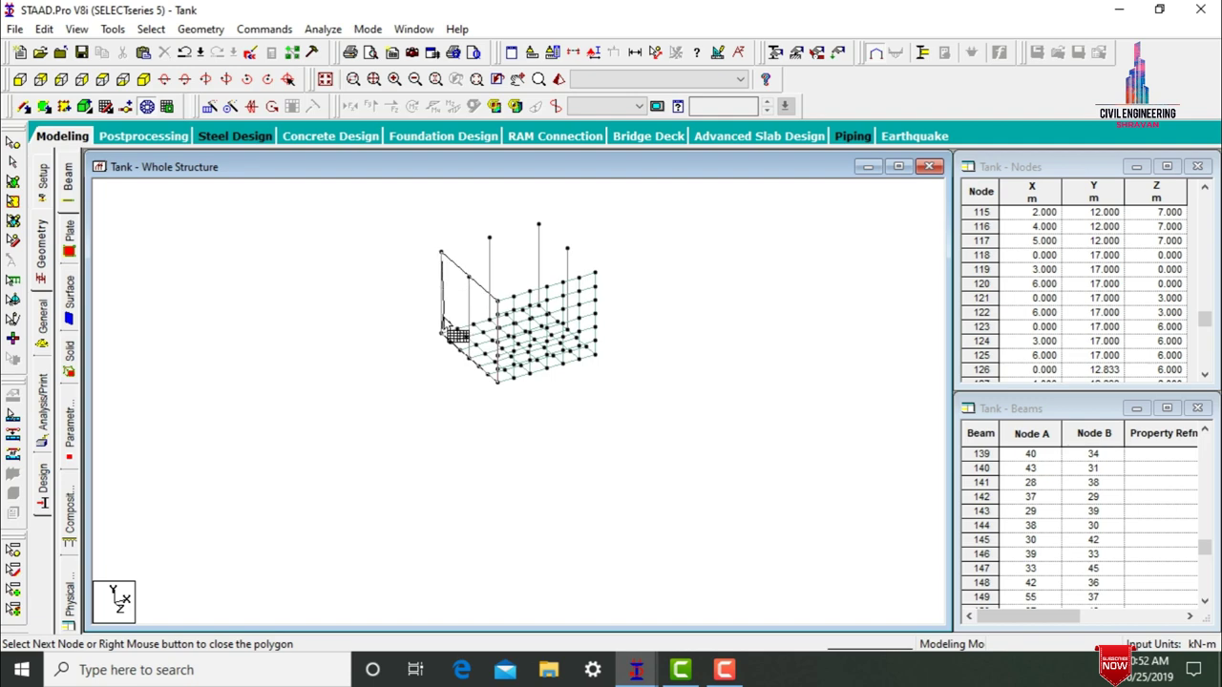
click(440, 335)
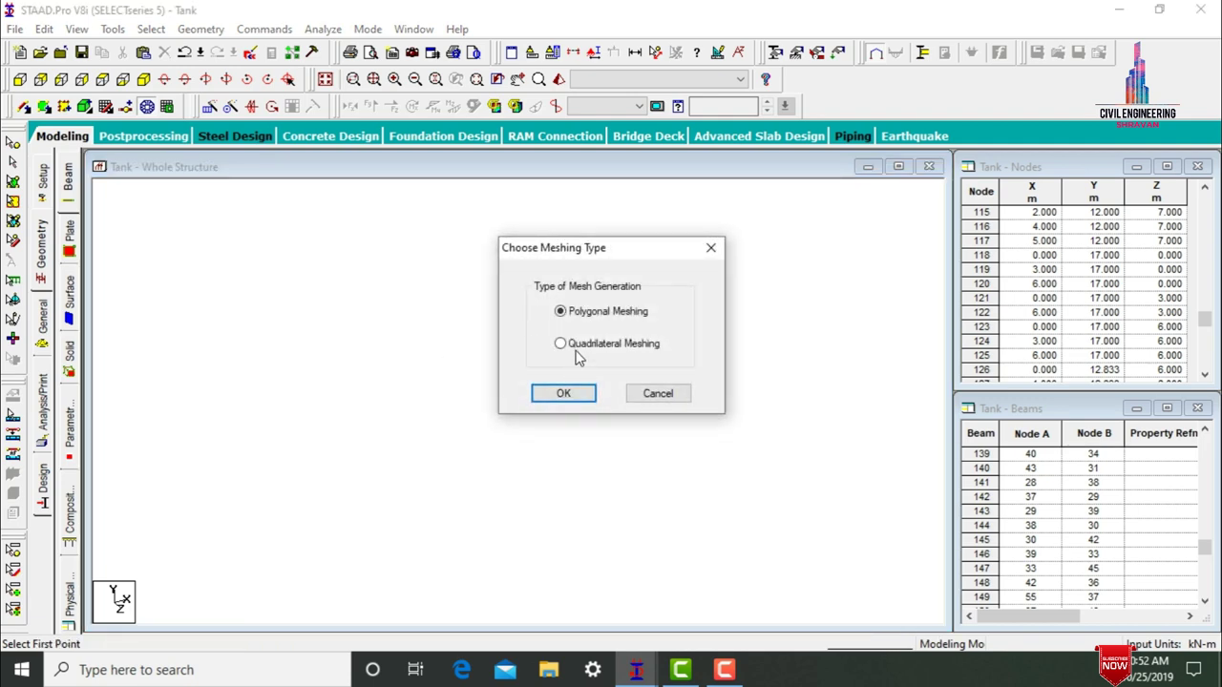
click(563, 393)
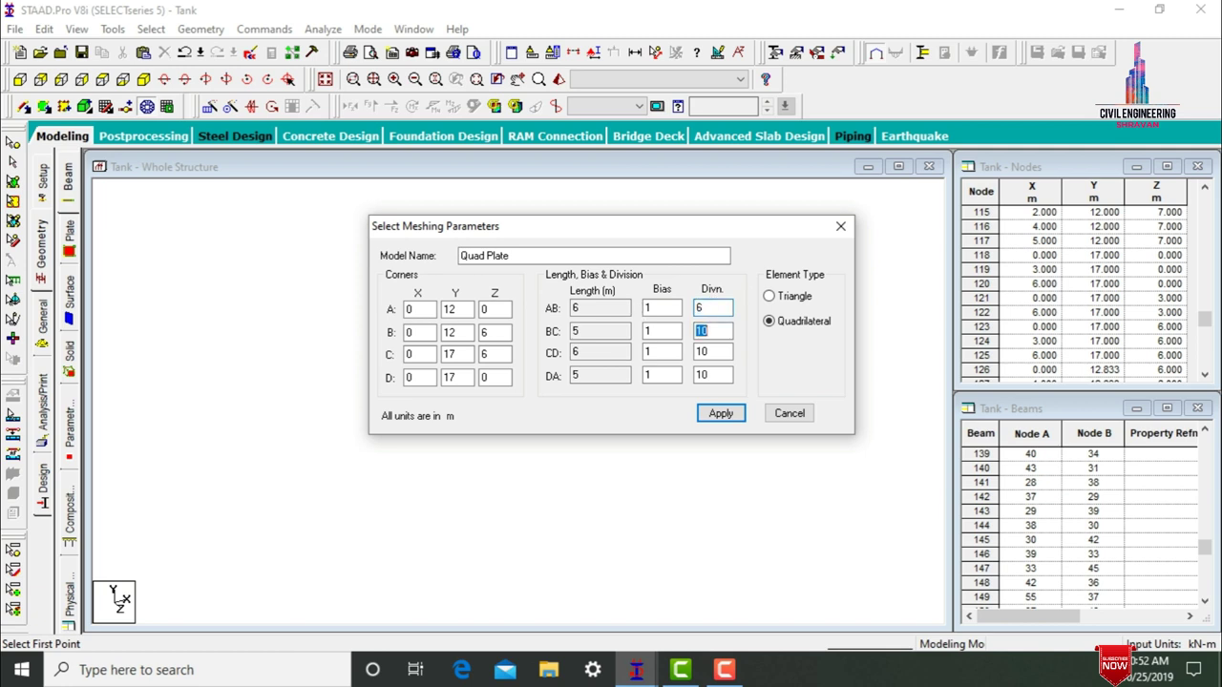
click(721, 414)
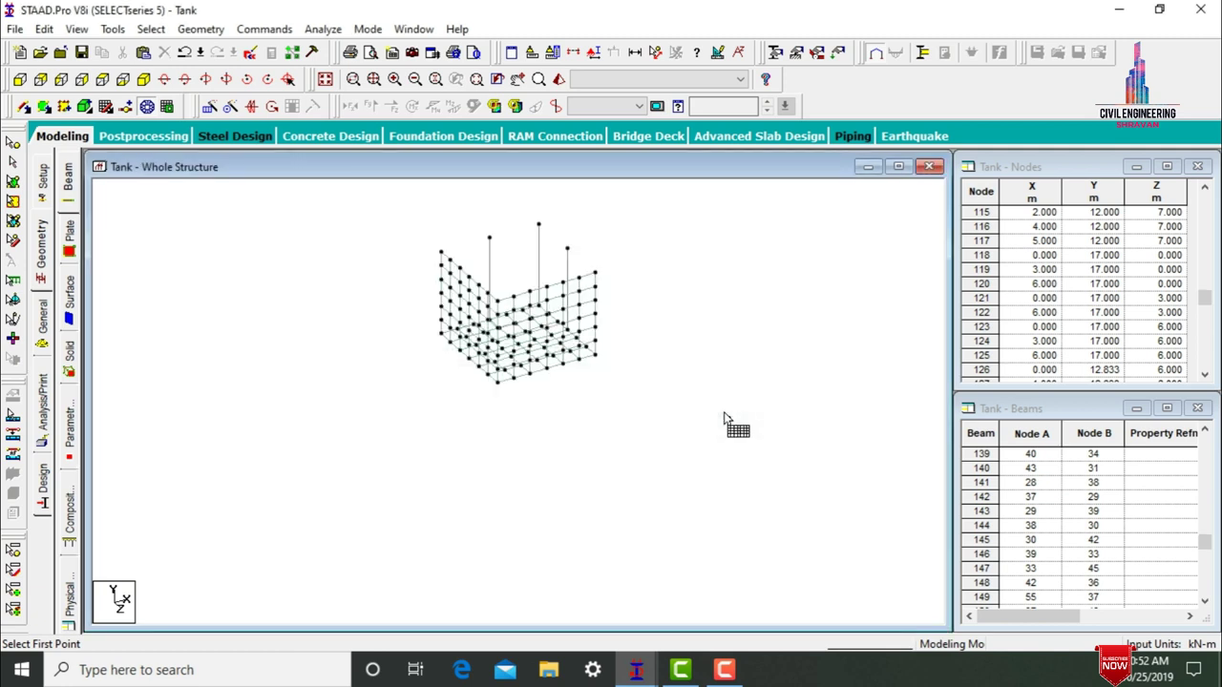
click(597, 358)
- Close the third wall's outline and mesh it into 6×6 quadrilateral plates
click(595, 273)
click(539, 225)
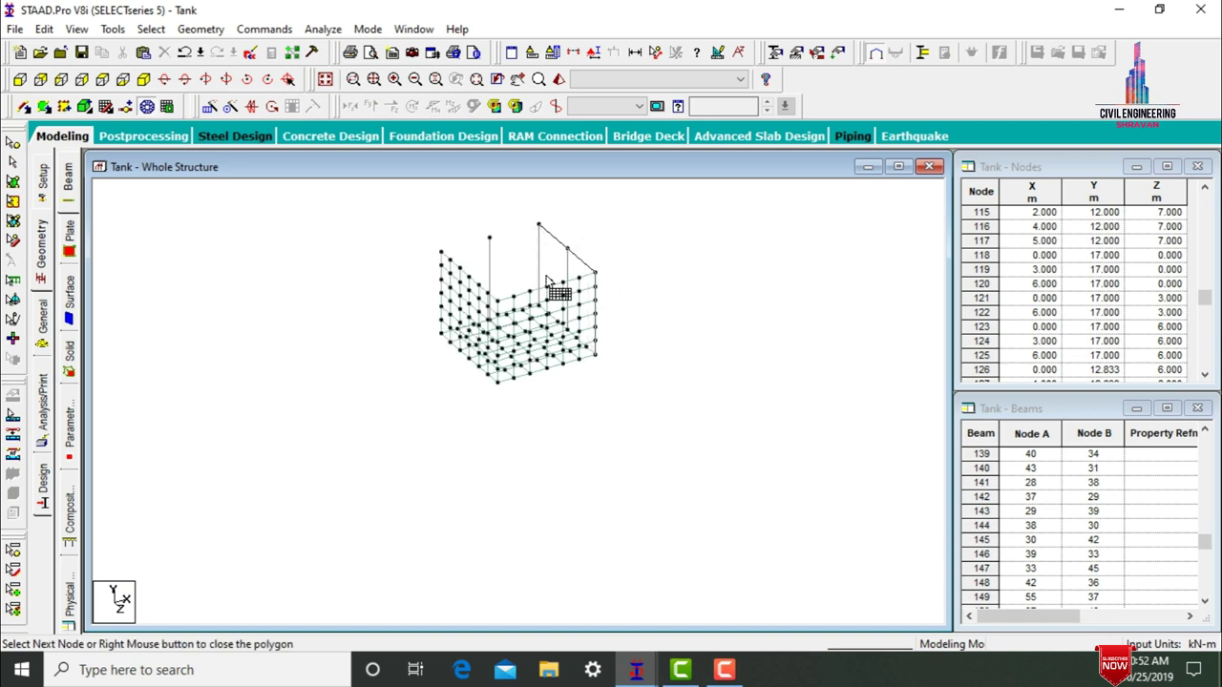
click(596, 358)
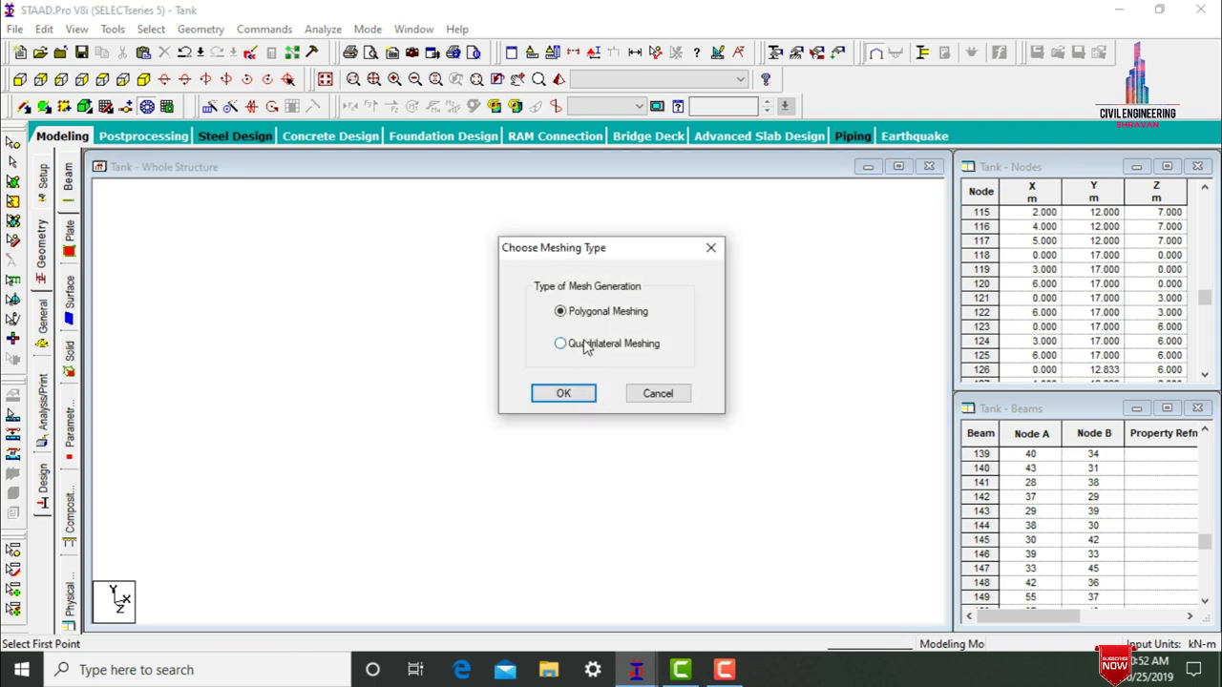
click(564, 392)
double_click(714, 306)
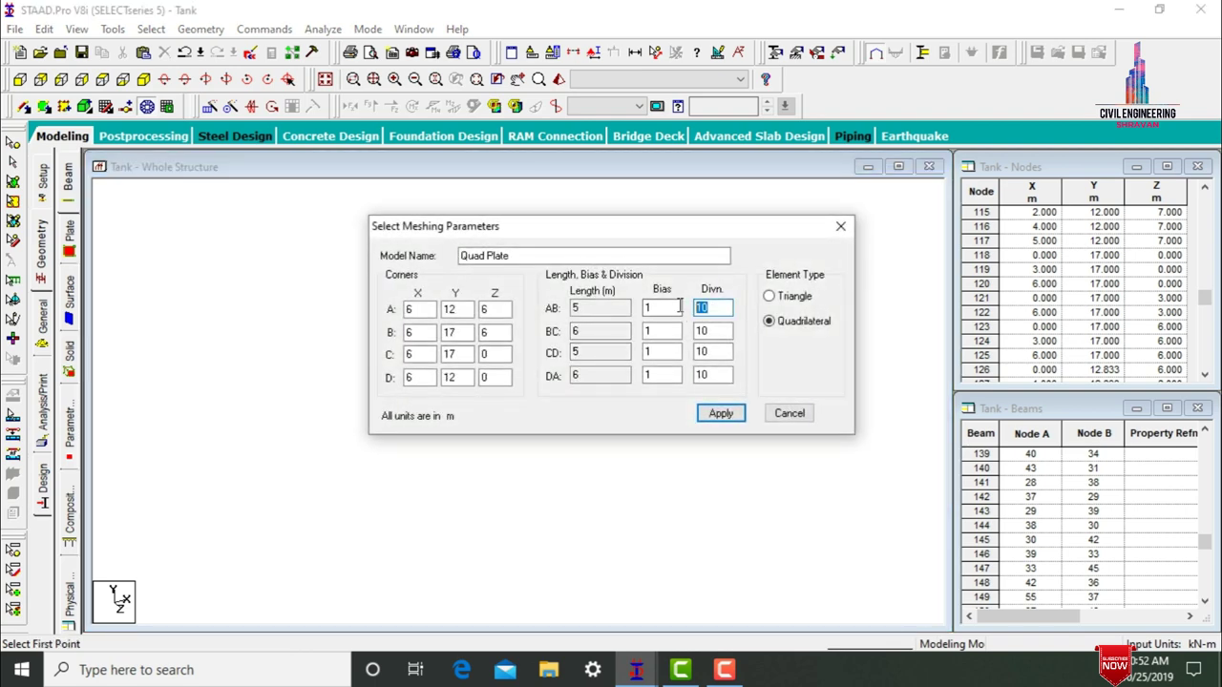
text(6)
key(Tab)
text(6)
key(Tab)
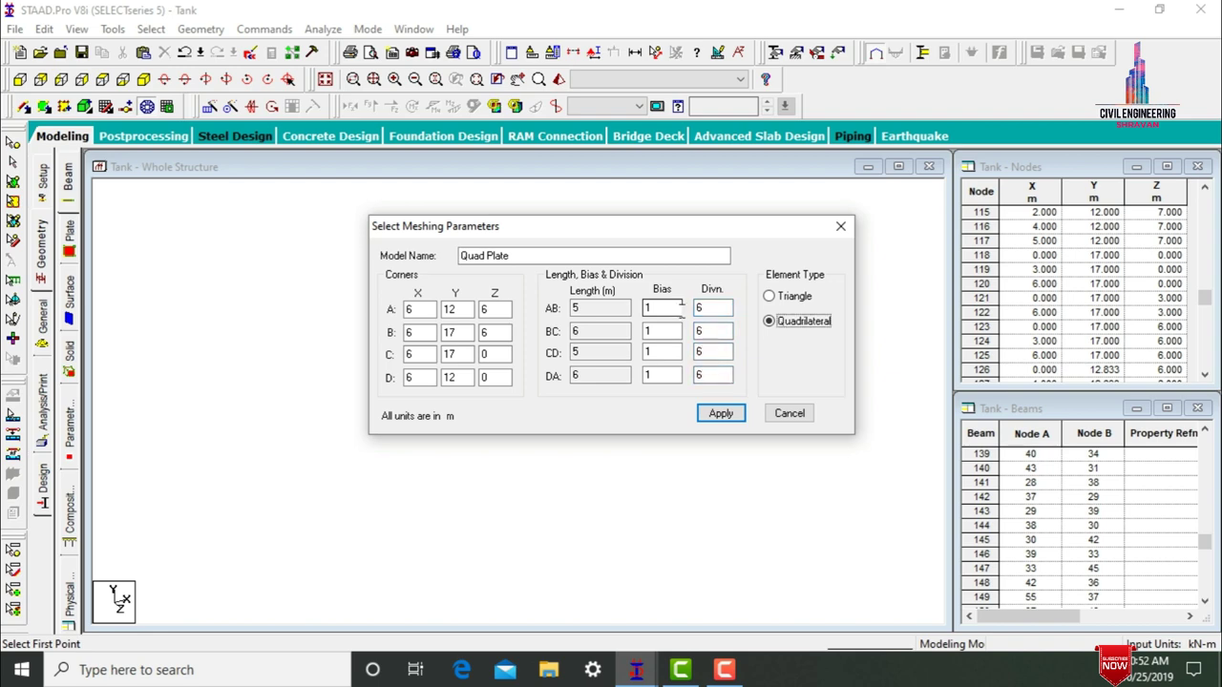
click(721, 413)
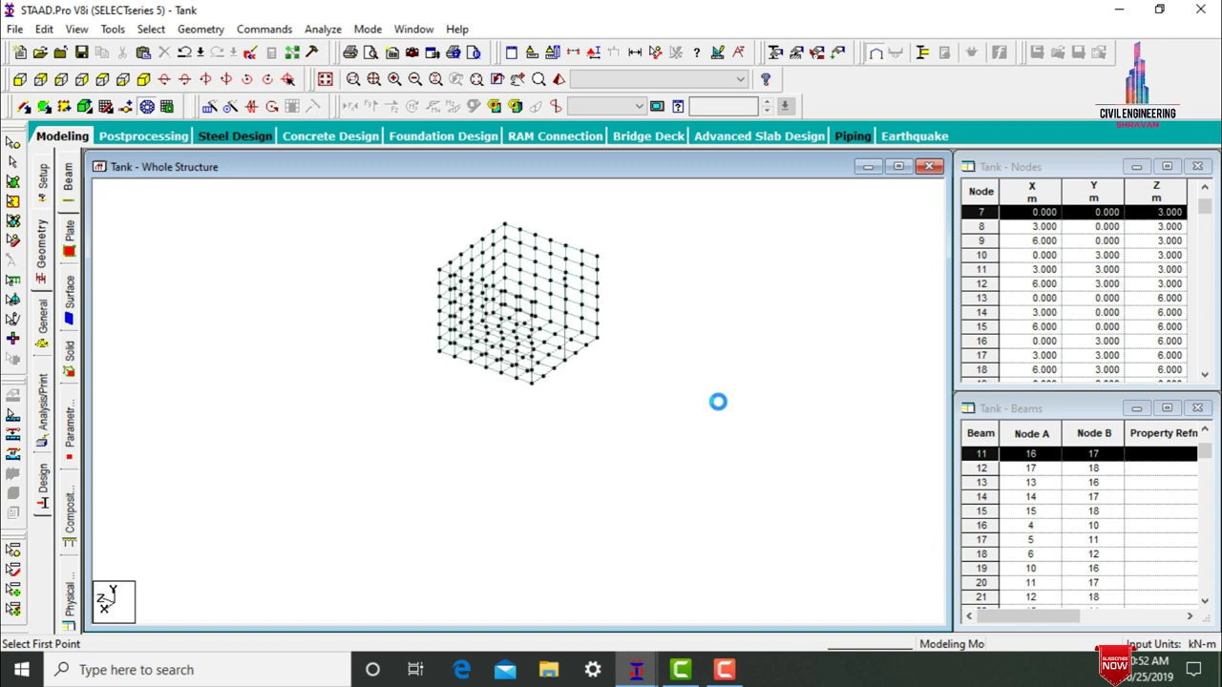
- Outline the next tank wall face and mesh it into 6×6 quadrilateral plates
click(530, 301)
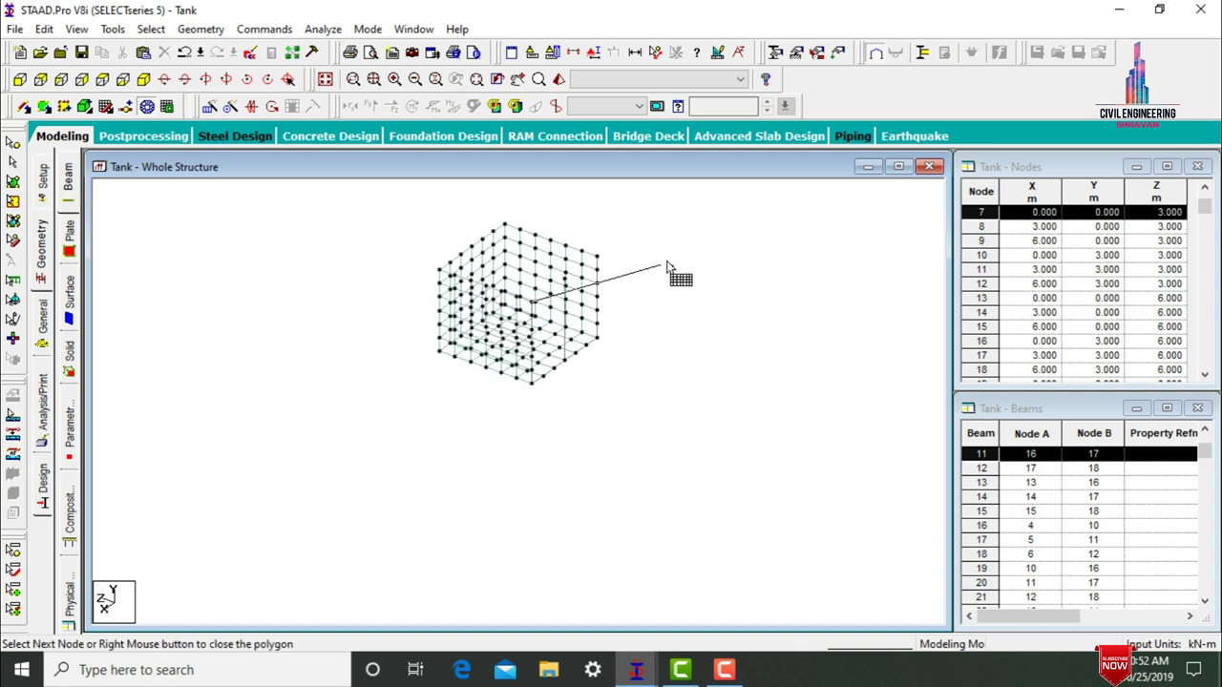
click(597, 256)
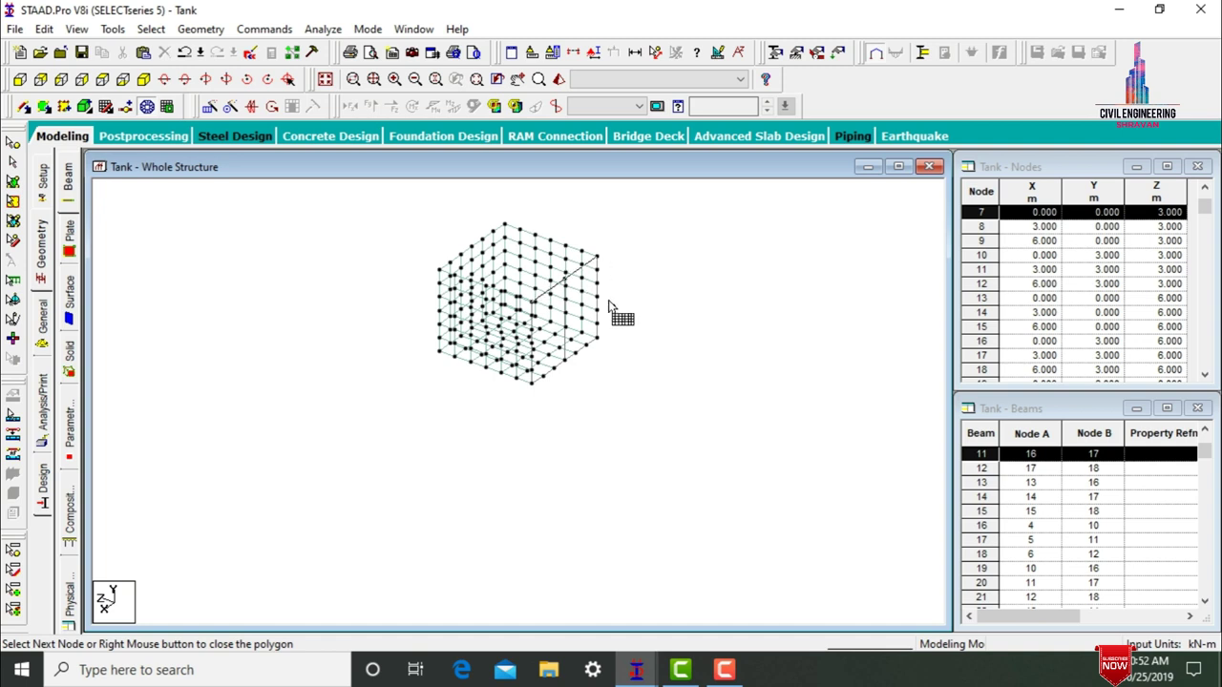
click(596, 336)
click(532, 387)
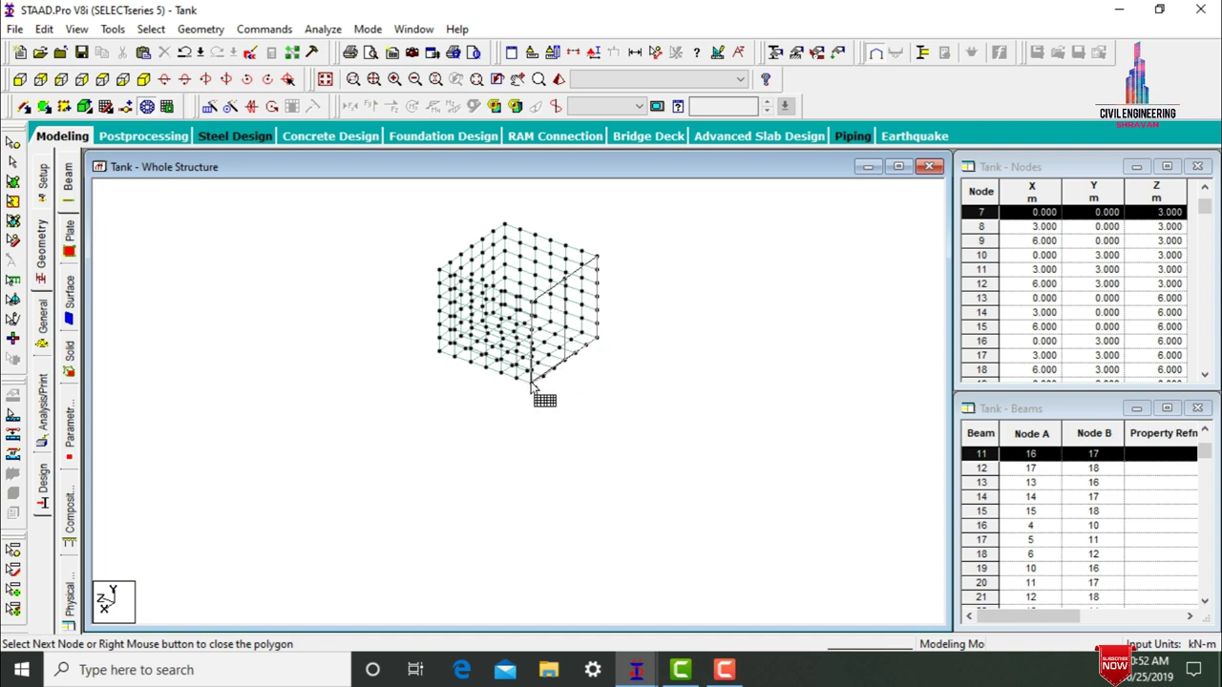
click(532, 303)
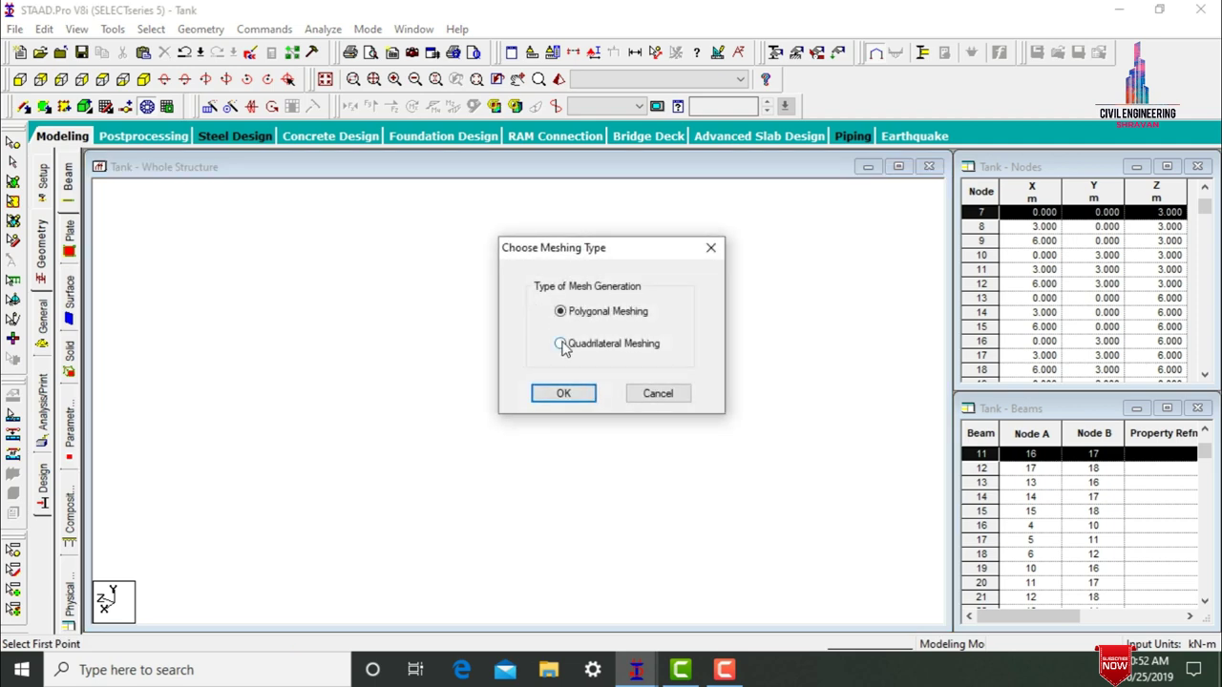
click(577, 393)
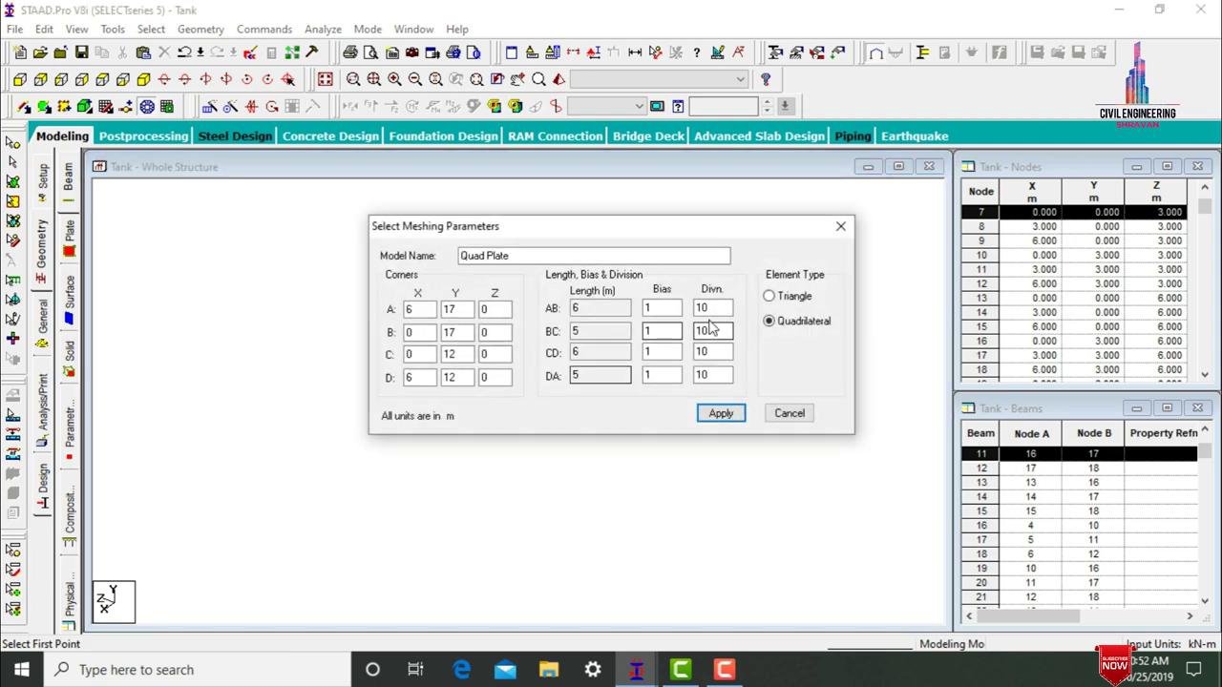
double_click(706, 307)
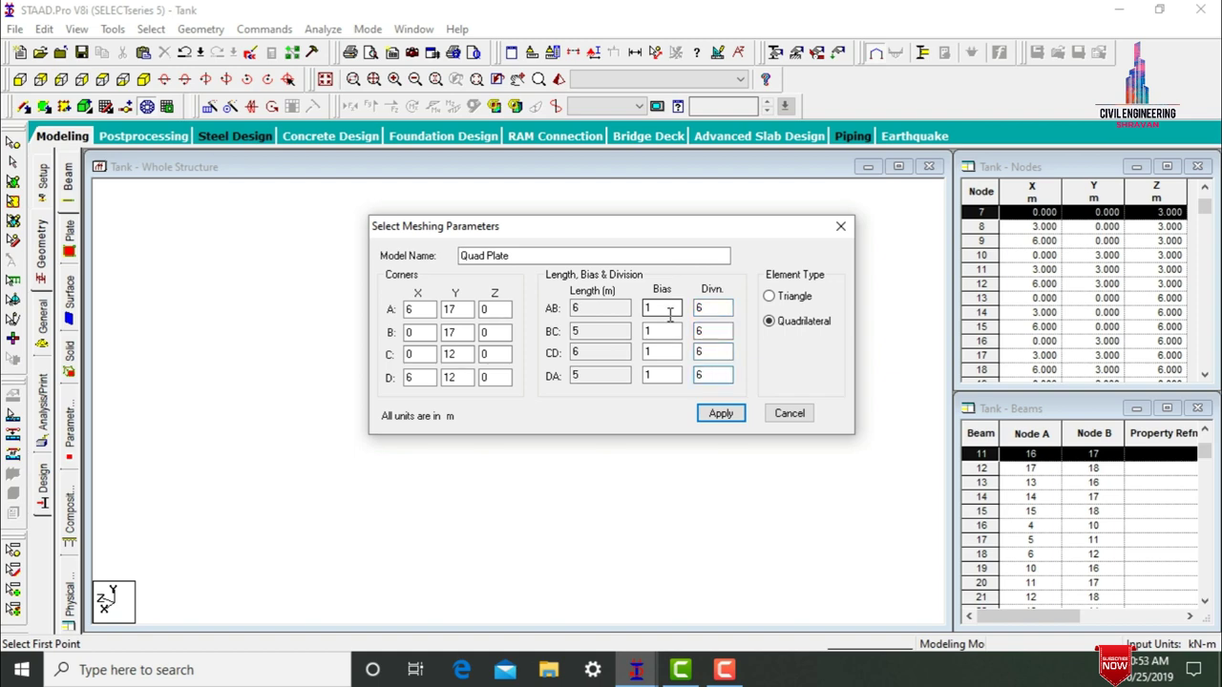
click(720, 412)
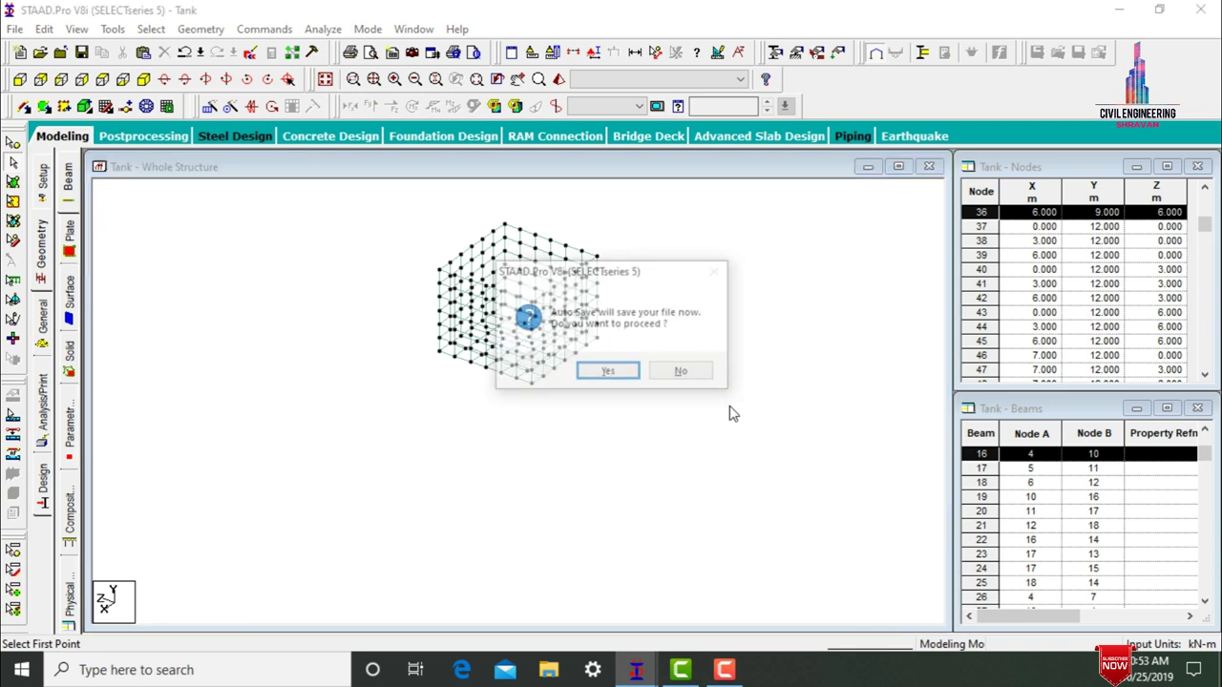
- Save the model, inspect the whole tank in the rendered 3D view, and open General > Property
click(610, 374)
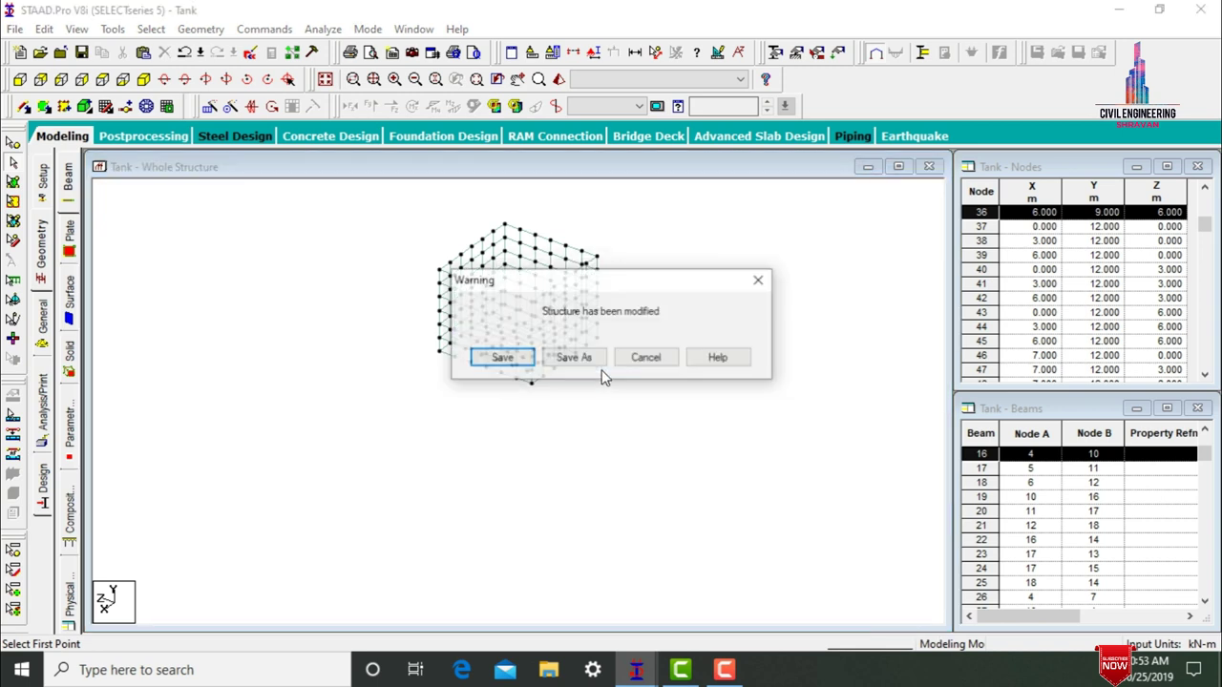
click(502, 358)
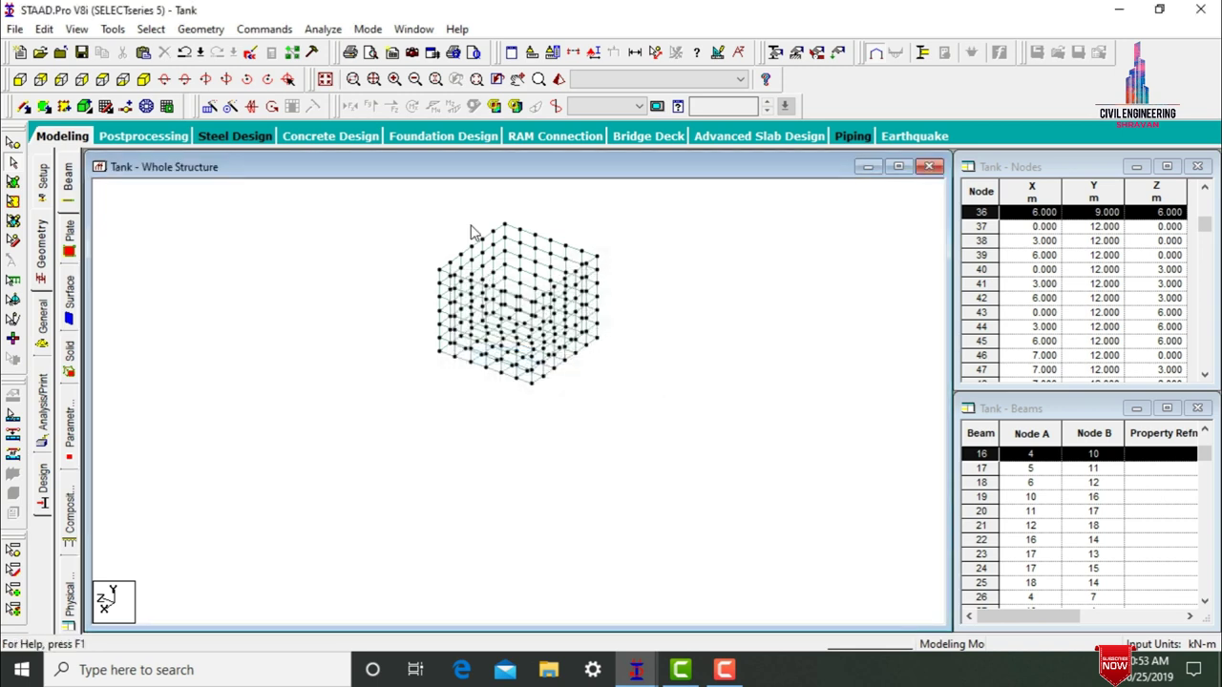
click(325, 79)
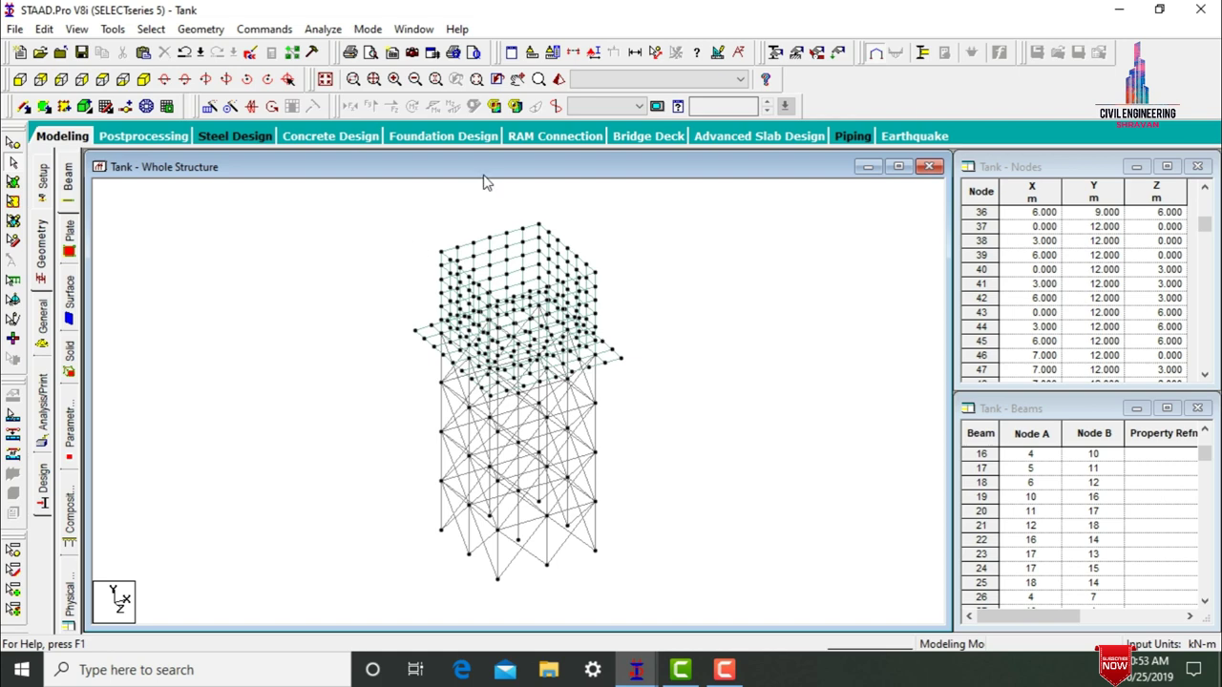
click(560, 80)
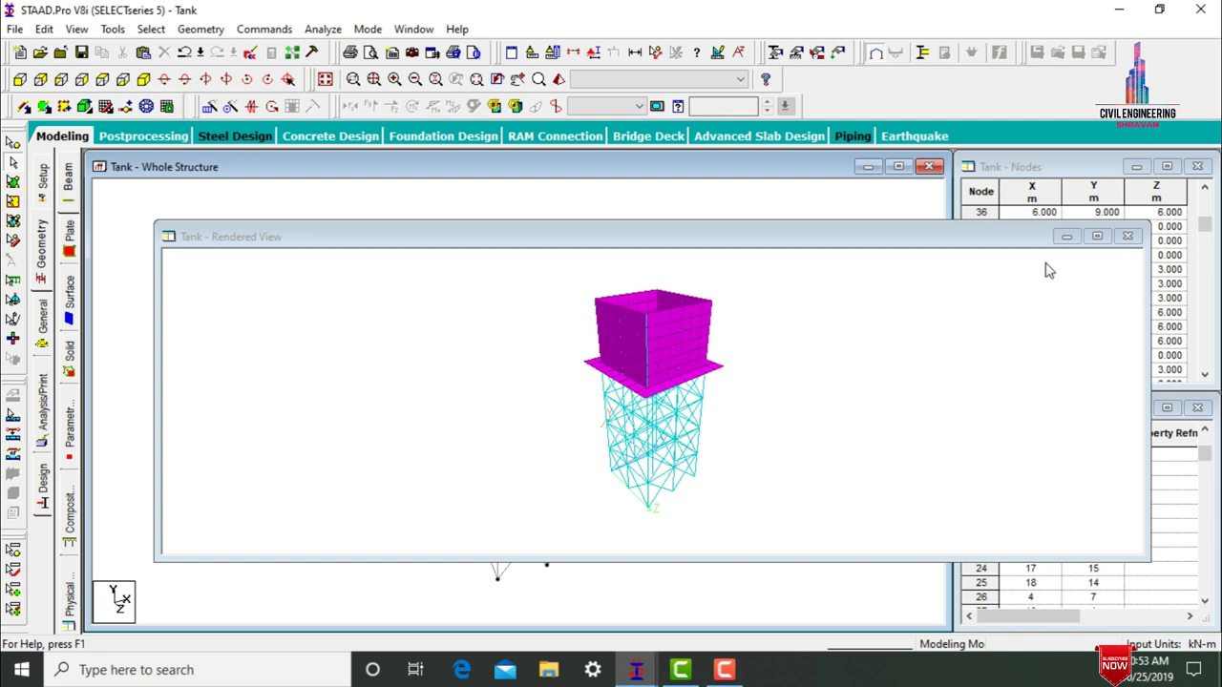
click(1097, 236)
drag(670, 247, 625, 211)
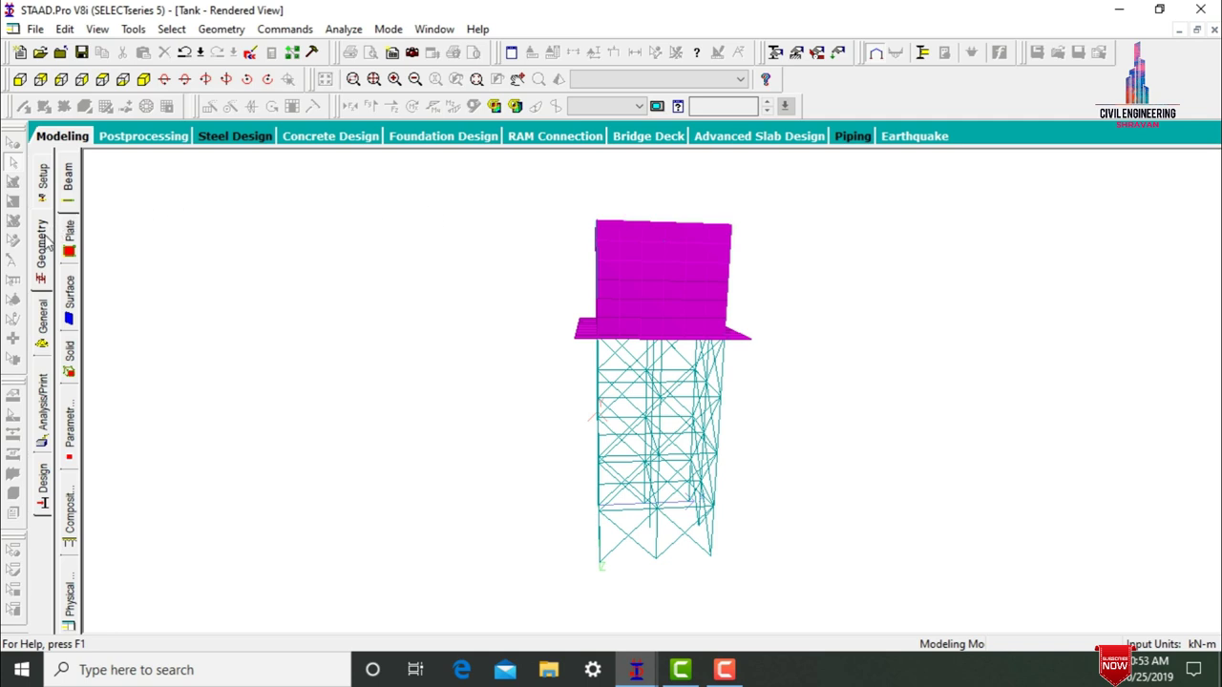
click(43, 322)
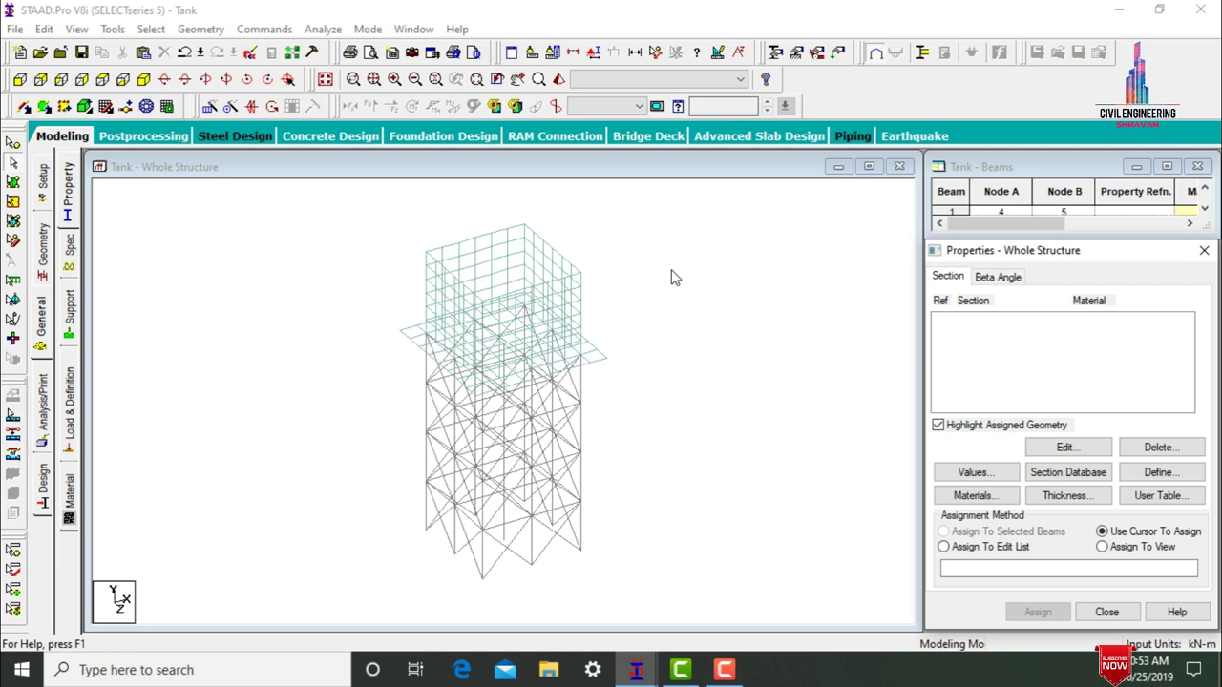
- Add Indian W-shape sections IW450350X016 and IW400300X016 from the section database to the property list
click(1064, 475)
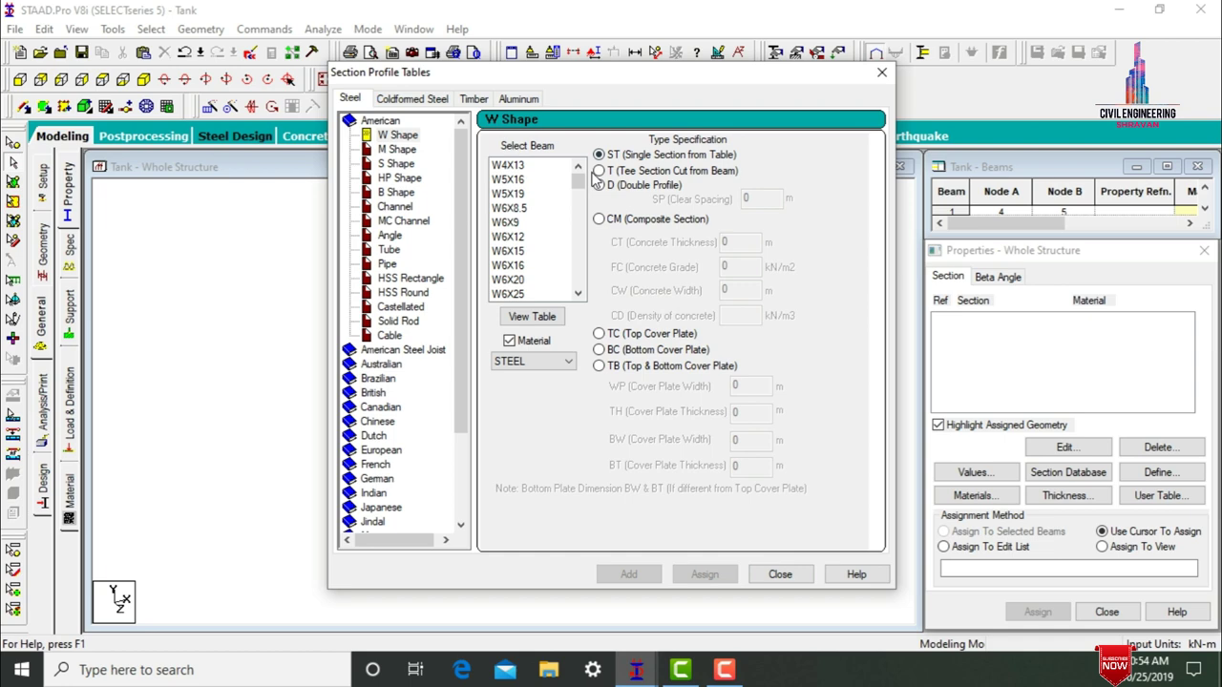
click(373, 493)
click(396, 321)
click(393, 292)
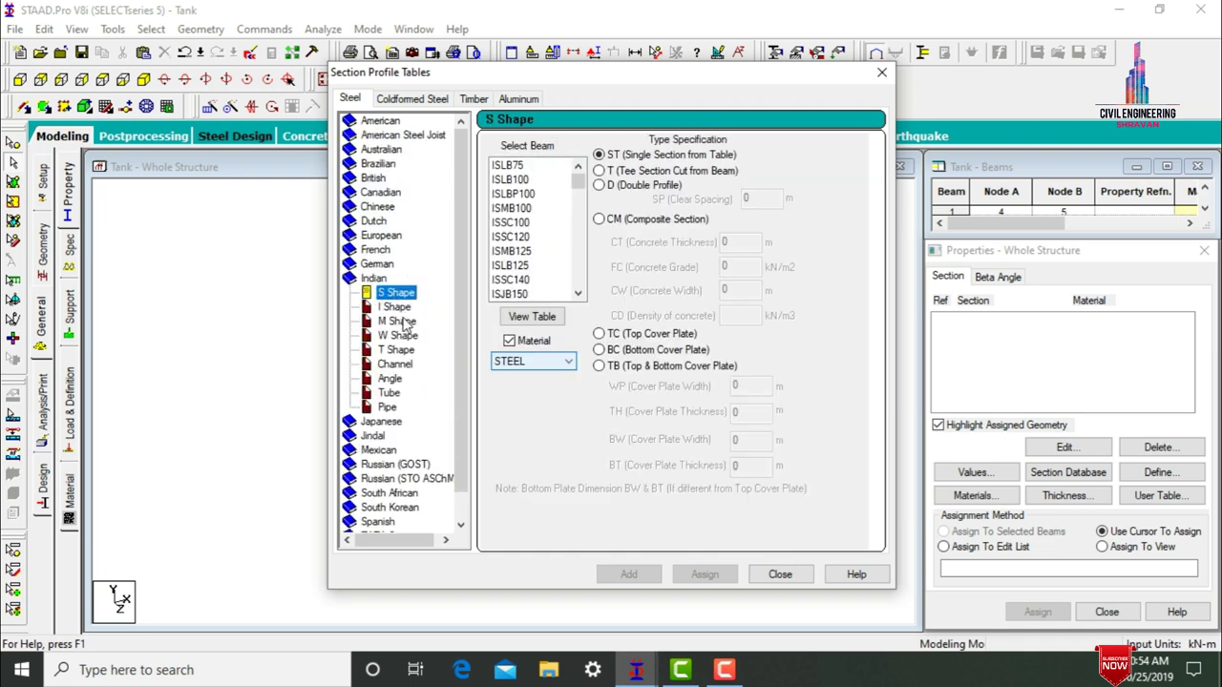
click(397, 335)
scroll(585, 212, down, 3)
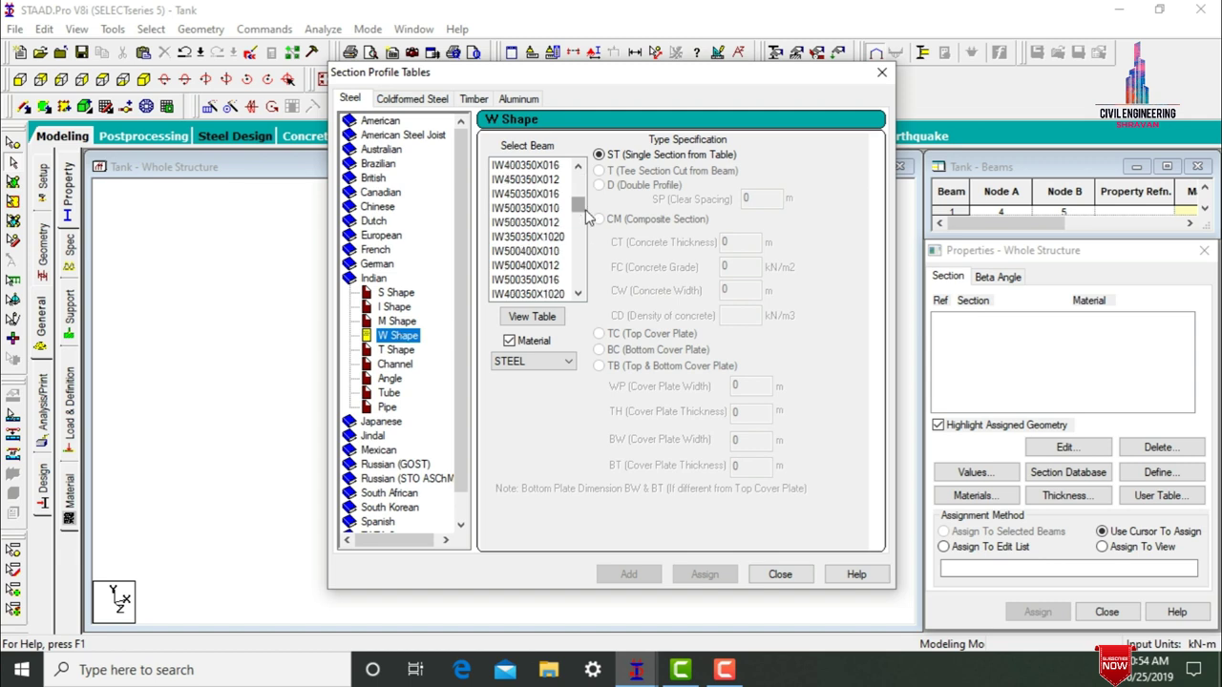
click(540, 196)
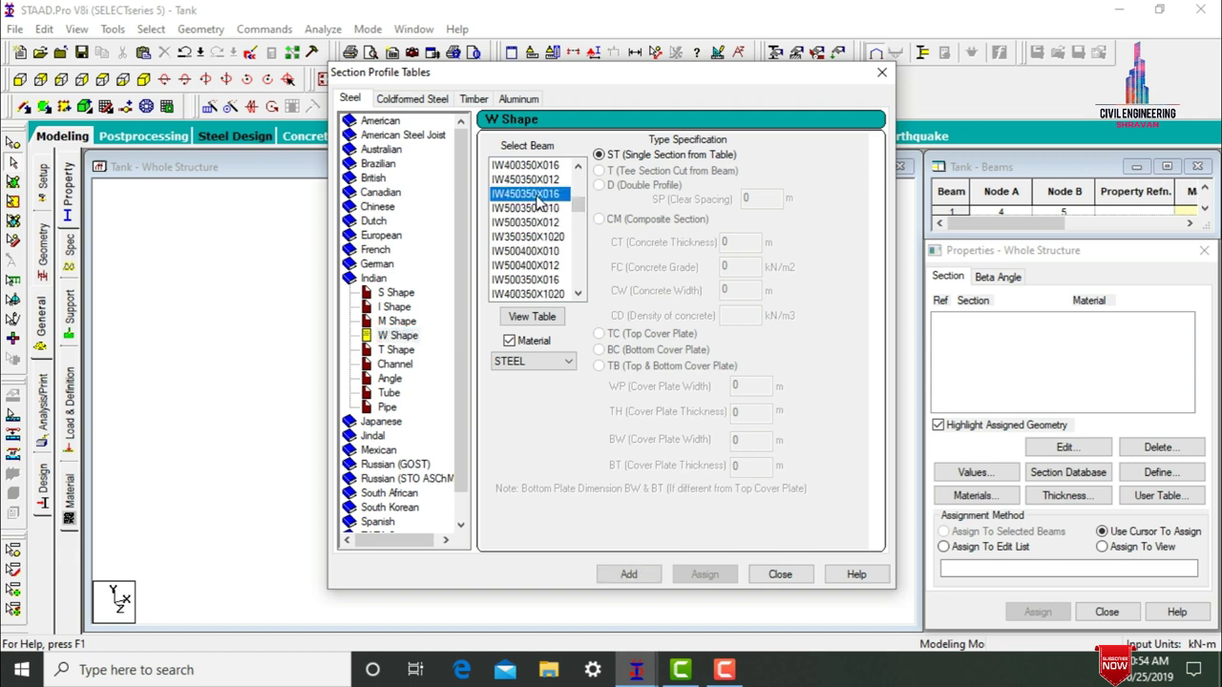
click(627, 574)
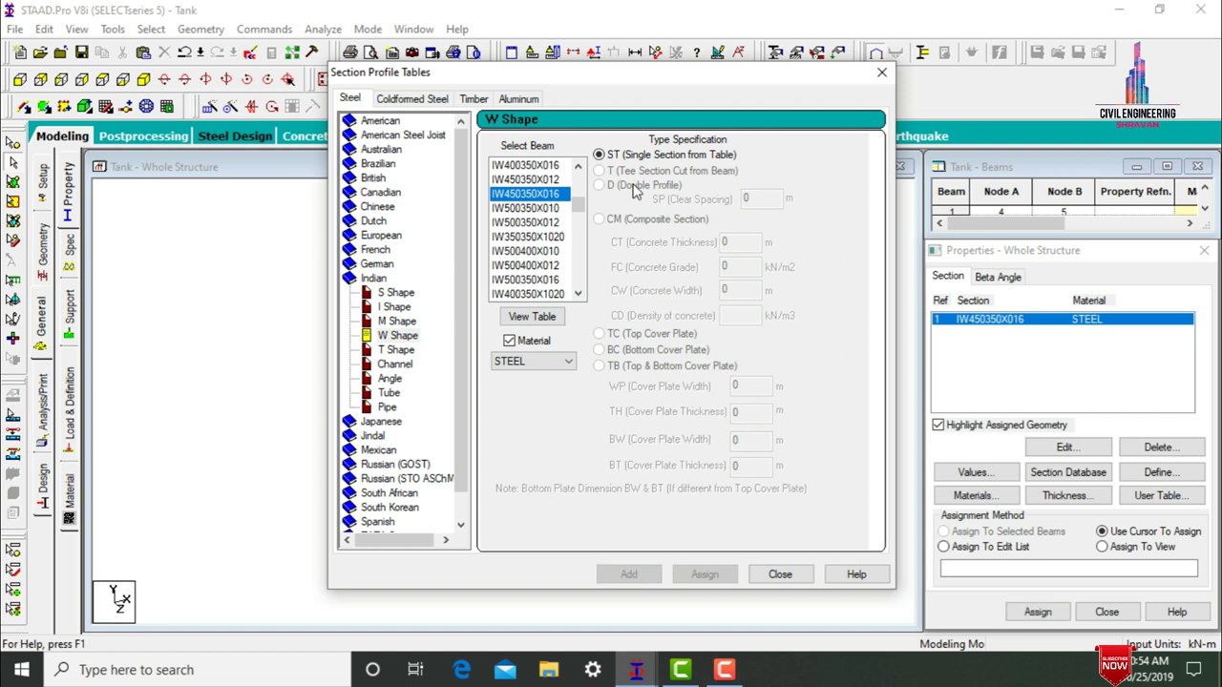
drag(580, 212, 584, 194)
click(542, 208)
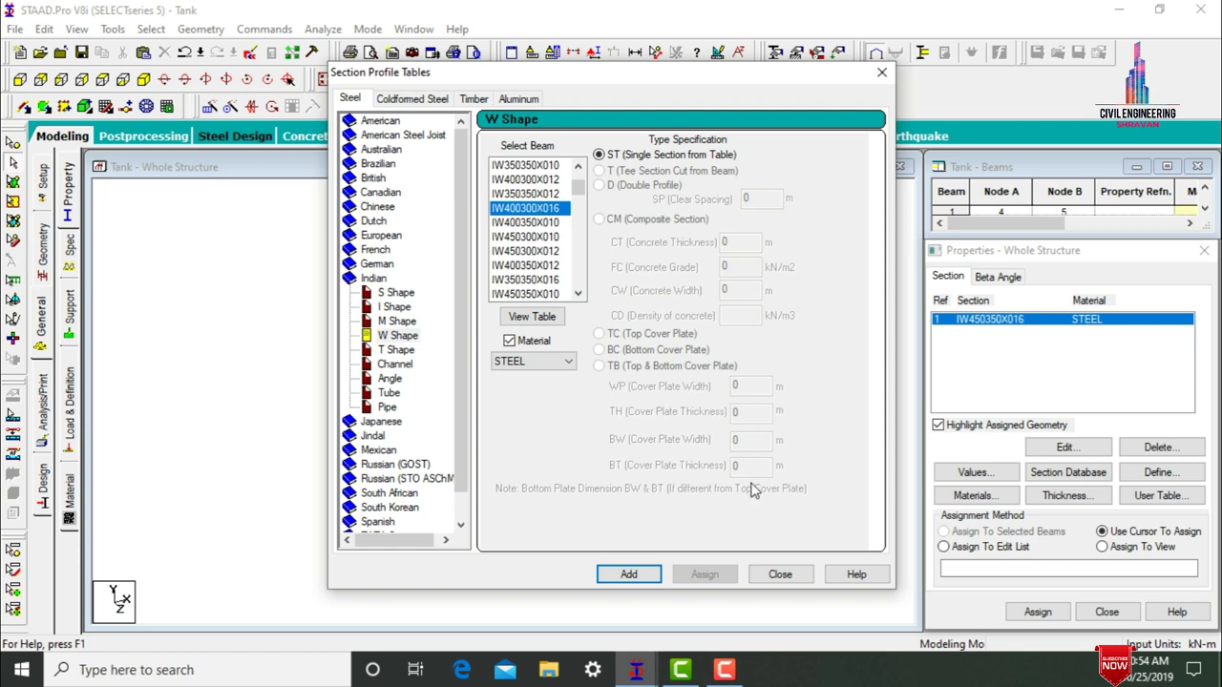
click(630, 574)
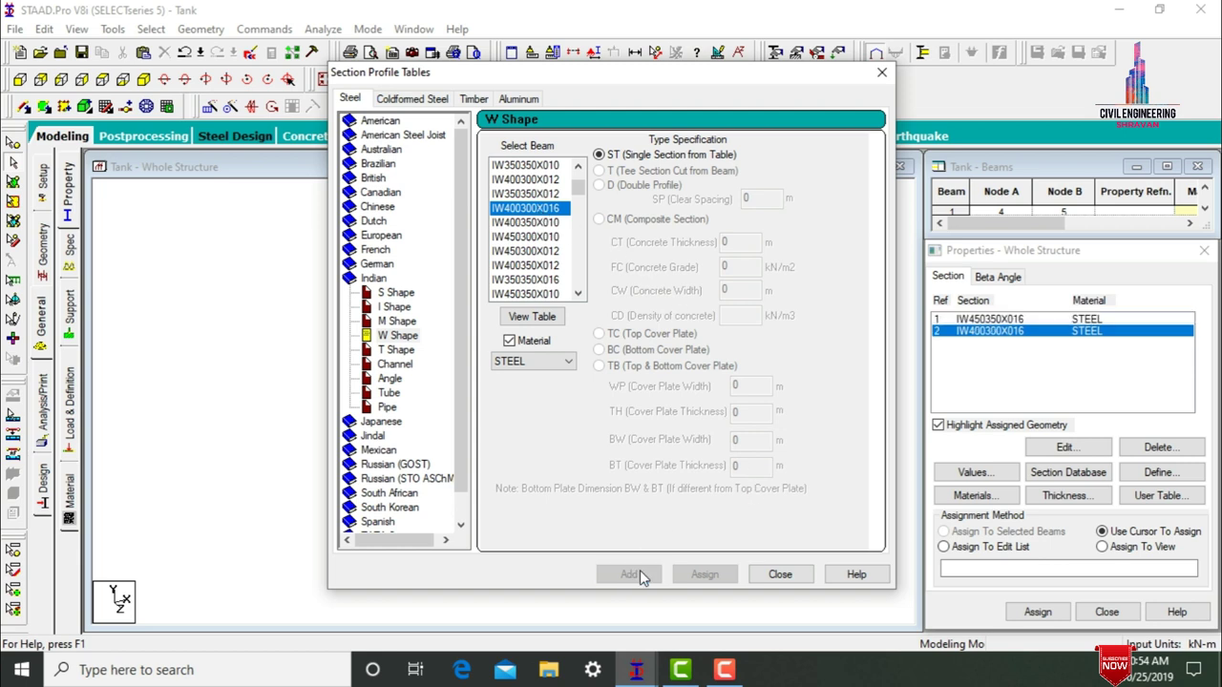
click(782, 576)
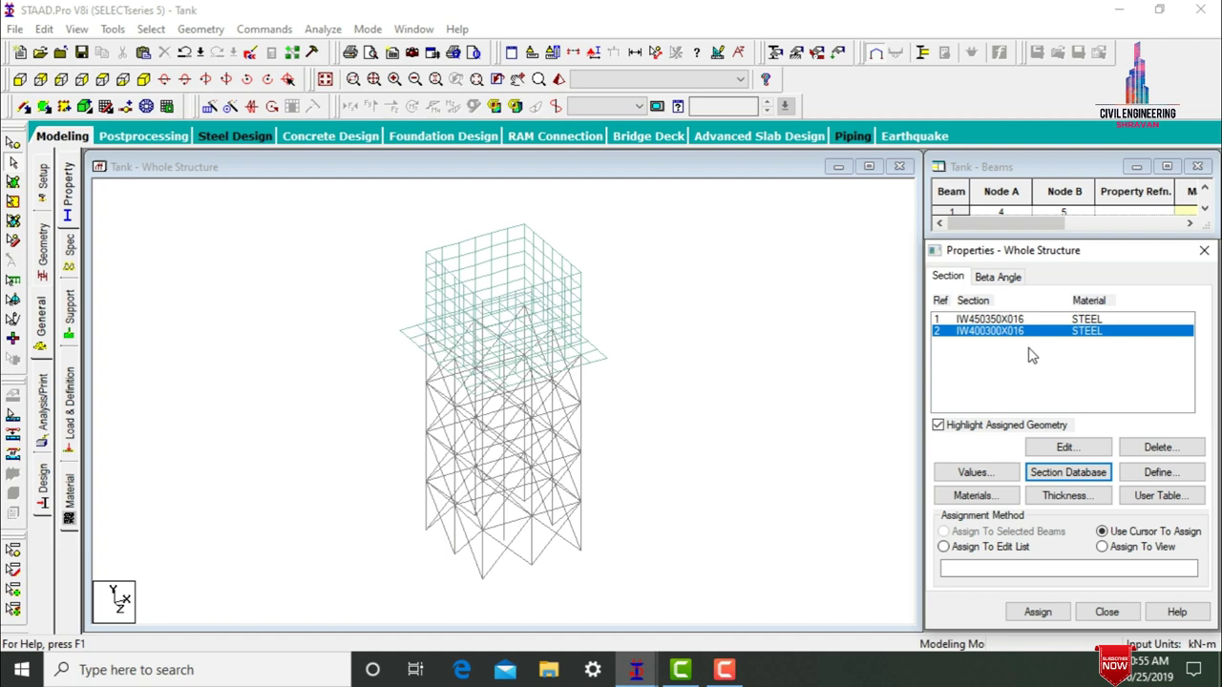
- Assign IW400300X016 to all beams parallel to X and Z
click(155, 30)
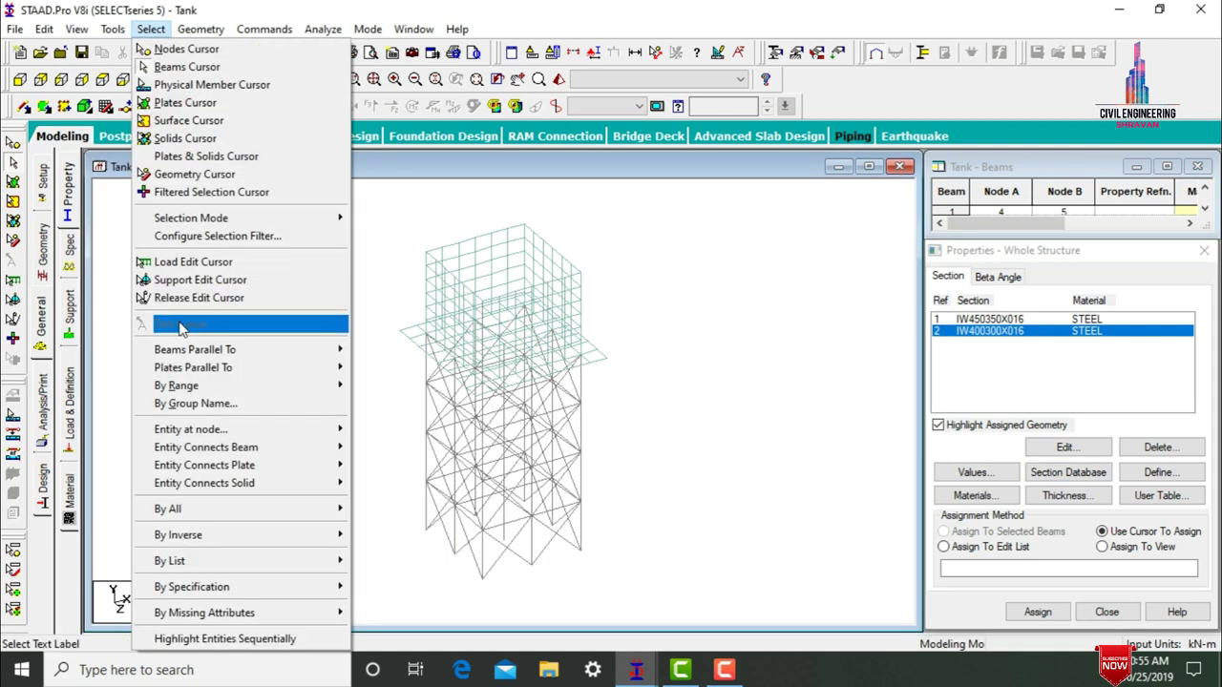
mouse_move(197, 349)
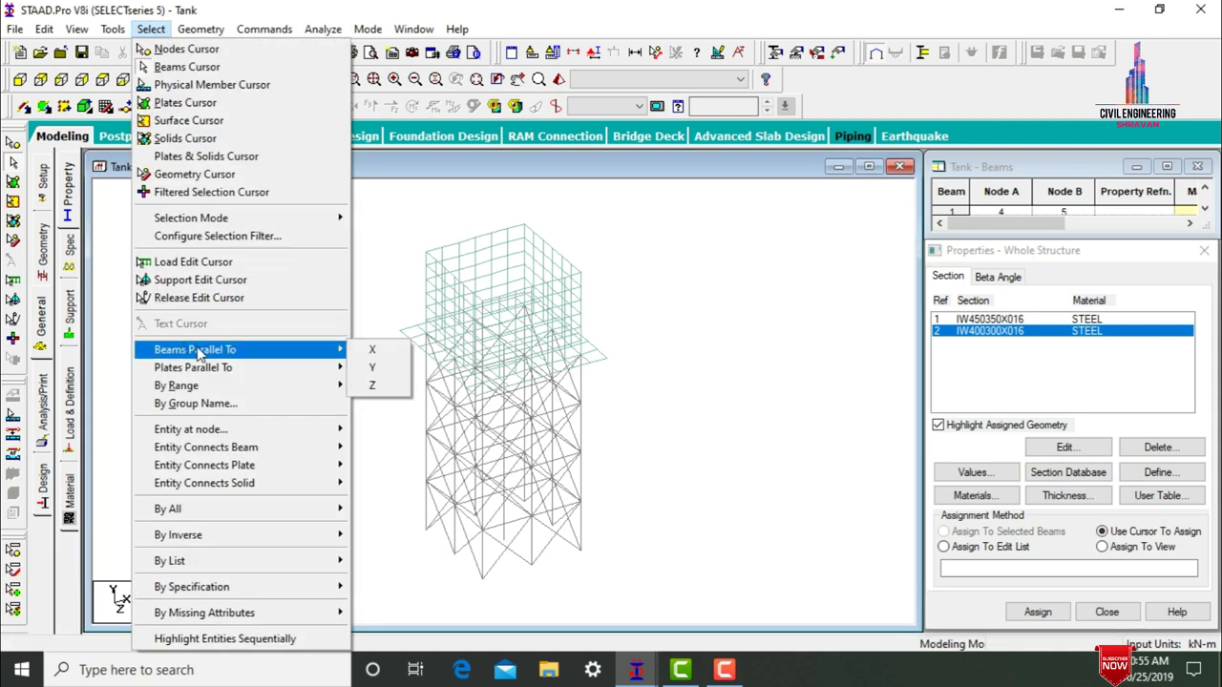
click(372, 350)
click(152, 30)
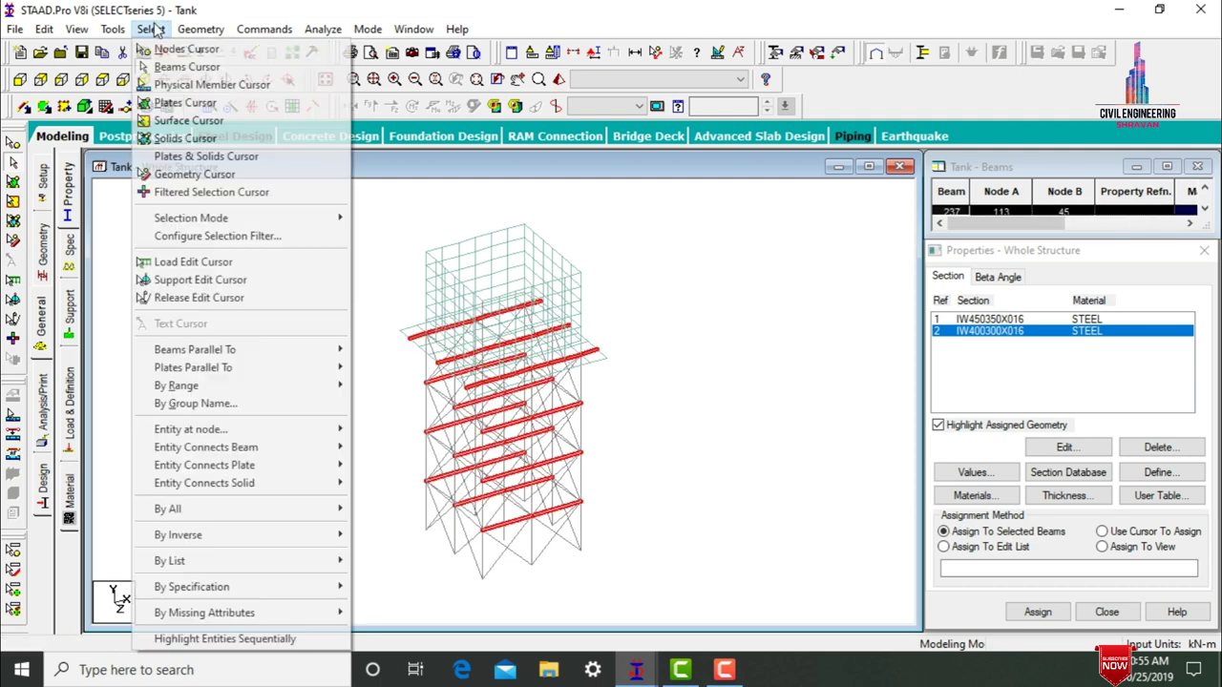
mouse_move(249, 353)
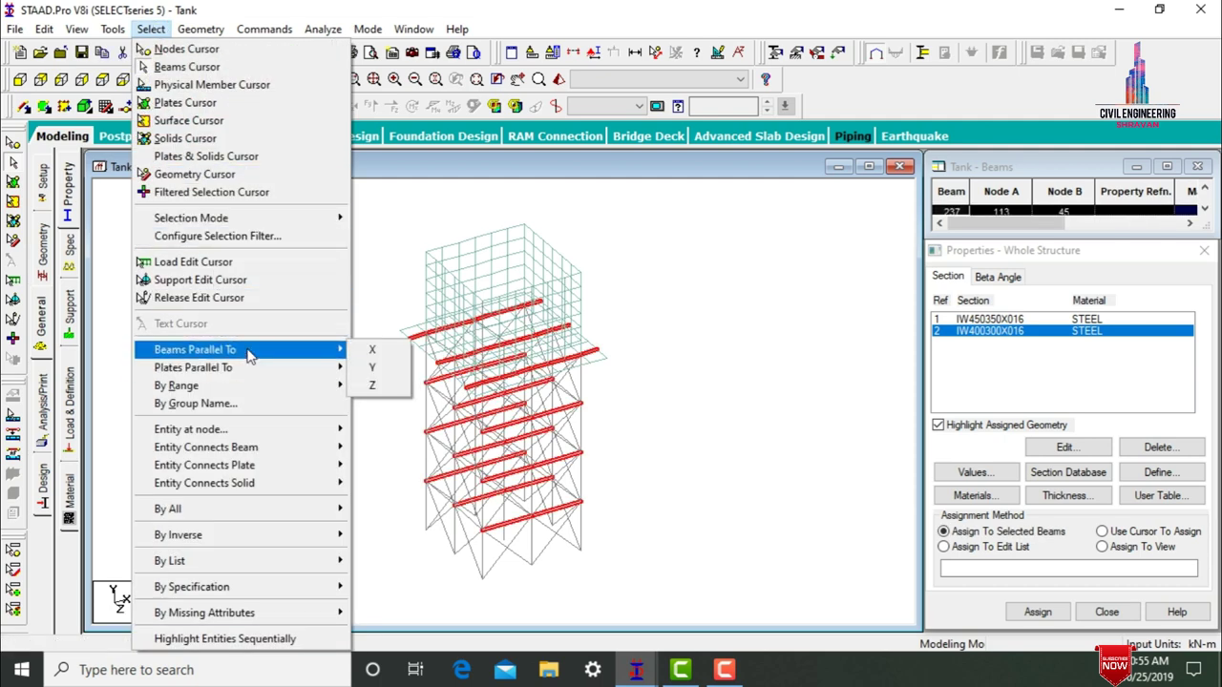
click(382, 384)
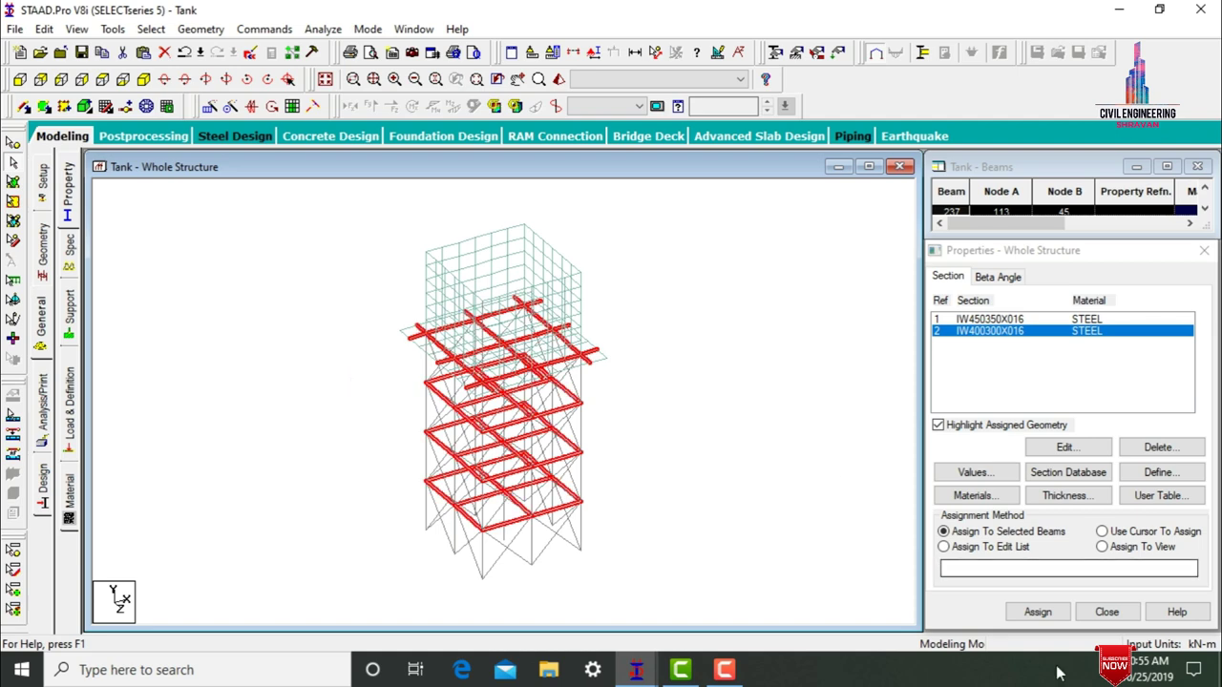
click(1039, 613)
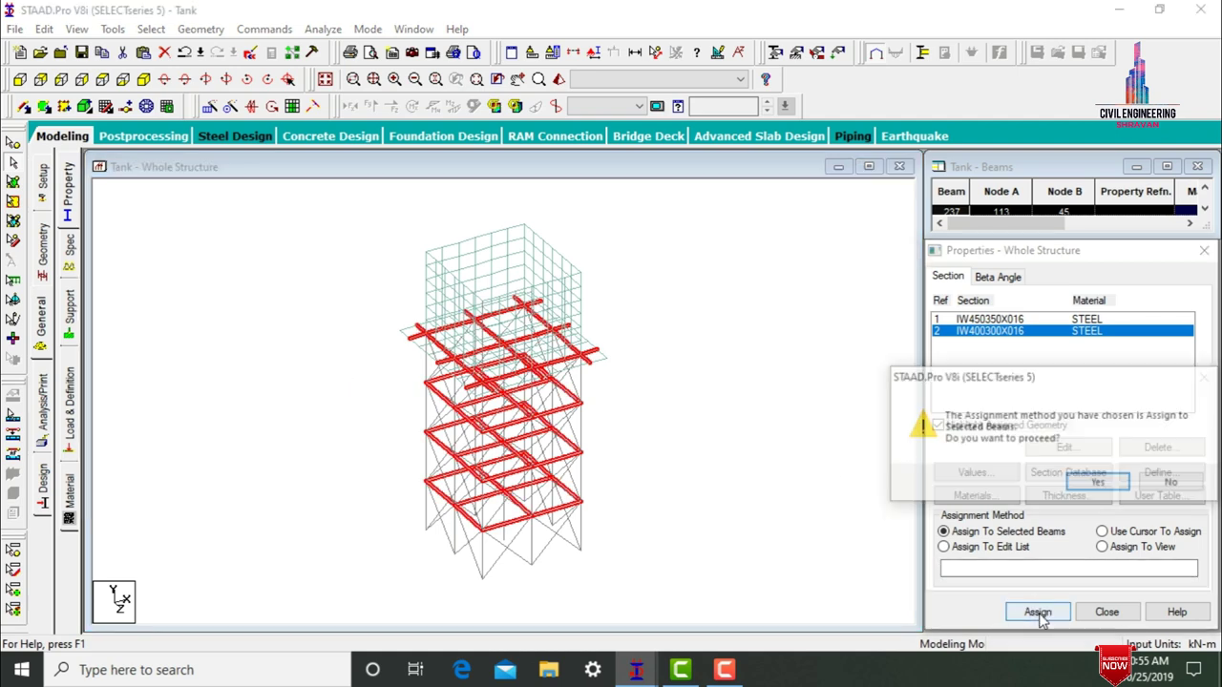
click(1098, 484)
click(698, 300)
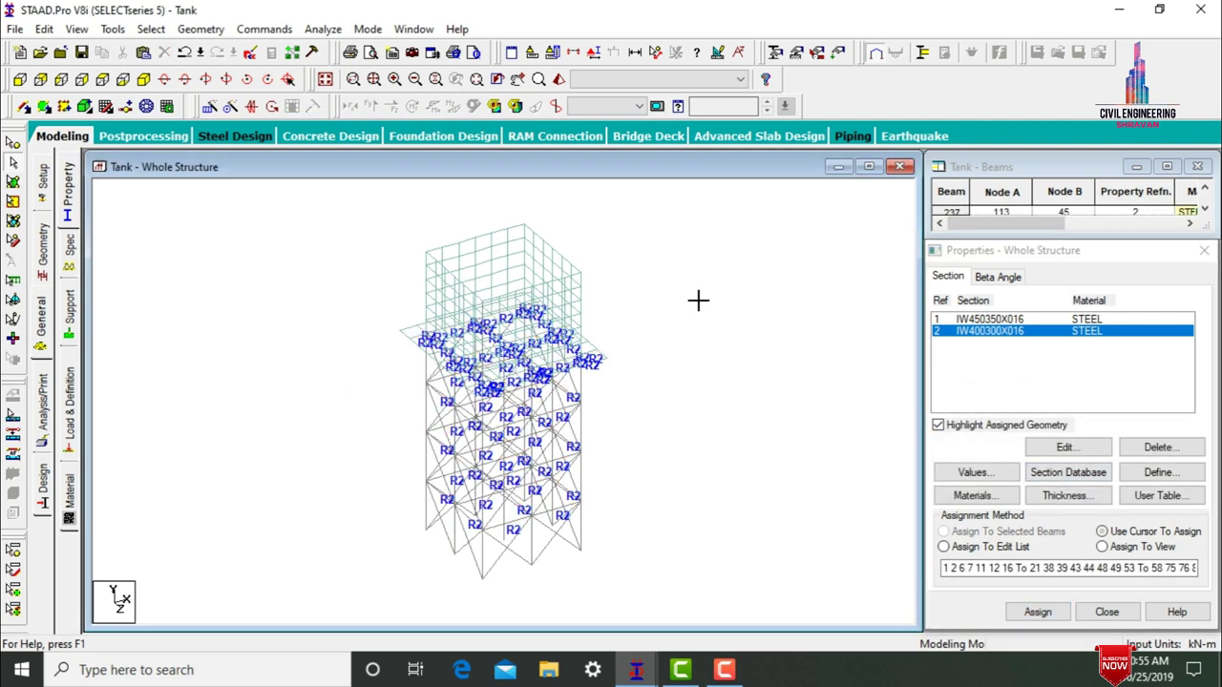
- Assign IW450350X016 to all vertical members parallel to Y
click(1013, 321)
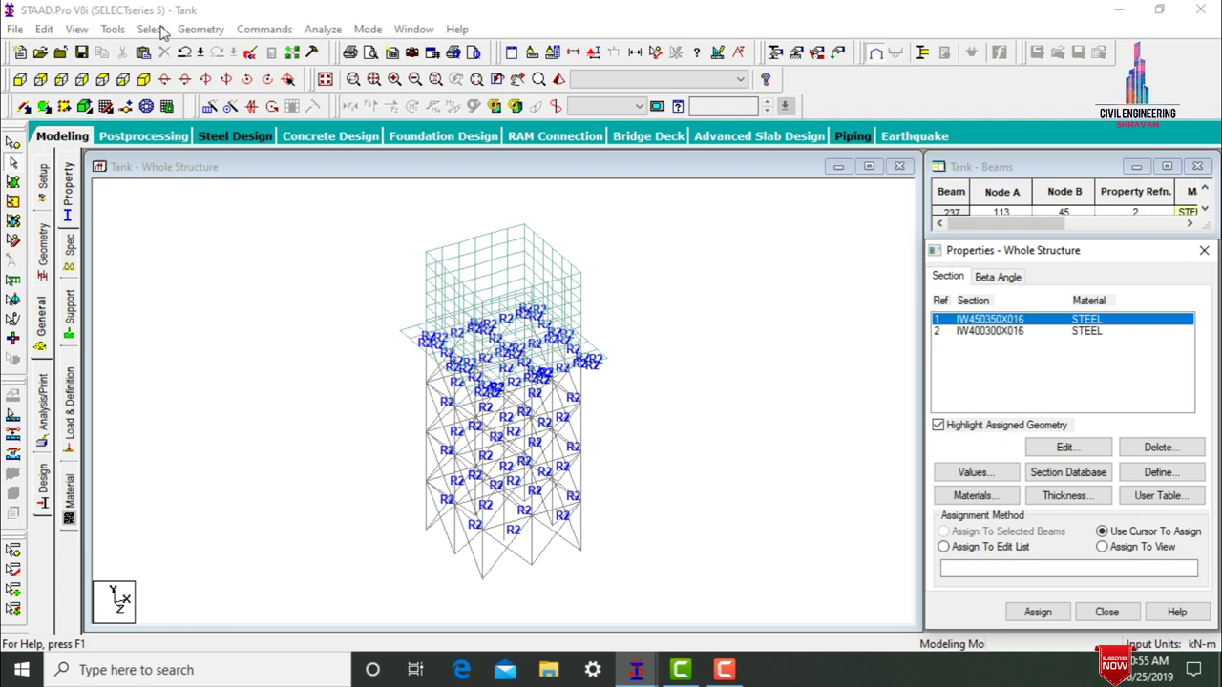
click(160, 31)
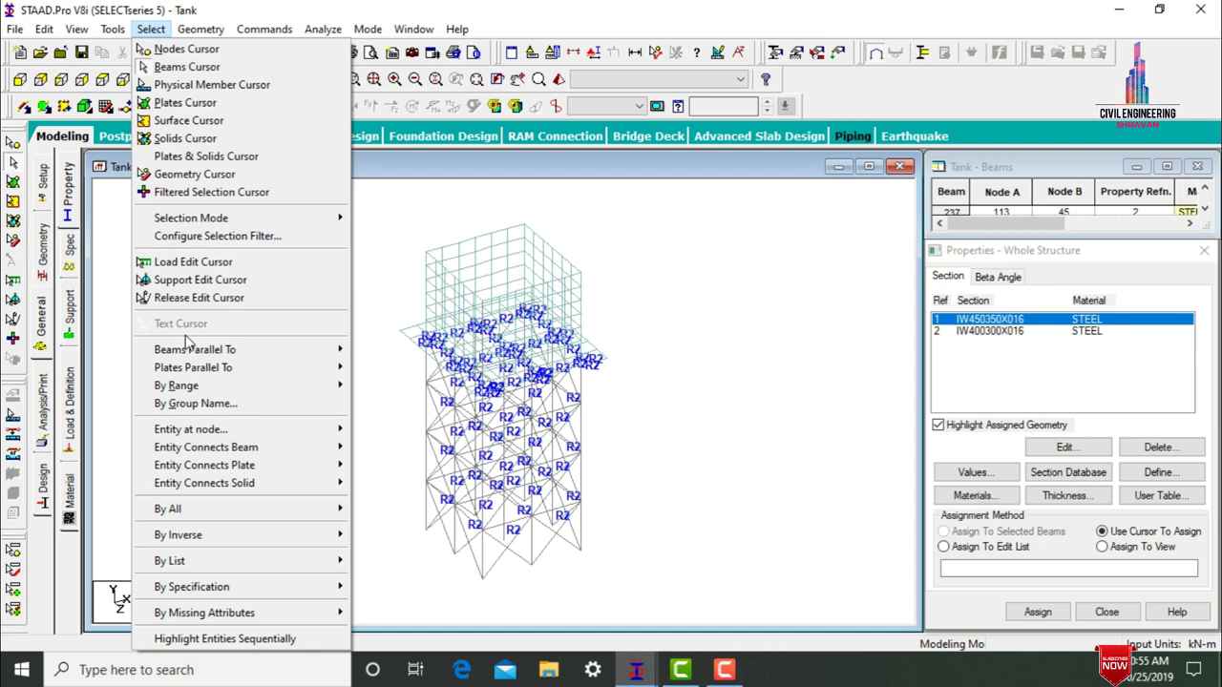
mouse_move(187, 351)
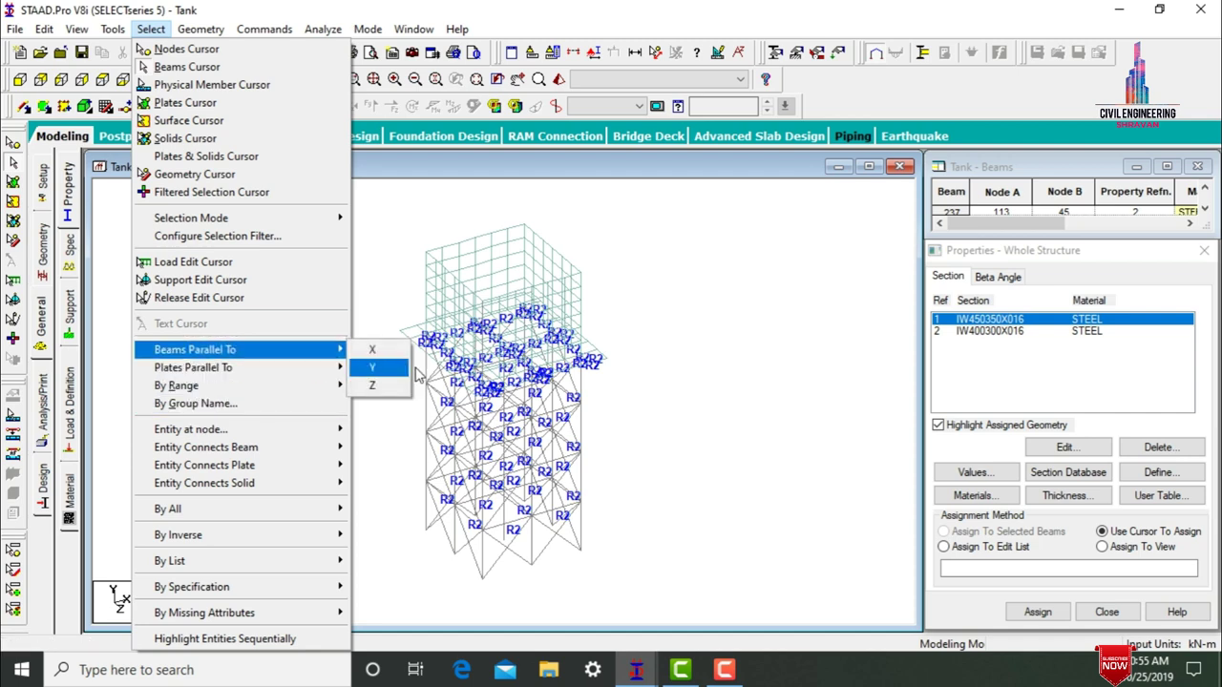
click(374, 368)
click(1038, 611)
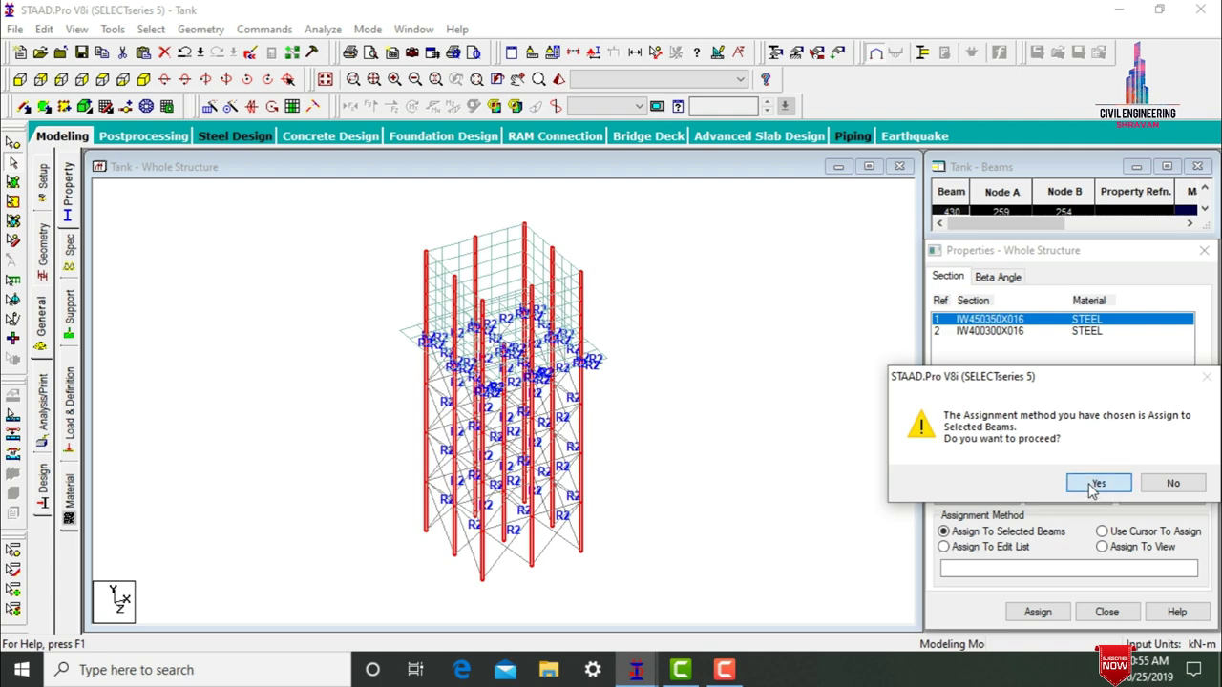
click(1095, 484)
click(785, 374)
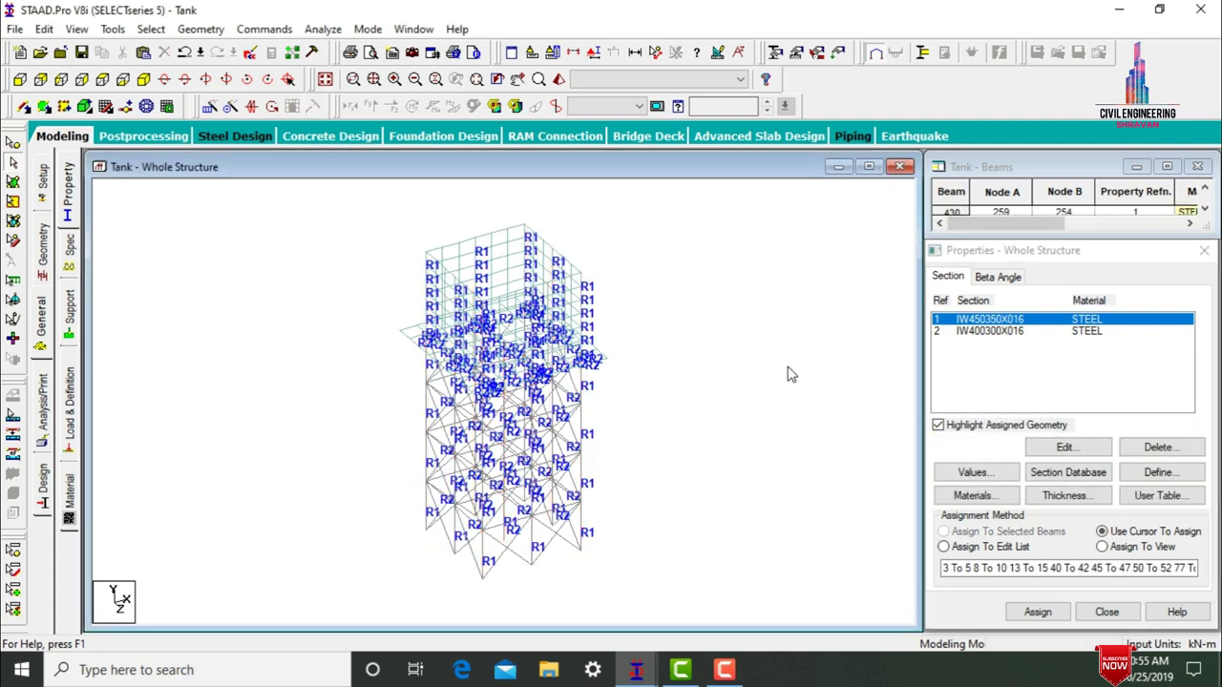
click(1066, 496)
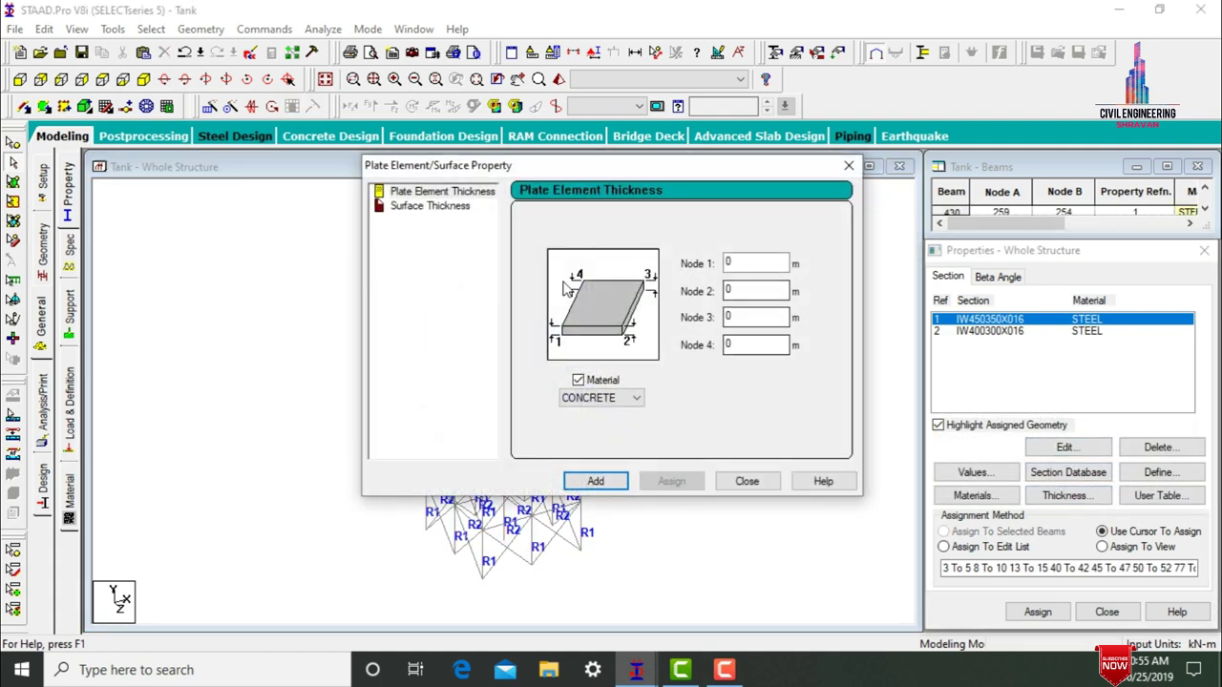
- Create a 0.1 m steel plate thickness (Ref 3) and assign it to all plates in view
click(444, 196)
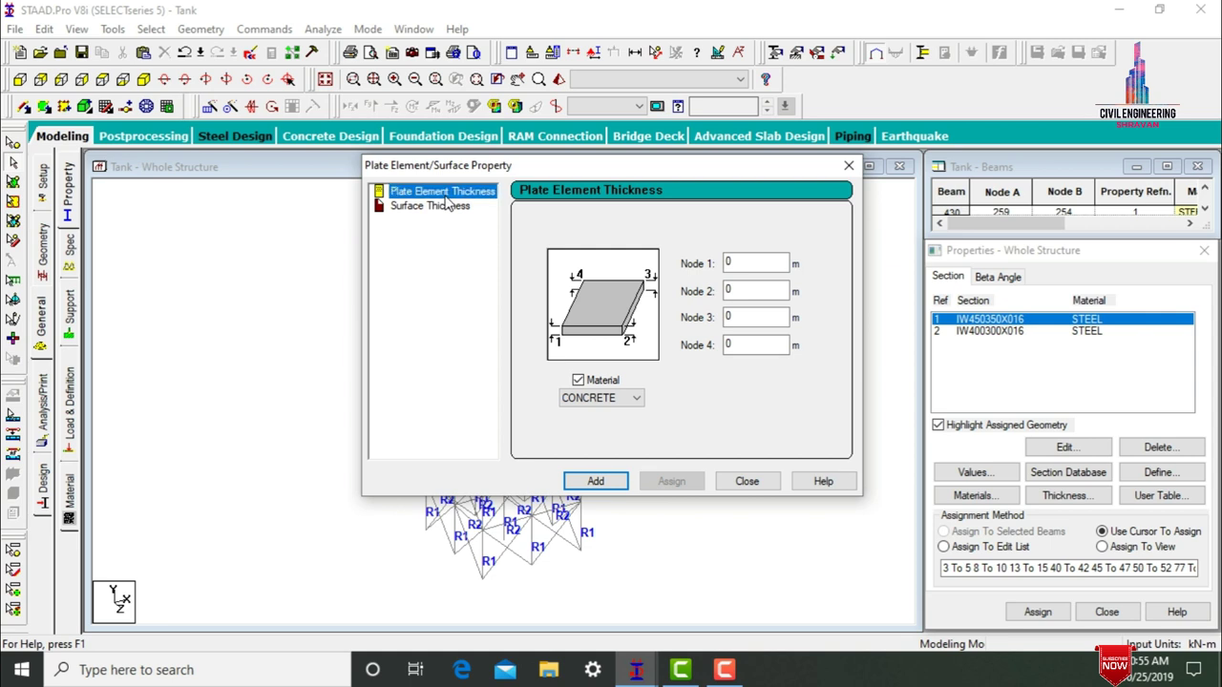
click(630, 398)
click(591, 413)
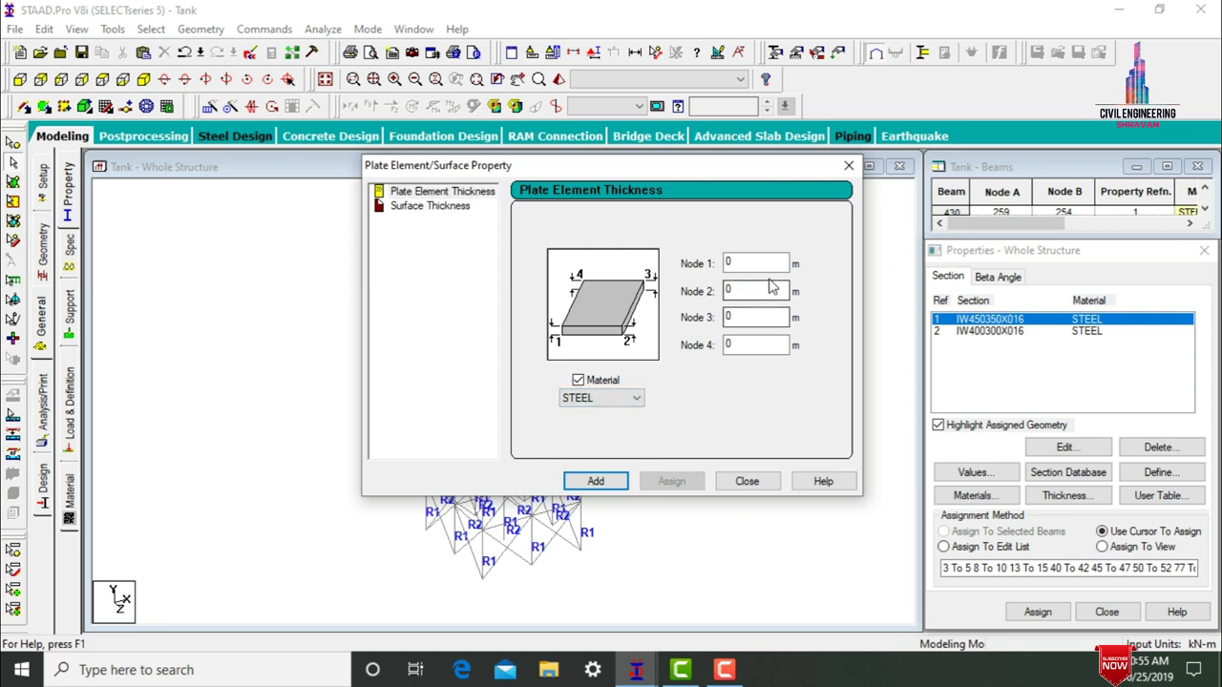
text(12)
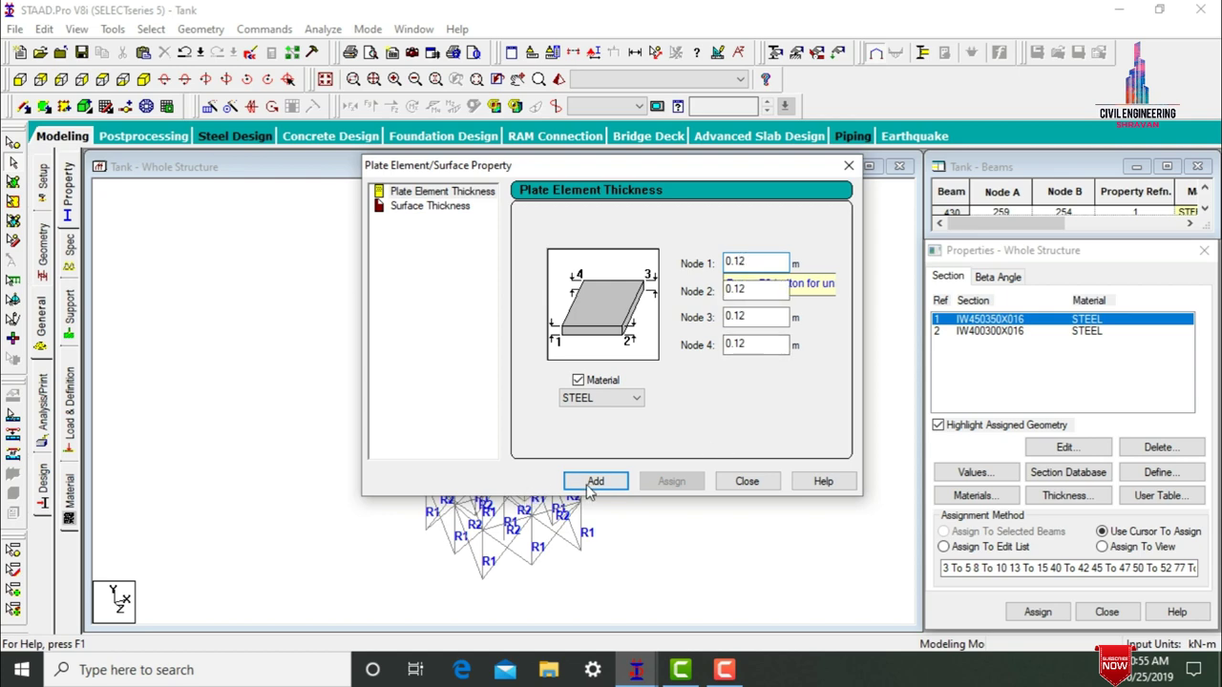
click(596, 482)
click(746, 481)
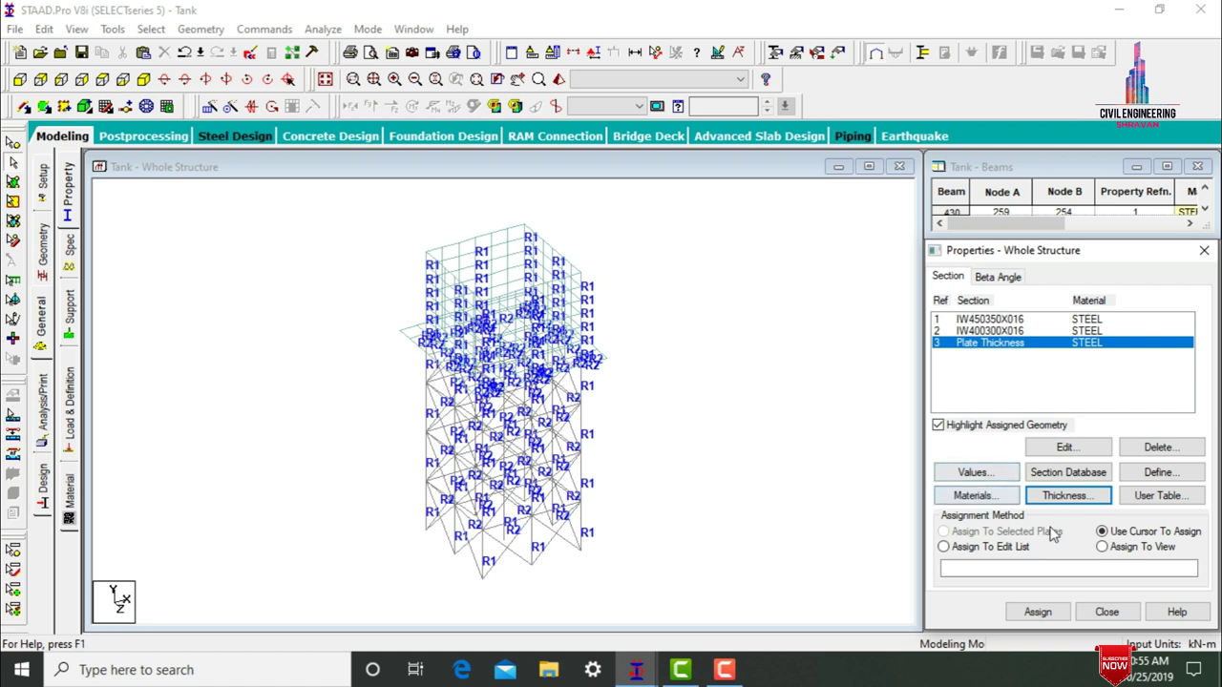
click(1158, 548)
click(1038, 612)
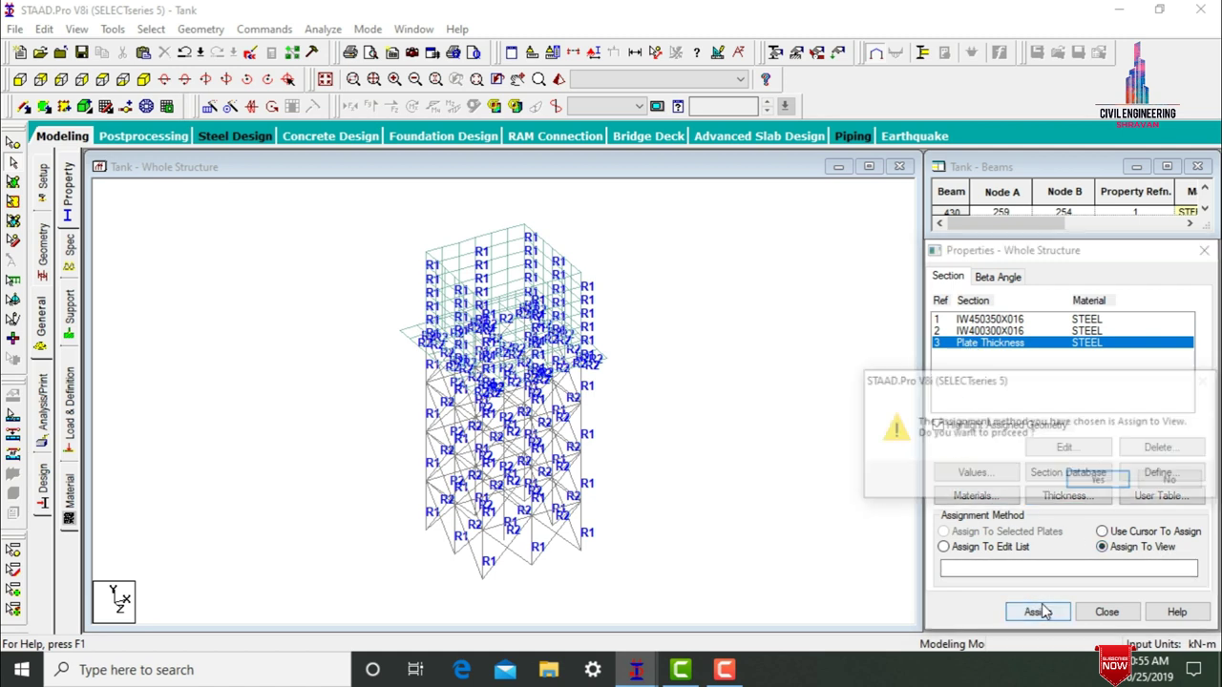
click(1096, 479)
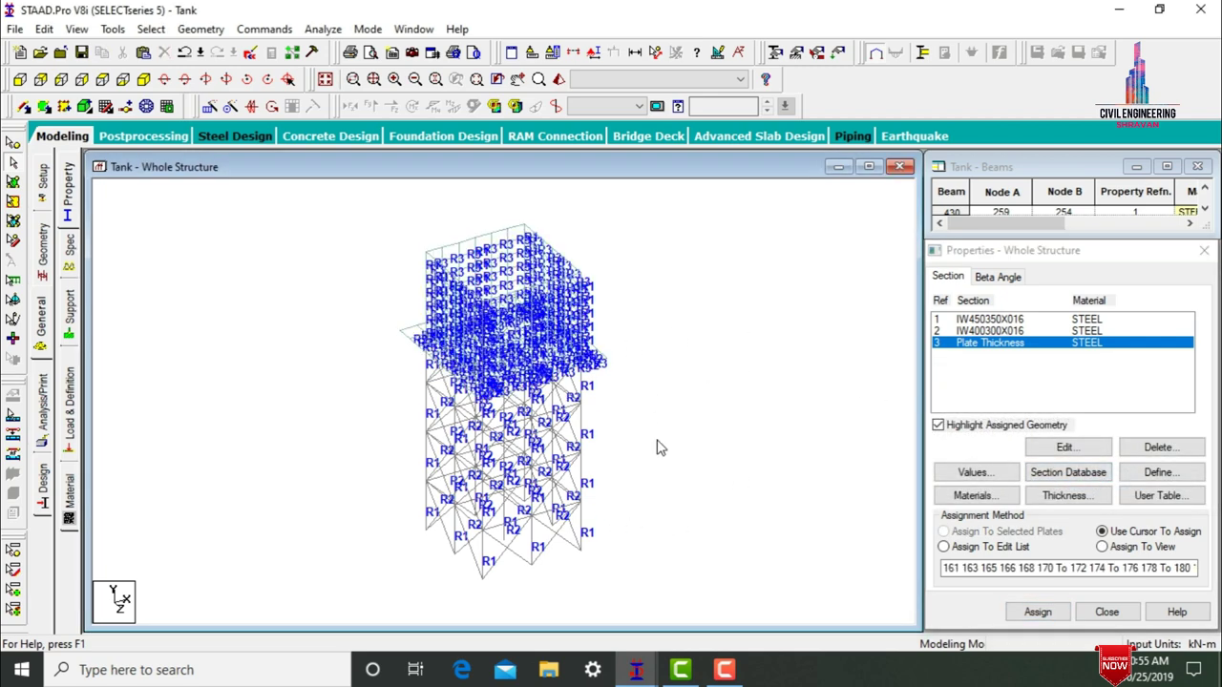
click(1072, 477)
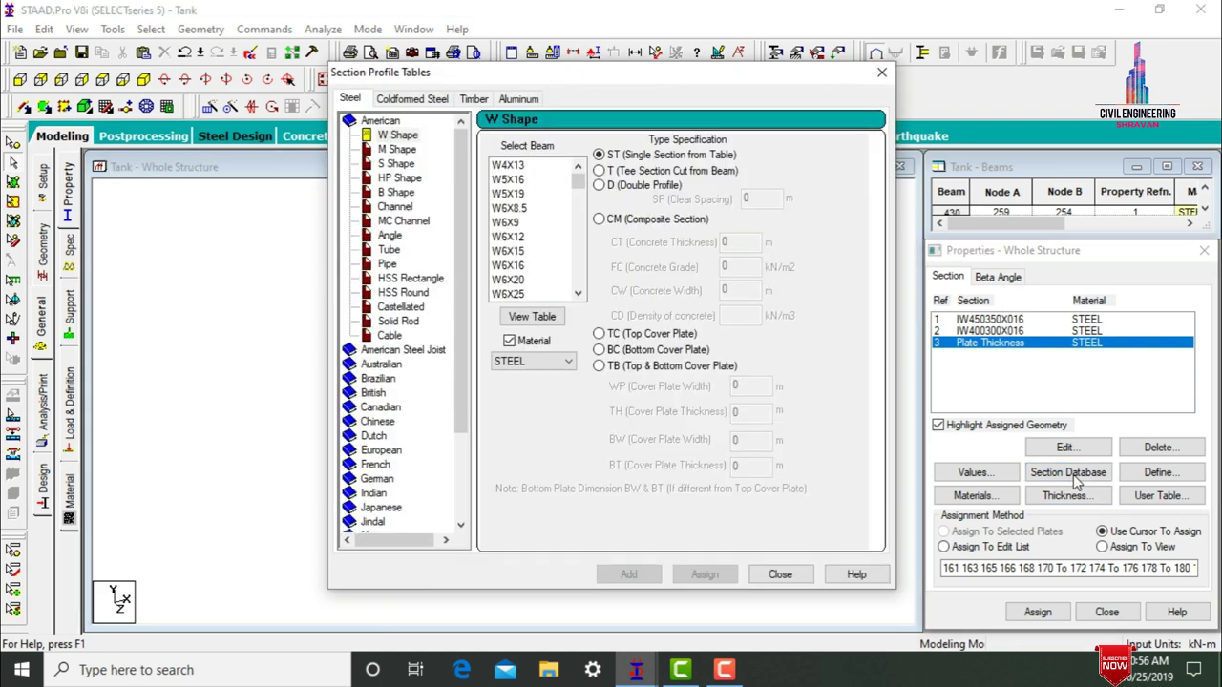
- Add the Indian angle section ISA150x150x20 from the section database as a new property
click(366, 494)
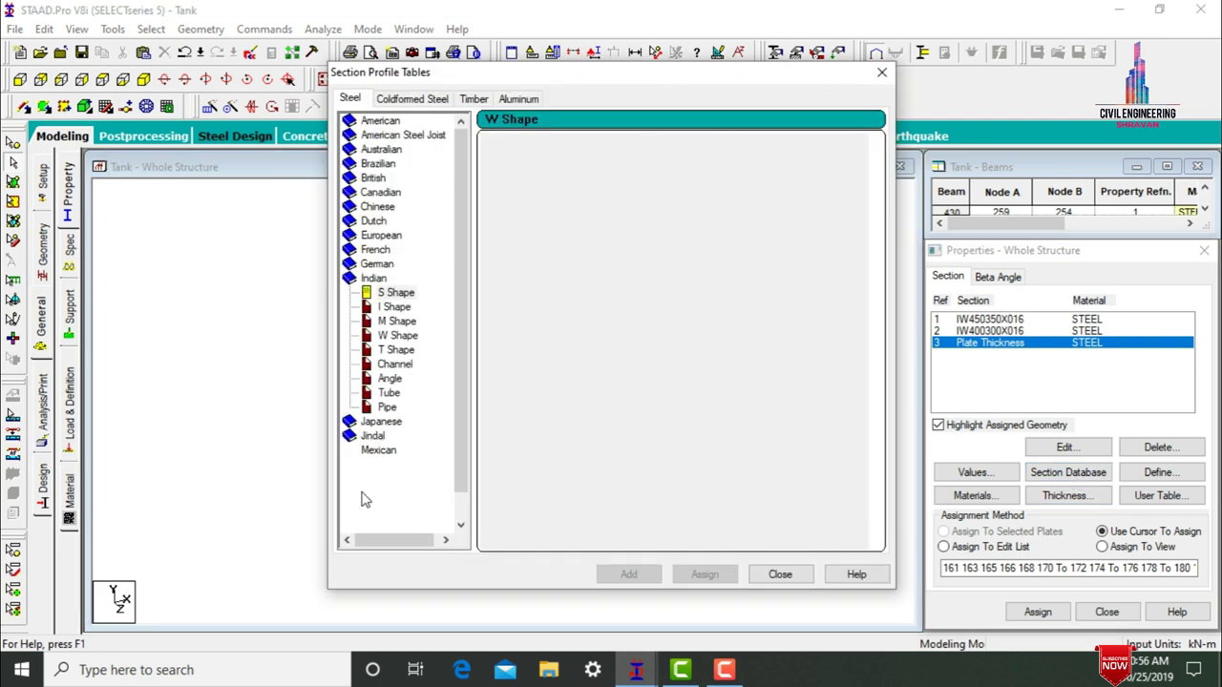
click(390, 380)
drag(574, 191, 573, 284)
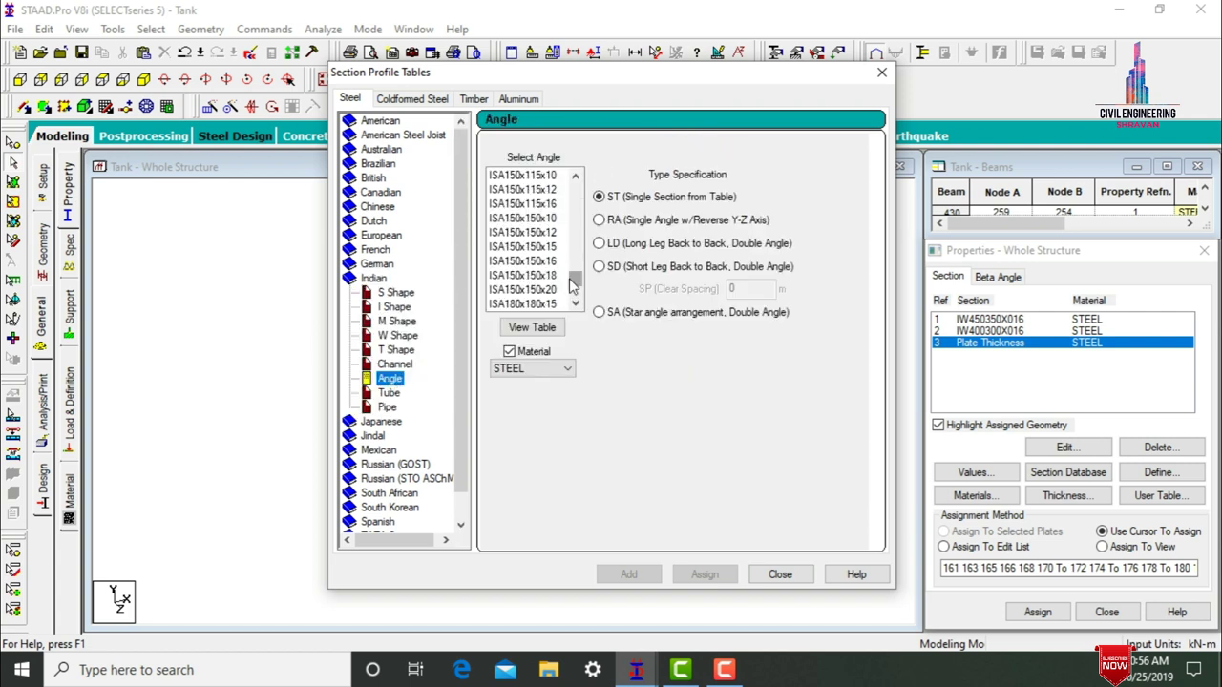
click(508, 290)
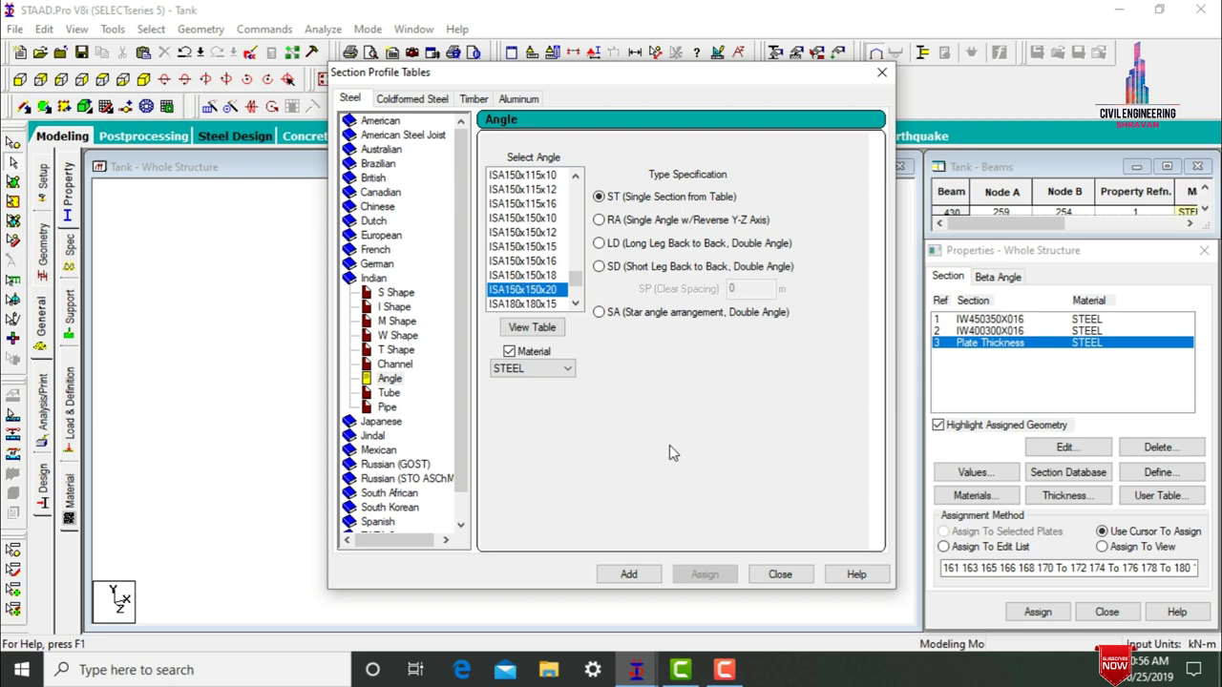
click(630, 573)
click(779, 573)
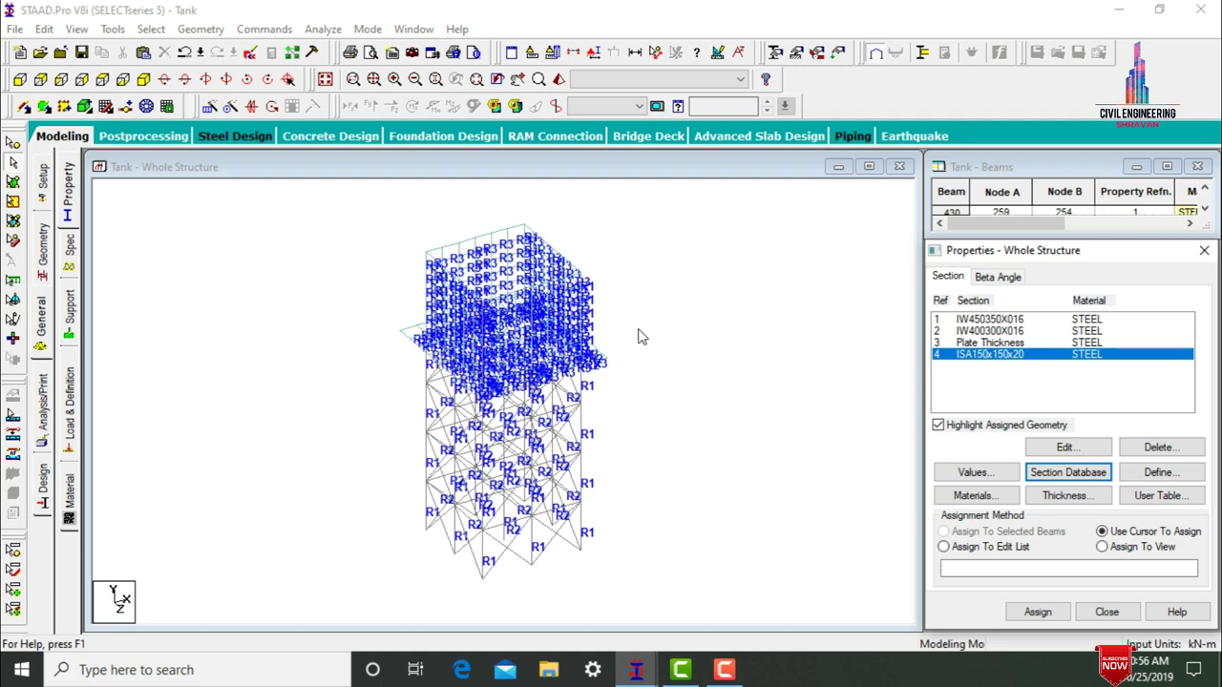
- Assign ISA150x150x20 to all beams missing a property, then show the rendered view
click(143, 30)
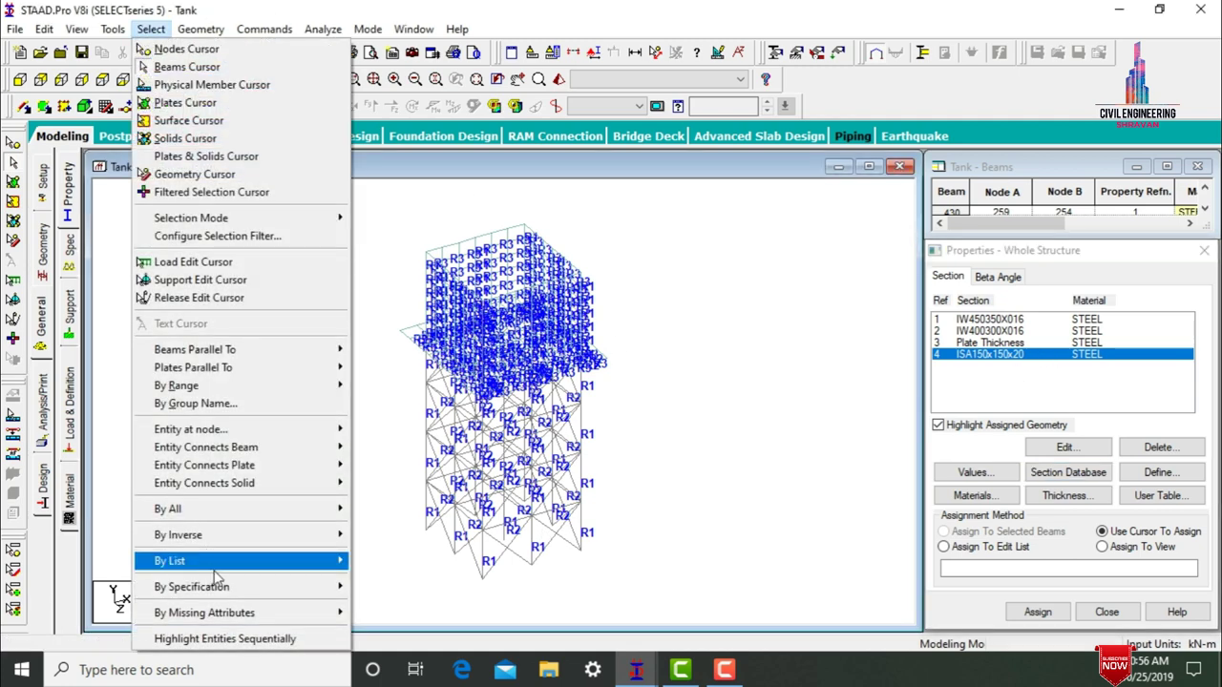
mouse_move(229, 615)
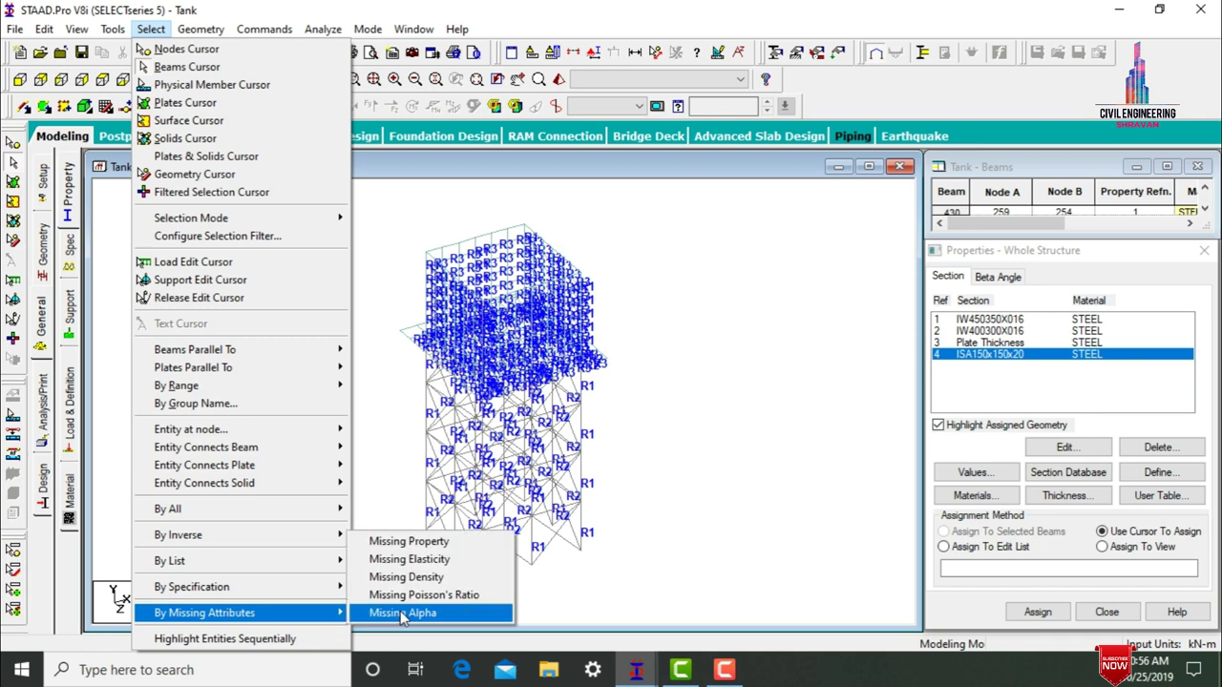
click(399, 541)
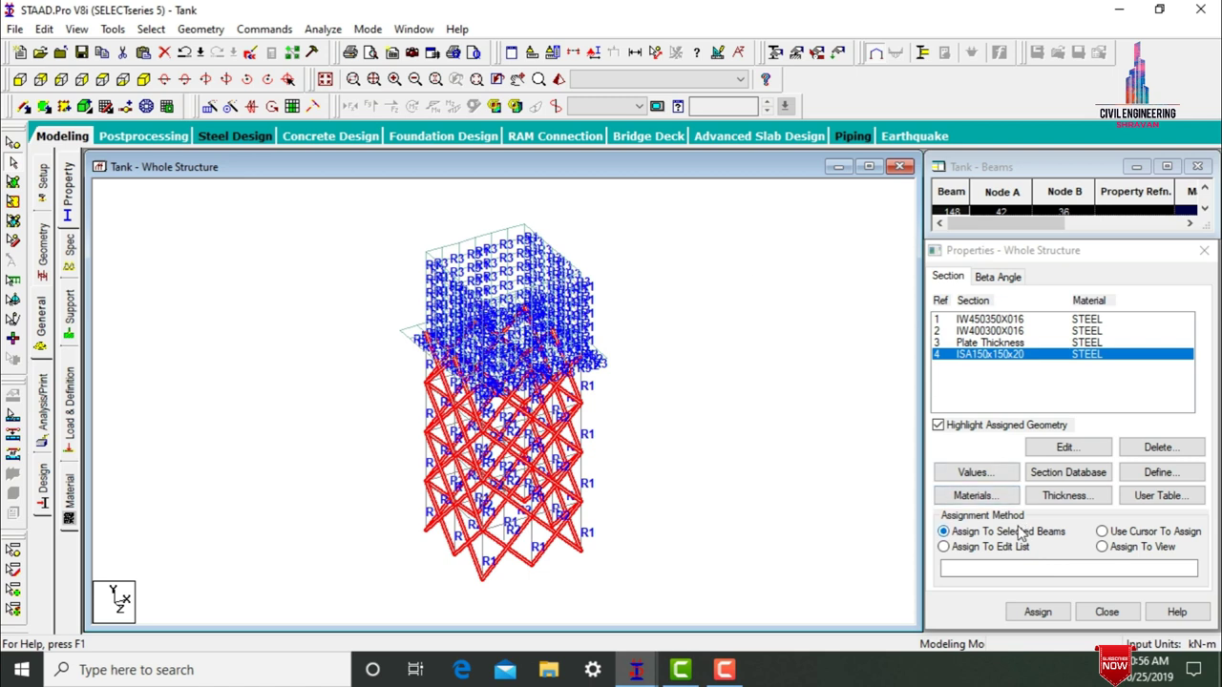
click(1037, 613)
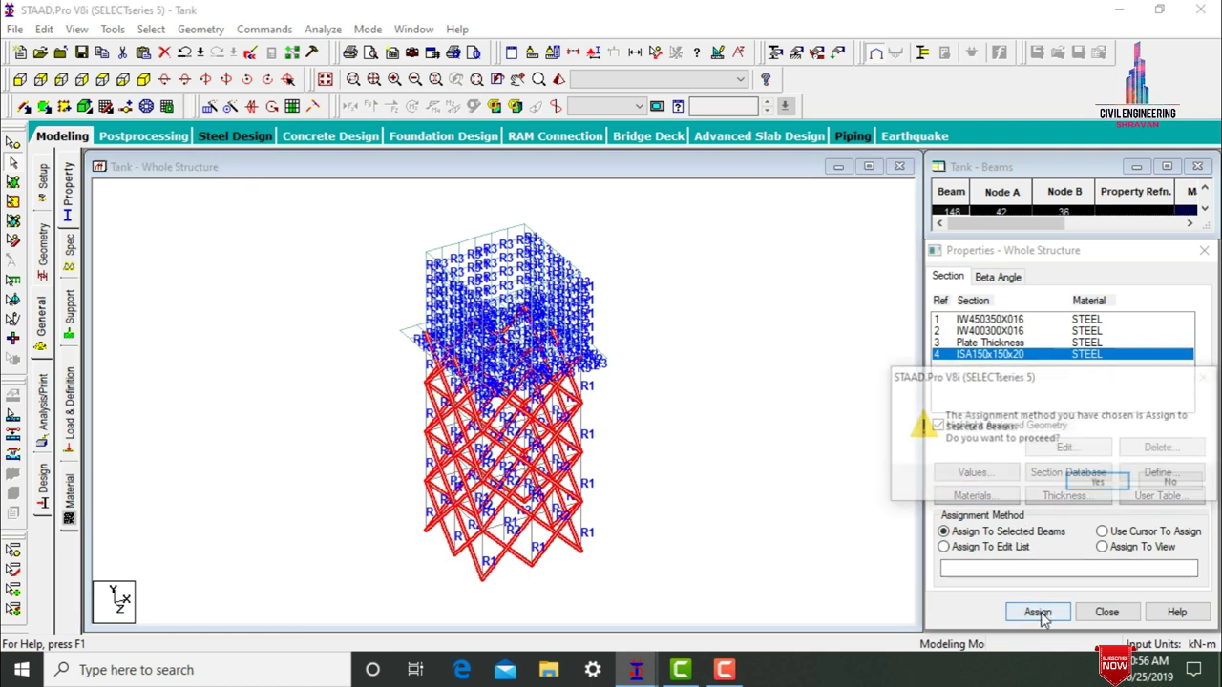
click(1105, 483)
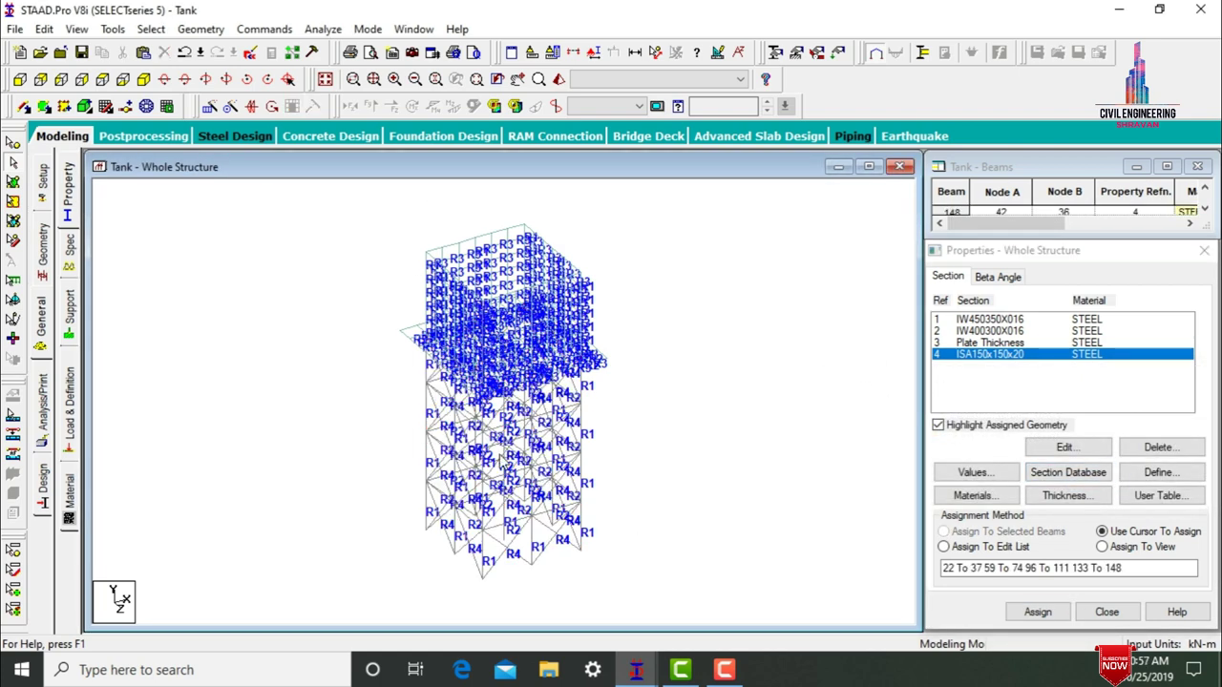
click(553, 101)
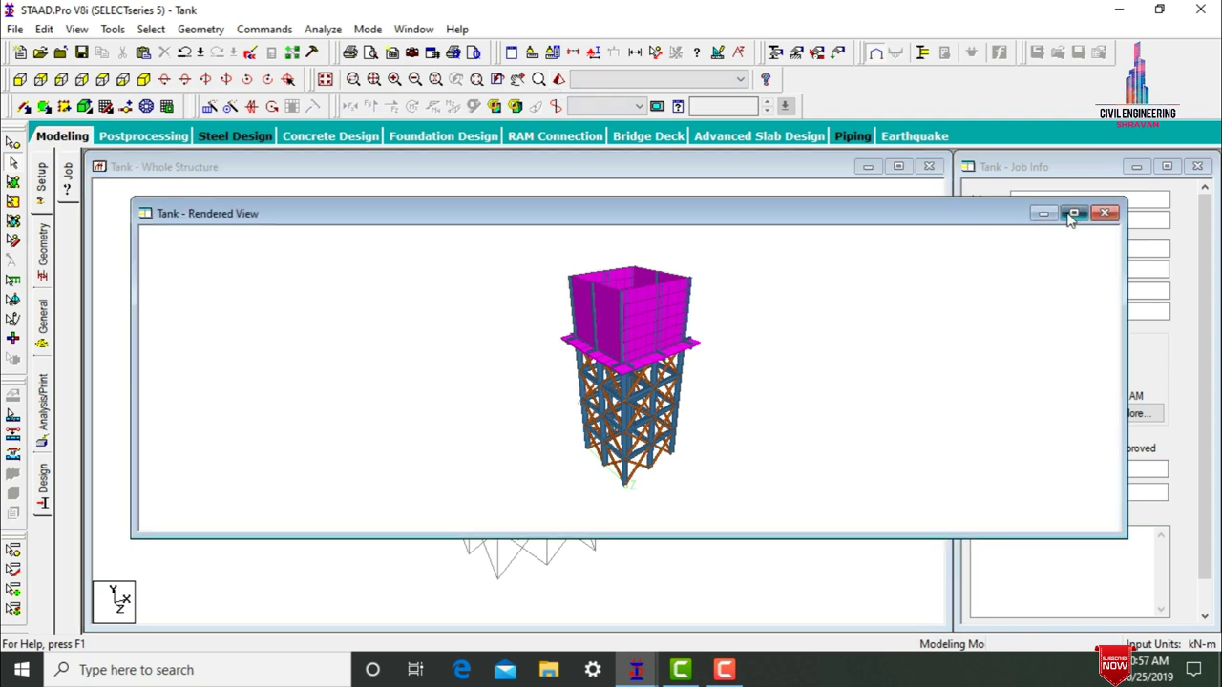
- Maximize the rendered tank and orbit it to a tilted side view, then return to the Property page
click(1072, 212)
drag(721, 260, 659, 324)
drag(735, 365, 628, 264)
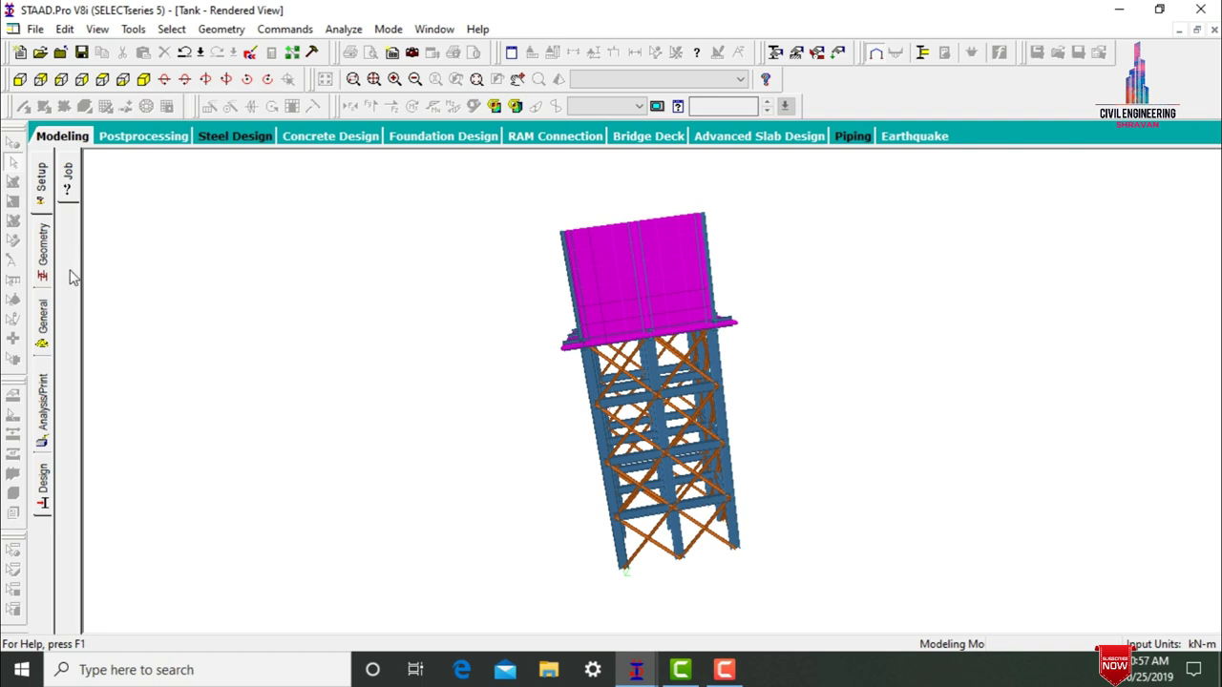
click(42, 319)
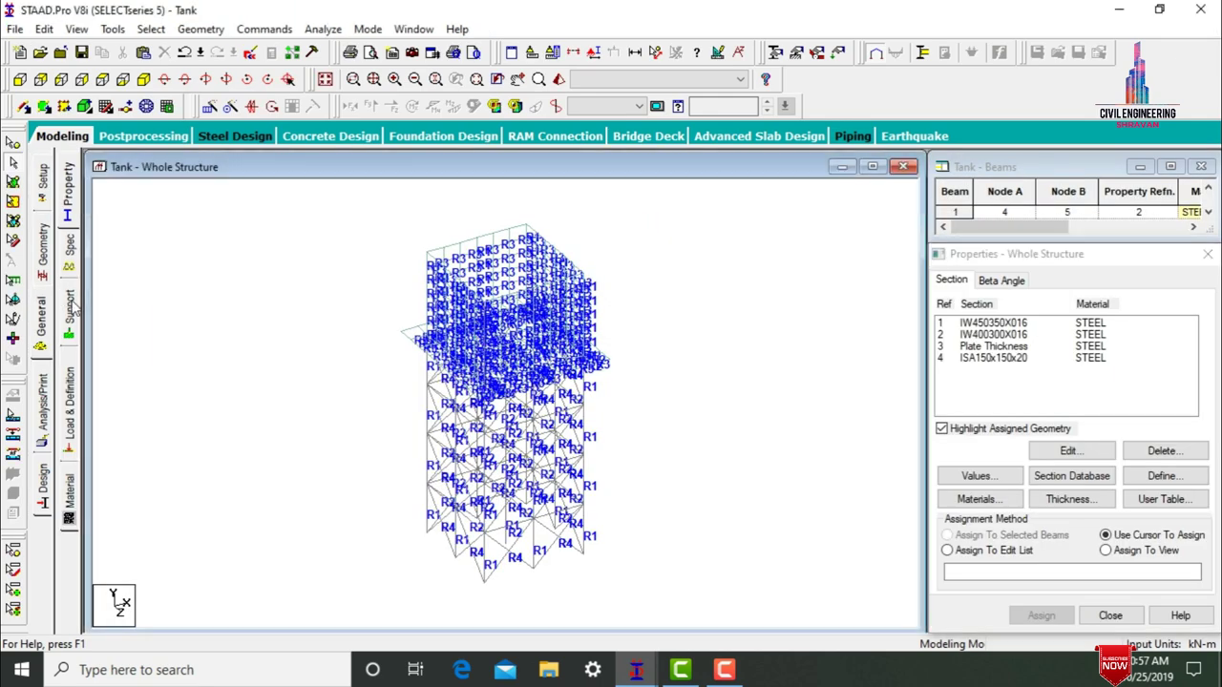
- Create a new fixed support type as Support 2
click(72, 308)
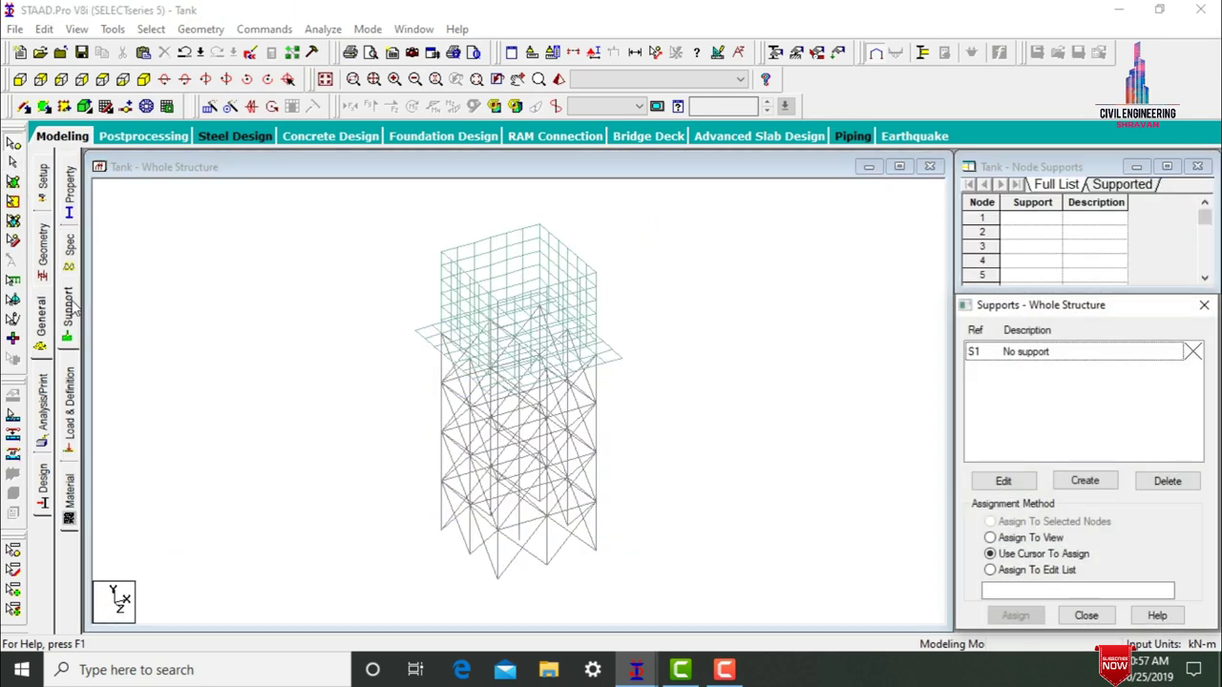
click(1079, 481)
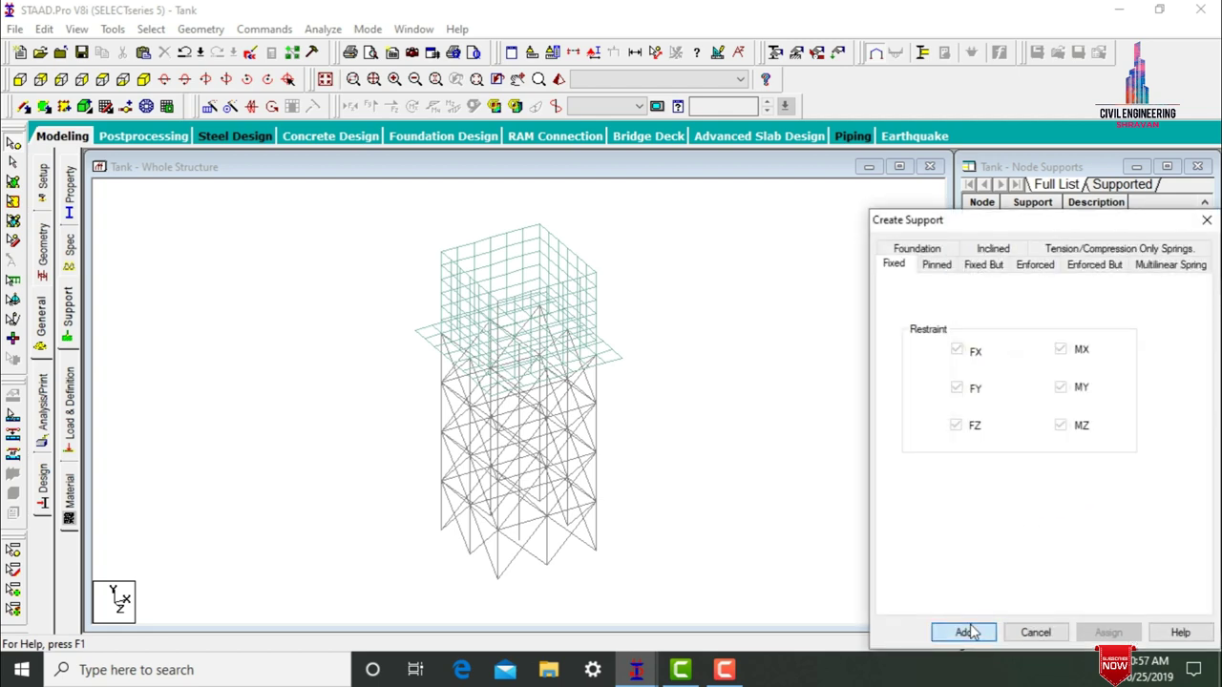
click(969, 632)
- Assign Support 2 to the nine leg base nodes selected in front elevation
click(988, 382)
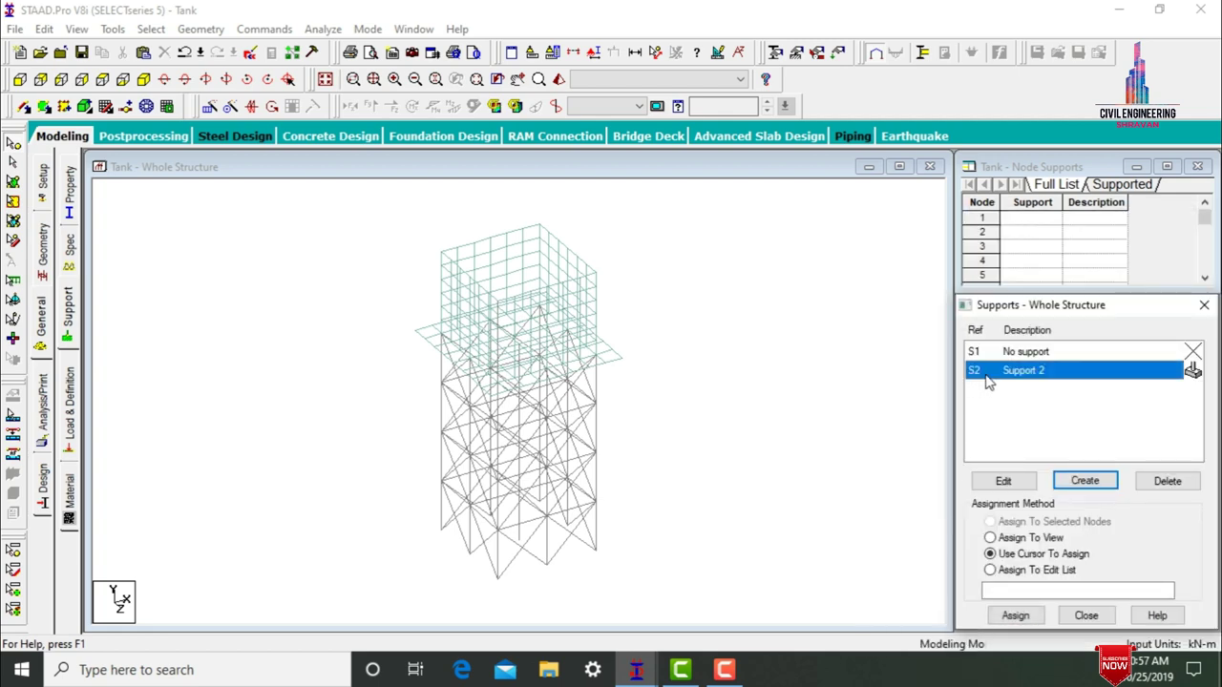
click(18, 80)
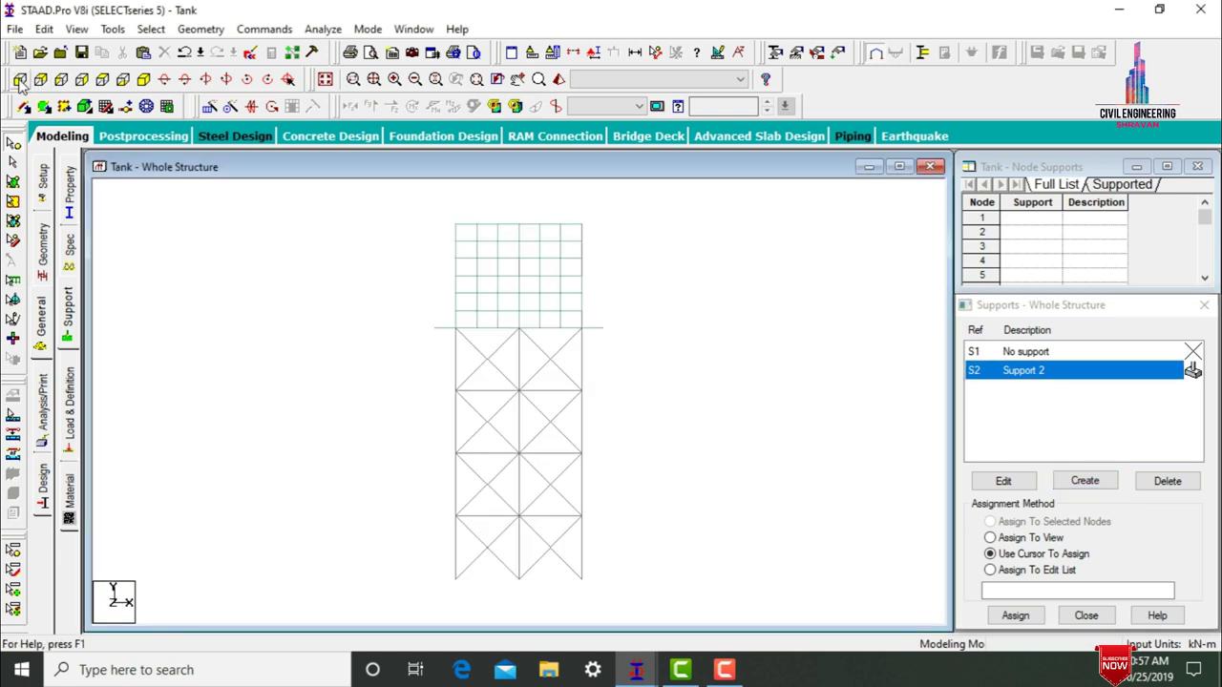
drag(431, 580, 605, 590)
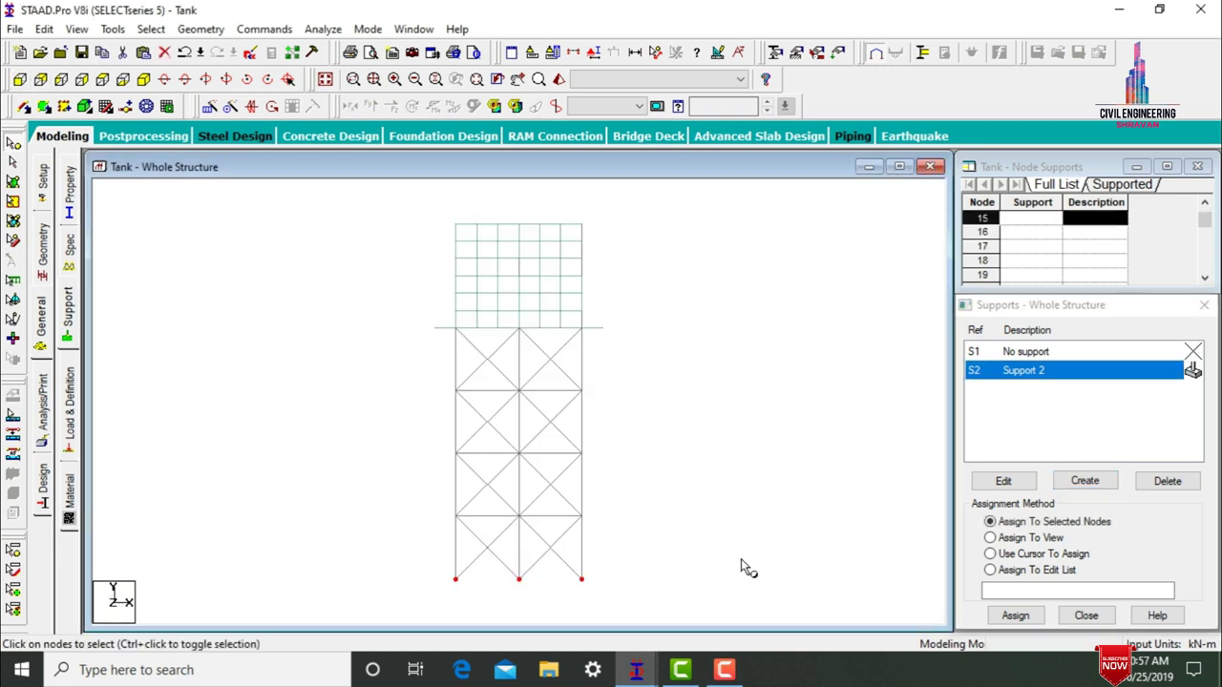
click(1044, 522)
click(1015, 615)
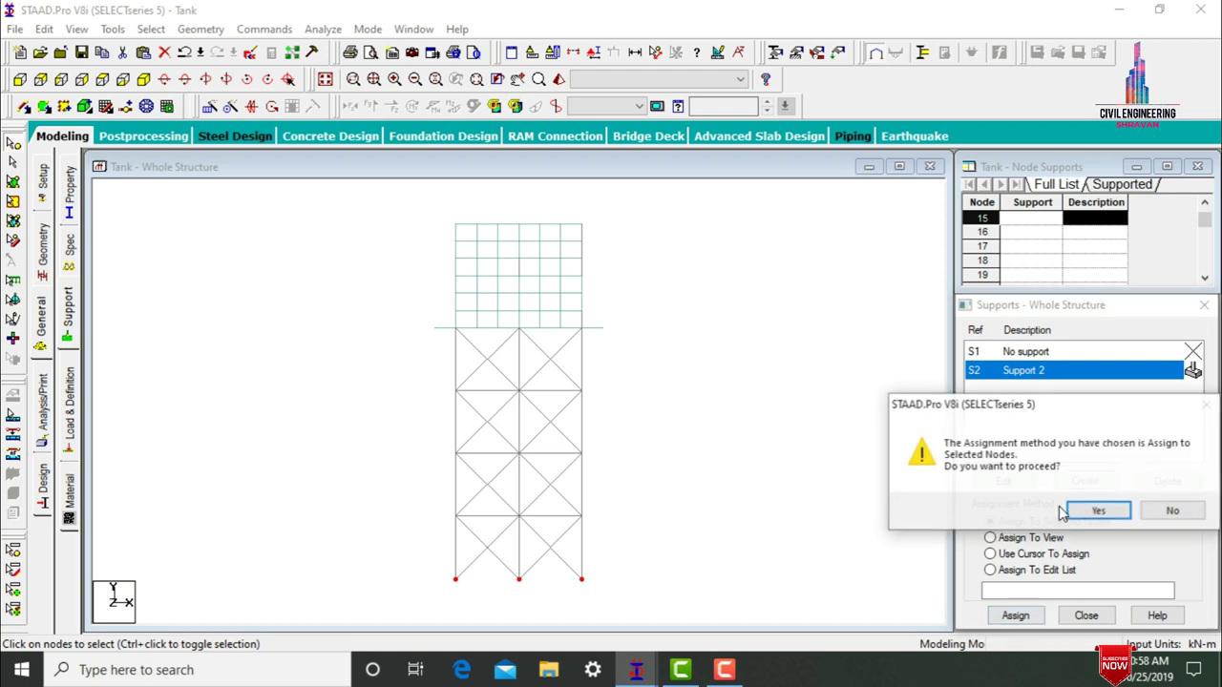
click(1091, 507)
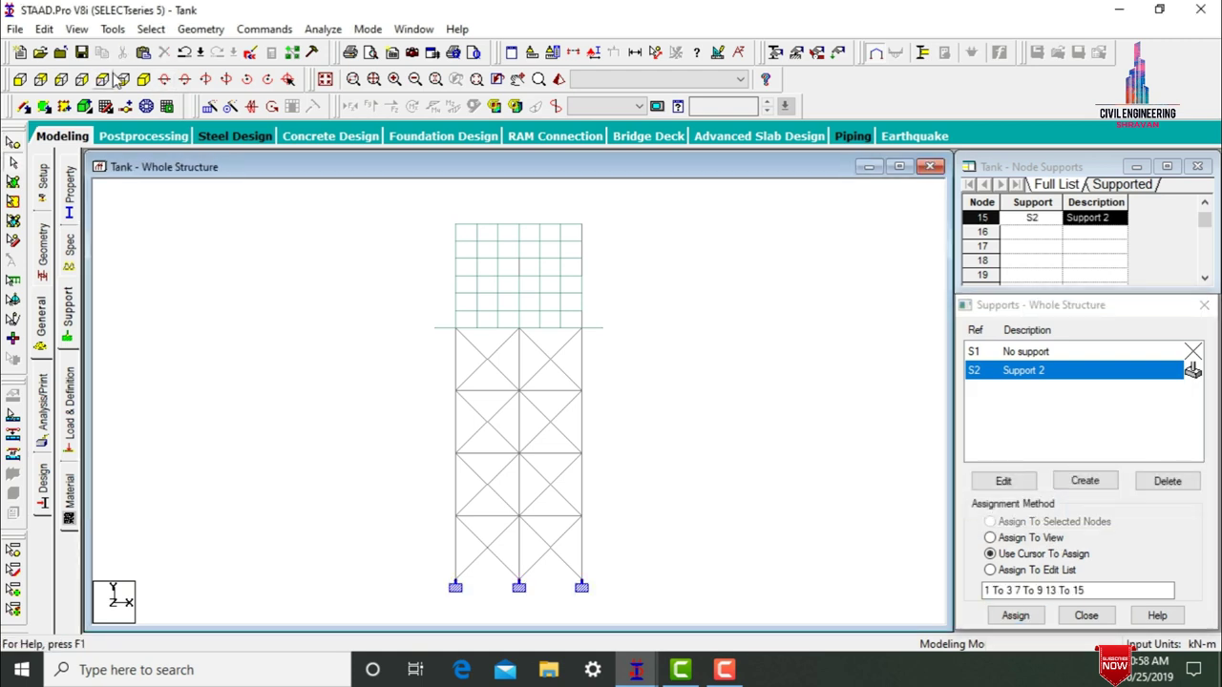
click(145, 80)
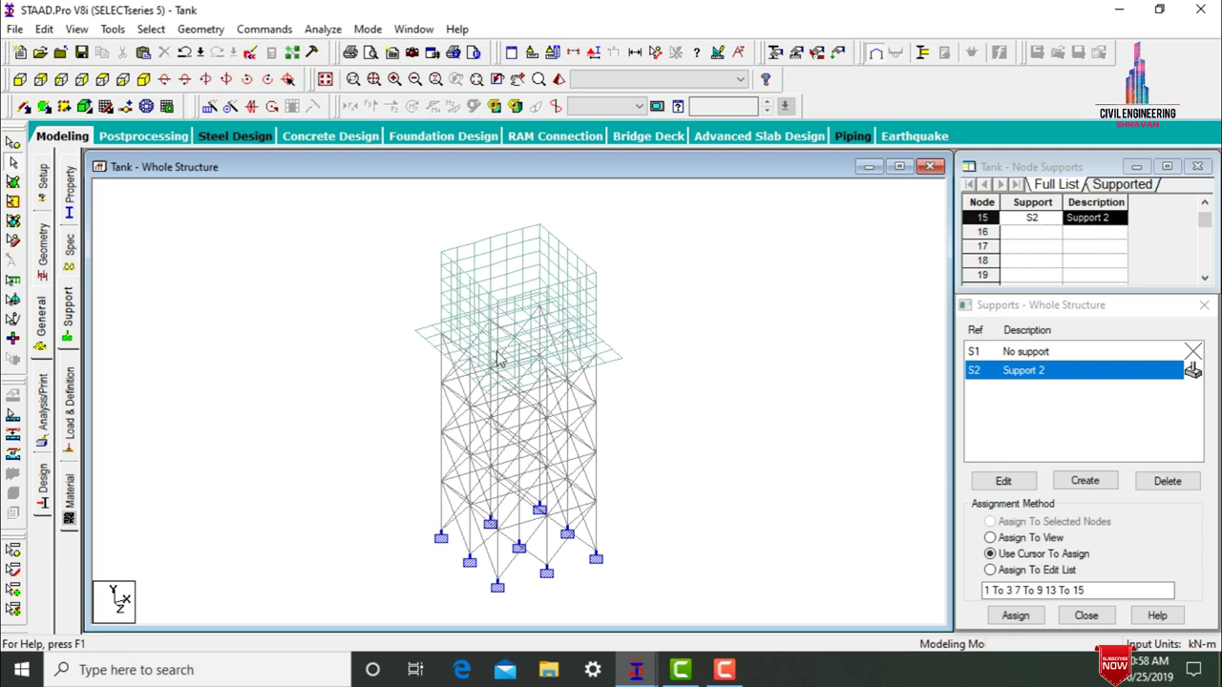
click(76, 404)
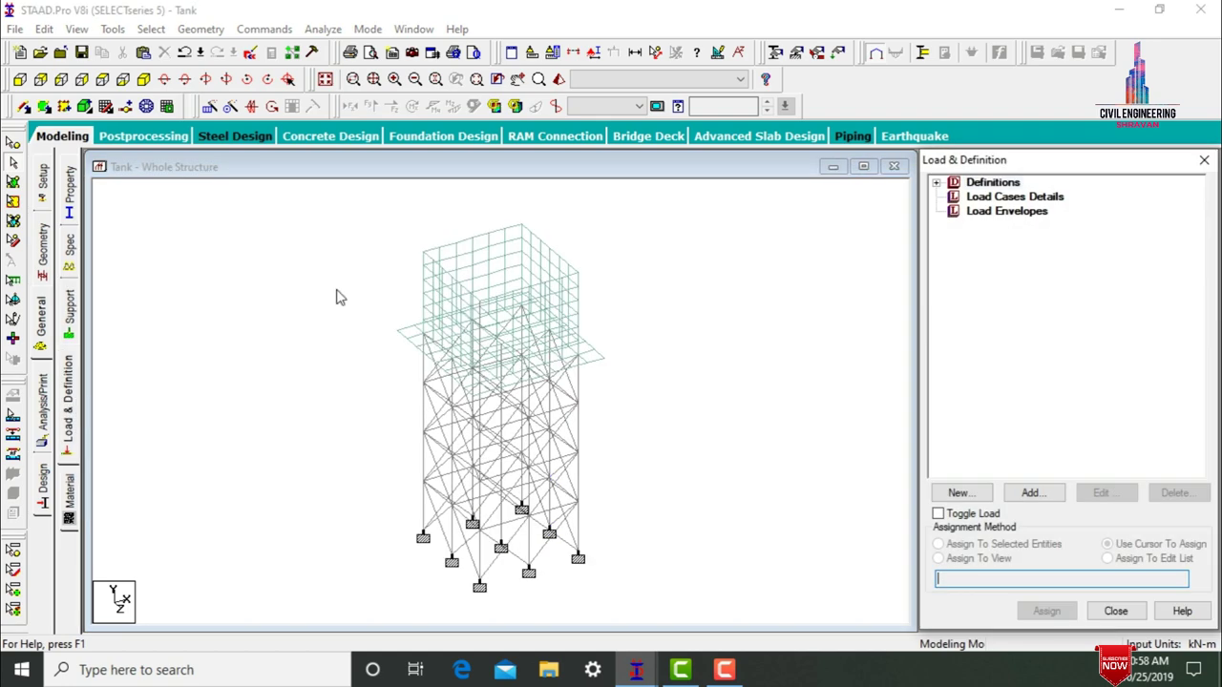
- Add primary load case 1 of Dead type titled DL
click(989, 197)
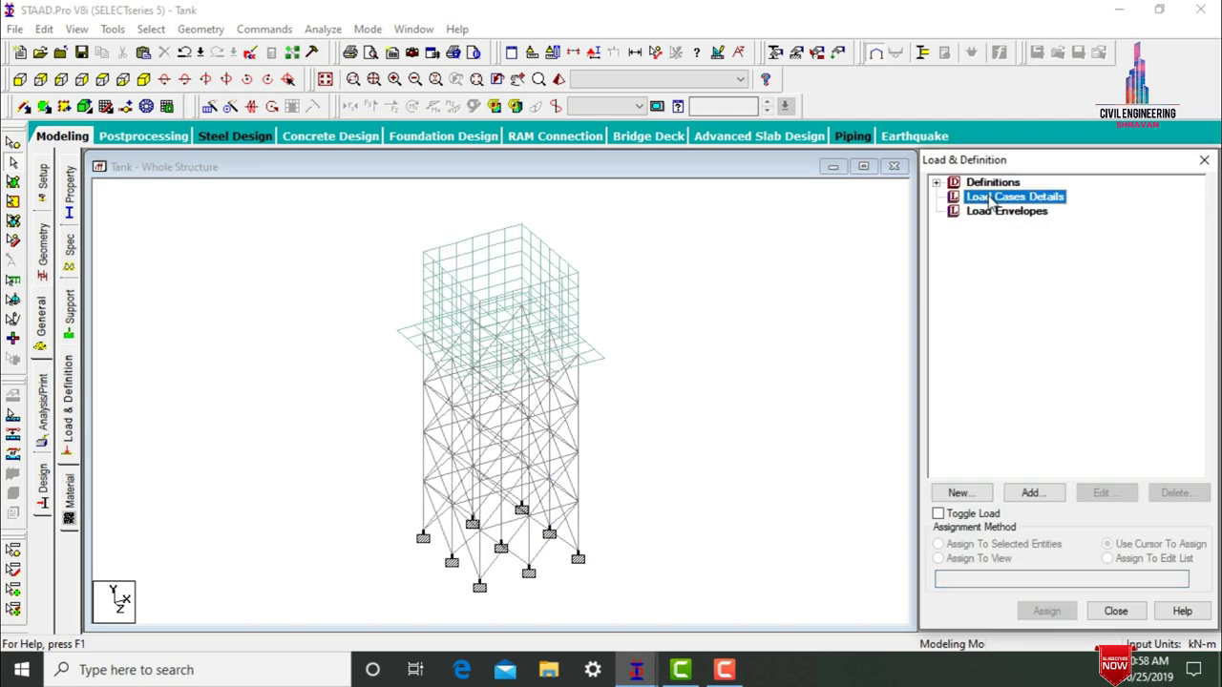
click(1032, 492)
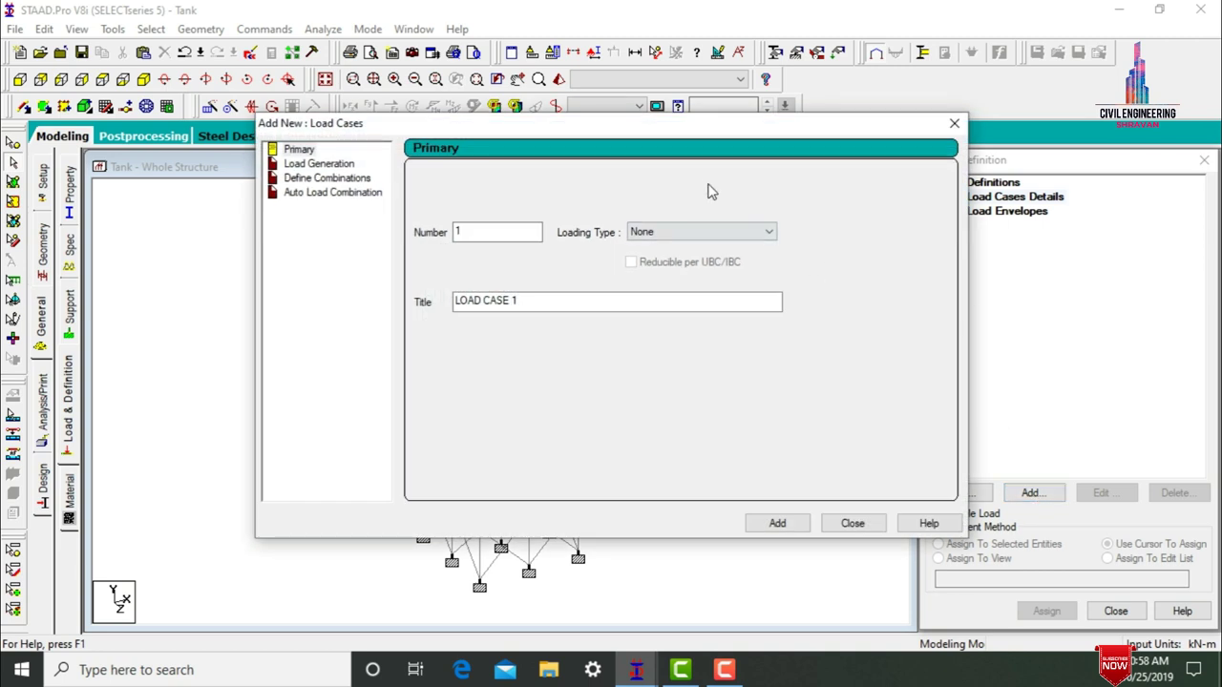
click(689, 233)
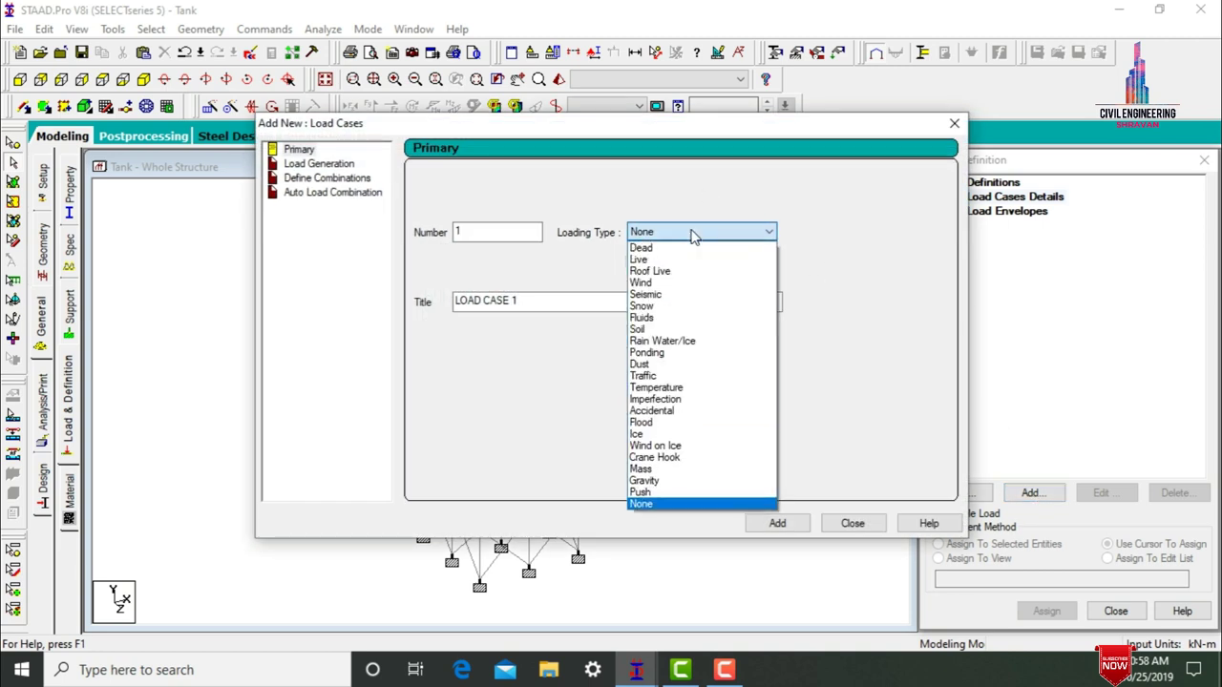
click(640, 248)
key(Tab)
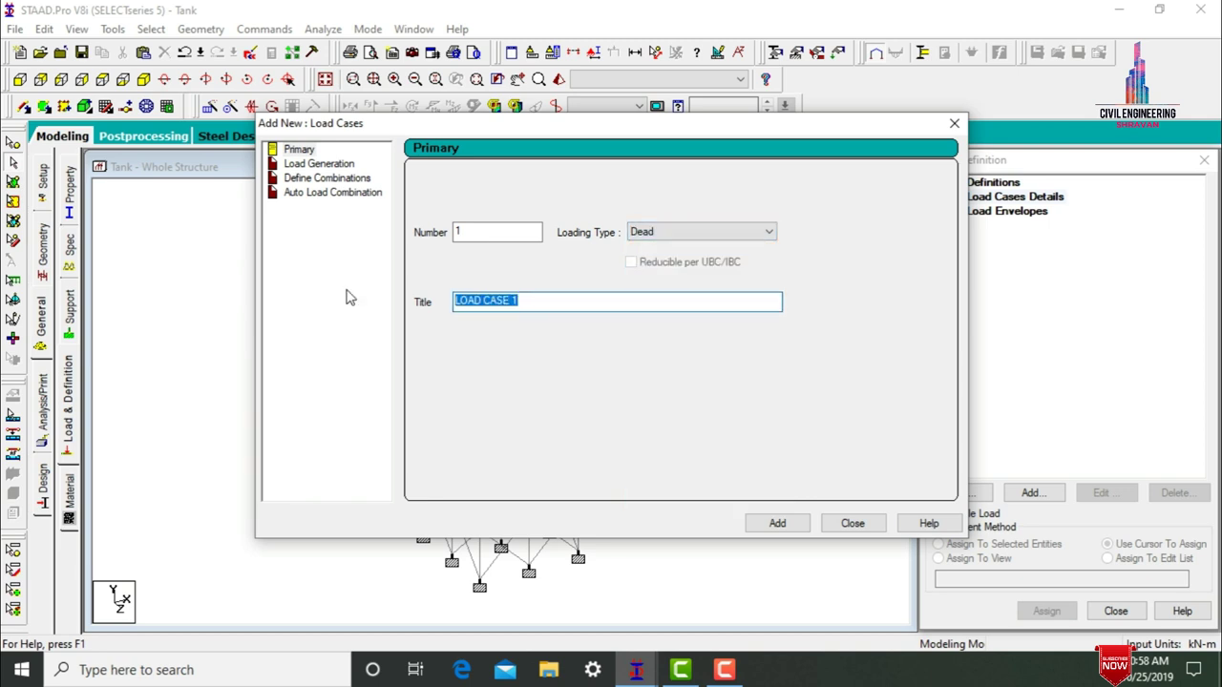
text(DL)
key(Return)
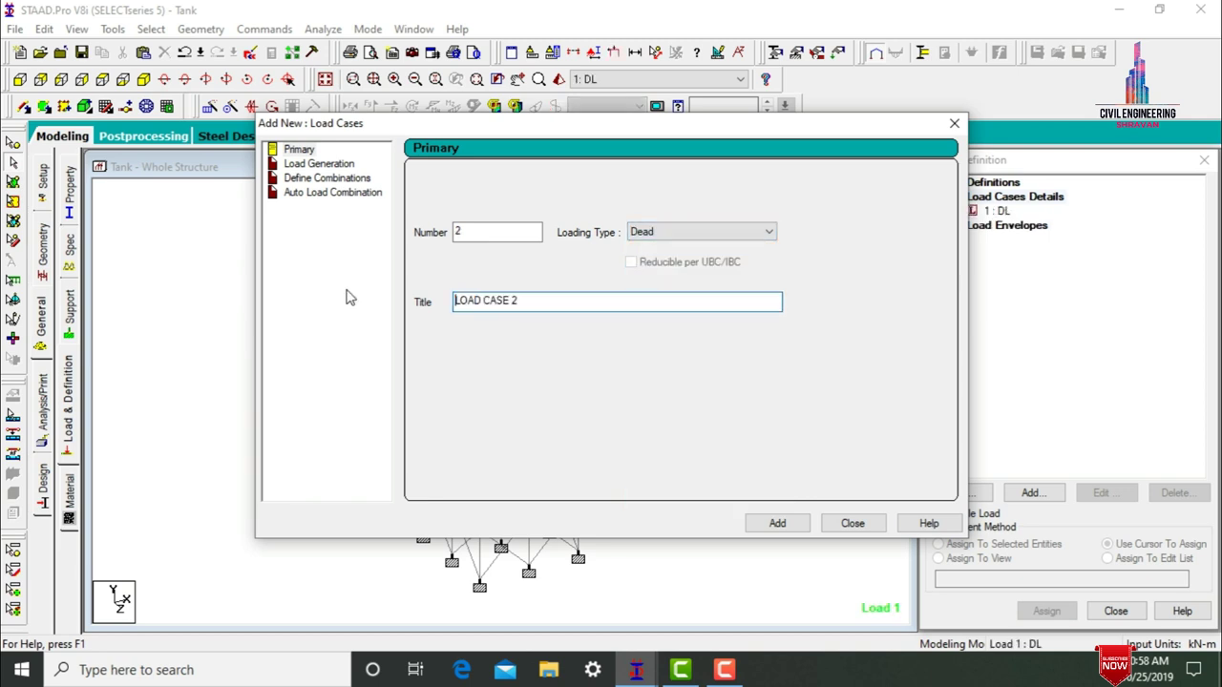
- Add primary load case 2 of Fluids type titled WP
click(678, 235)
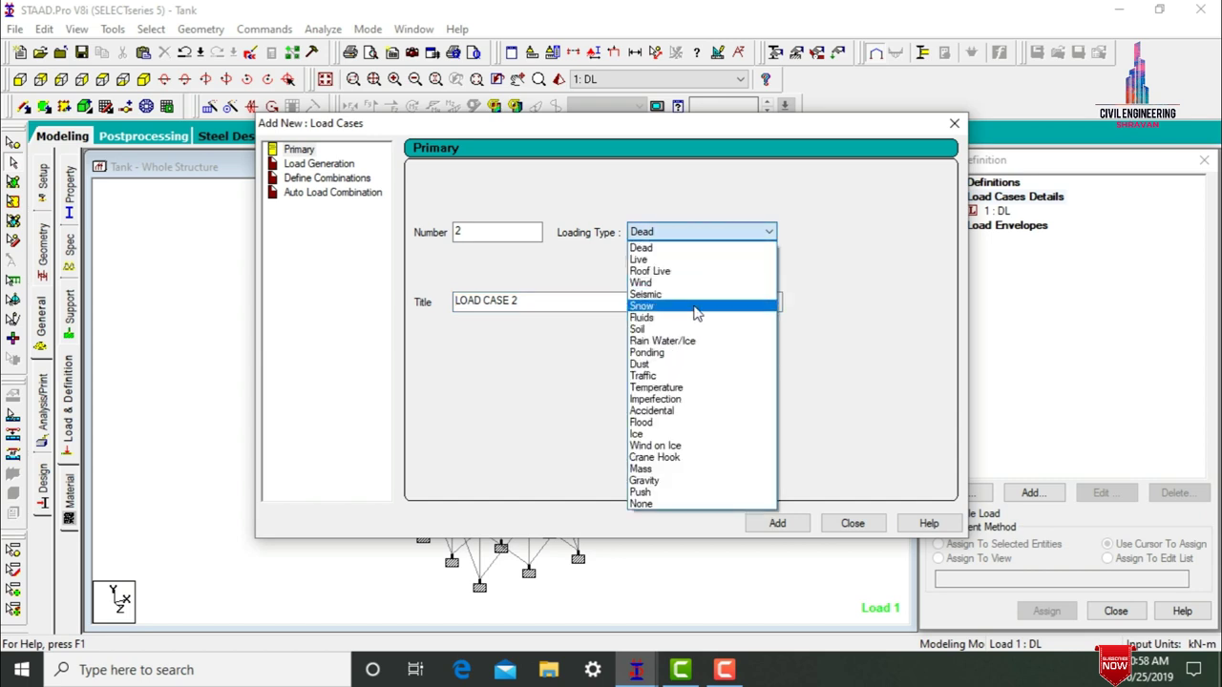
click(699, 320)
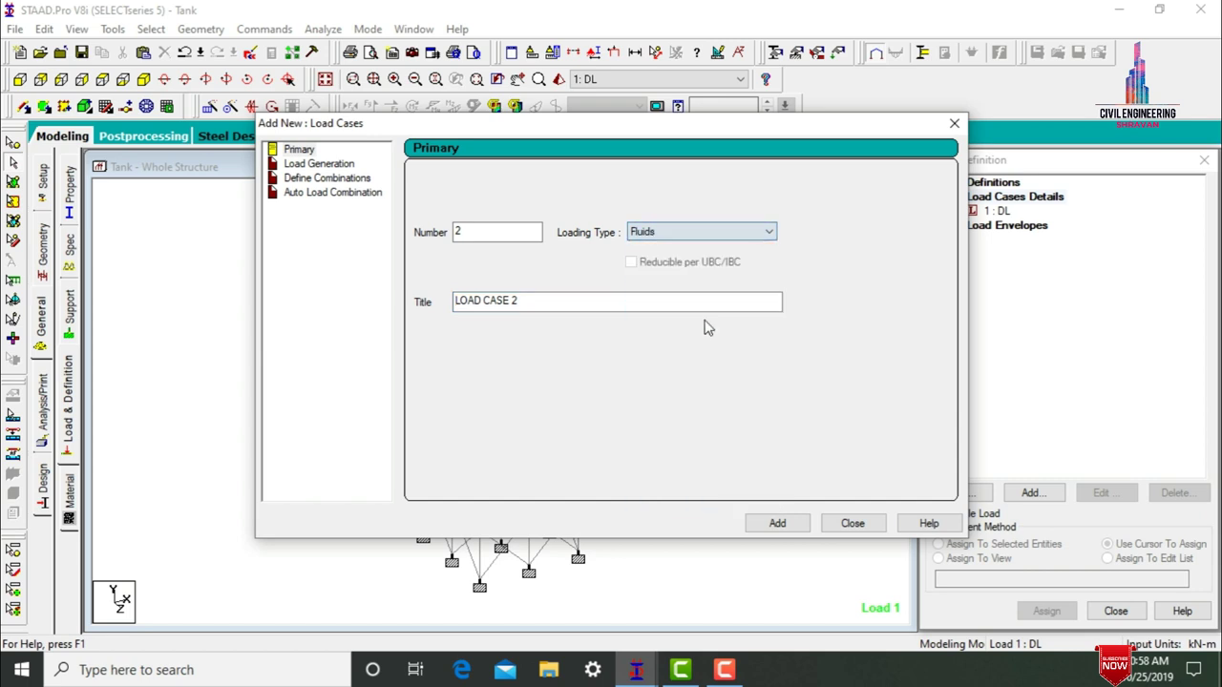
click(561, 299)
drag(553, 302, 407, 303)
text(WP)
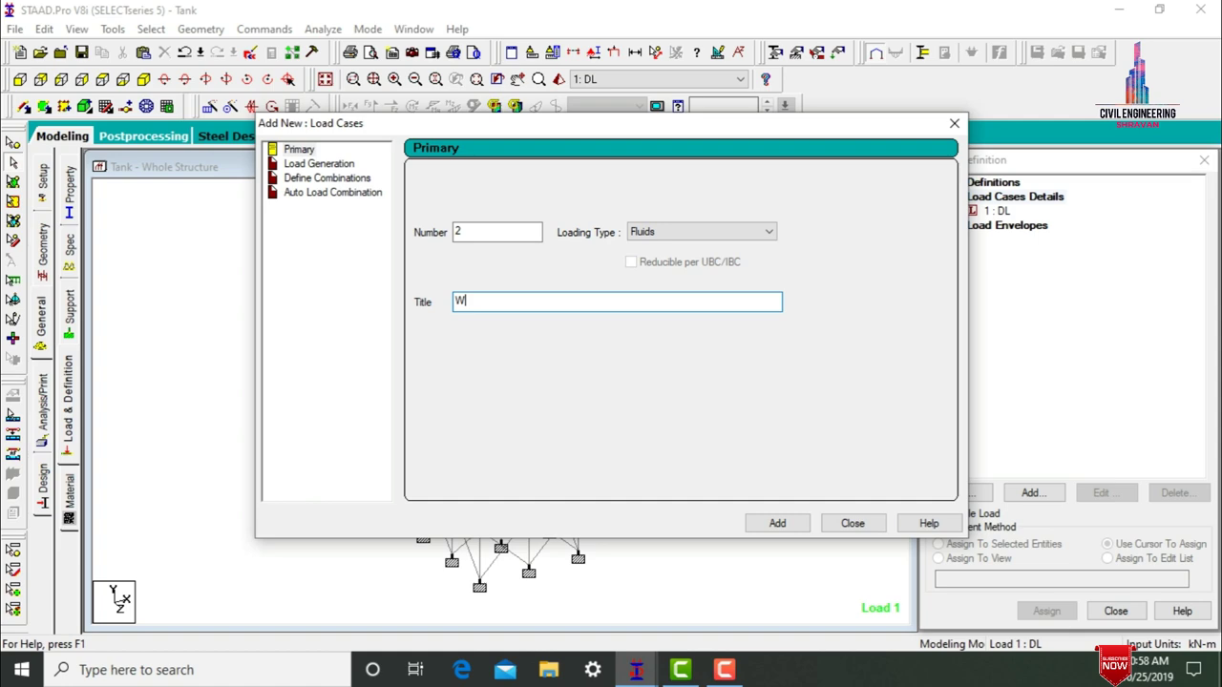
key(Return)
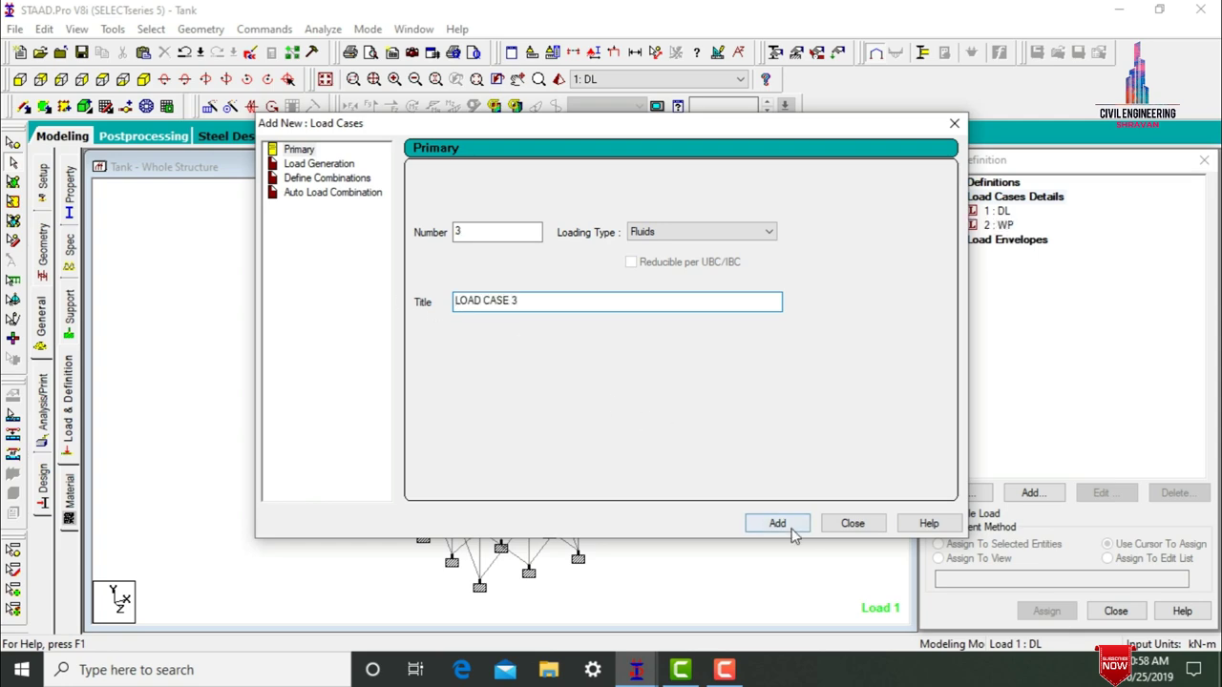
click(849, 523)
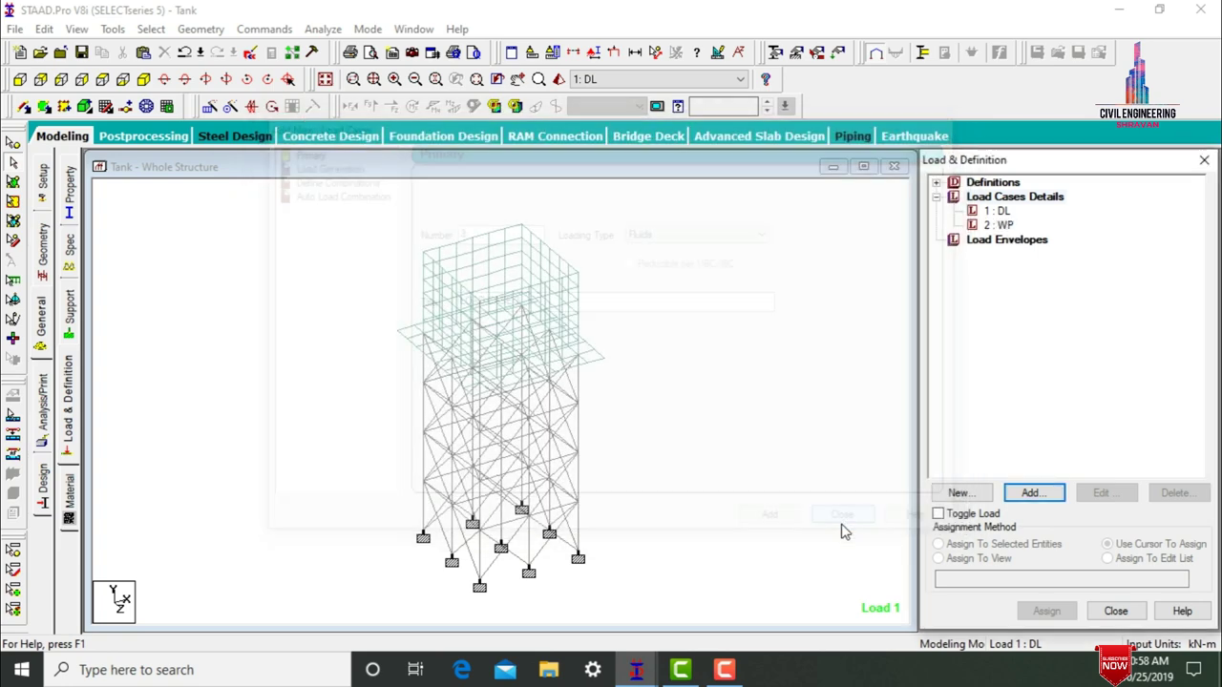
click(995, 211)
- Add a SELFWEIGHT Y -1 load to DL and assign it to all members 1 to 440
click(1032, 494)
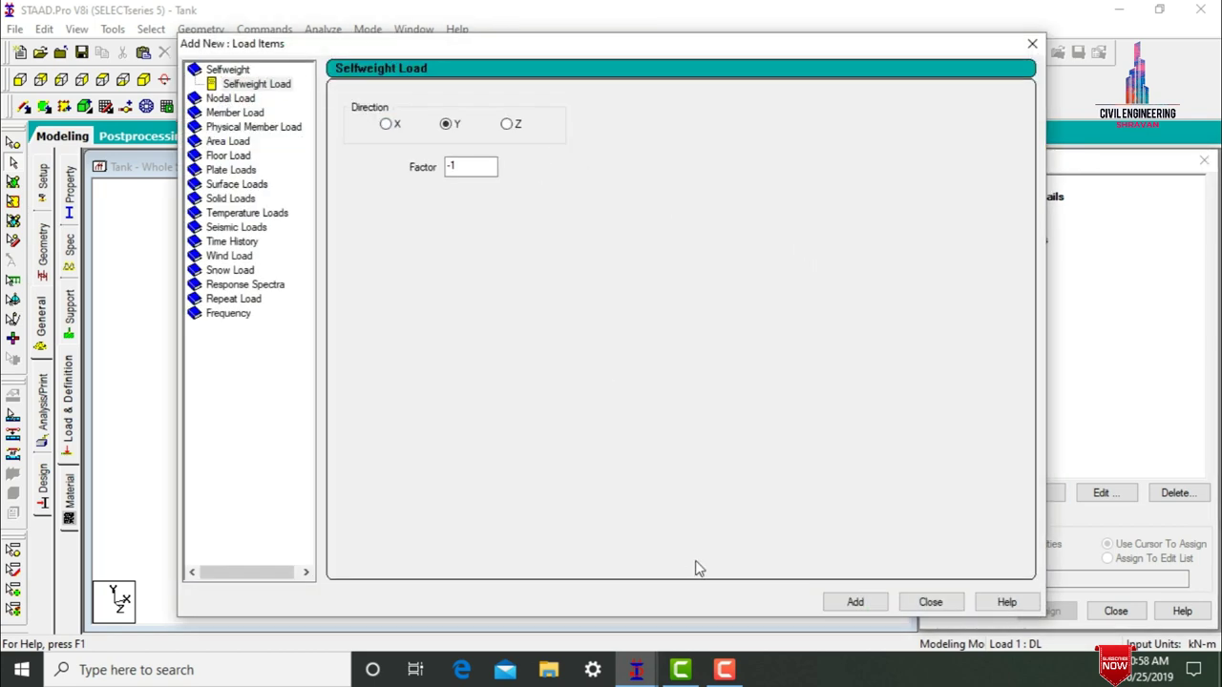
click(854, 601)
click(926, 602)
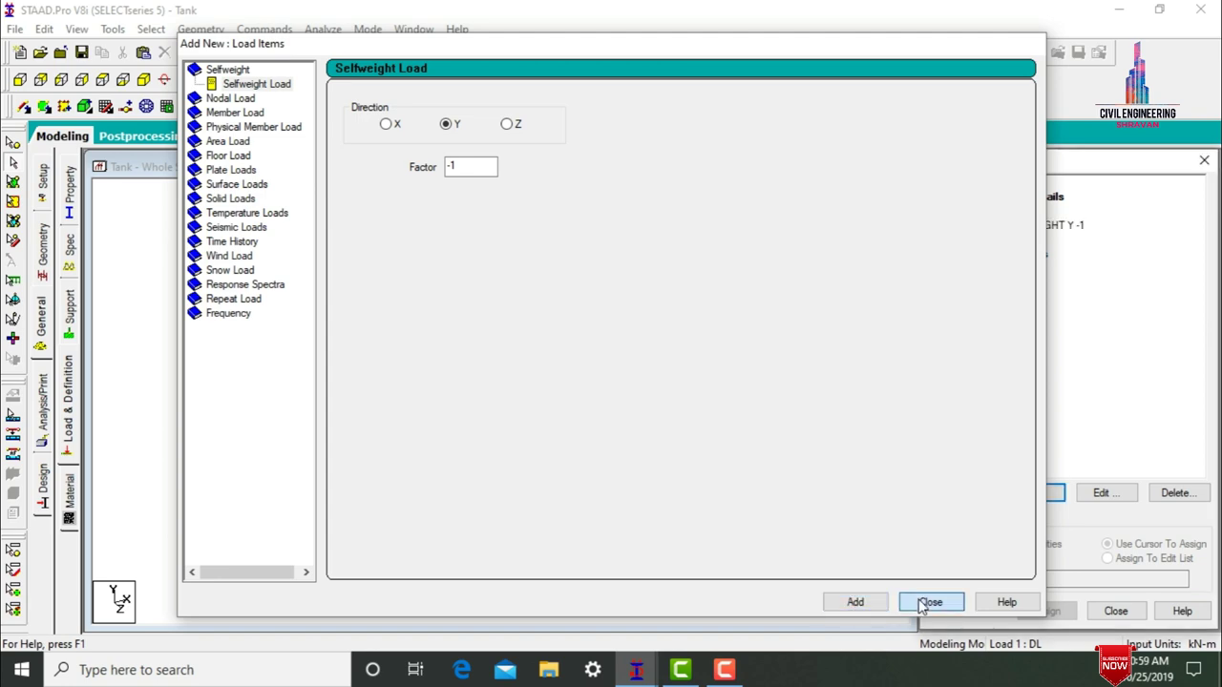
click(1012, 226)
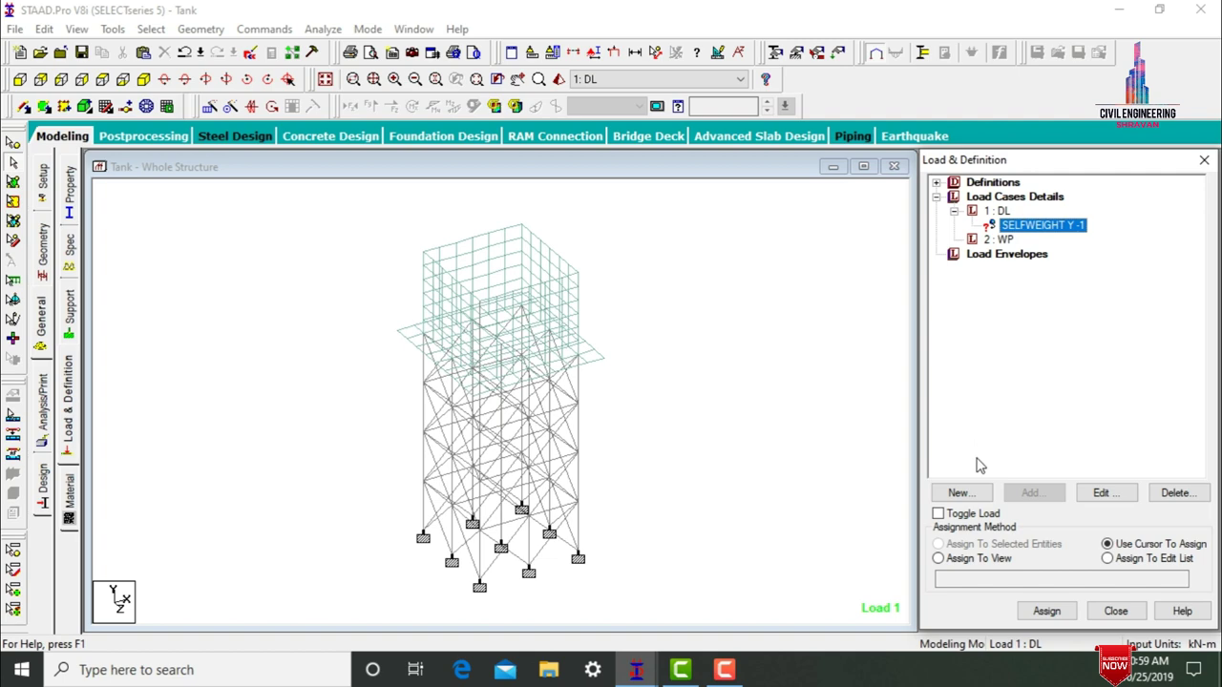
click(938, 559)
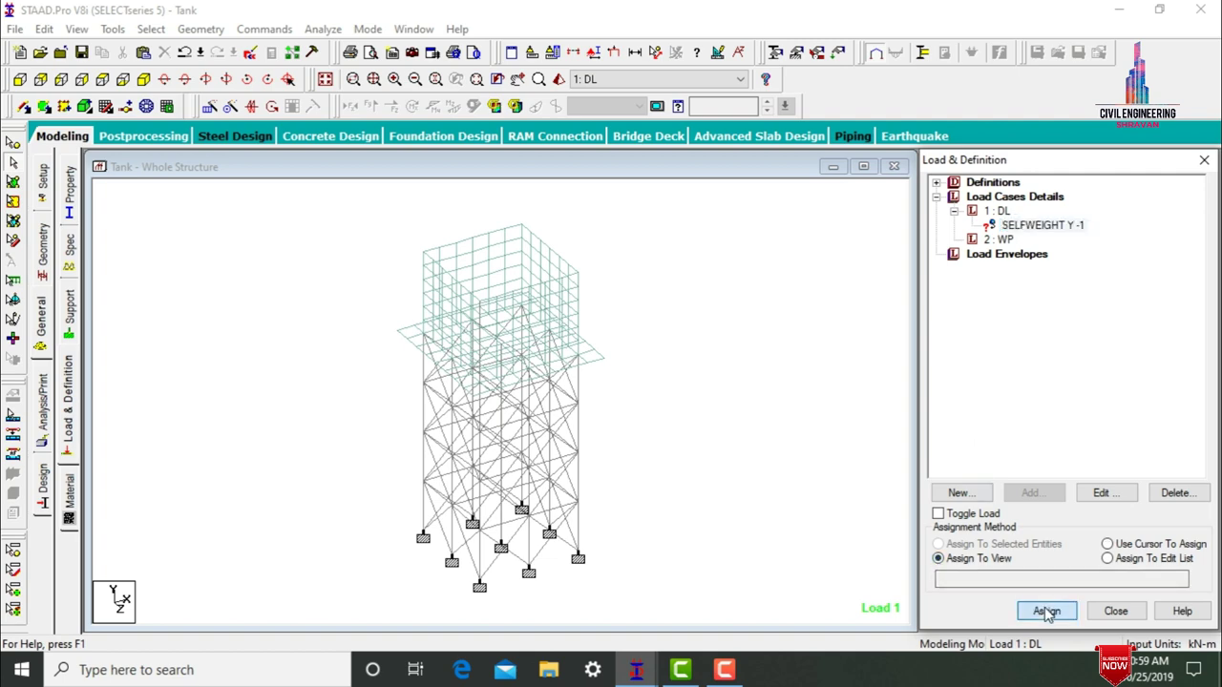
click(1043, 610)
click(1098, 436)
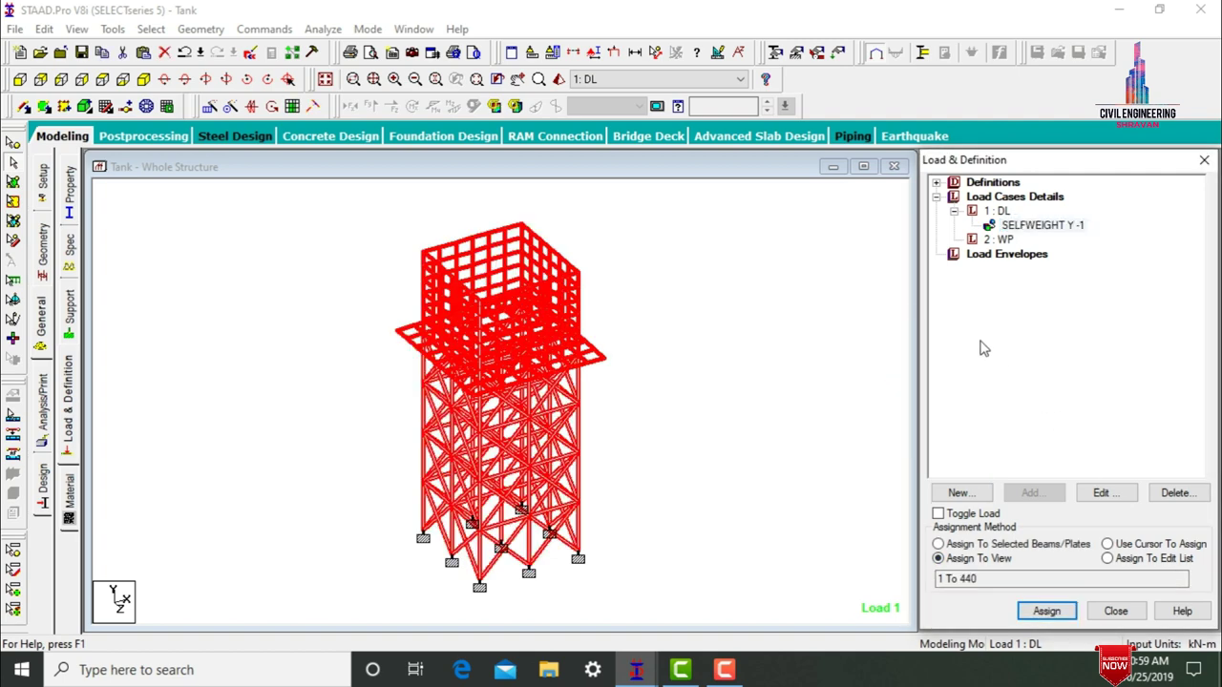
click(1003, 240)
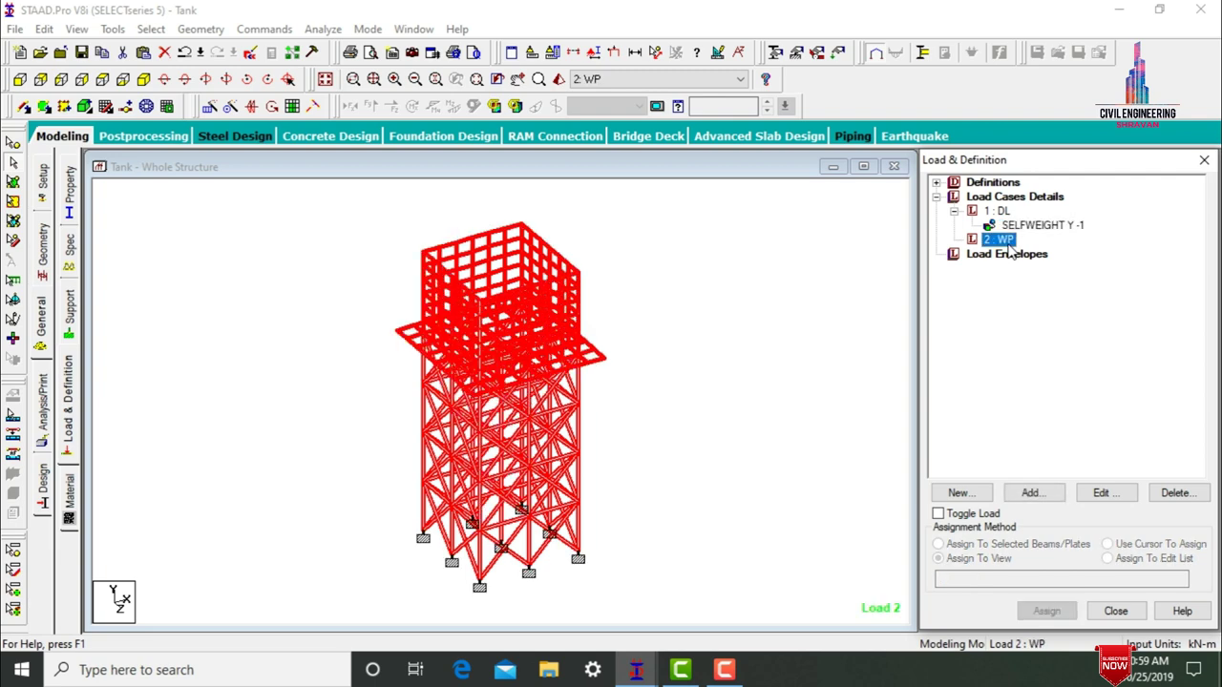
- Start a hydrostatic plate load for WP and box-select the tank plates
click(839, 319)
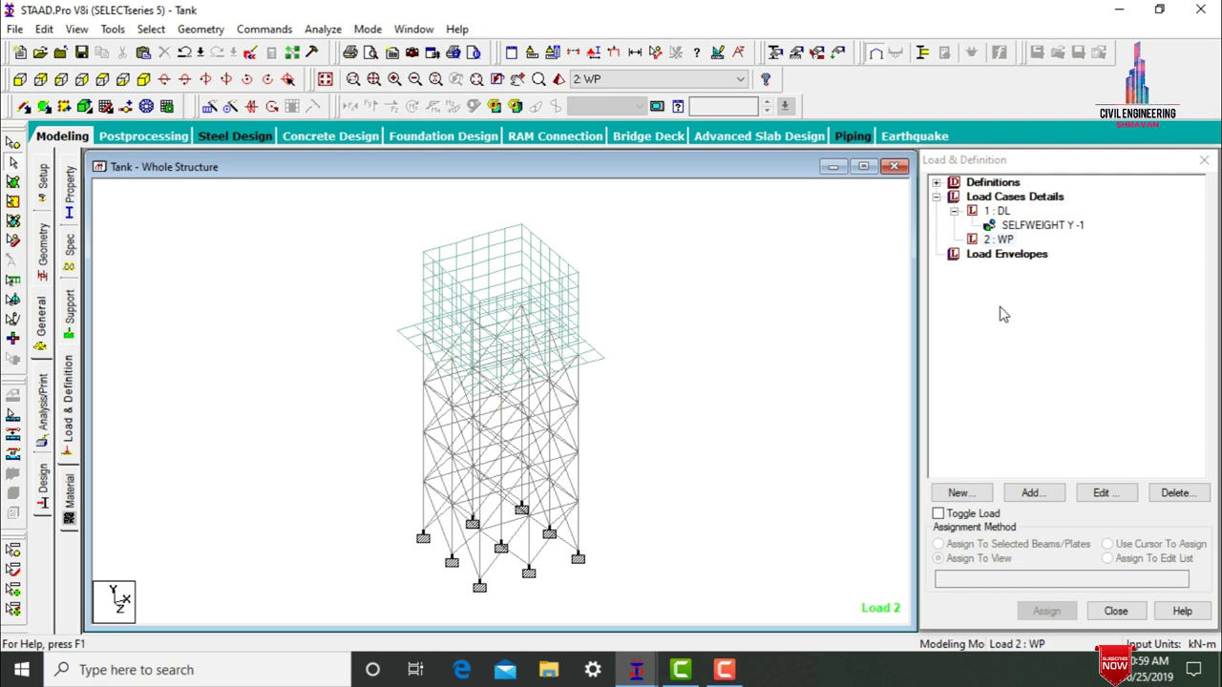
click(1031, 493)
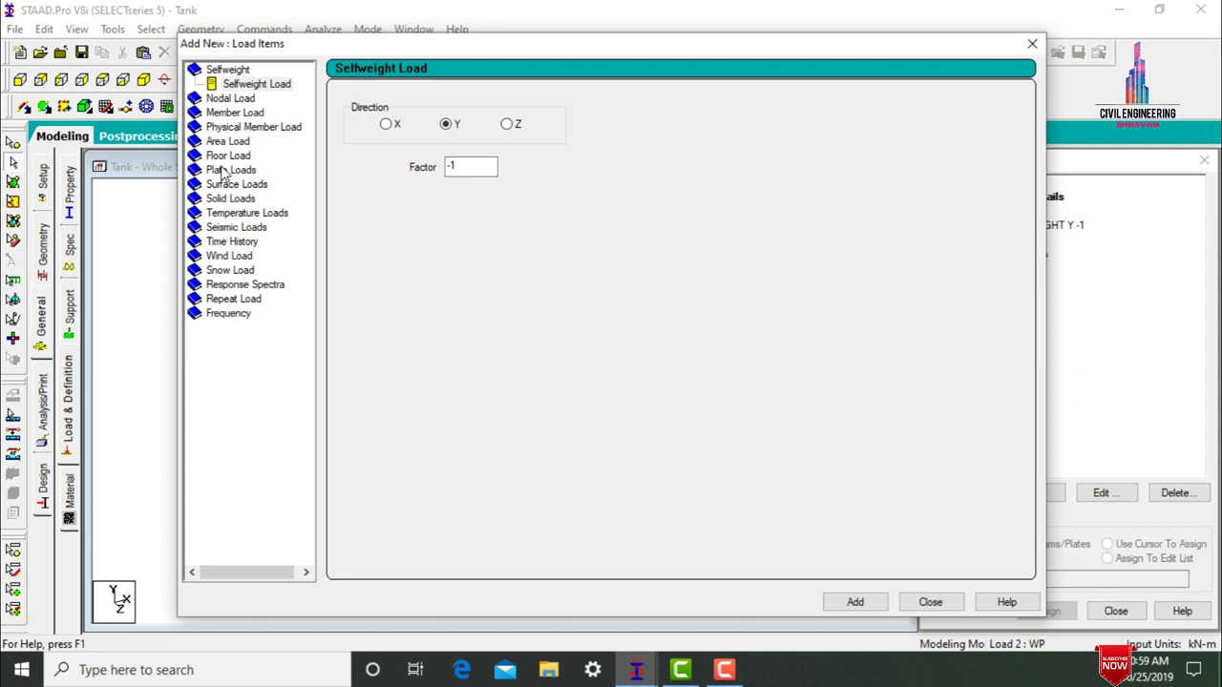
click(229, 170)
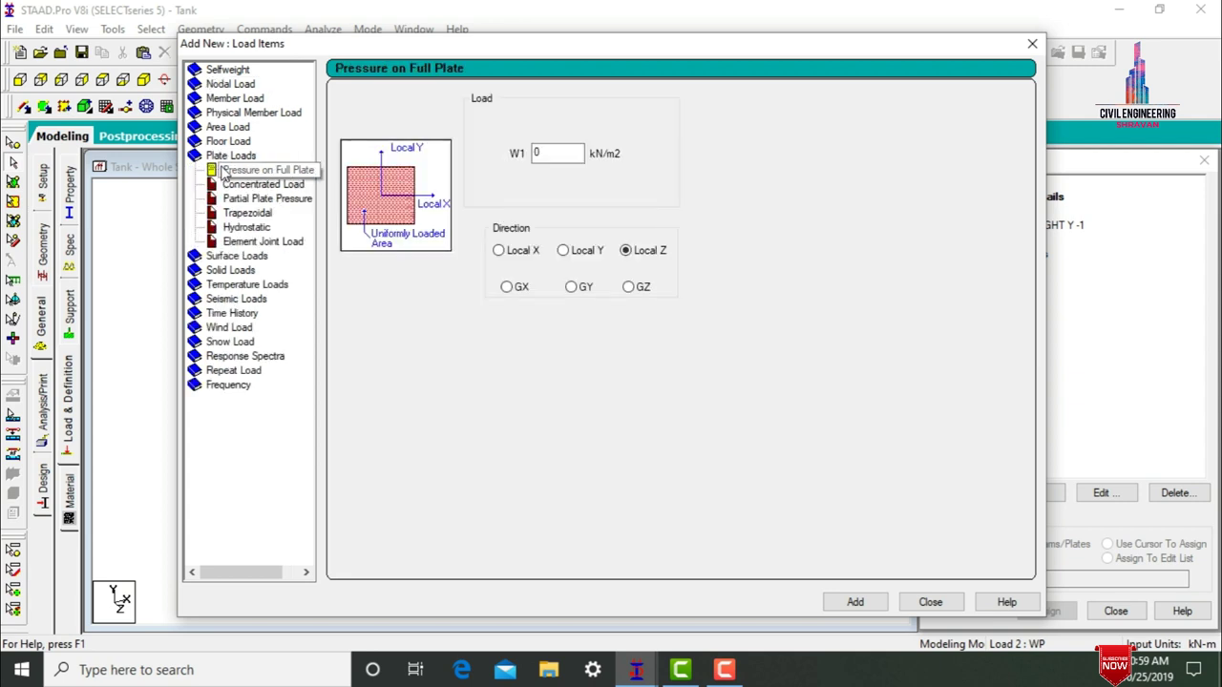
click(250, 228)
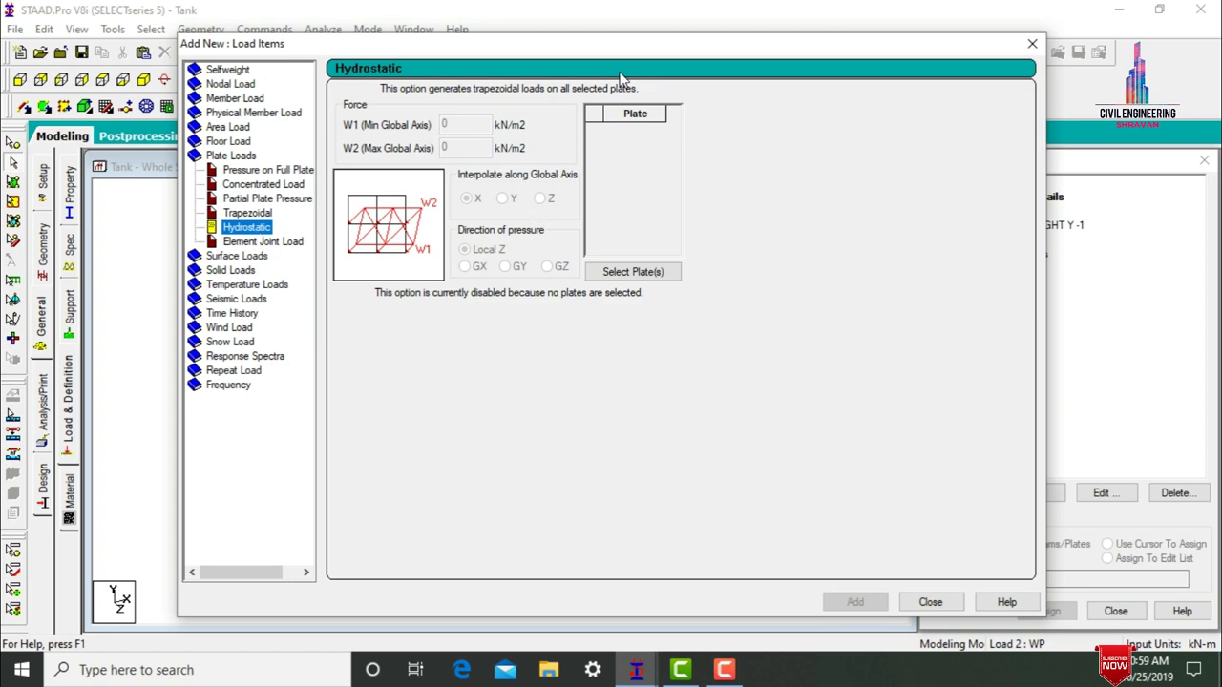
click(653, 271)
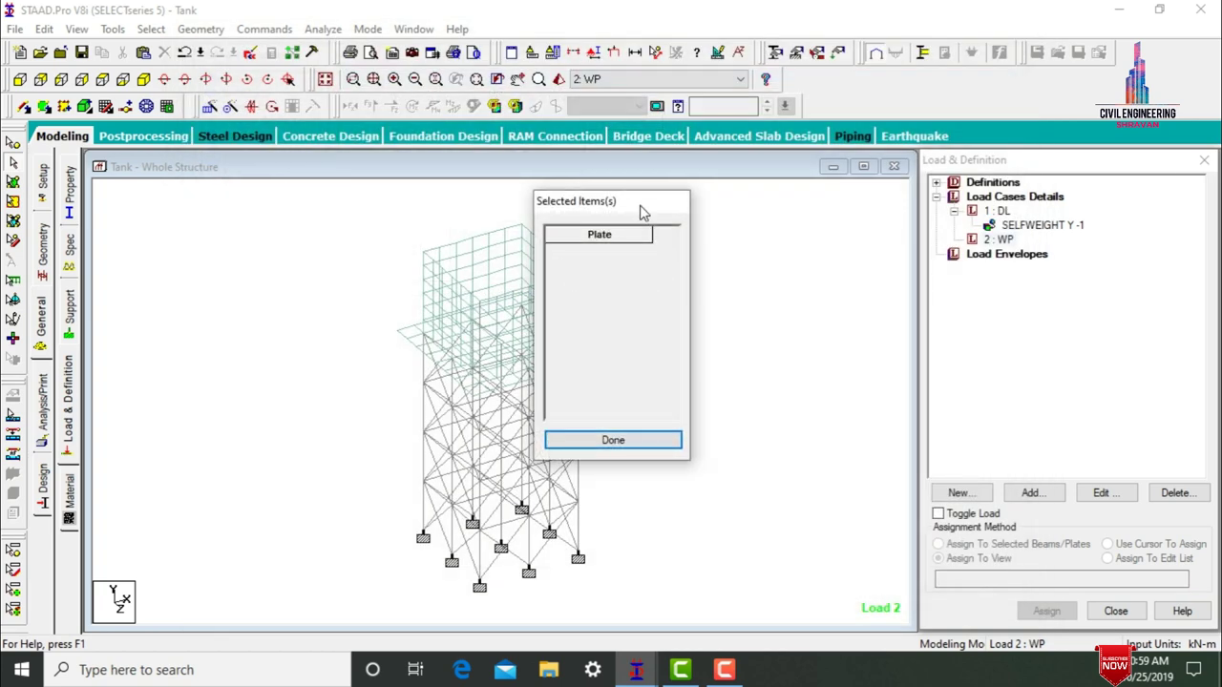
drag(633, 203, 948, 222)
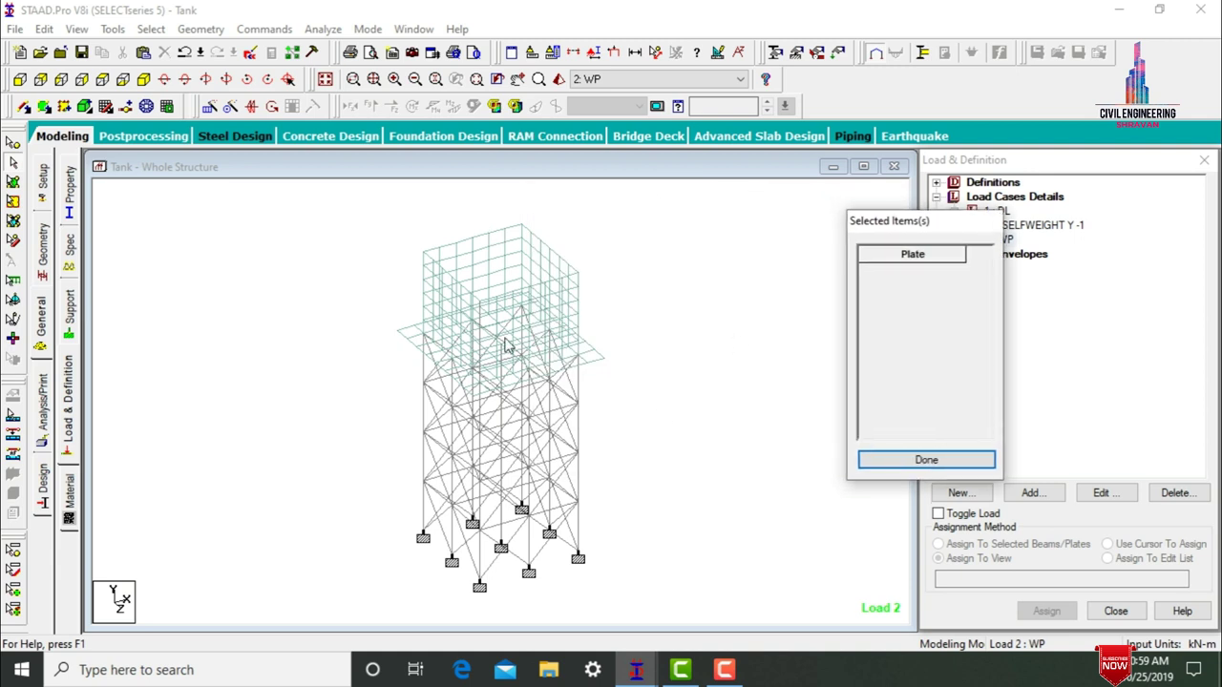
click(14, 181)
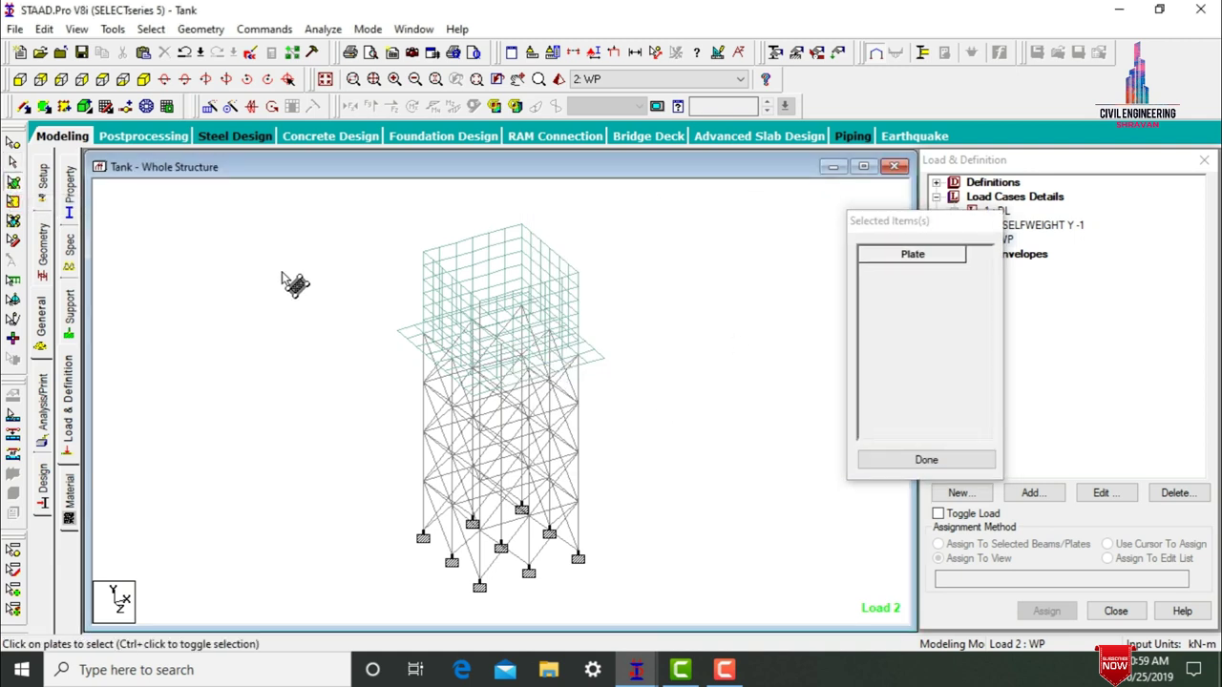
drag(337, 210, 610, 420)
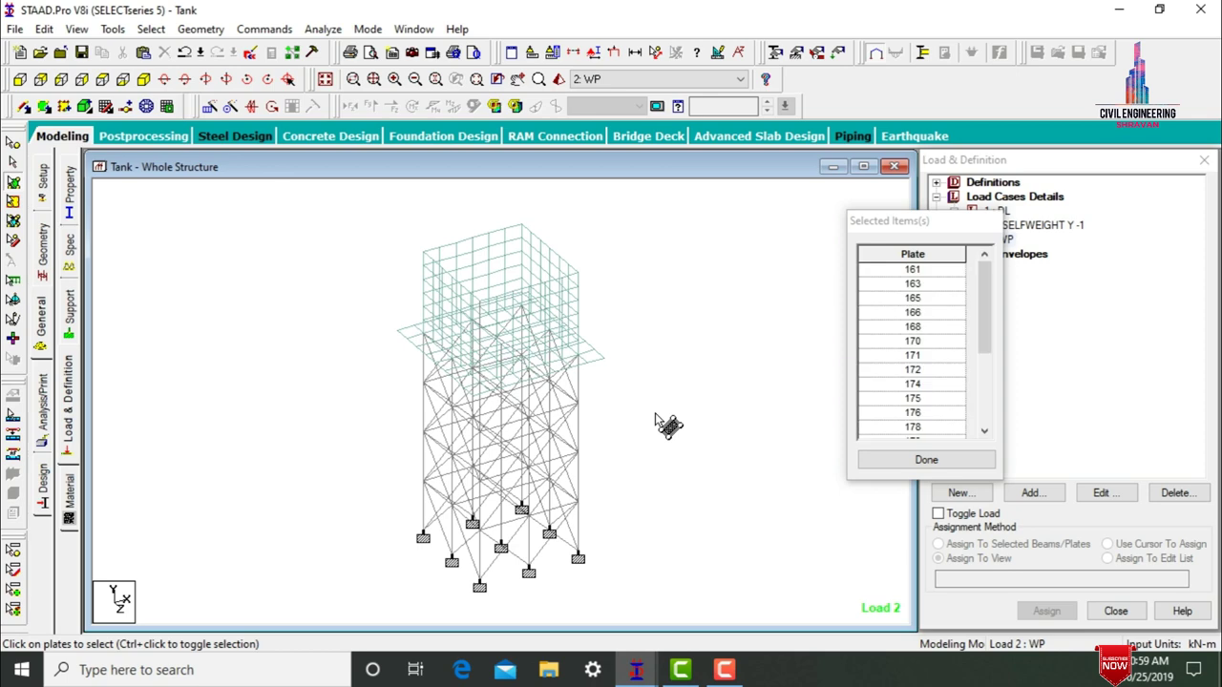
click(981, 462)
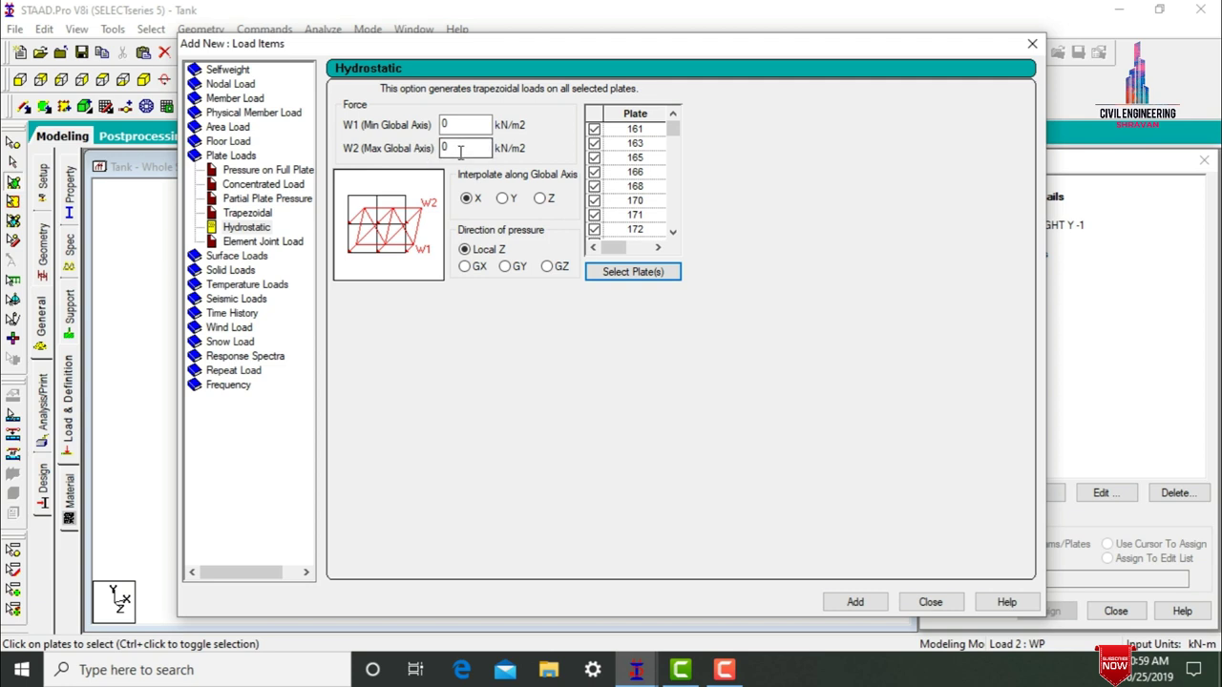
- Set the pressure from W1 -5 to W2 -25 kN/m² along Y in GY and add it
double_click(467, 123)
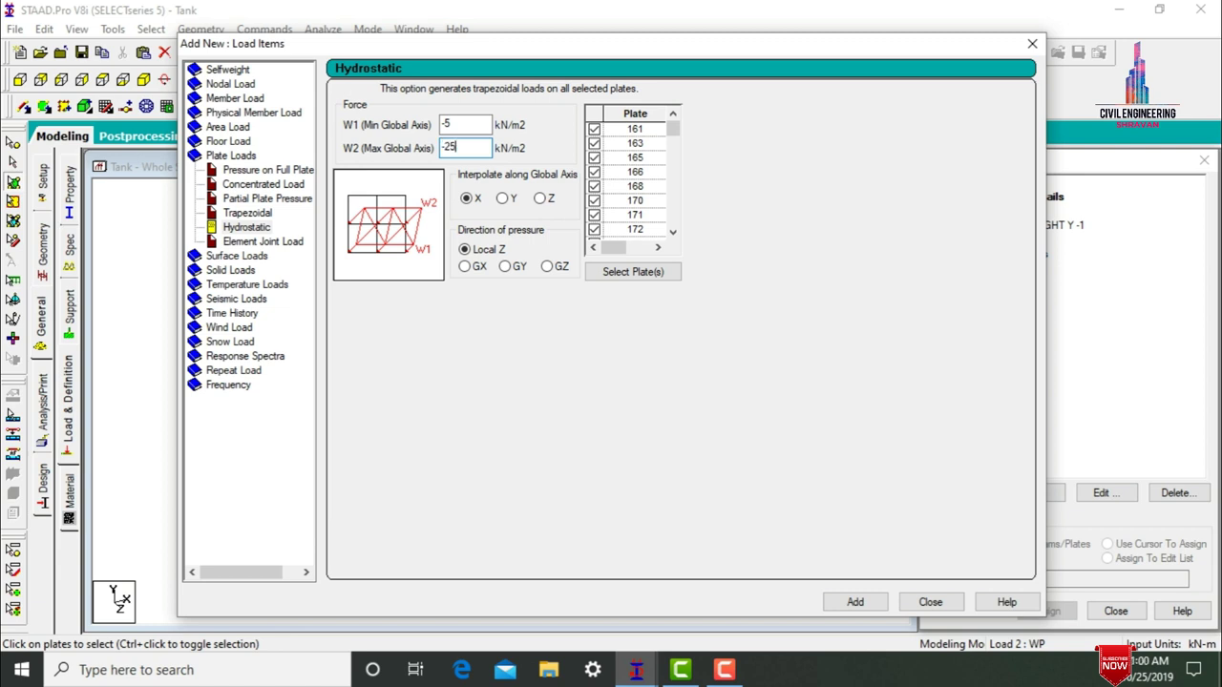
click(503, 197)
click(505, 267)
click(854, 603)
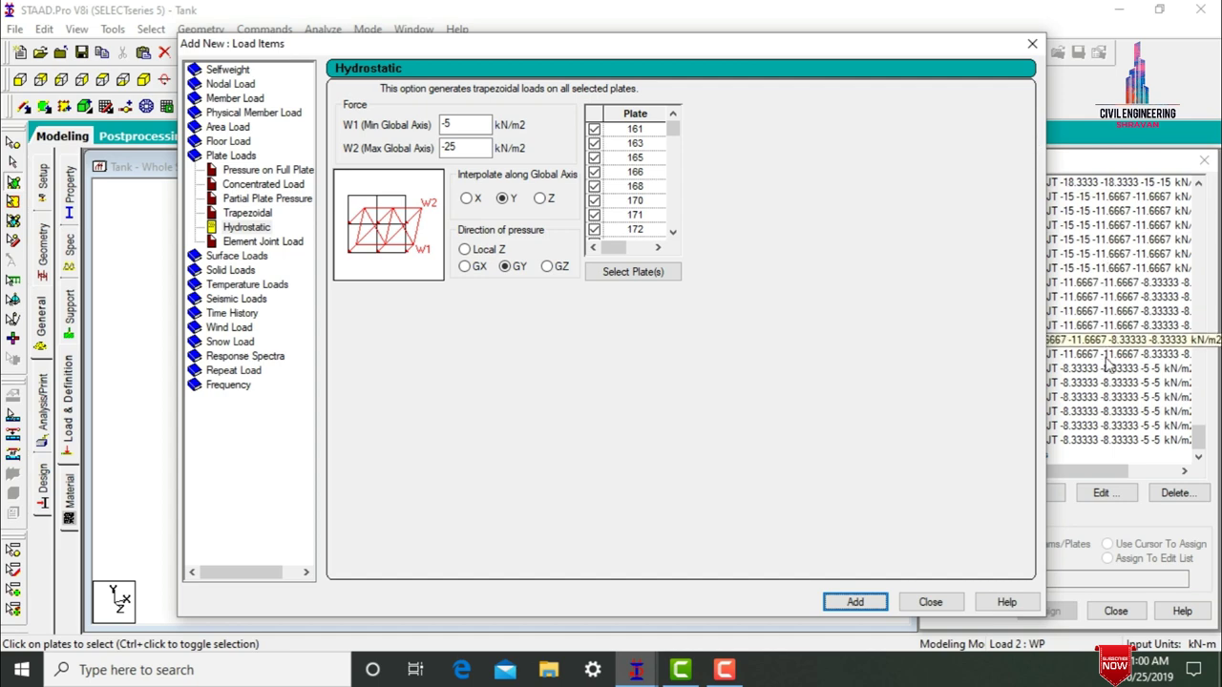
click(927, 603)
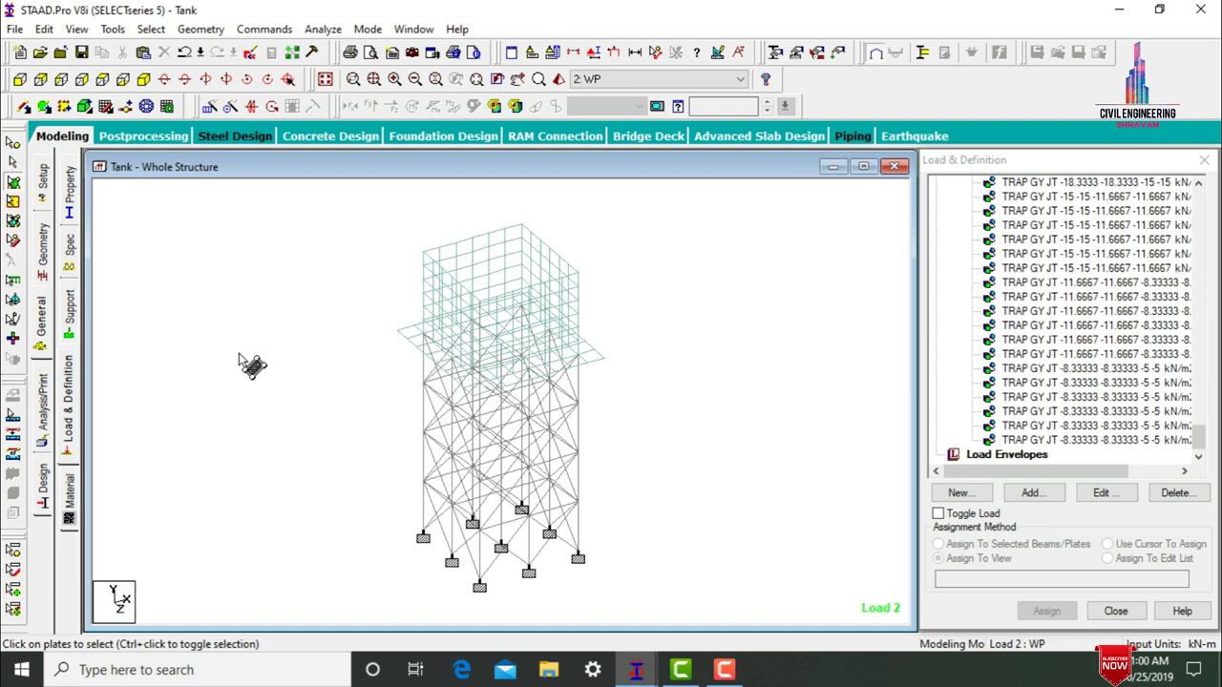
- Assign STEEL as the material for all members 1 to 440
click(70, 493)
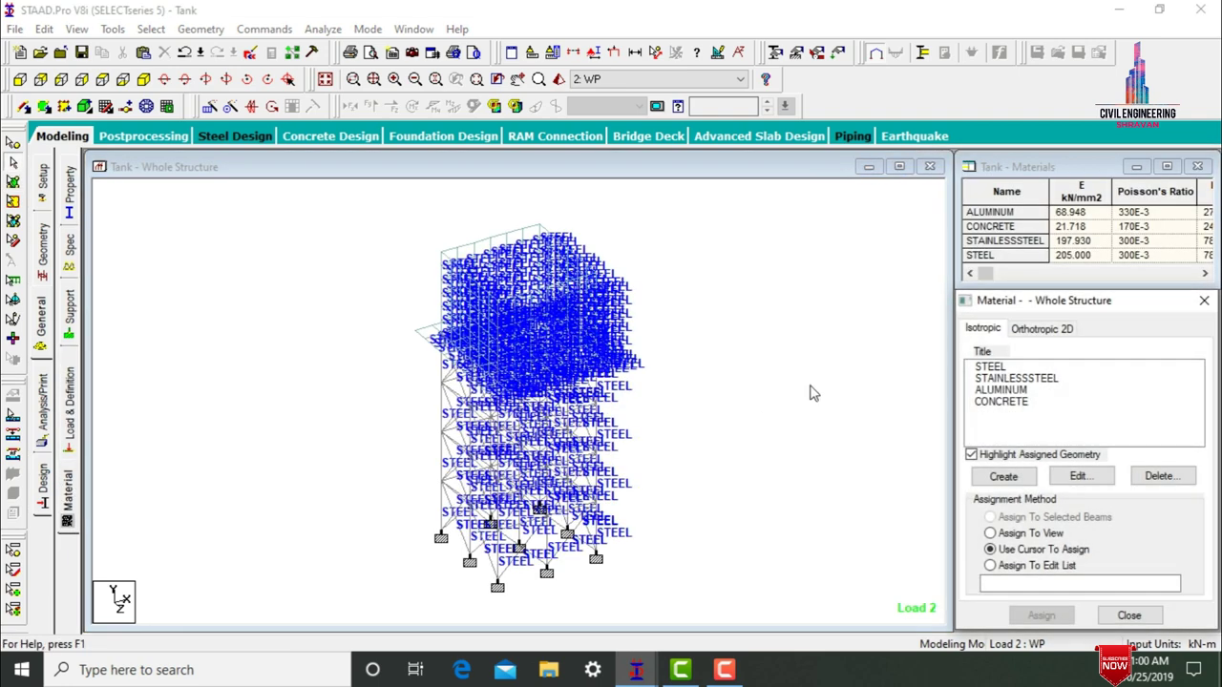
click(1009, 372)
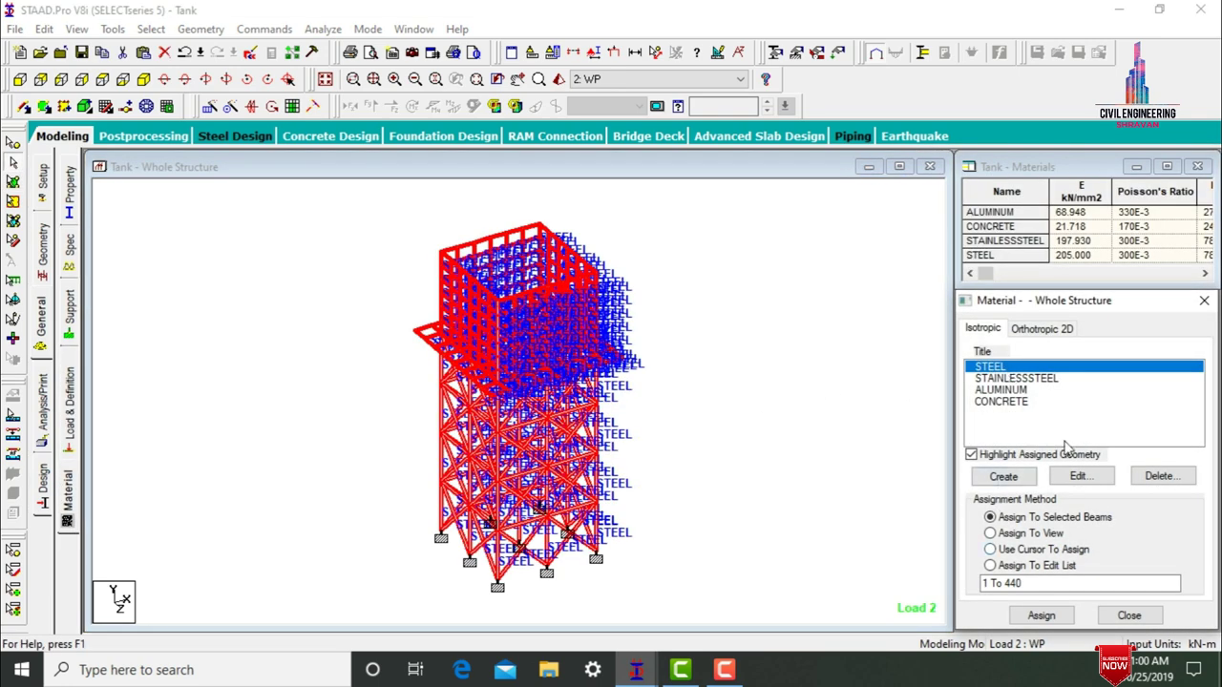
click(1020, 534)
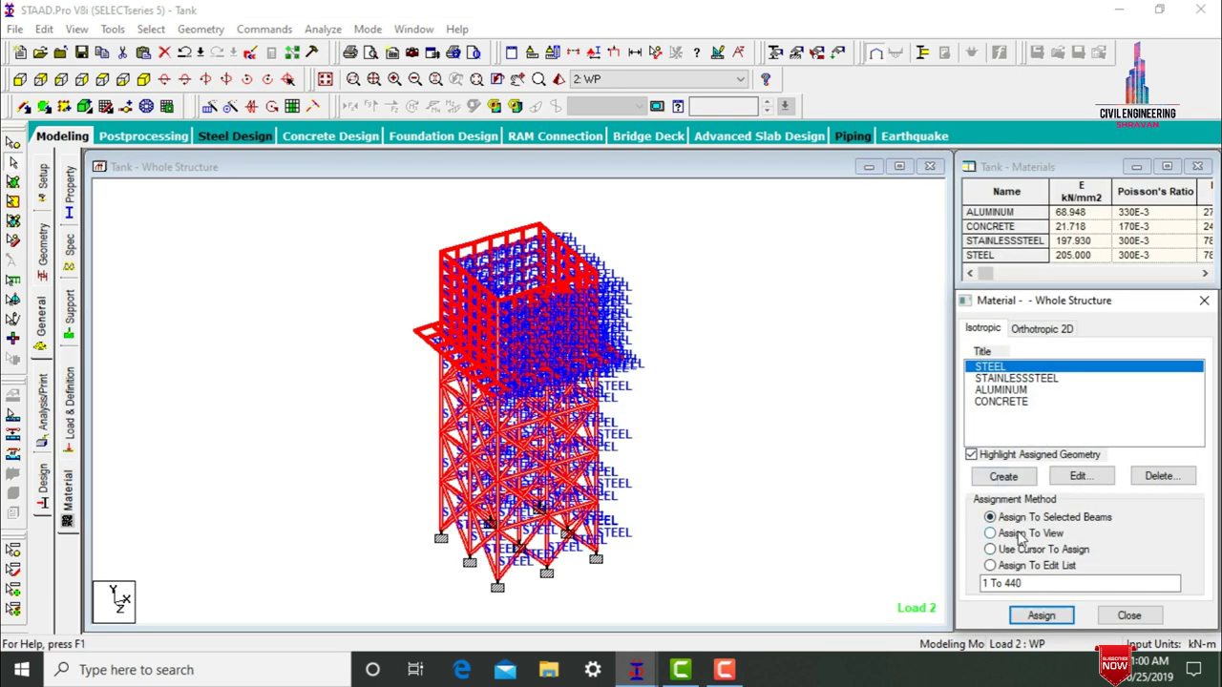
click(1041, 615)
click(1098, 507)
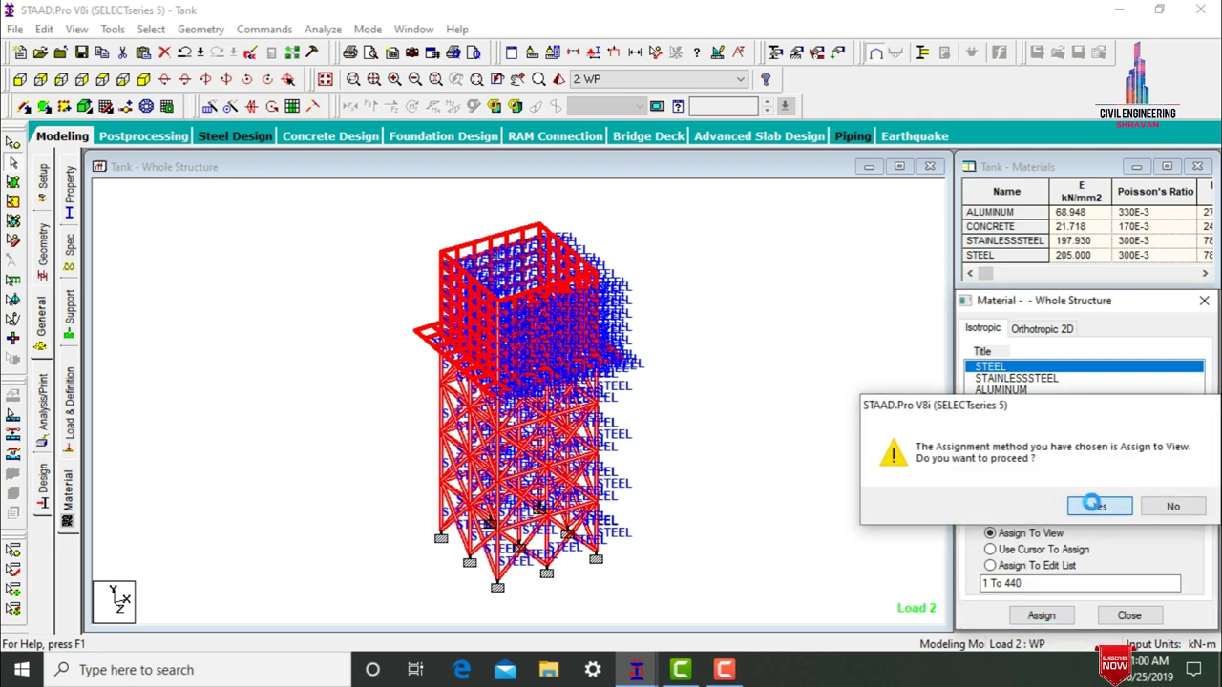
click(43, 403)
- Add a PERFORM ANALYSIS command, save the model and run the analysis
click(555, 526)
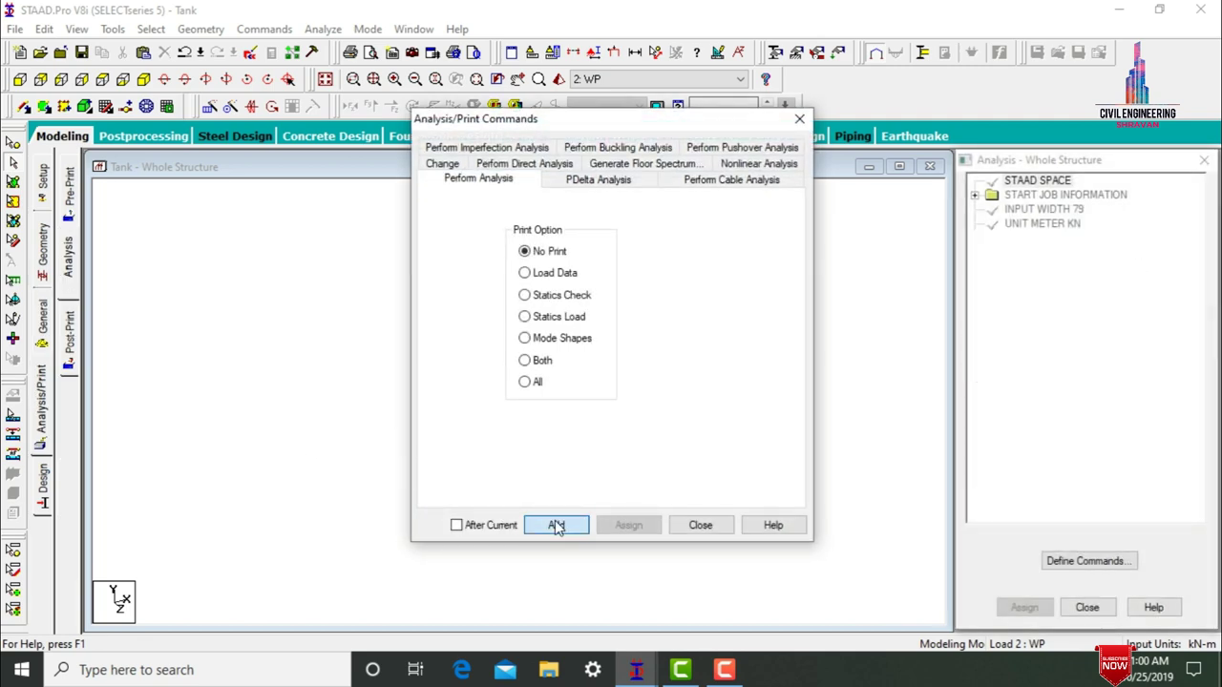
click(717, 526)
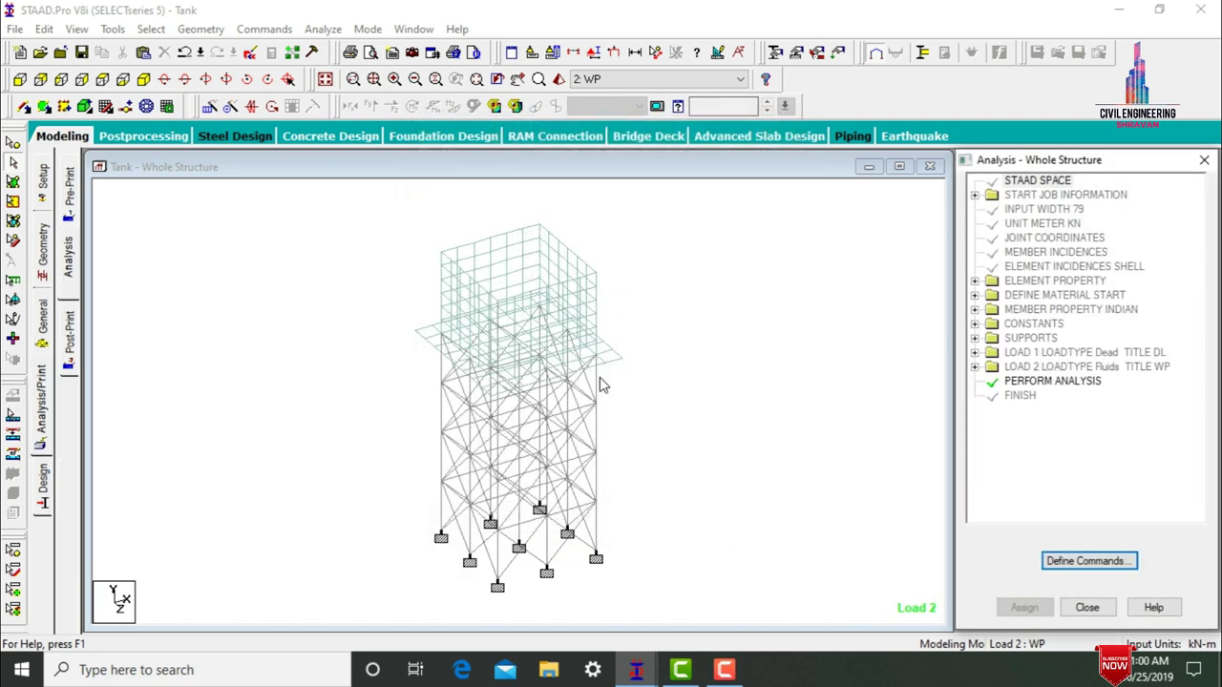
click(329, 29)
click(351, 52)
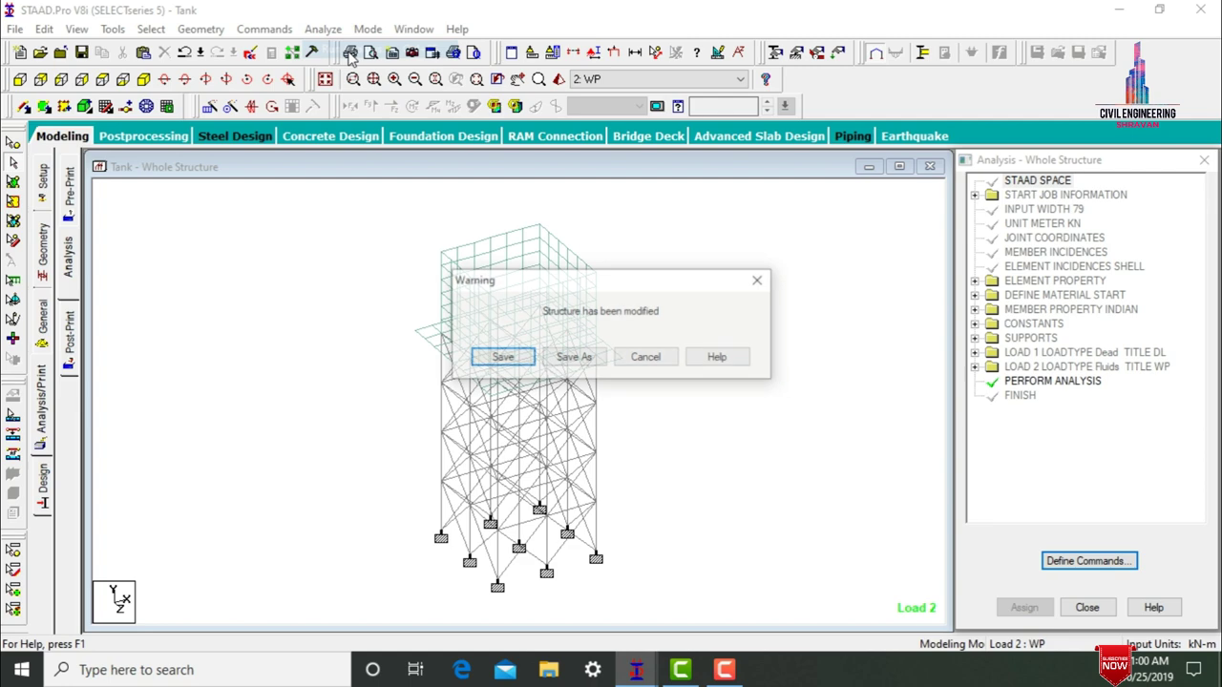
key(Return)
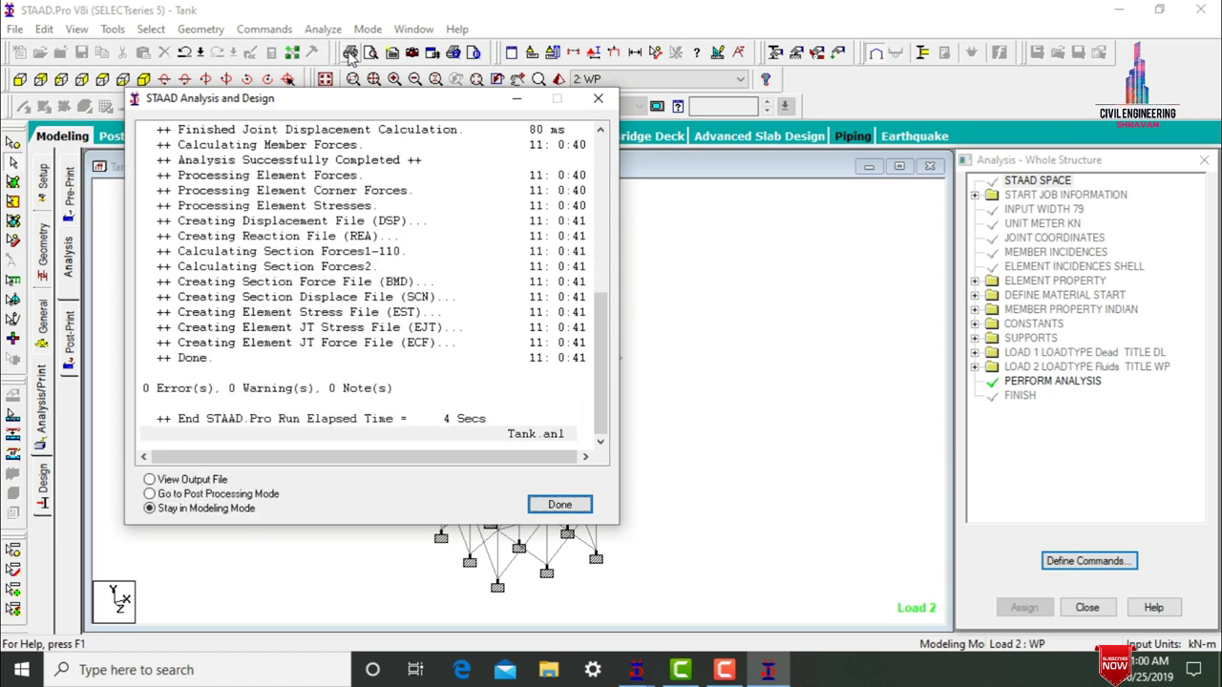
click(236, 495)
- Load results for both load cases and display load case 1 DL
click(560, 505)
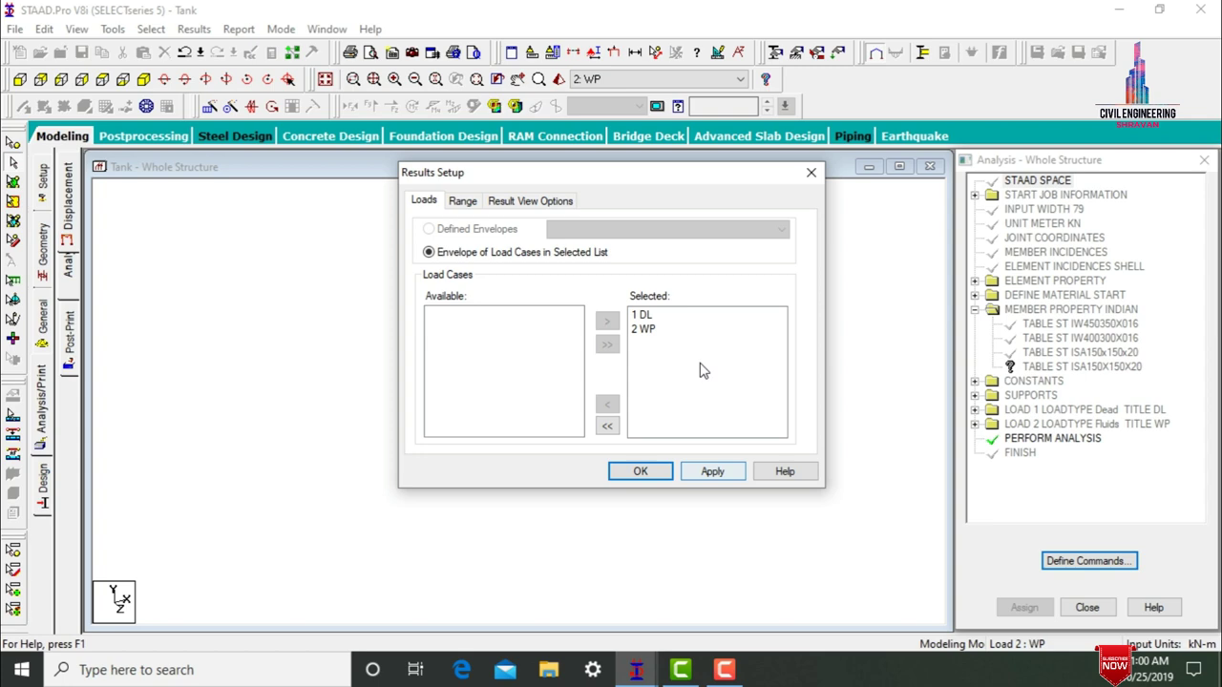
click(718, 472)
click(636, 471)
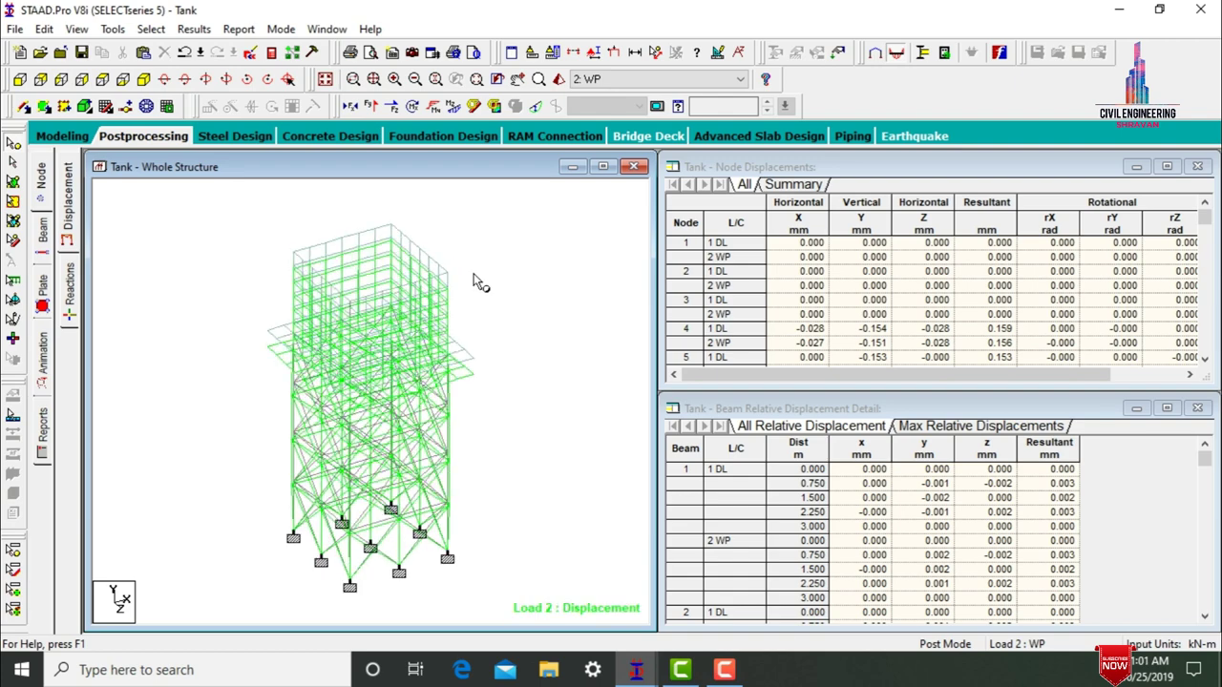
click(651, 80)
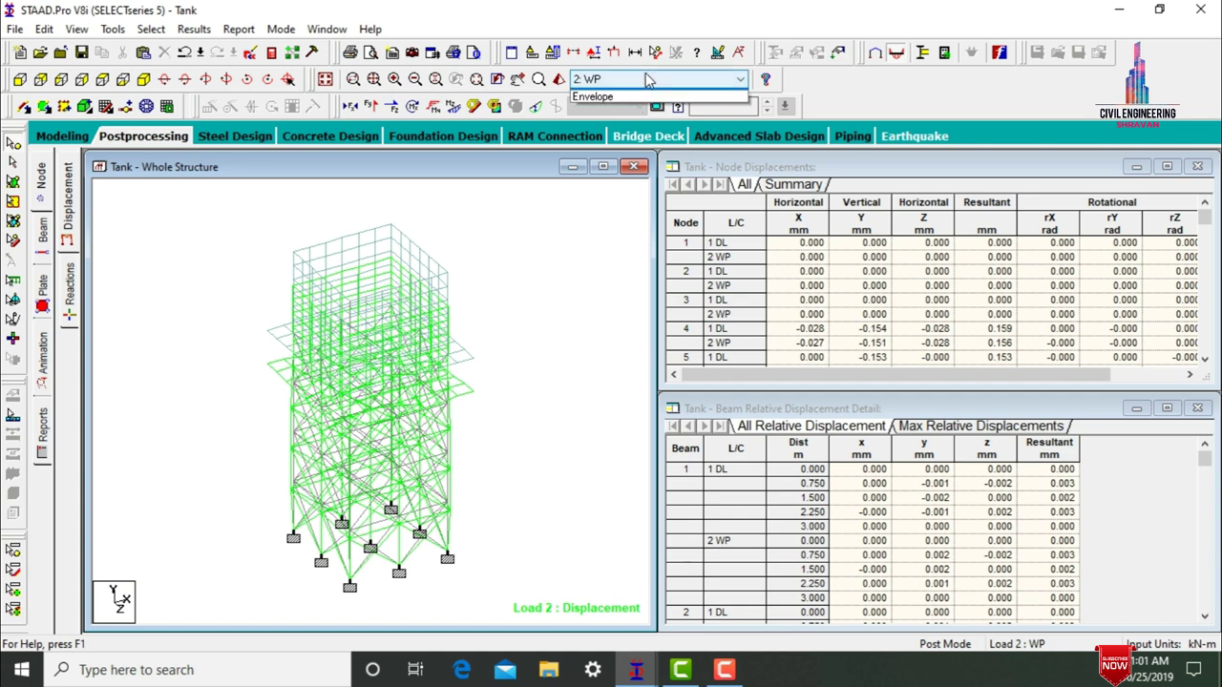
click(623, 94)
mouse_move(620, 99)
mouse_down()
mouse_move(483, 313)
mouse_move(564, 156)
mouse_move(619, 99)
mouse_up()
- Review Shear Y and Bending Z beam diagrams for DL and WP, ending on Bending Z for WP
click(48, 235)
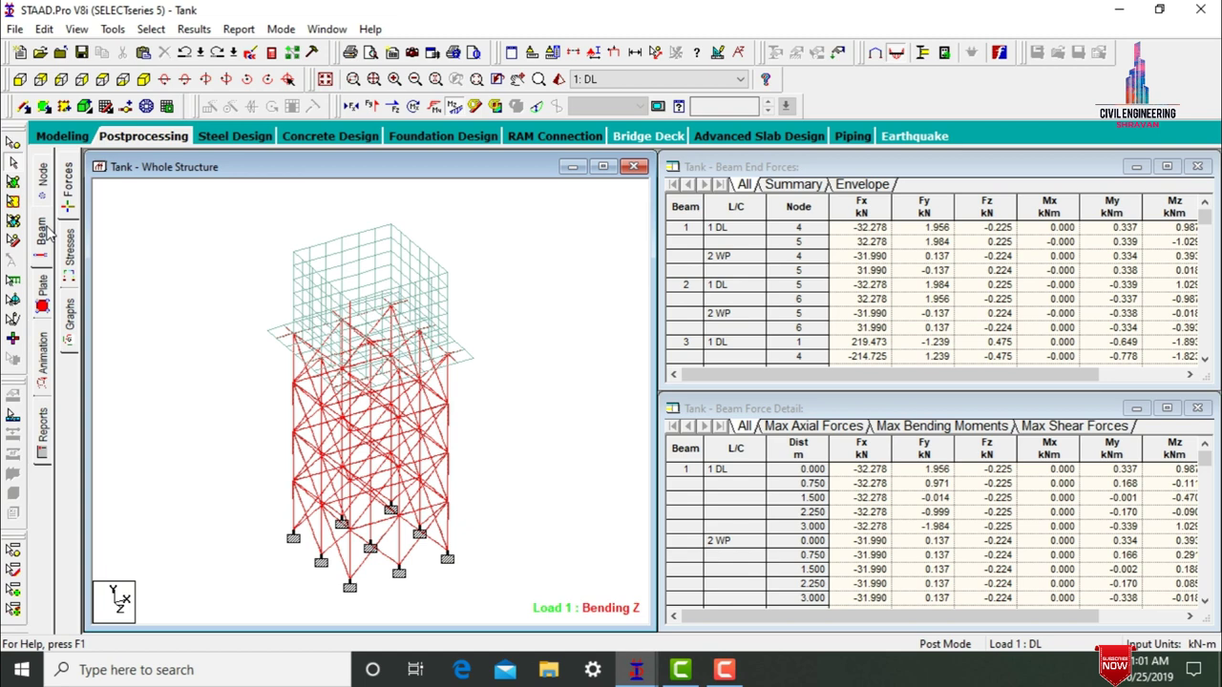
click(456, 109)
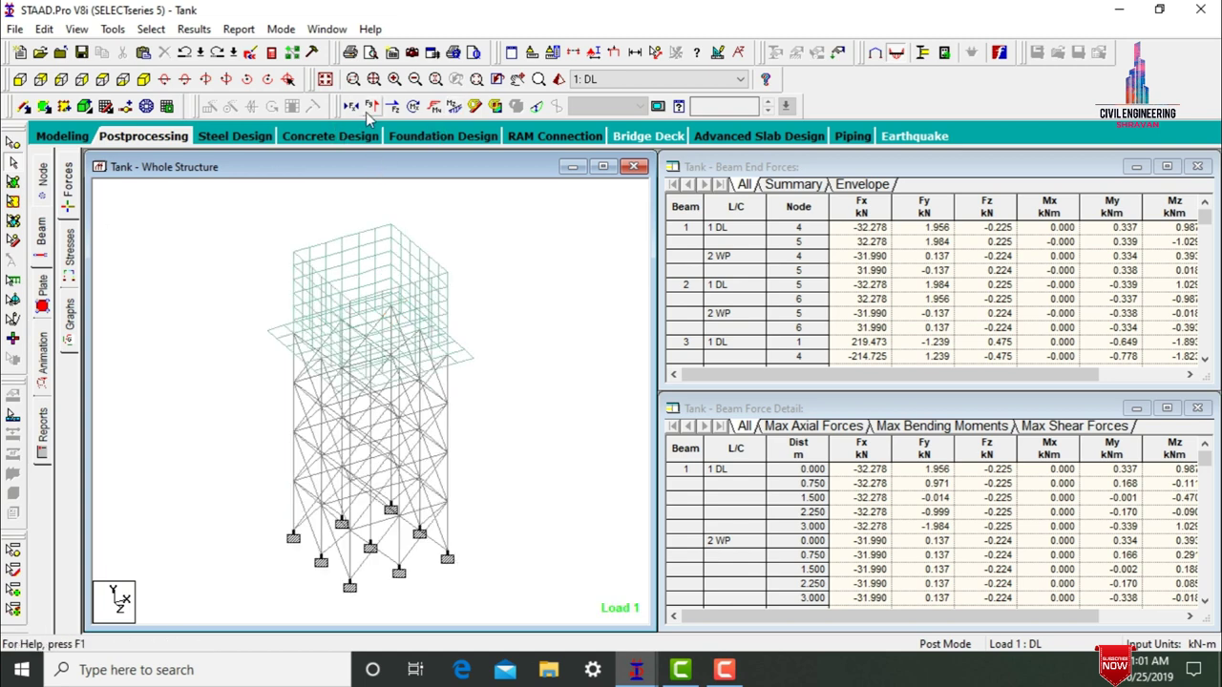
click(371, 106)
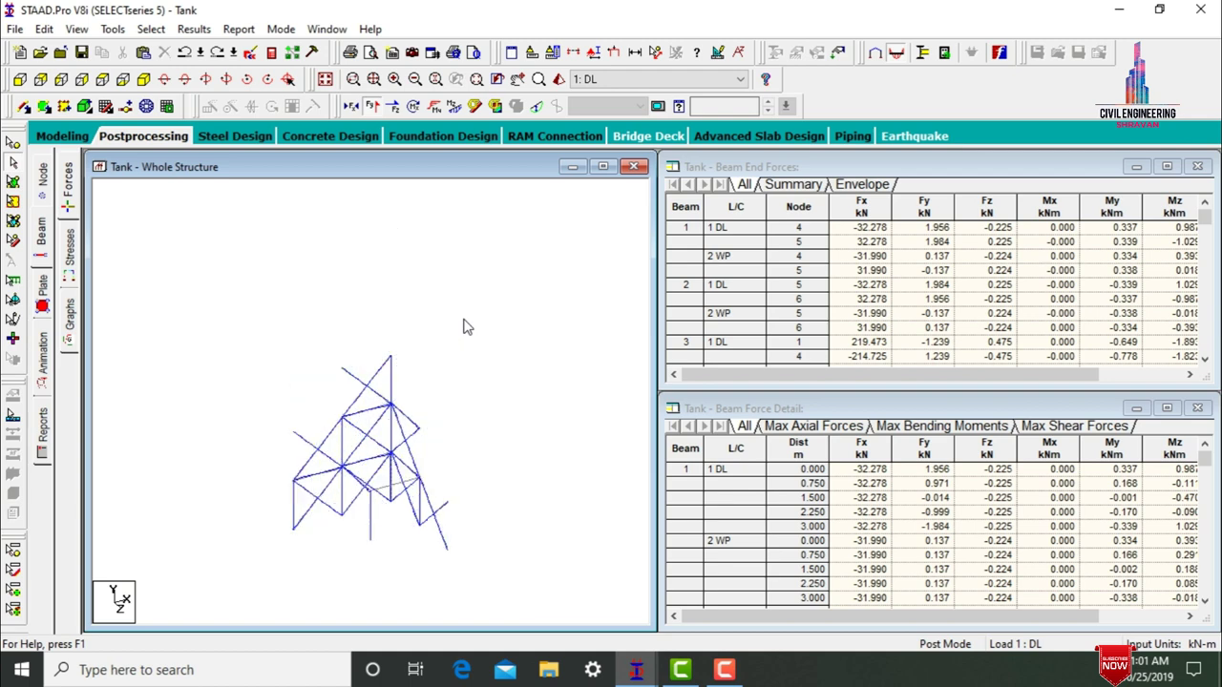
click(647, 82)
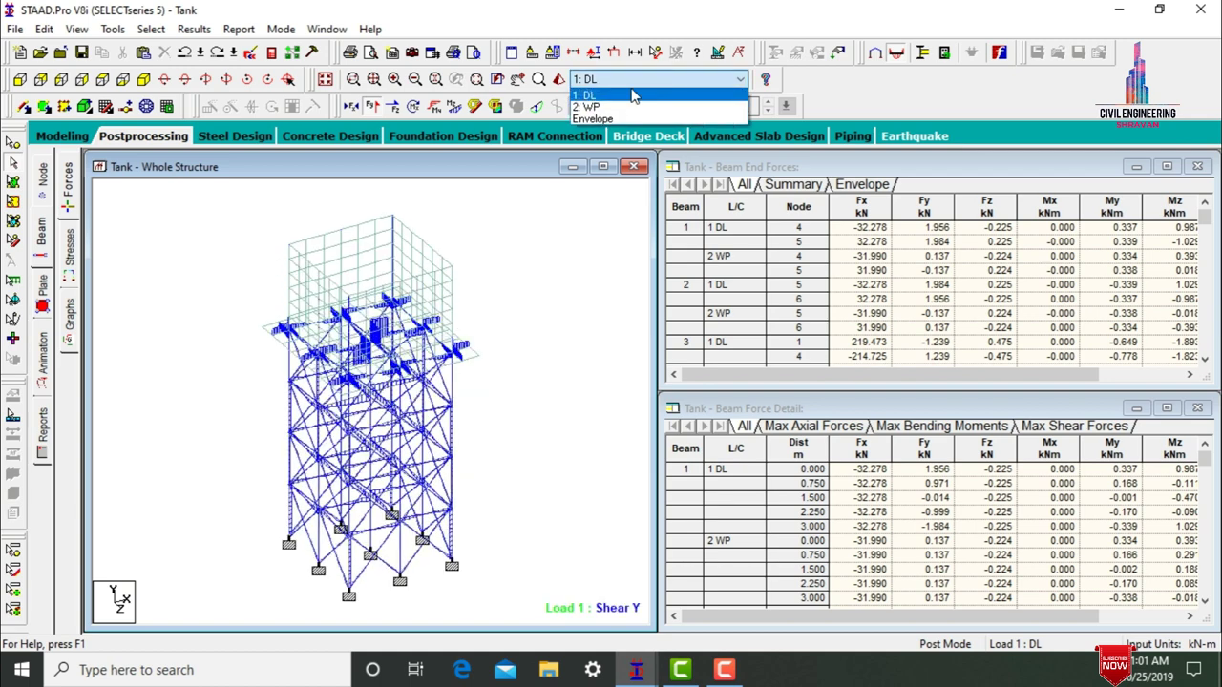
click(587, 107)
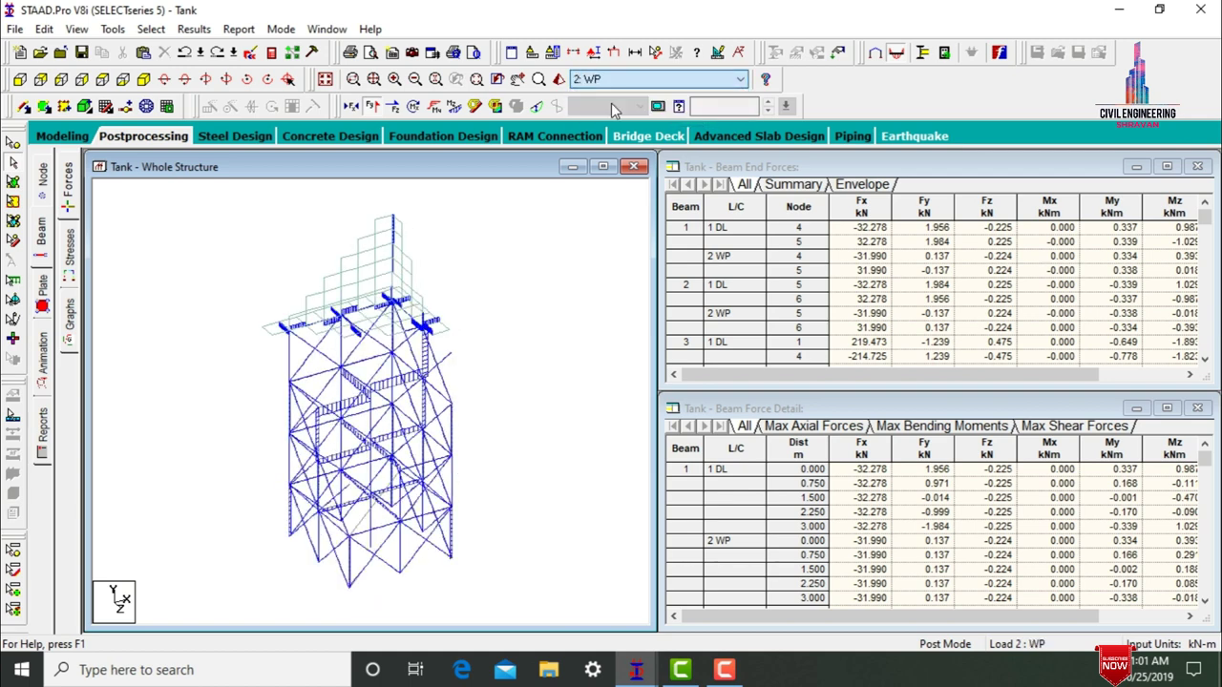
click(434, 106)
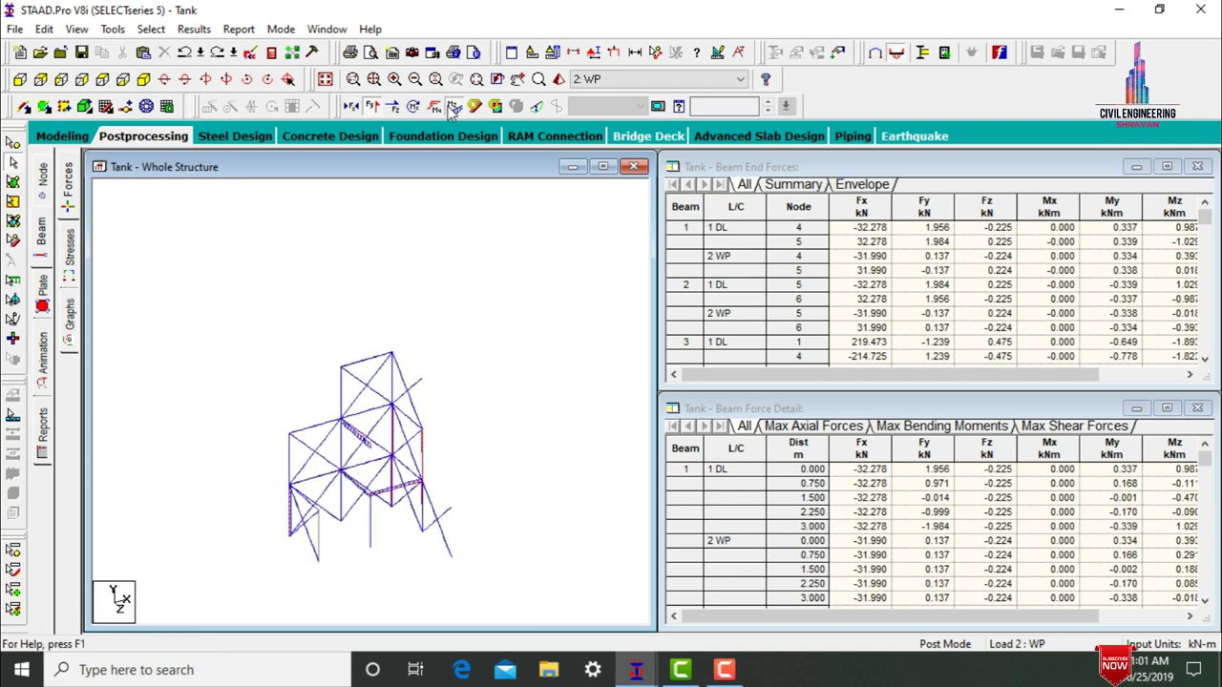
click(372, 106)
click(613, 80)
click(611, 95)
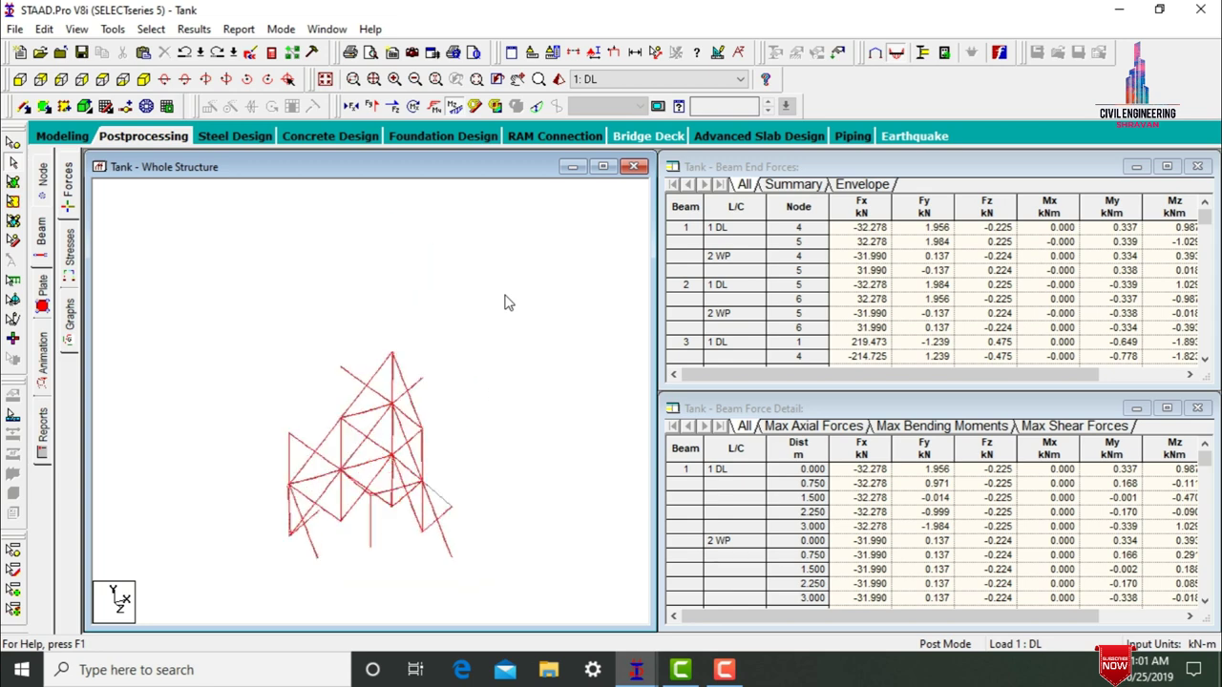
click(607, 83)
click(608, 106)
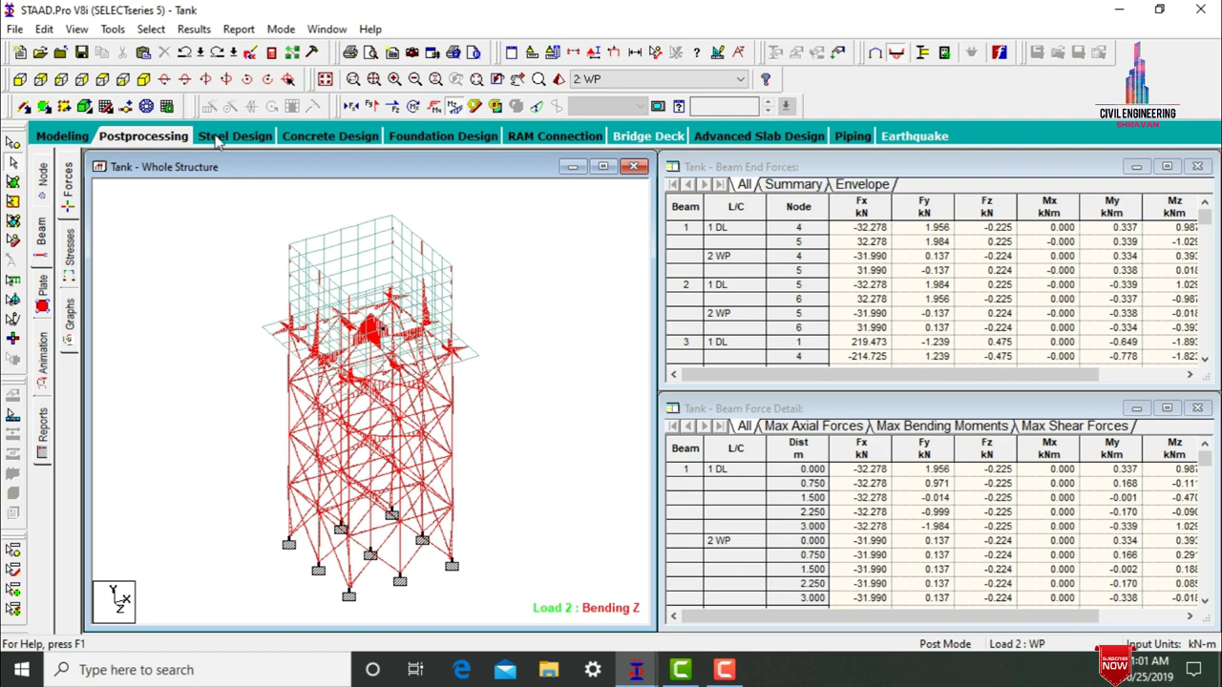
- Show the plate stress results as a Max Absolute stress contour
click(42, 299)
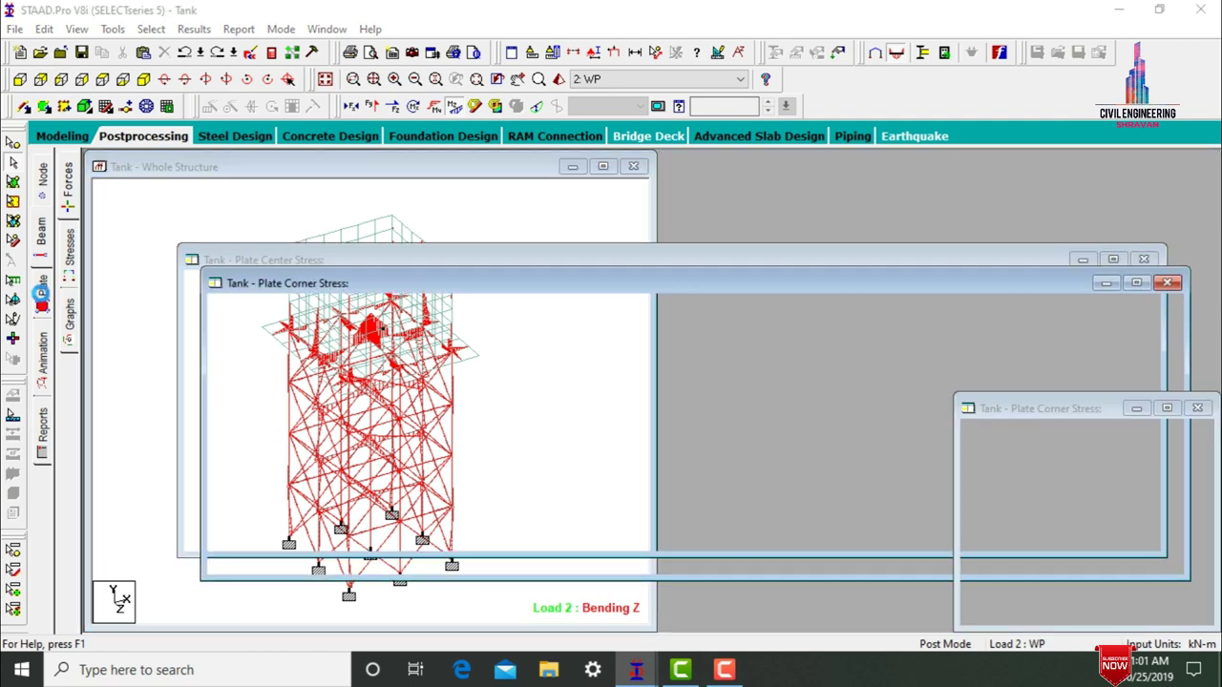
click(537, 157)
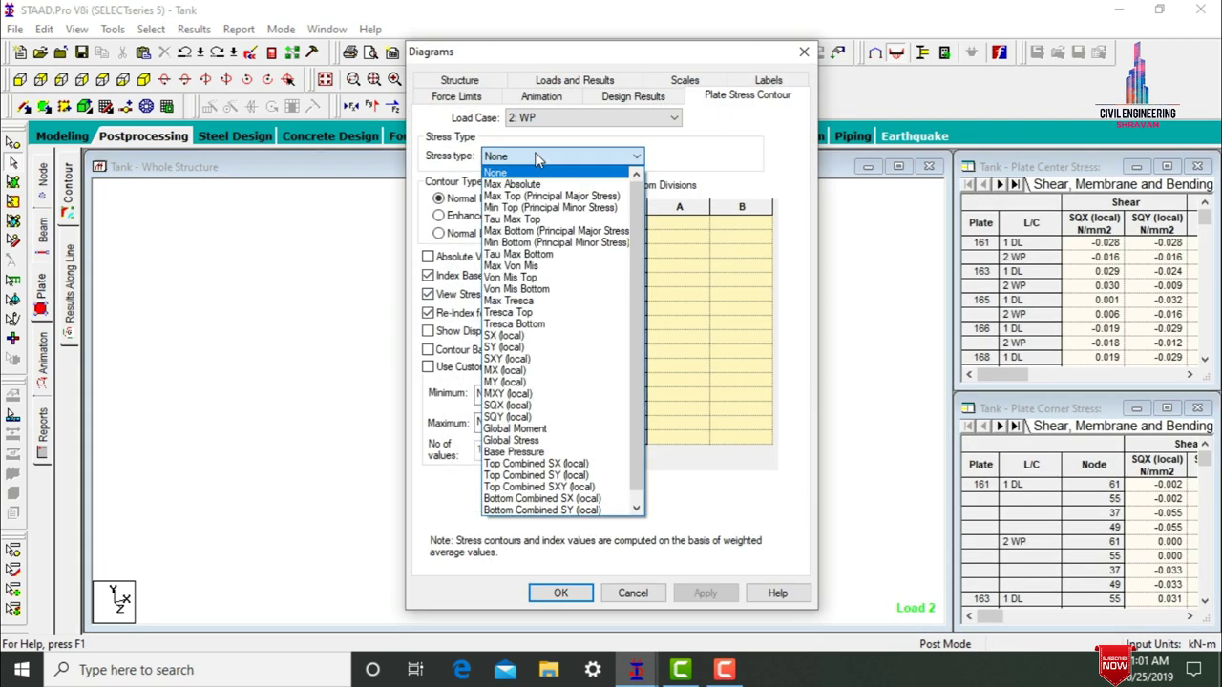
click(537, 184)
click(706, 593)
click(582, 592)
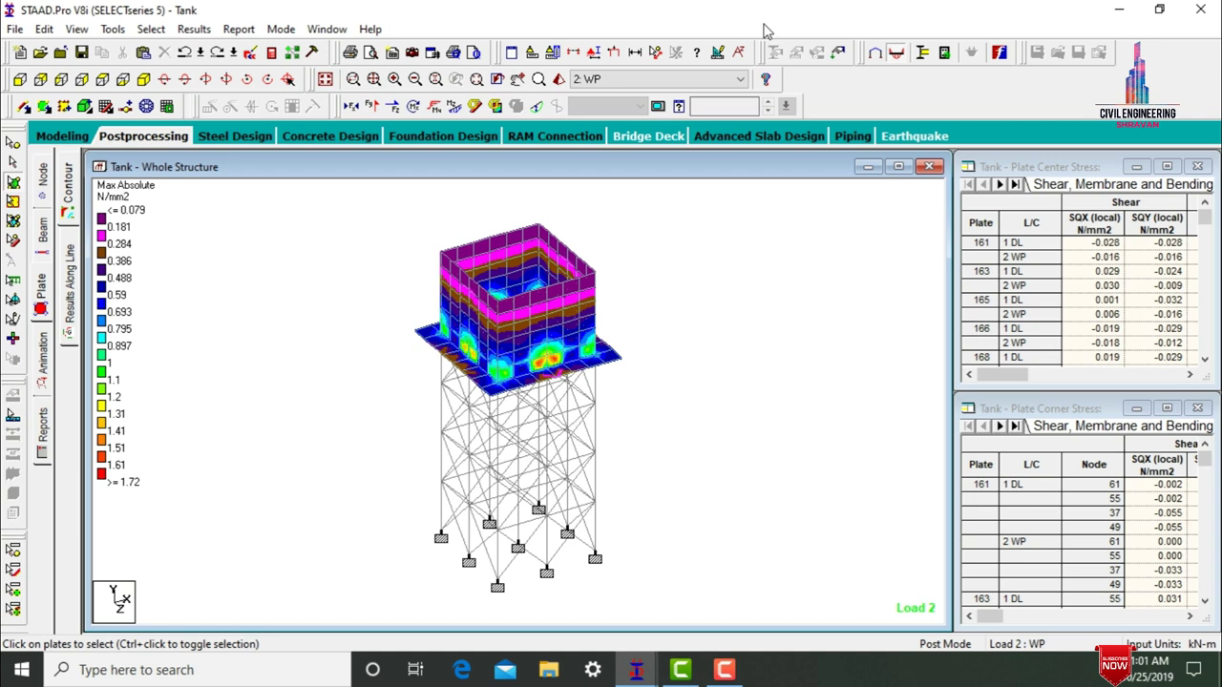
- Cycle the contour through load case 1 DL and the envelope, ending on 2 WP
click(677, 79)
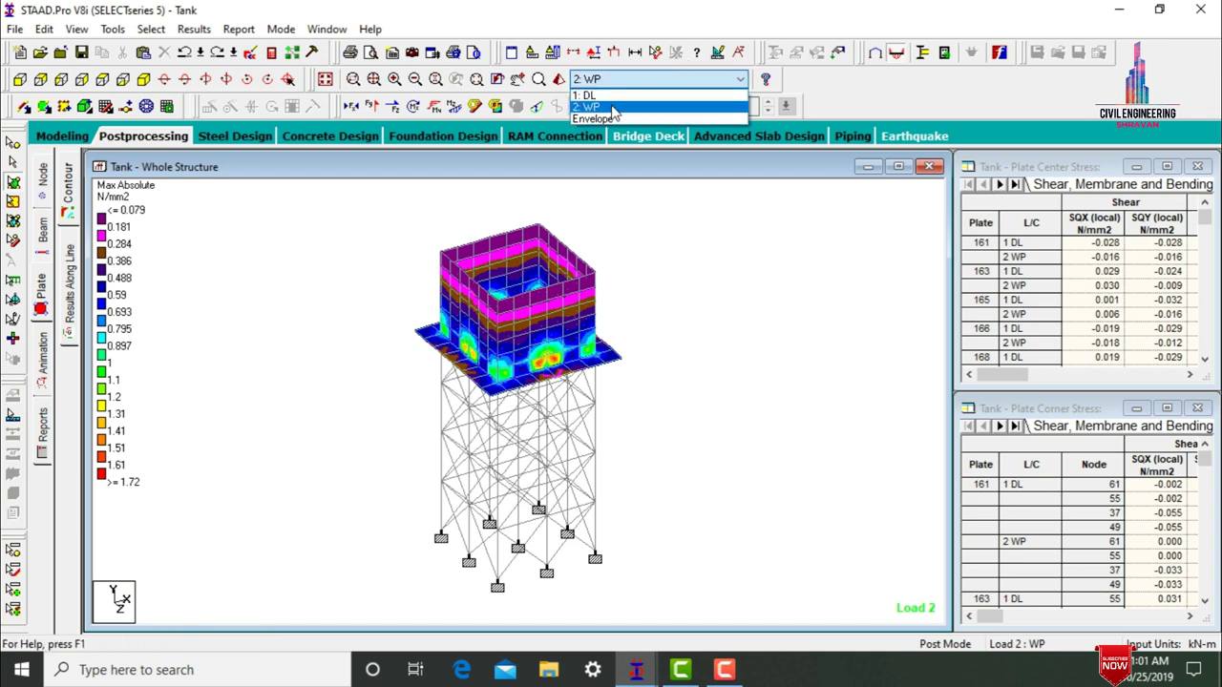
click(618, 97)
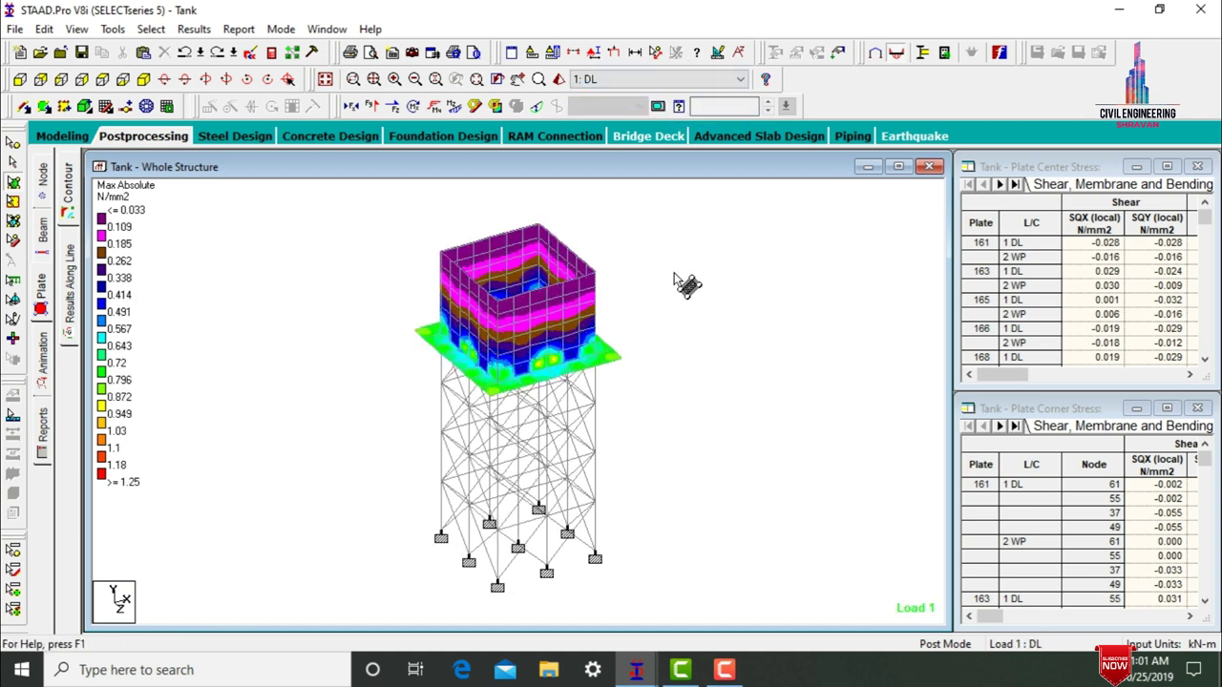
key(Up)
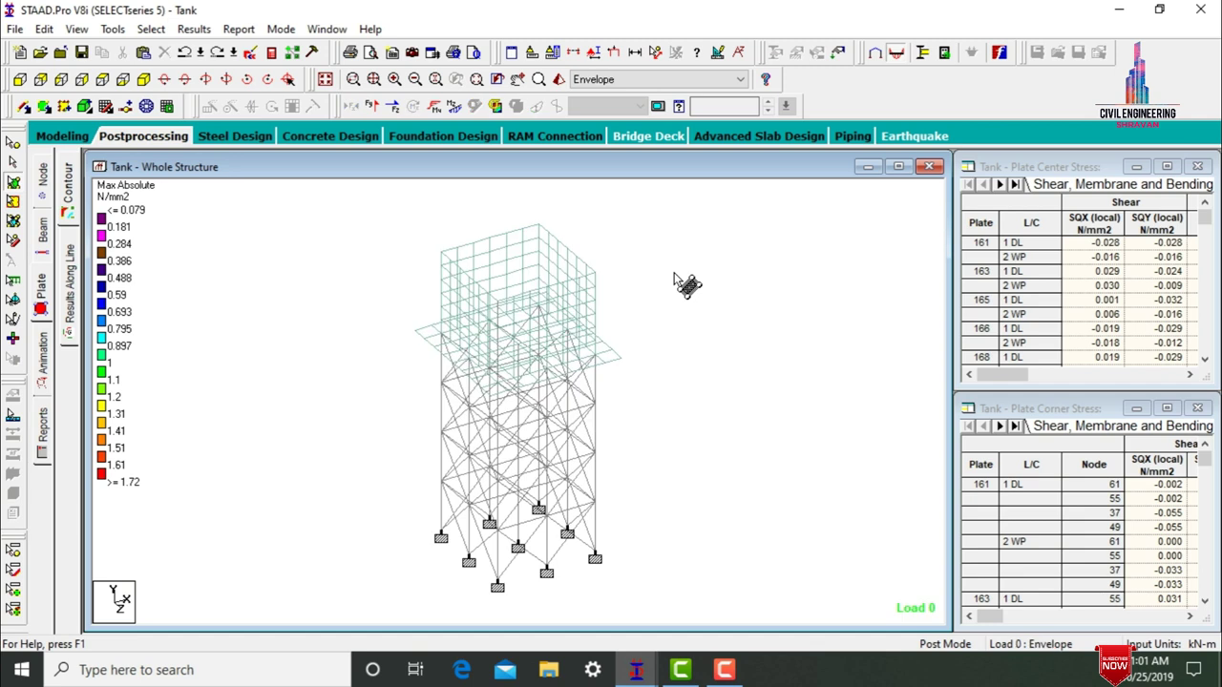
click(595, 80)
click(591, 107)
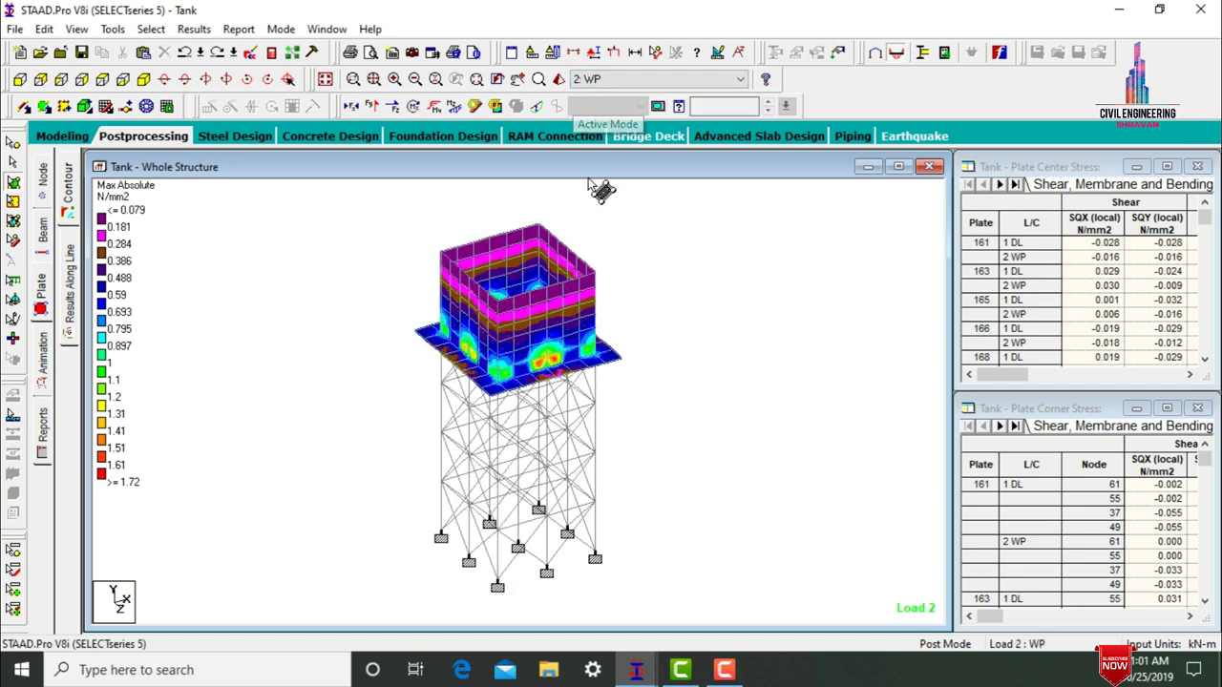
- Animate the tank's deflected shape and switch the animated load case from 2: WP to 1: DL
click(43, 353)
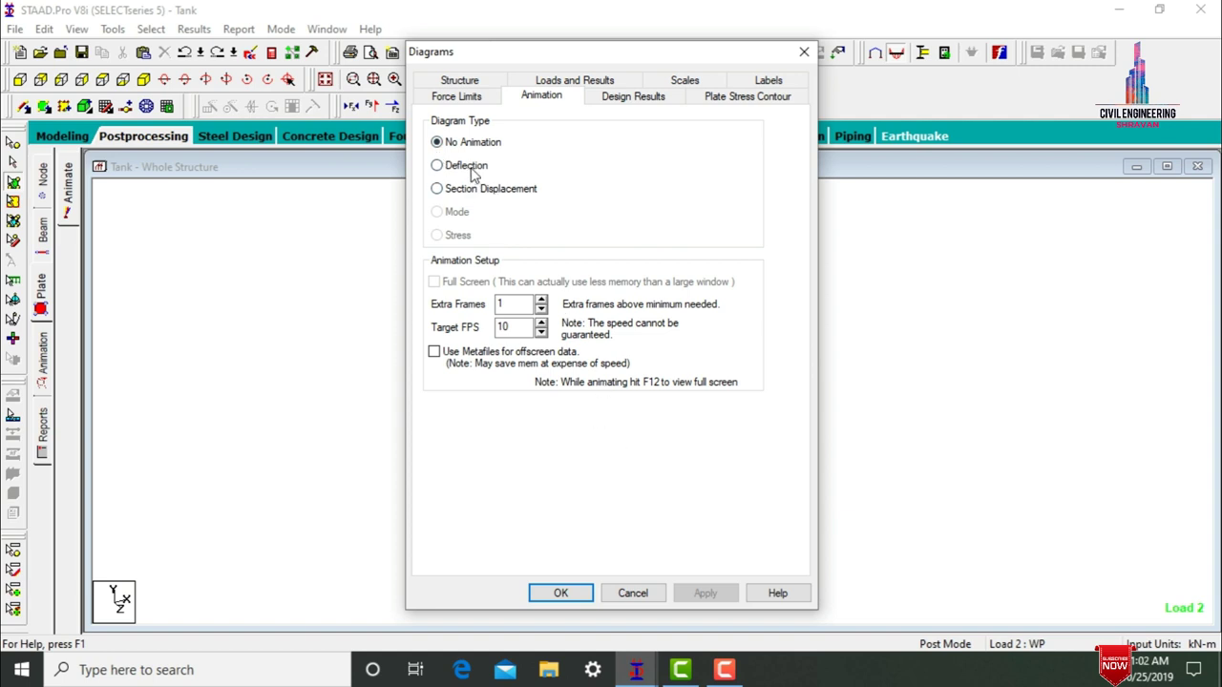
click(707, 592)
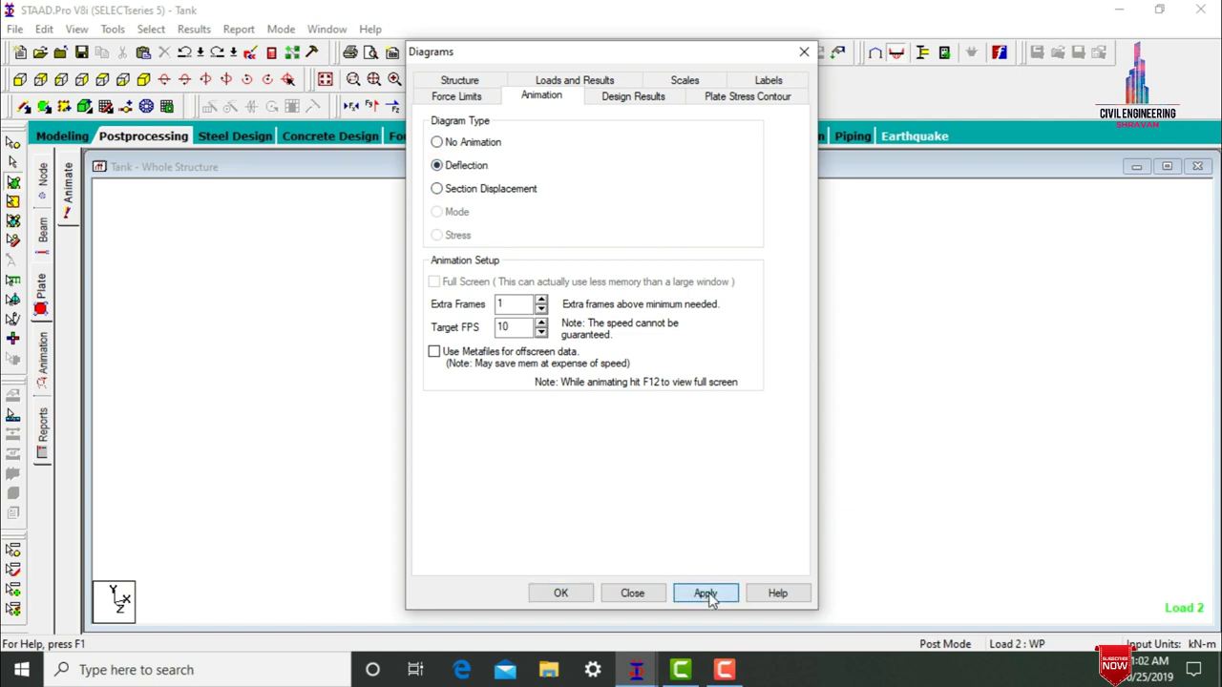
click(576, 591)
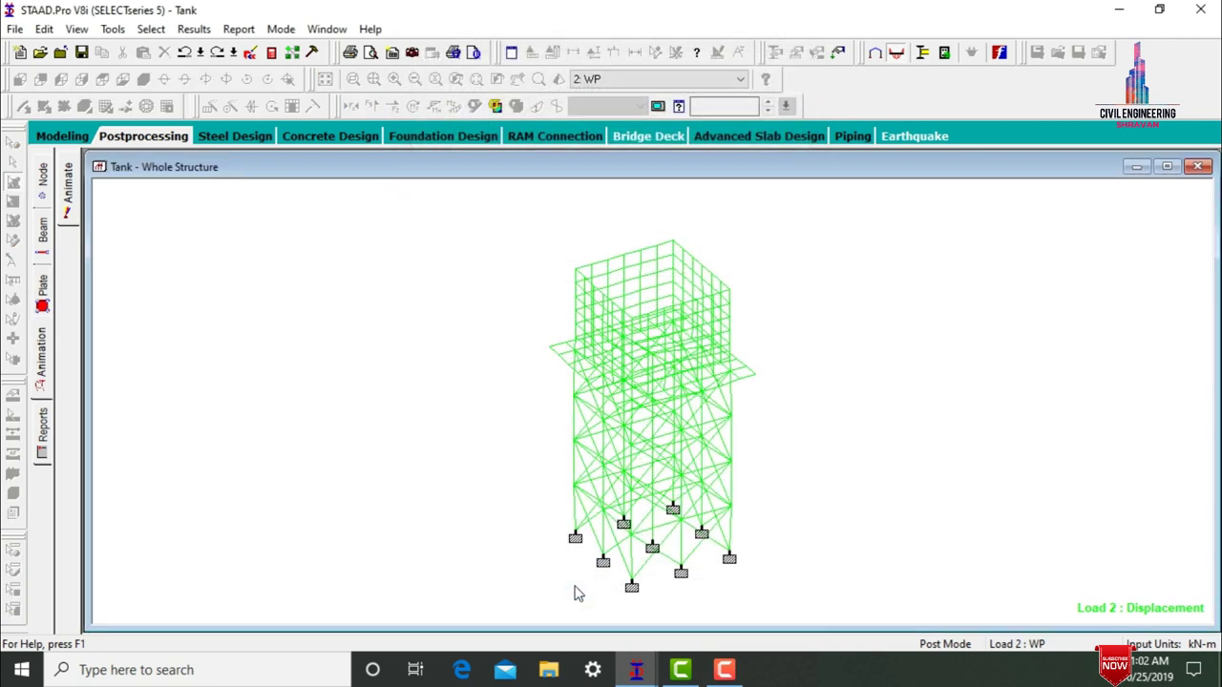
click(637, 80)
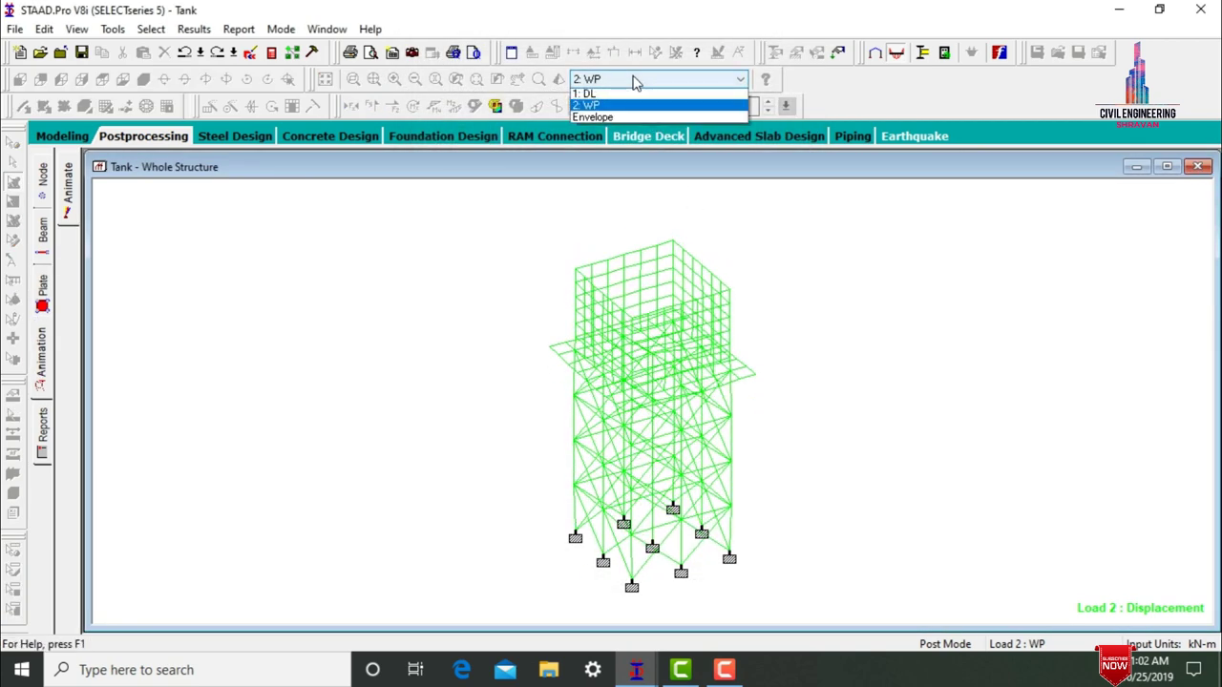
click(611, 96)
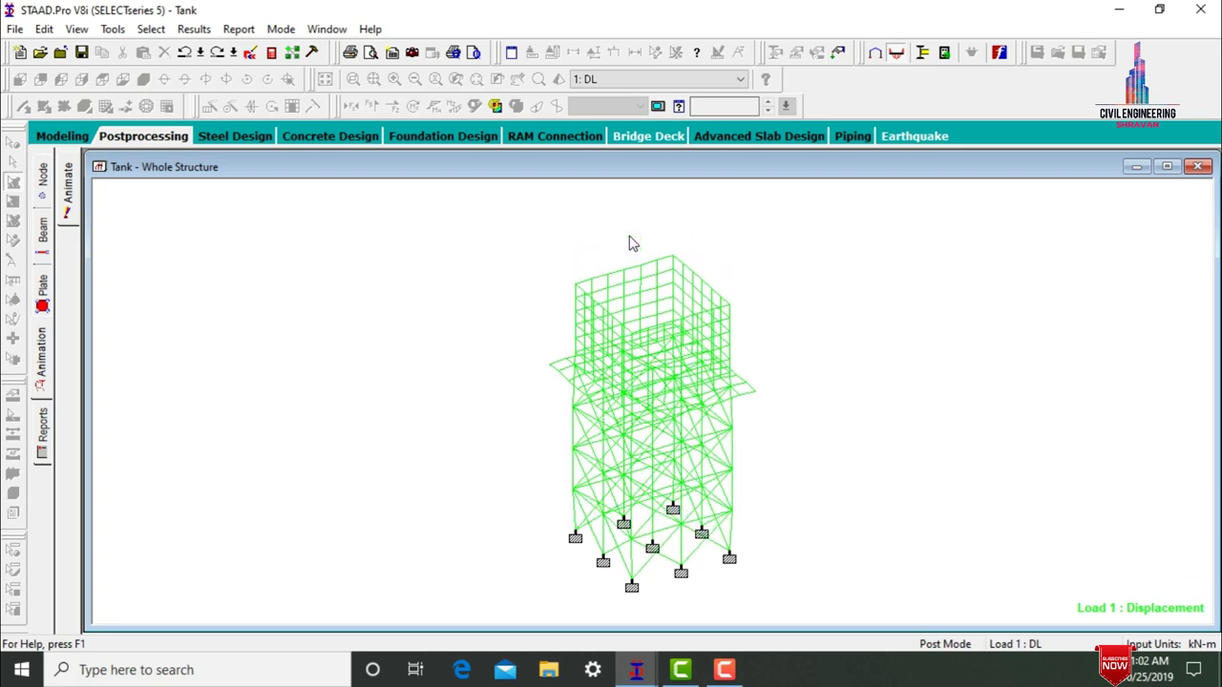
- Set the steel design code to IS800 2007 LSD
click(50, 136)
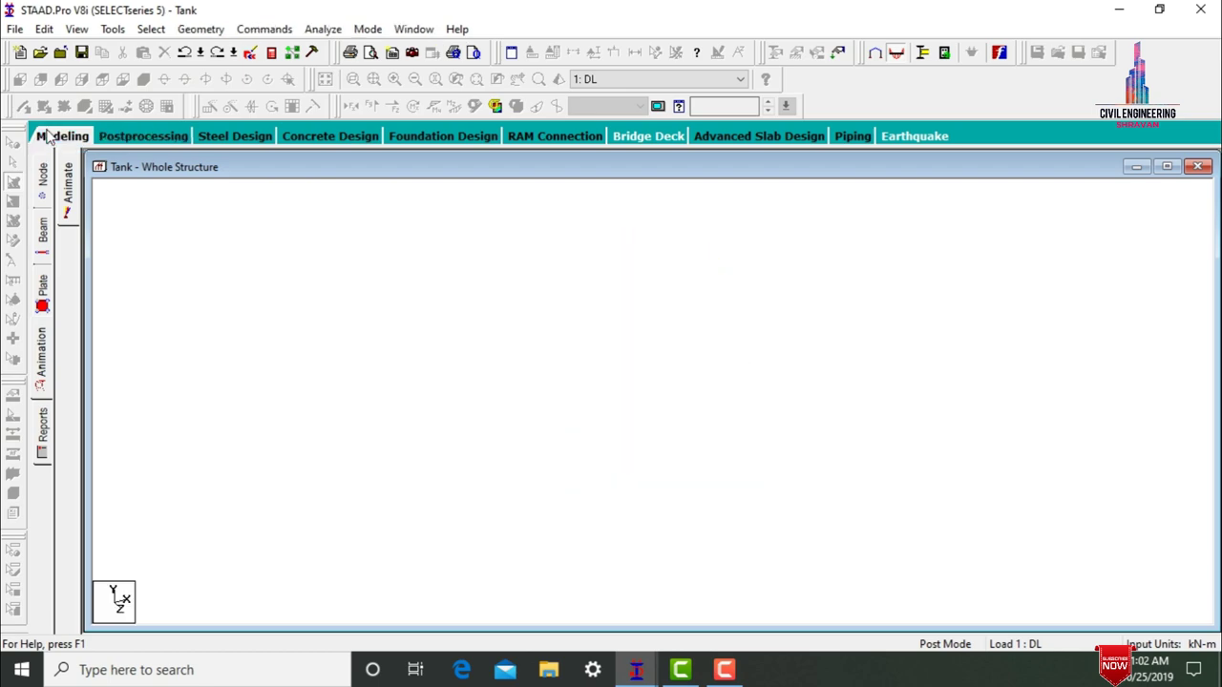
click(46, 496)
click(69, 186)
click(1191, 182)
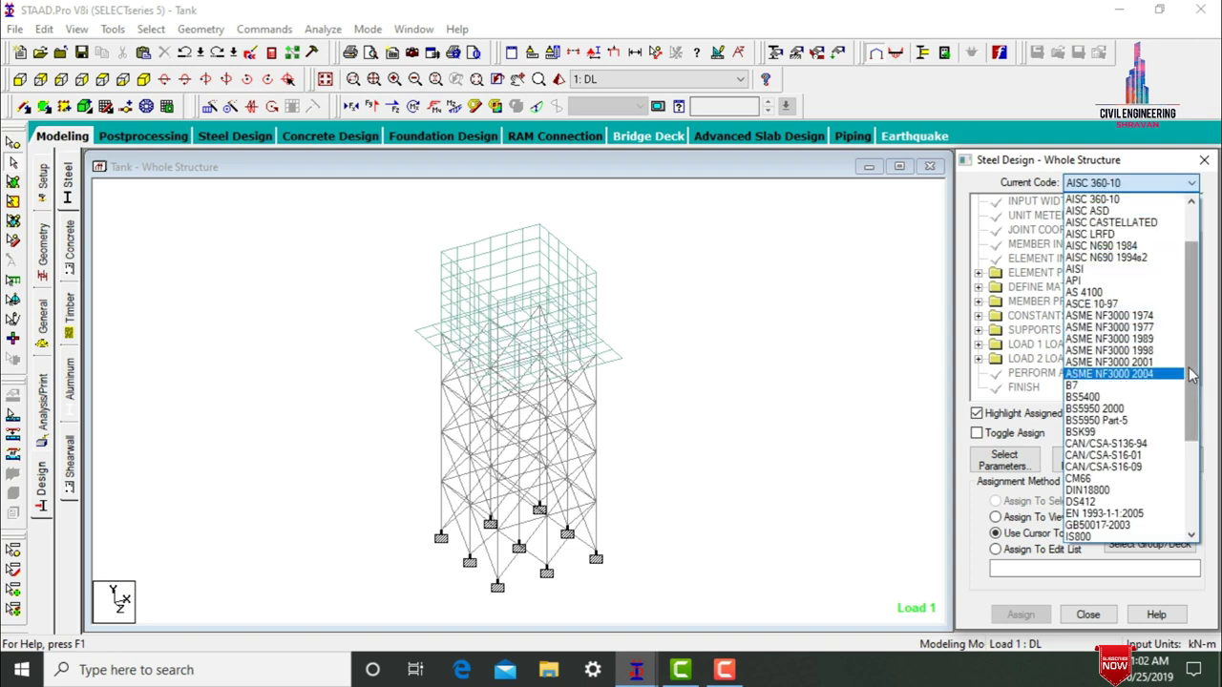
scroll(1191, 373, down, 2)
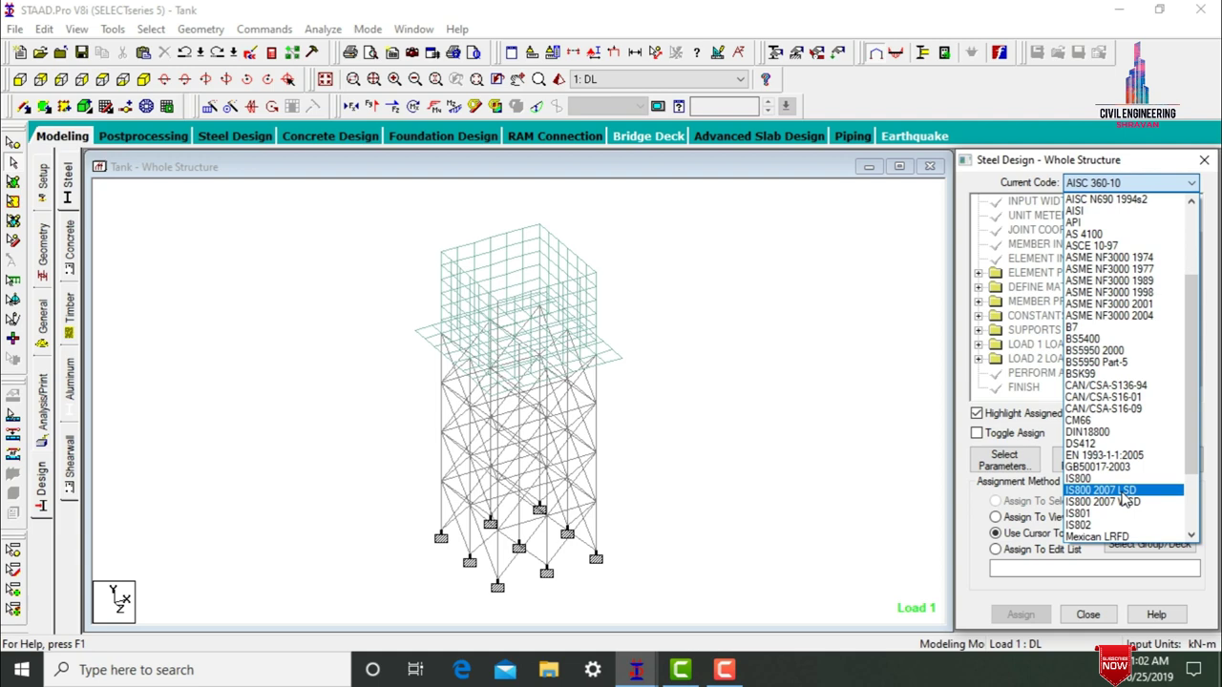
click(1123, 491)
- Clear the design parameter selection and choose only Track and Fyld
click(1025, 463)
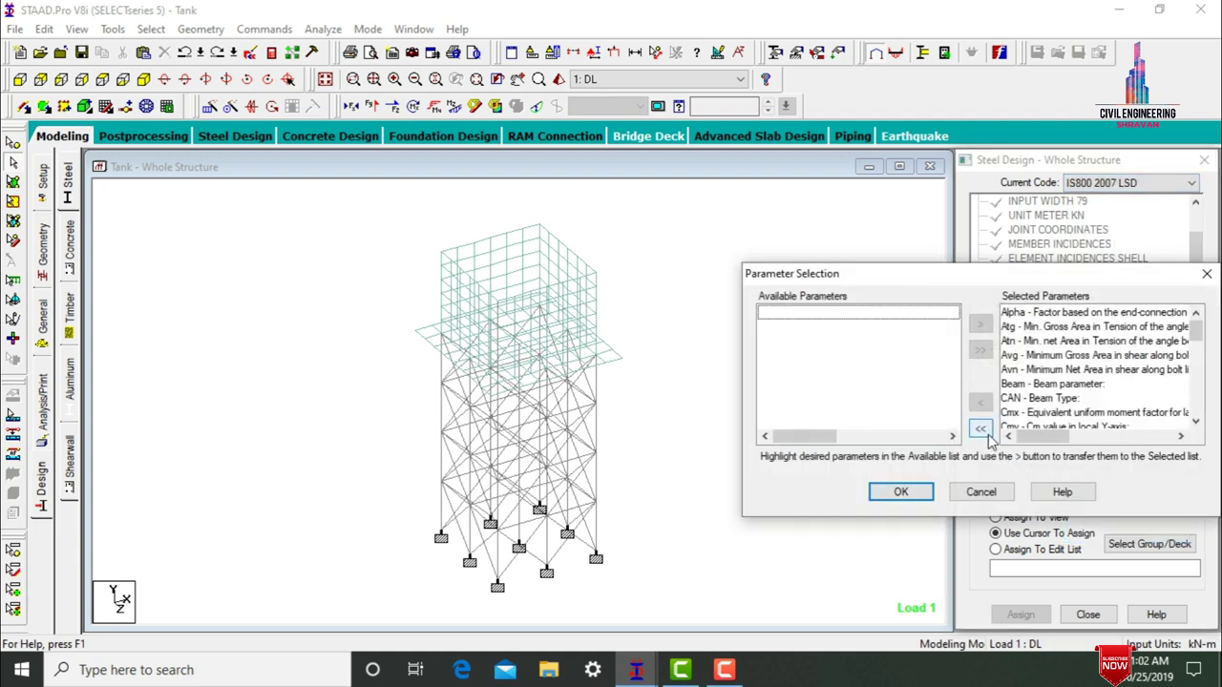
click(987, 435)
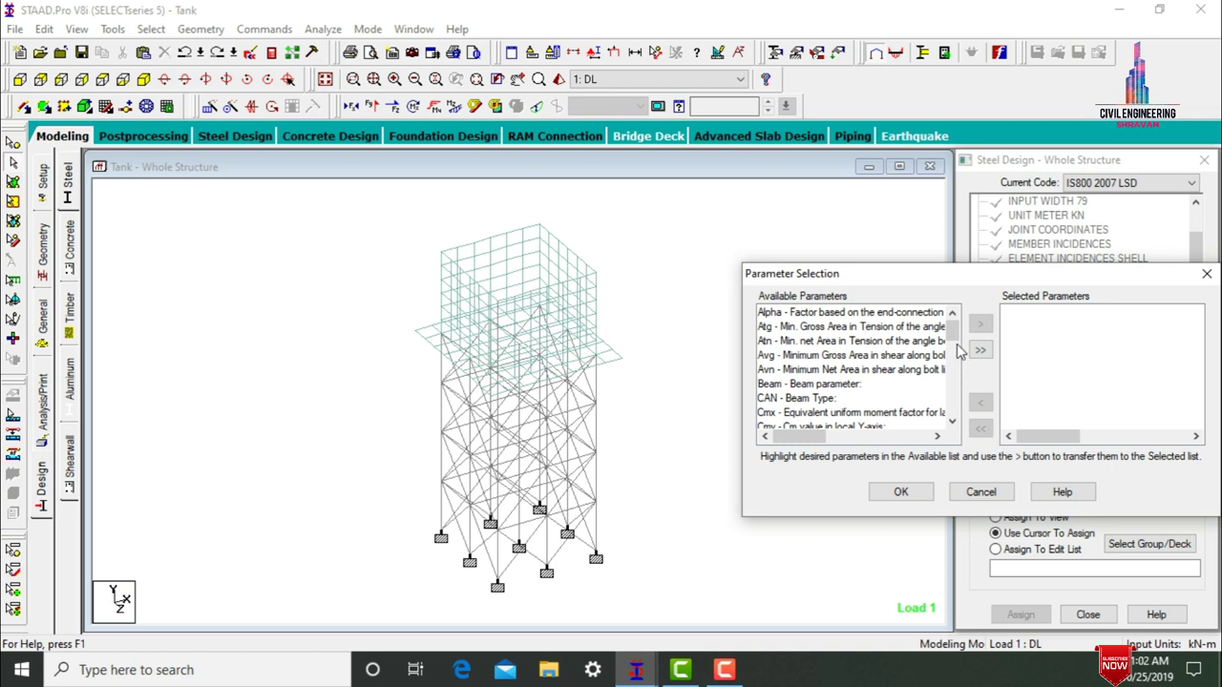
drag(955, 329, 964, 369)
double_click(841, 412)
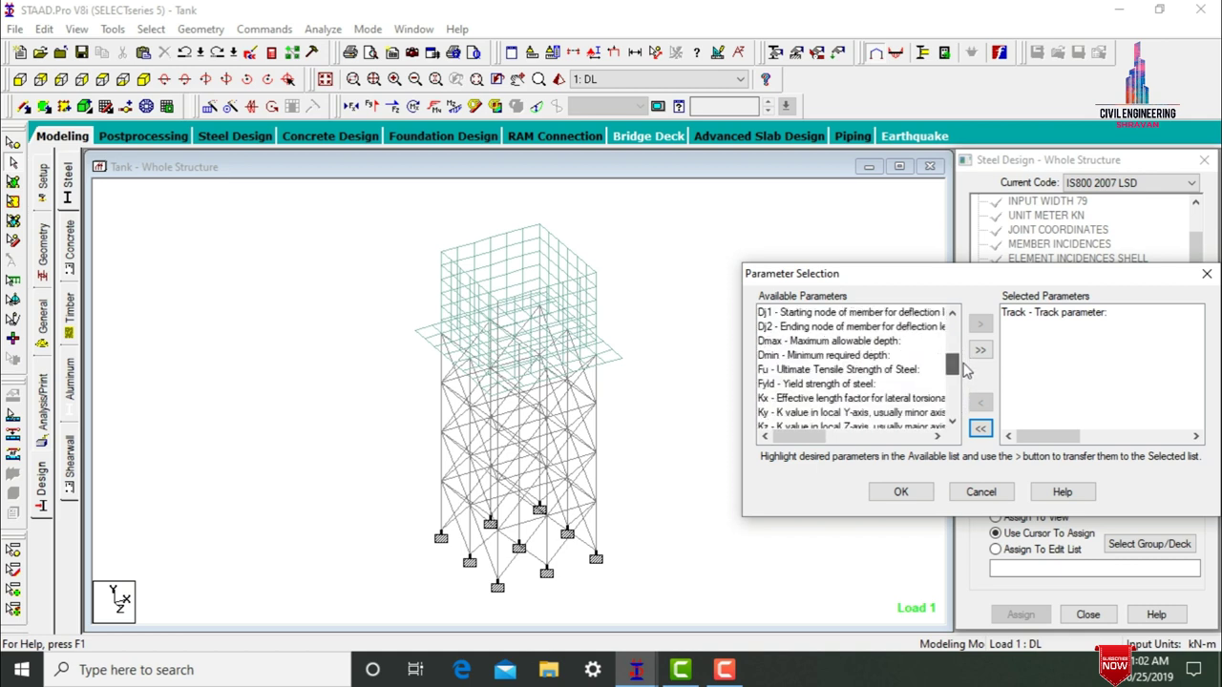
double_click(835, 384)
click(899, 490)
- Define the FYLD yield strength parameter as 600000
click(1085, 471)
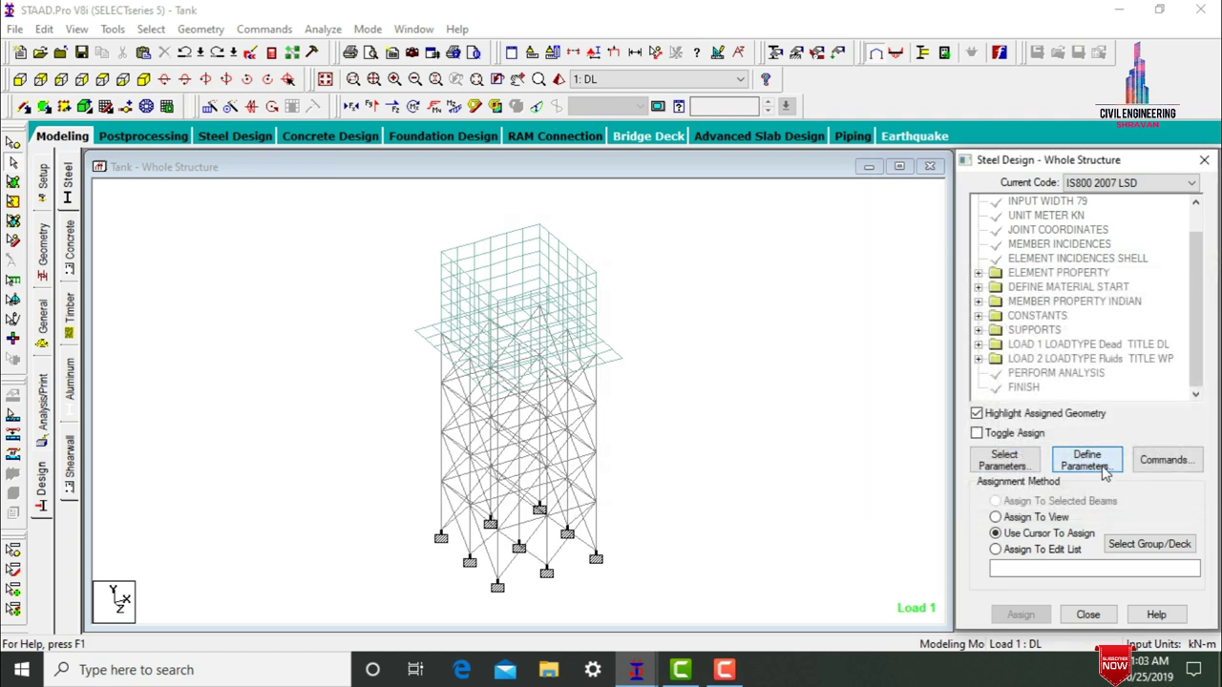
double_click(674, 264)
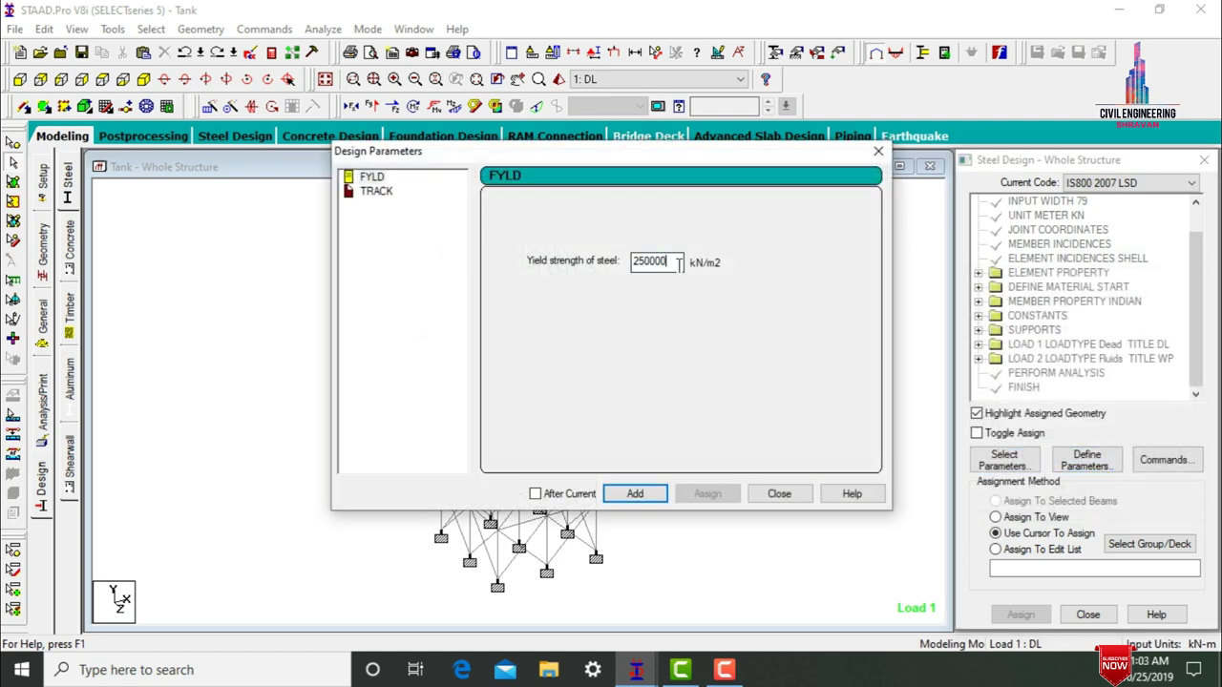
text(6)
click(635, 493)
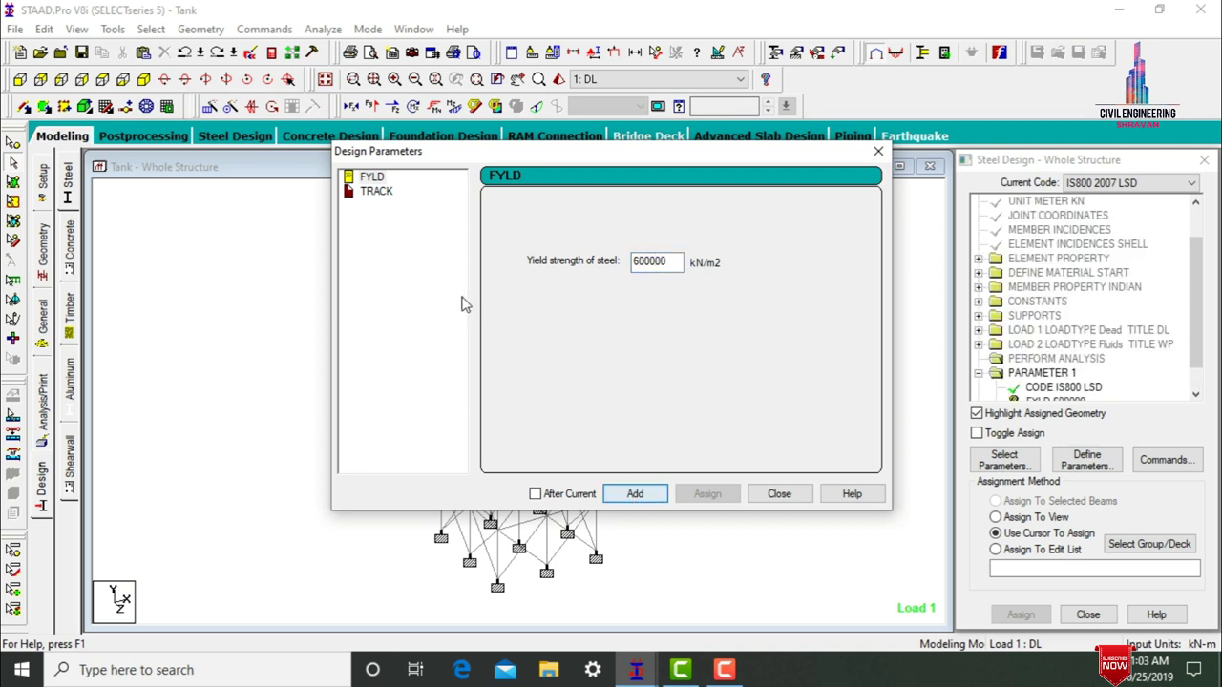
- Set TRACK to 2 for maximum-detail design output and close the dialog
click(376, 191)
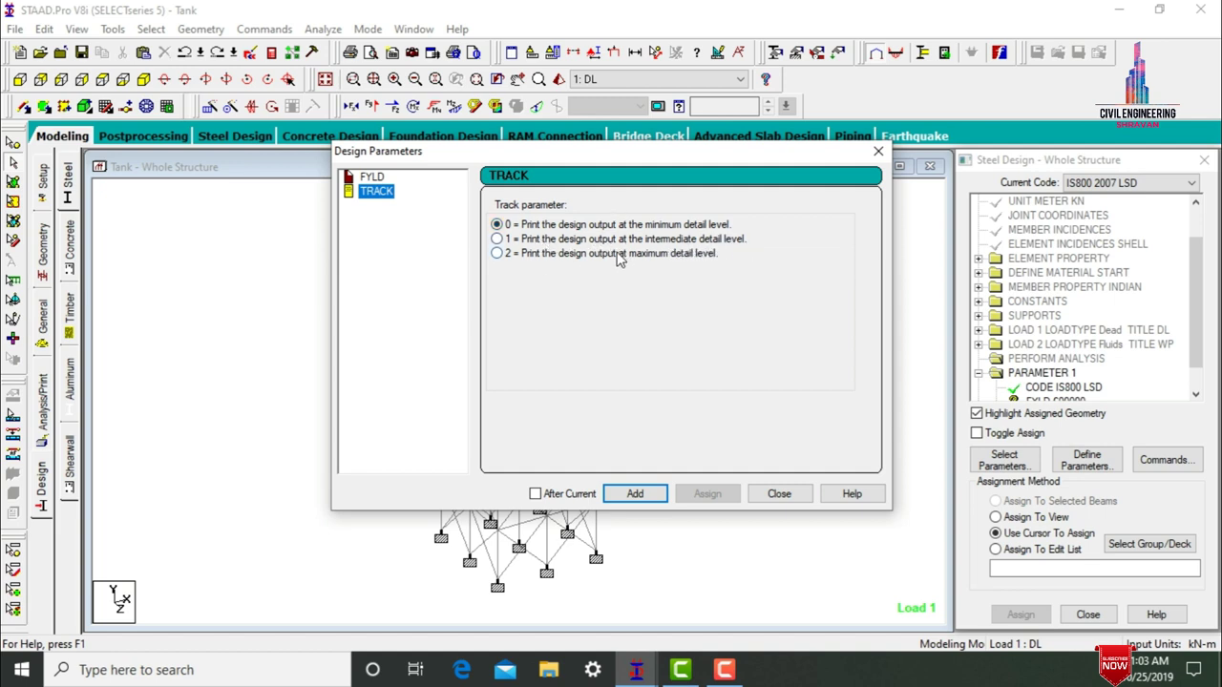
click(708, 264)
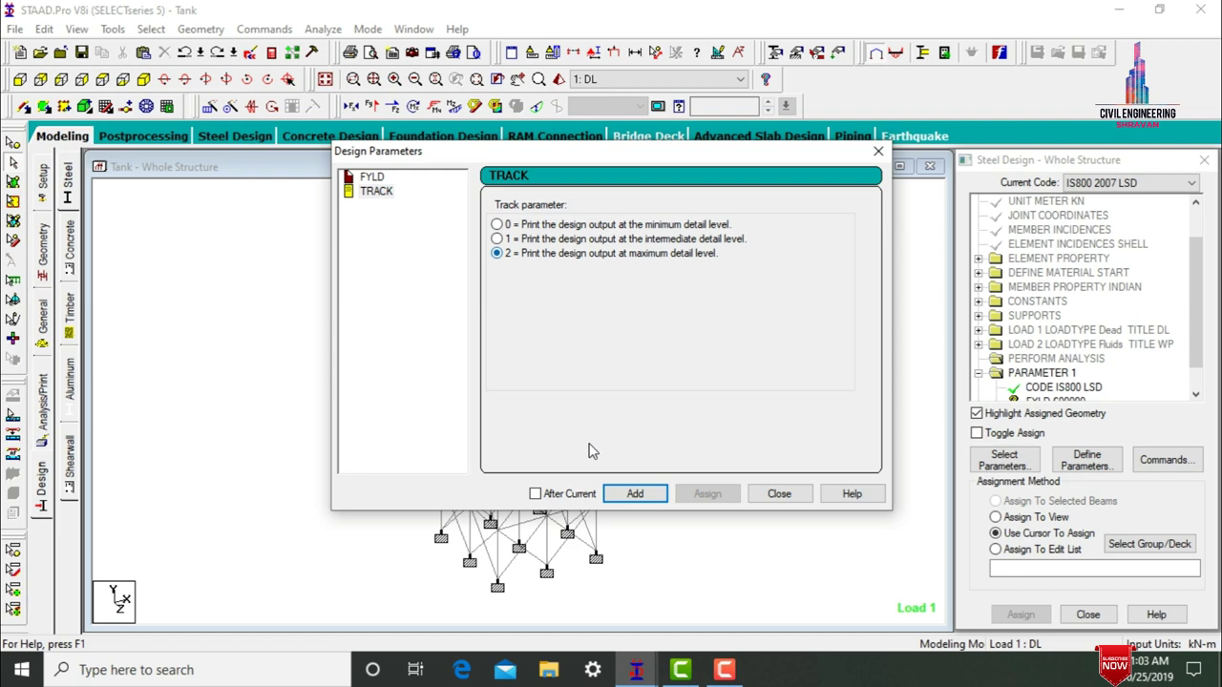
click(778, 494)
- Add the CHECK CODE, MEMBER TAKE OFF, SELECT and TAKE OFF design commands
click(1166, 461)
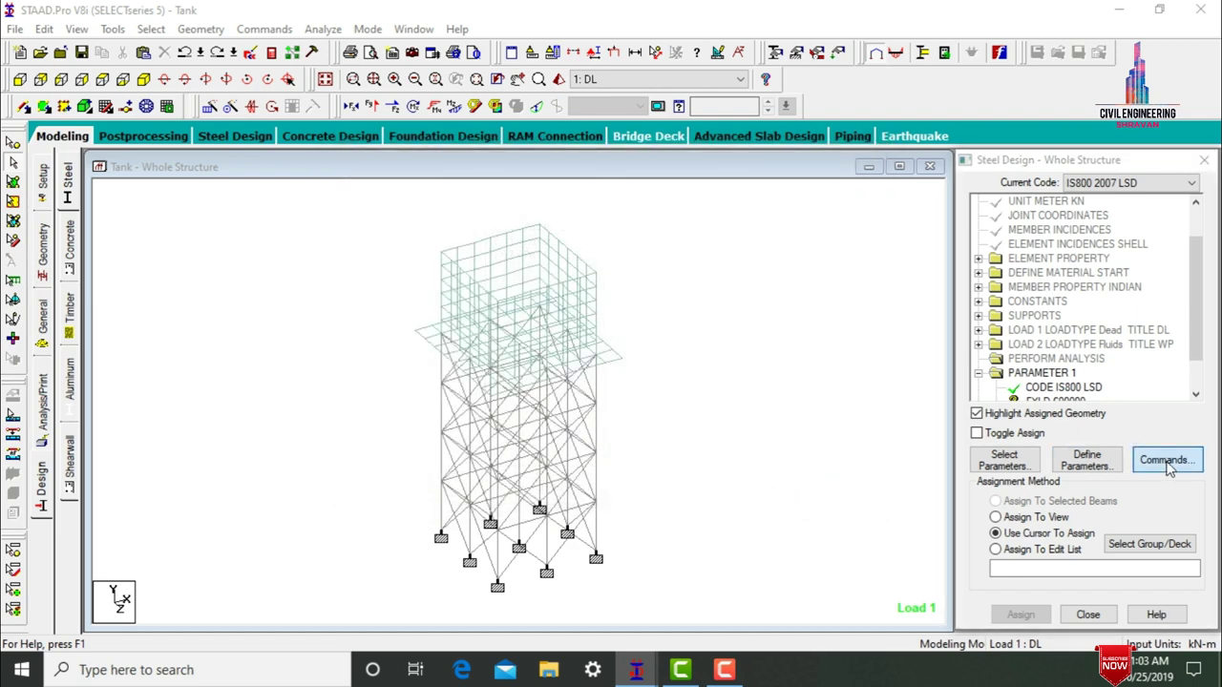
click(730, 263)
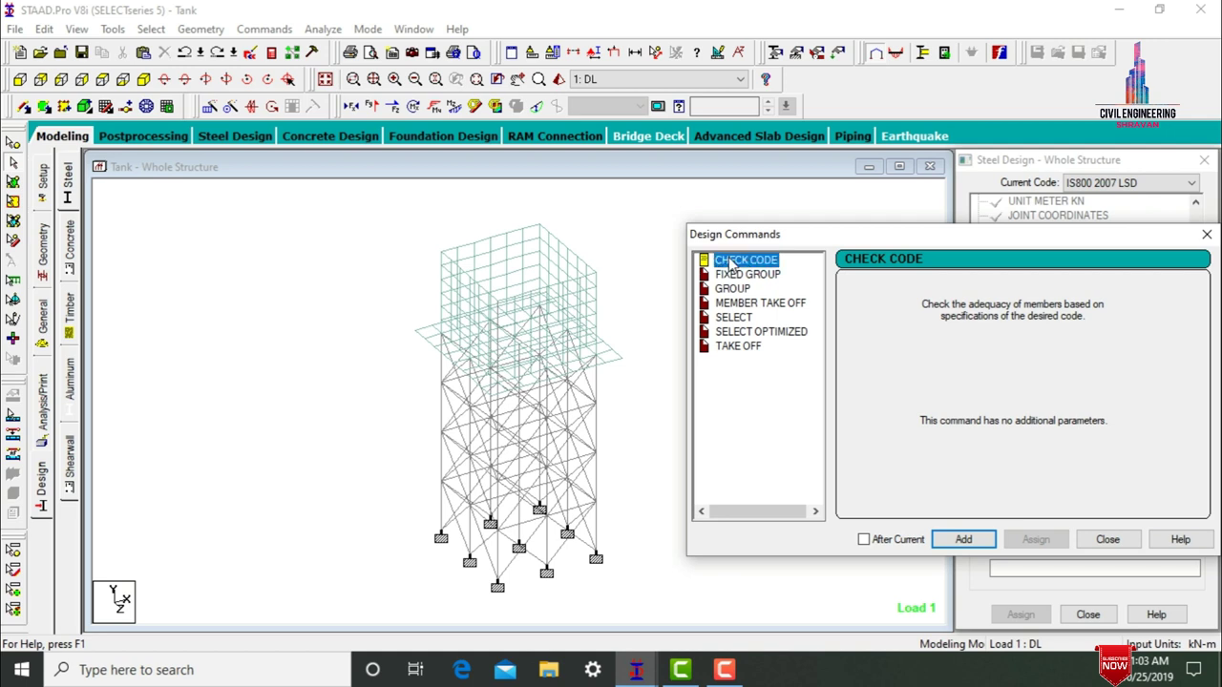
click(963, 539)
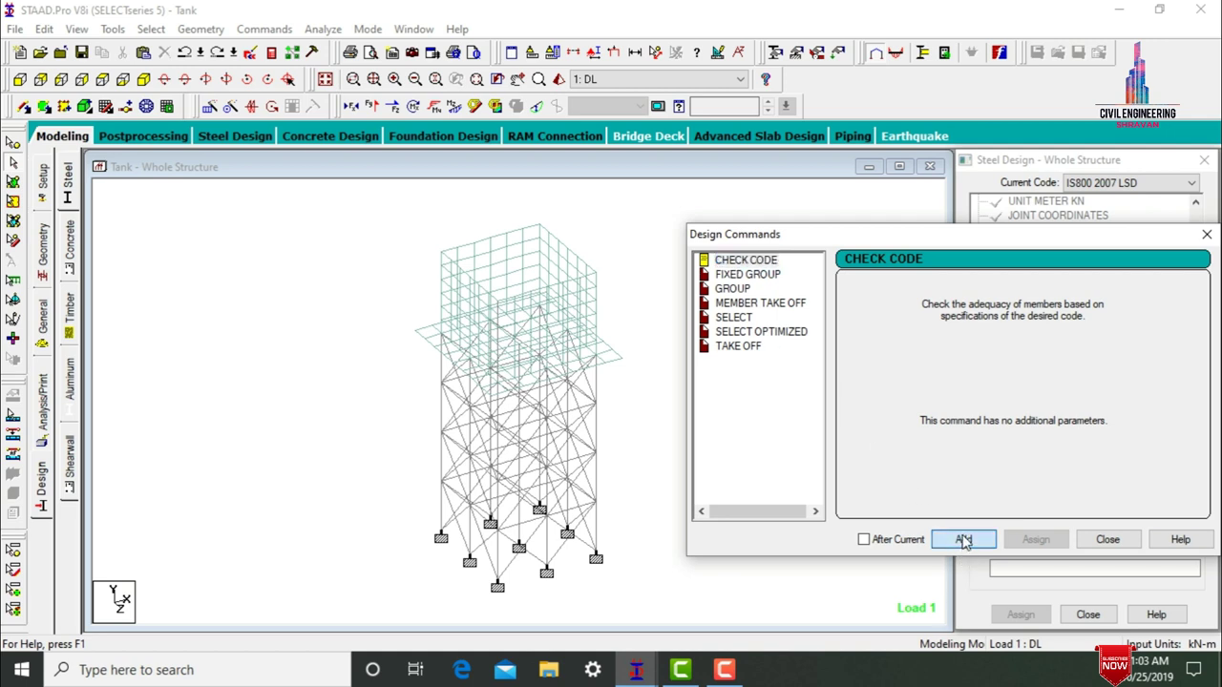
click(754, 302)
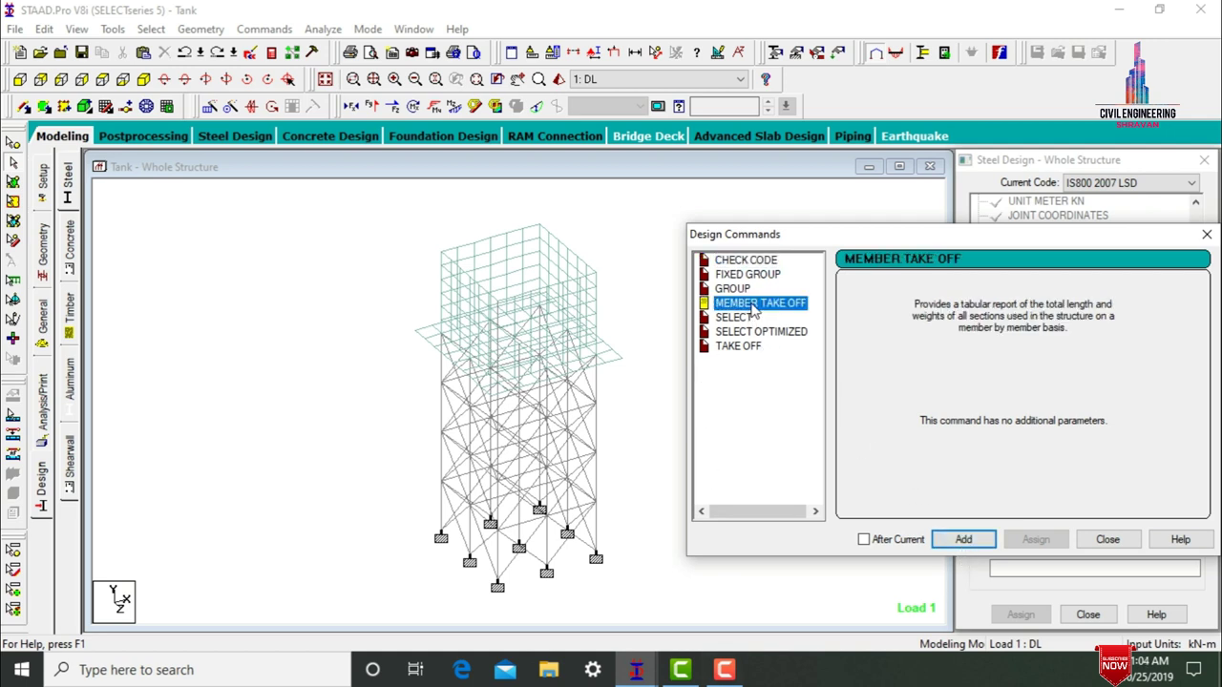
click(948, 537)
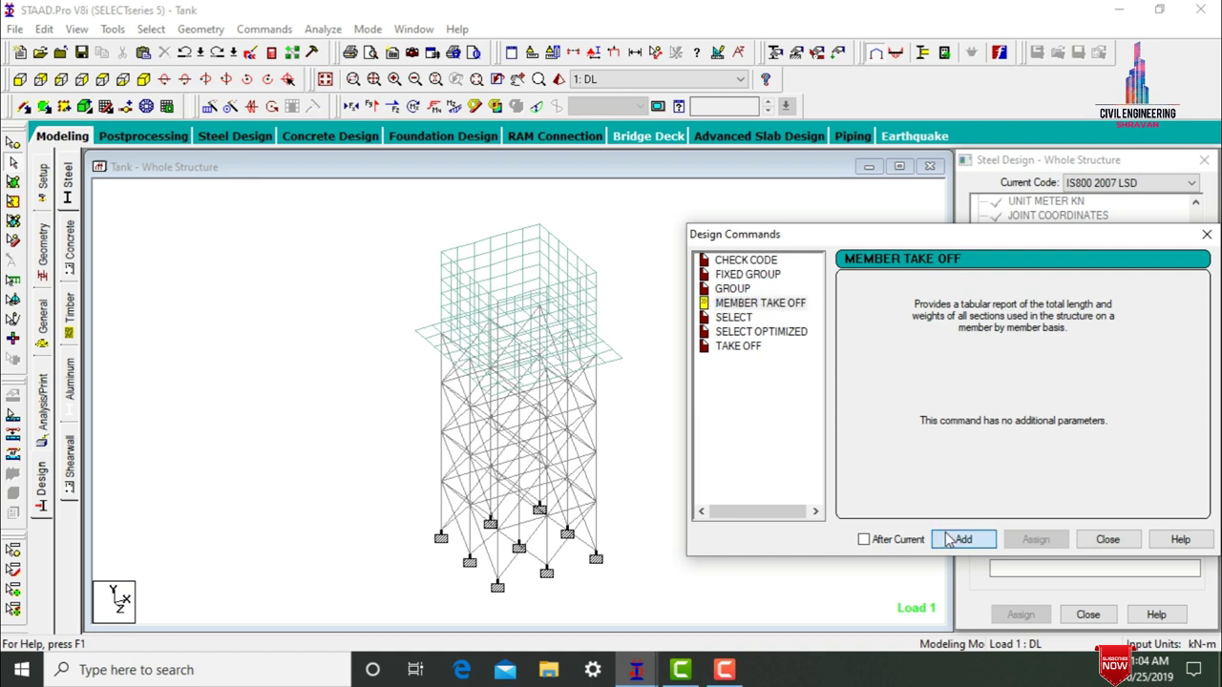
click(730, 317)
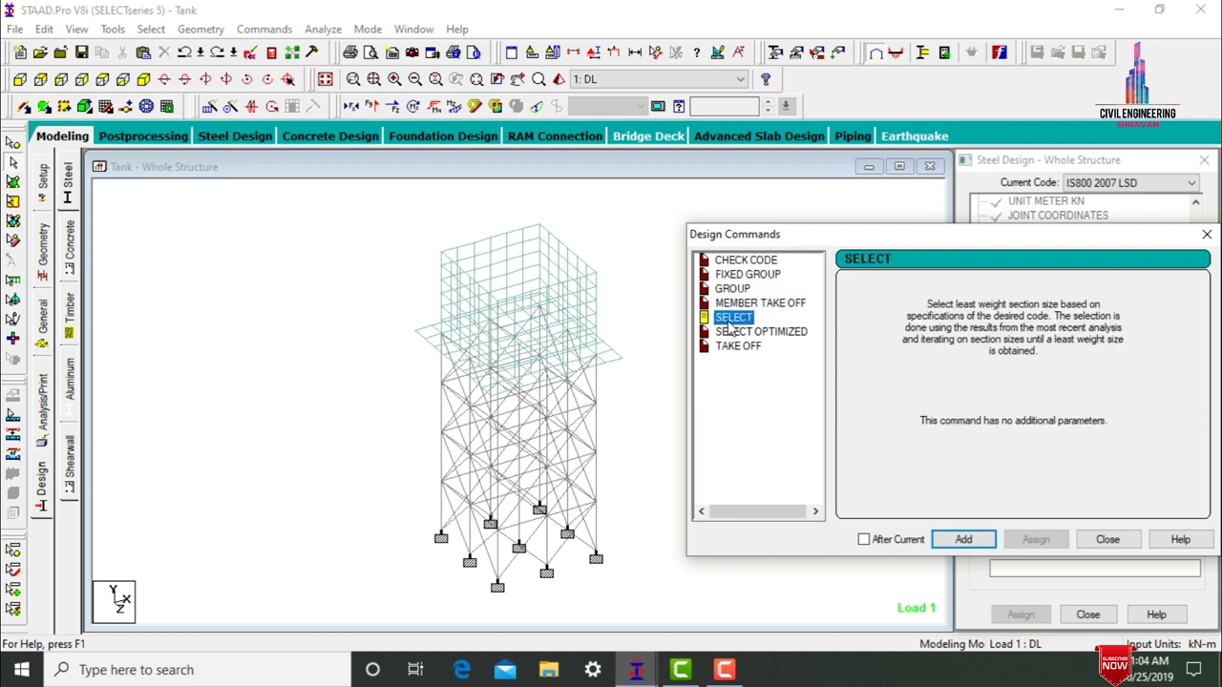
click(963, 539)
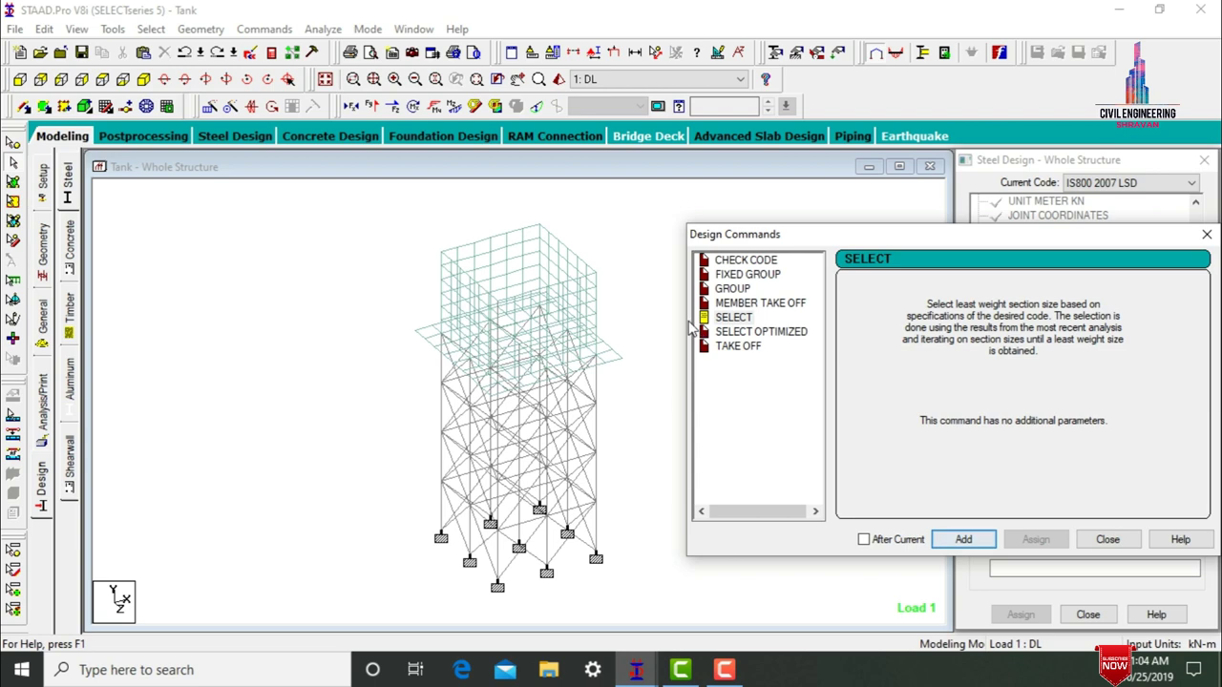
click(733, 346)
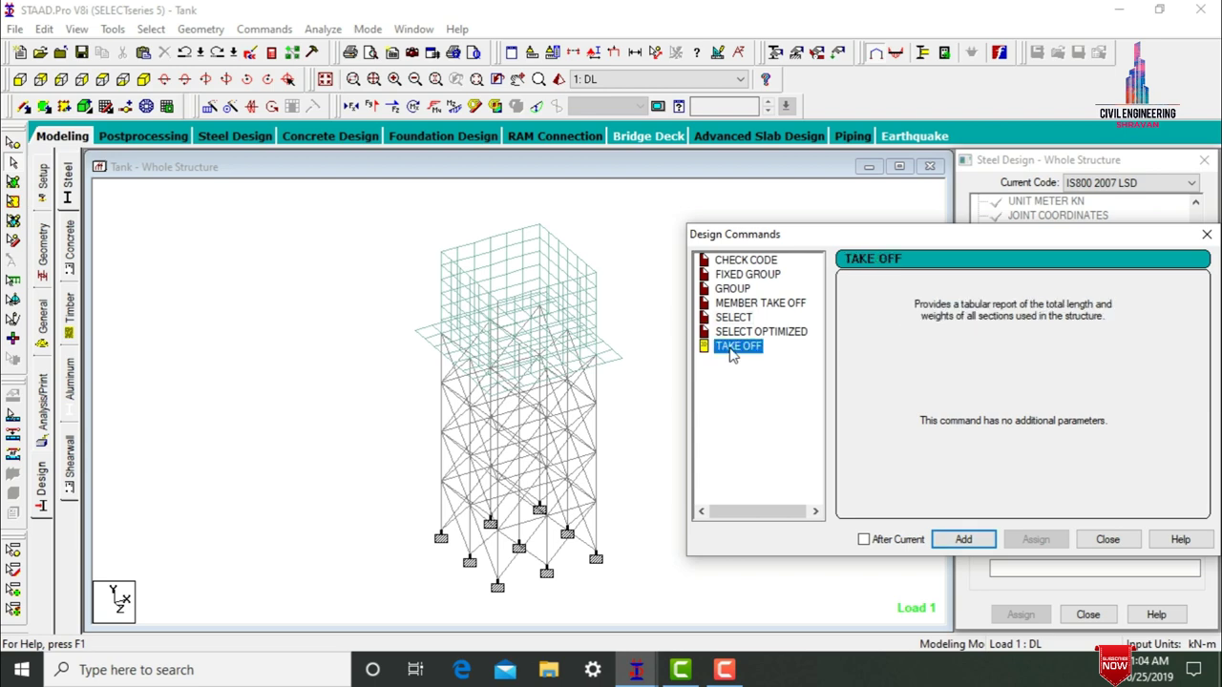
click(964, 540)
- Assign FYLD 600000 and TRACK 2 to all members in view
click(1105, 539)
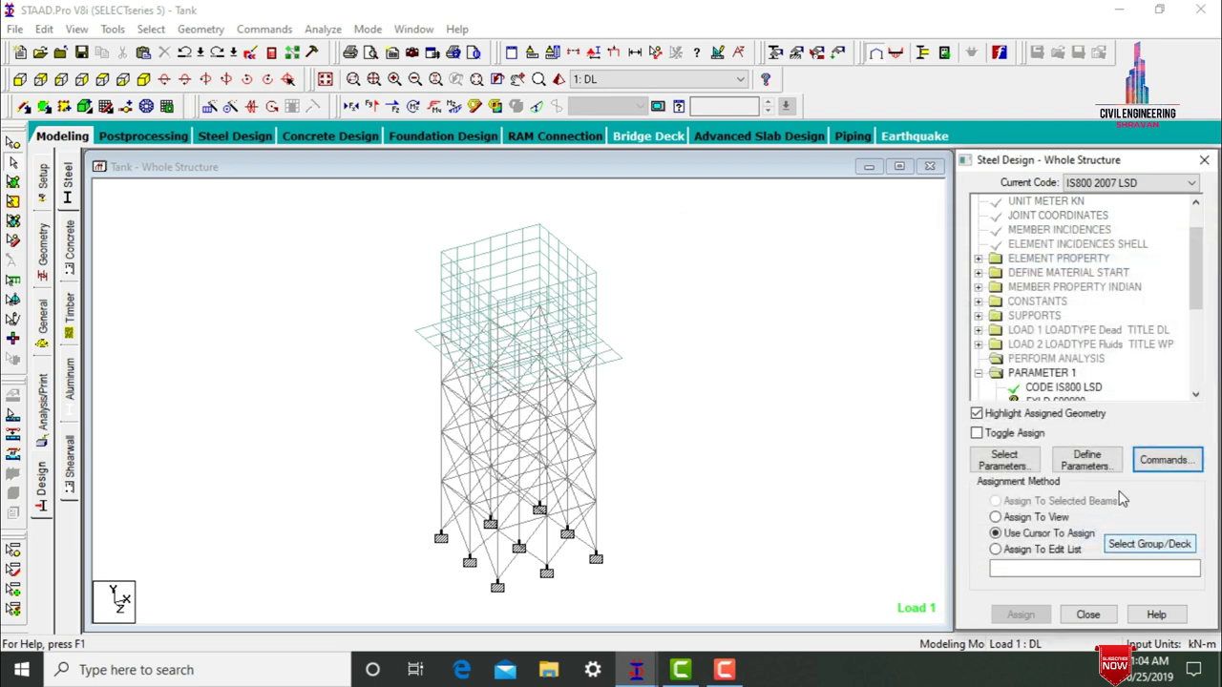
drag(1202, 288, 1203, 330)
click(1040, 304)
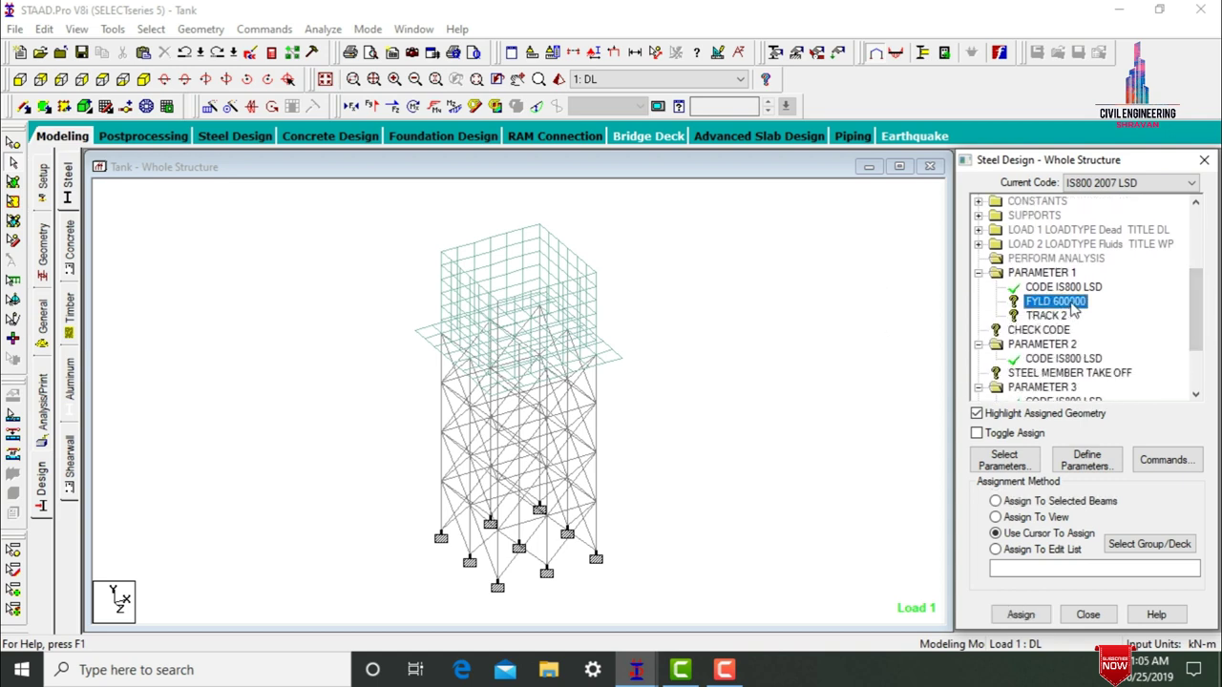
click(995, 516)
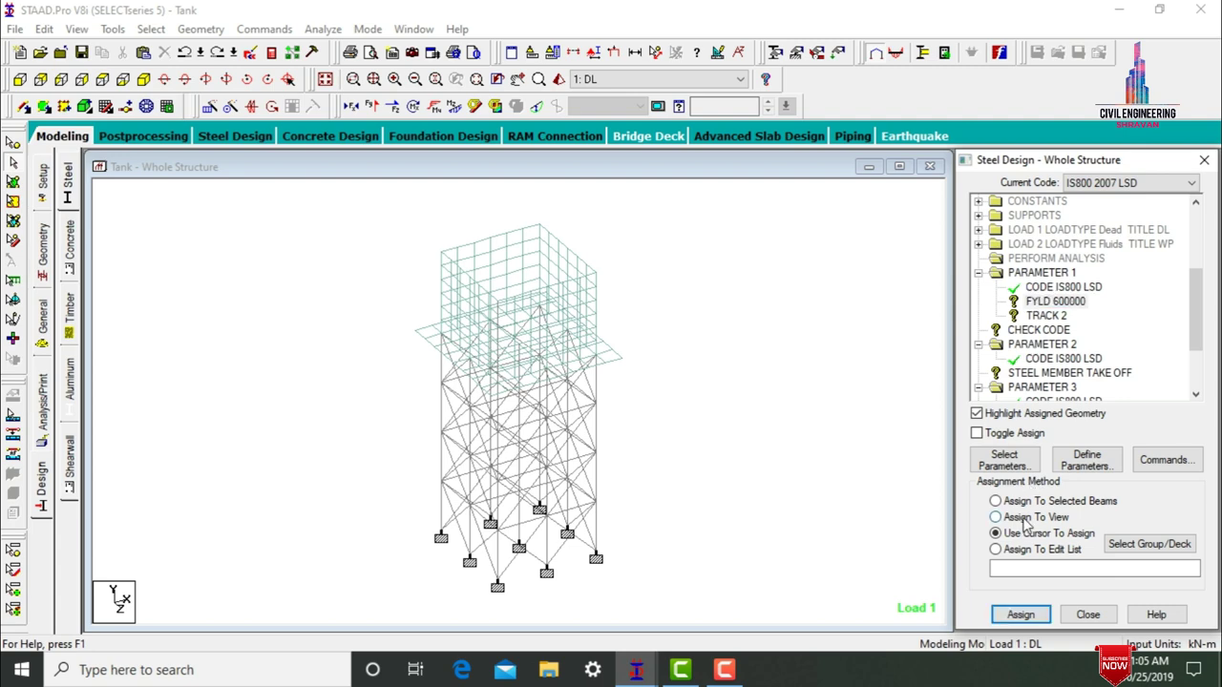
click(1020, 614)
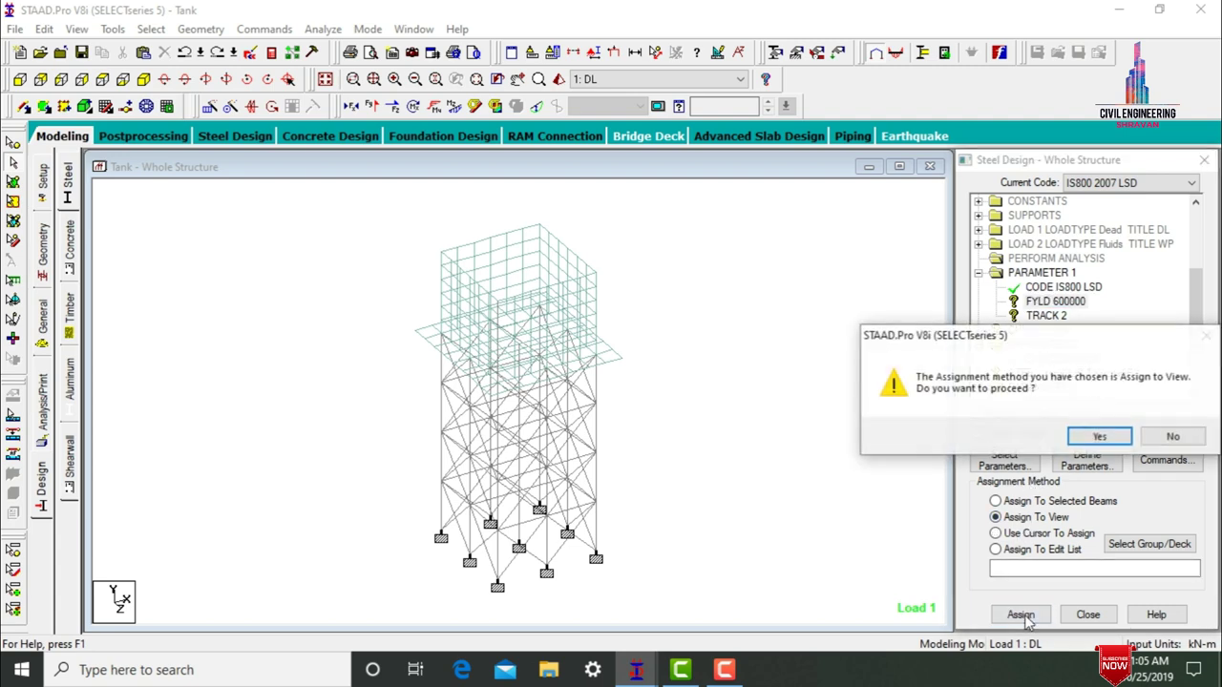
click(1098, 435)
click(1040, 316)
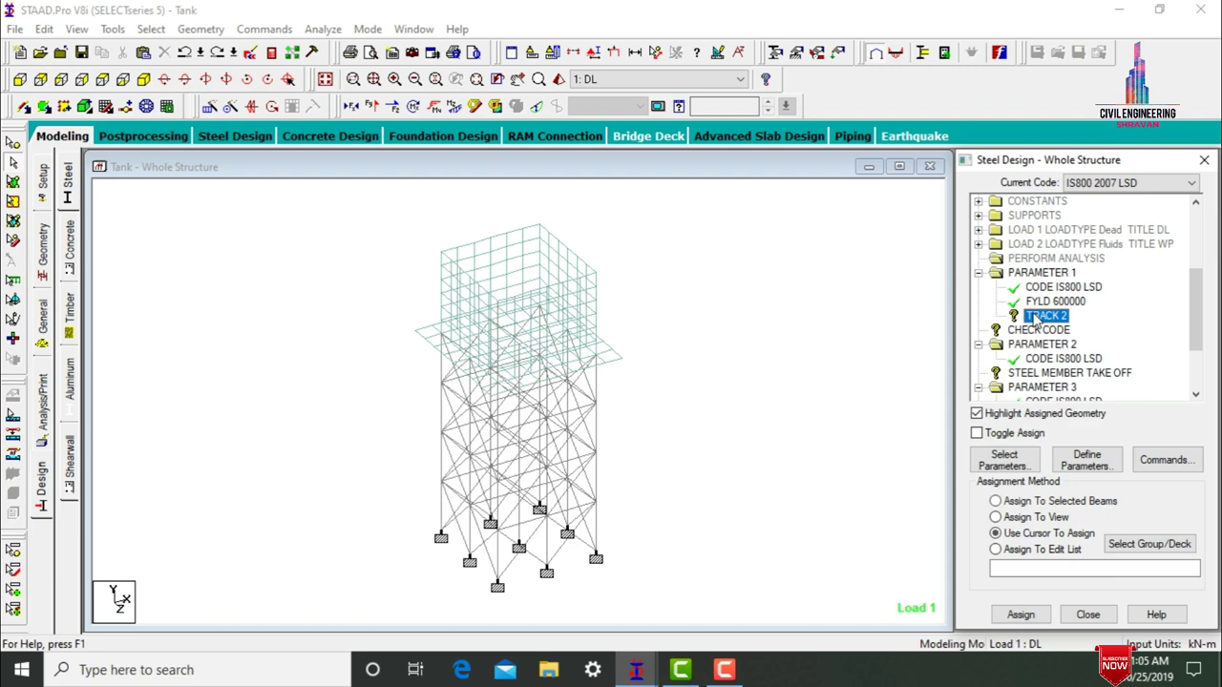
click(996, 517)
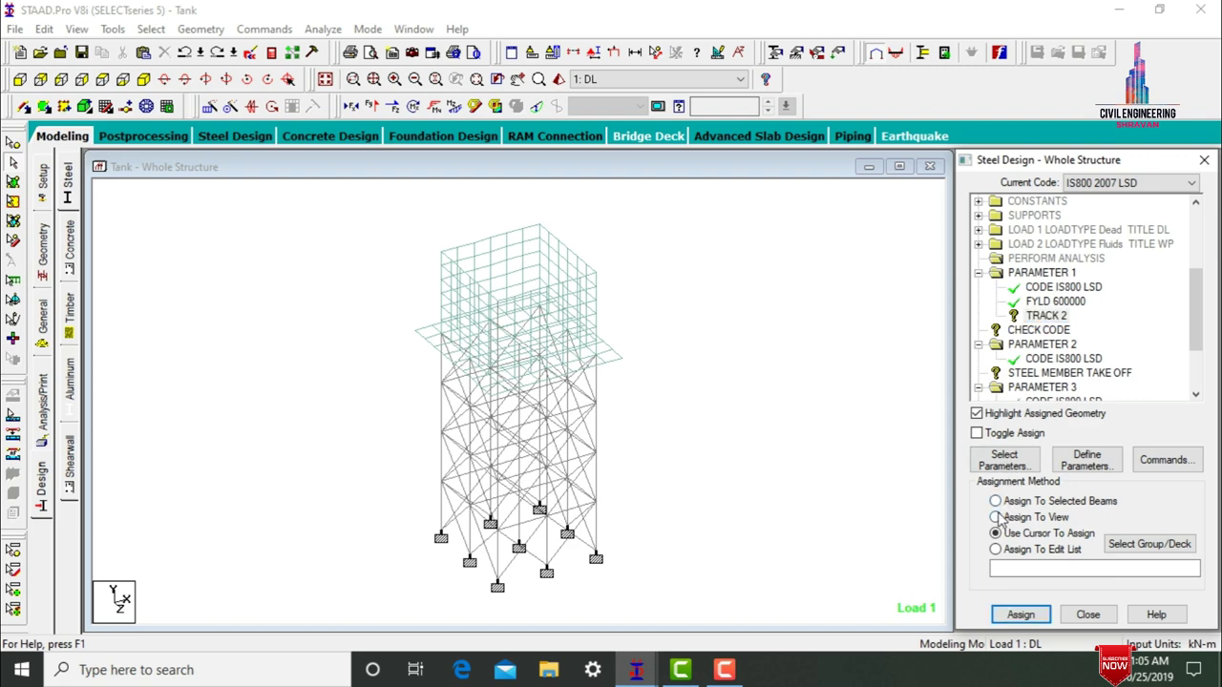
click(1020, 615)
click(1099, 438)
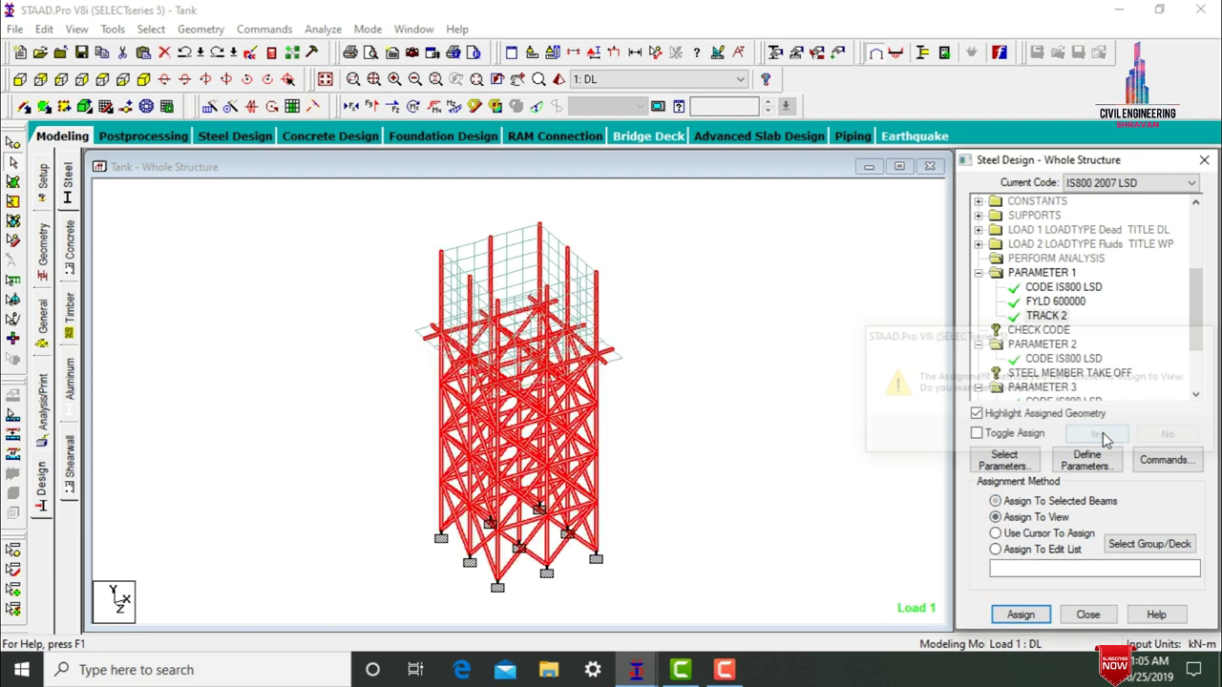
- Assign CHECK CODE and STEEL MEMBER TAKE OFF to all members in view
click(1031, 329)
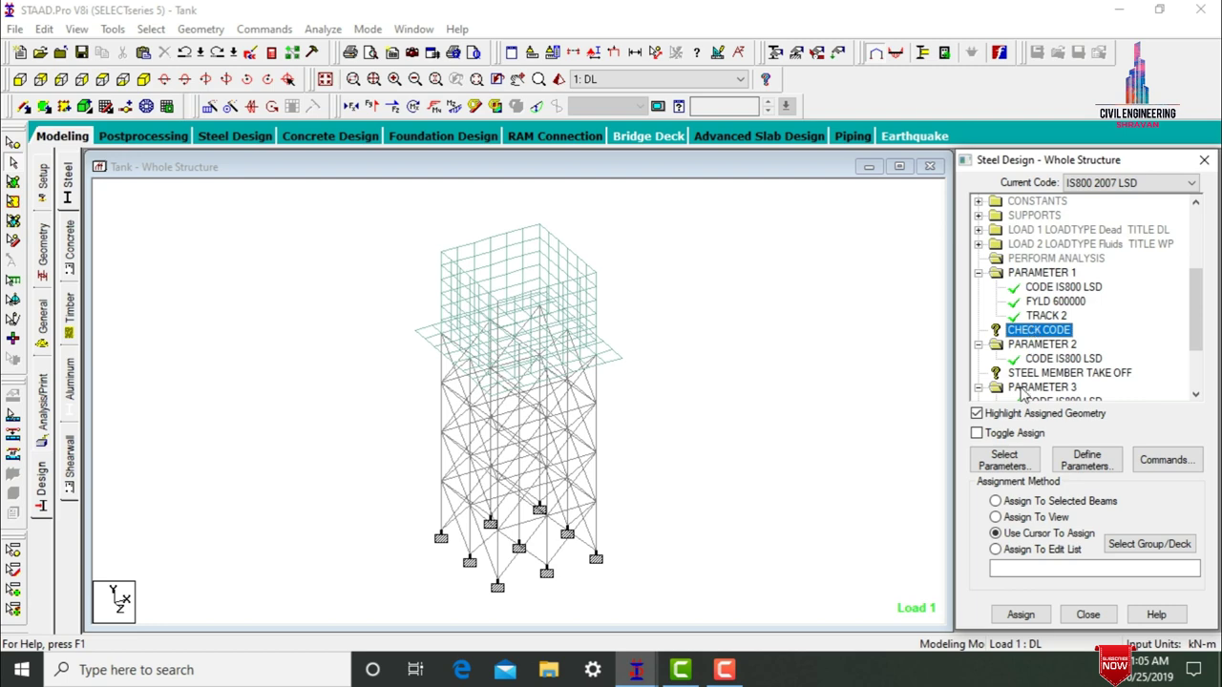
click(996, 517)
click(1019, 615)
key(Return)
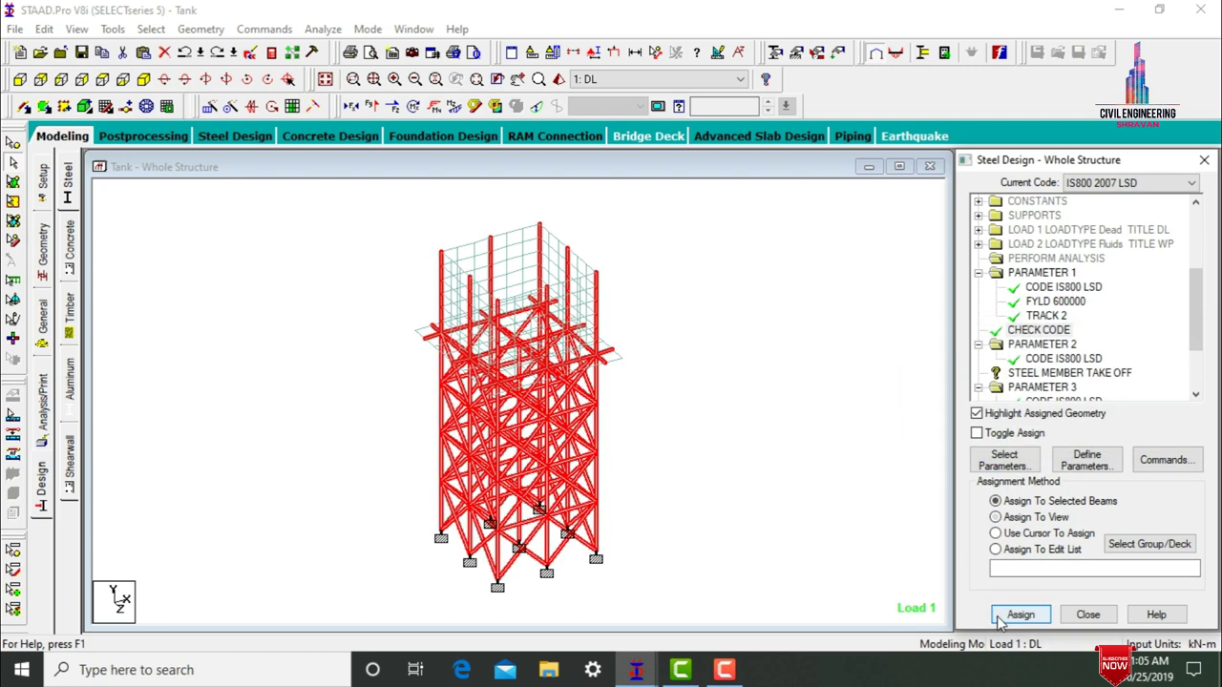
click(1059, 373)
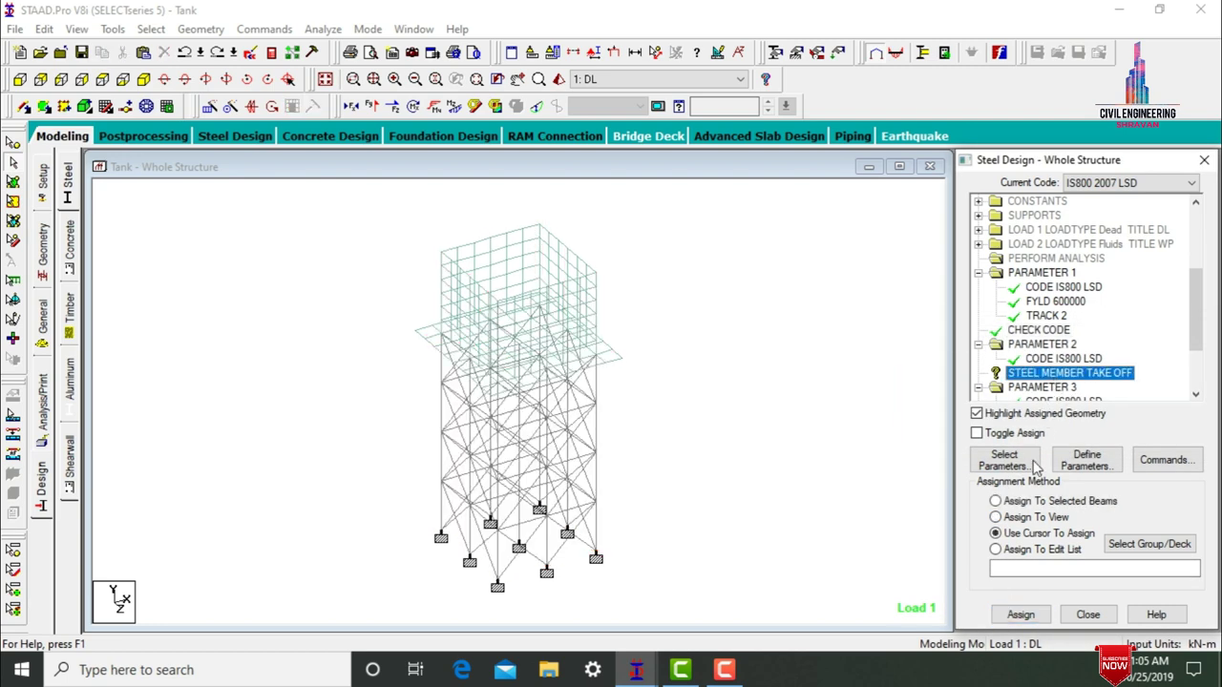
click(995, 516)
click(1018, 615)
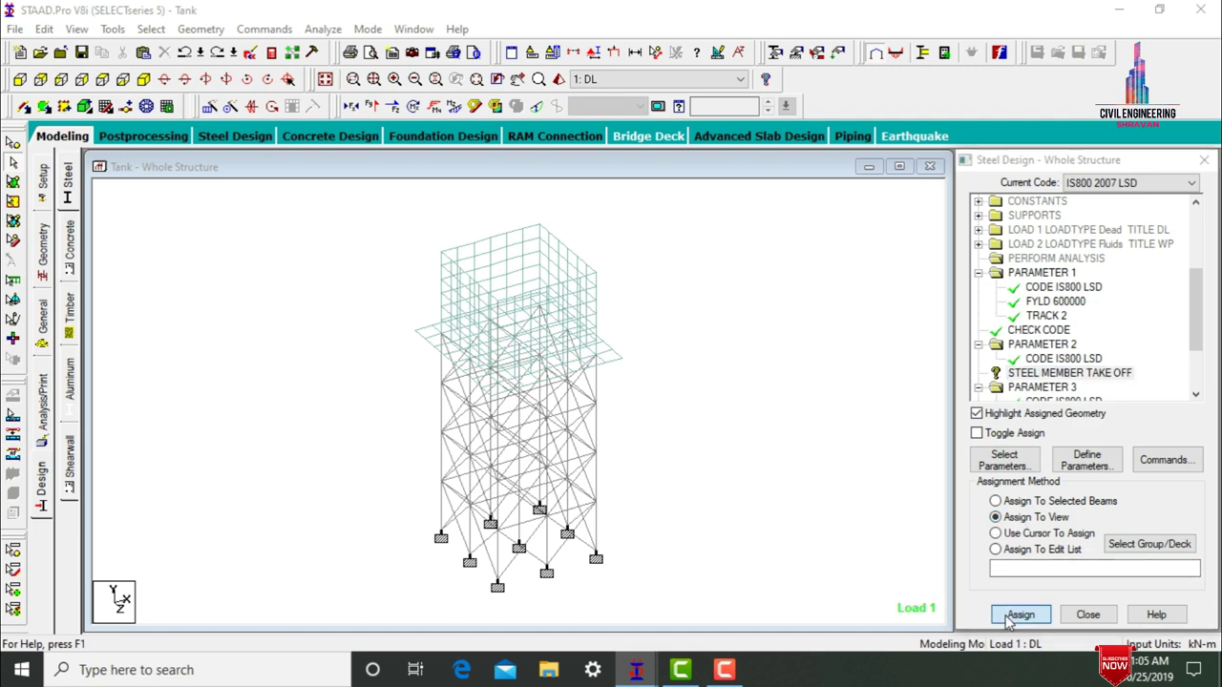
- Assign SELECT and STEEL TAKE OFF to all members in view
drag(1196, 285, 1197, 321)
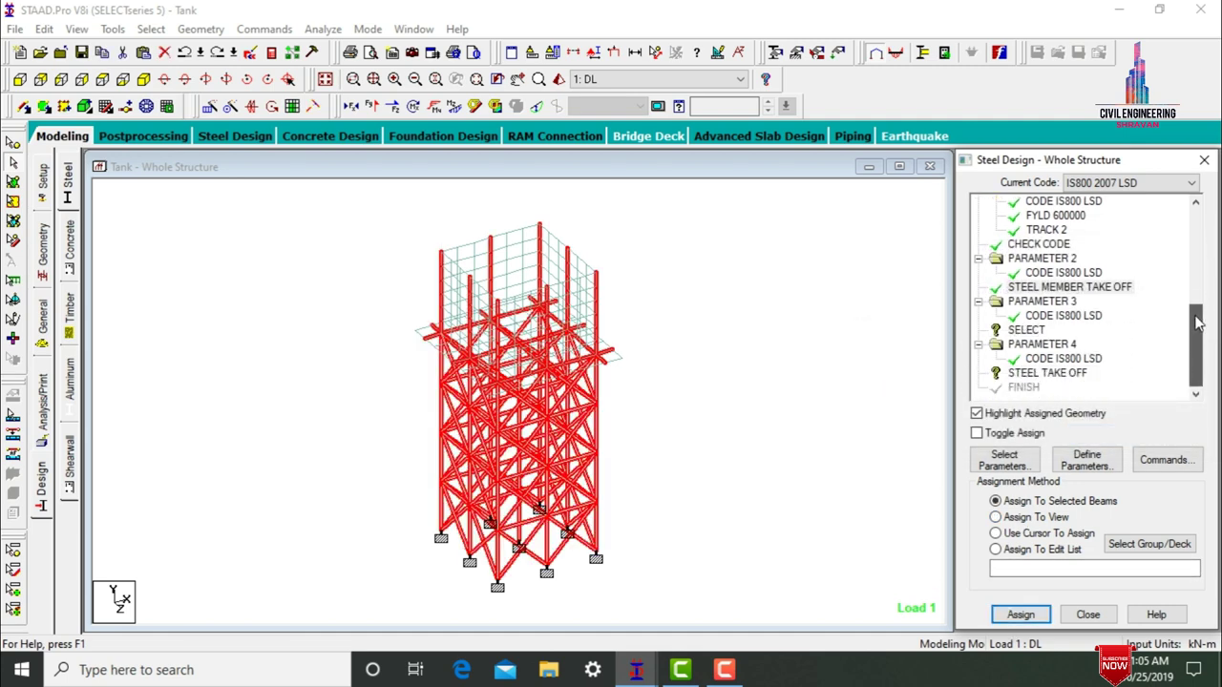
click(1021, 330)
click(995, 516)
click(1019, 614)
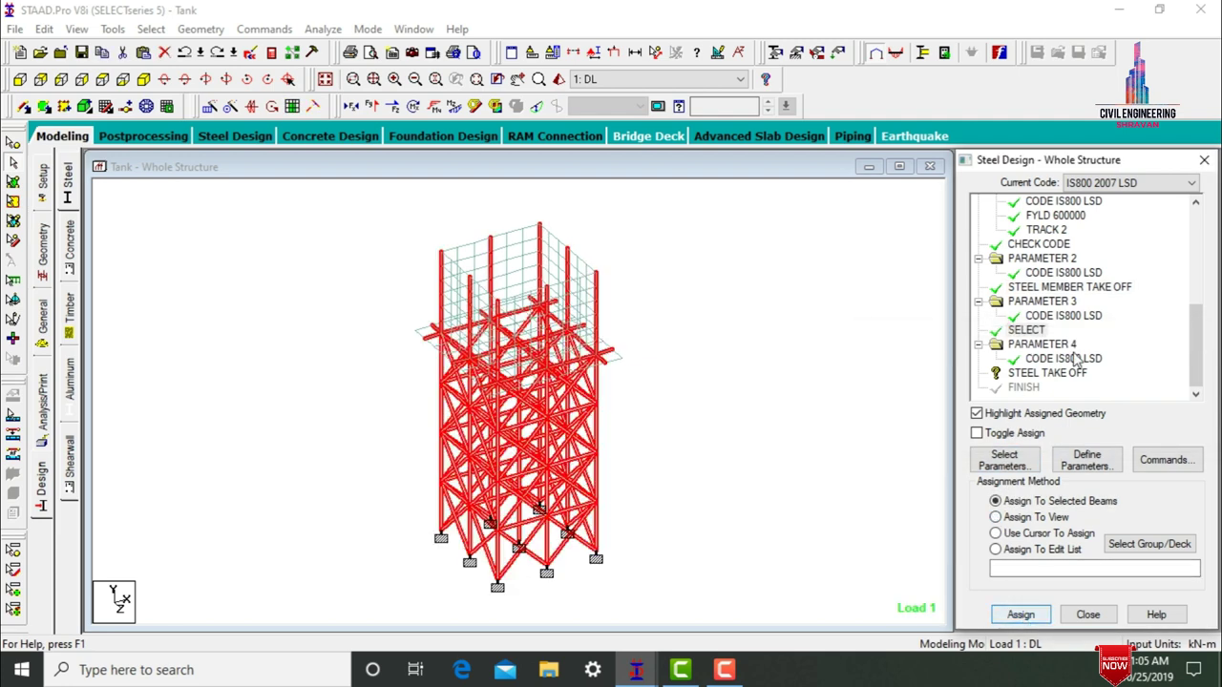
click(1027, 373)
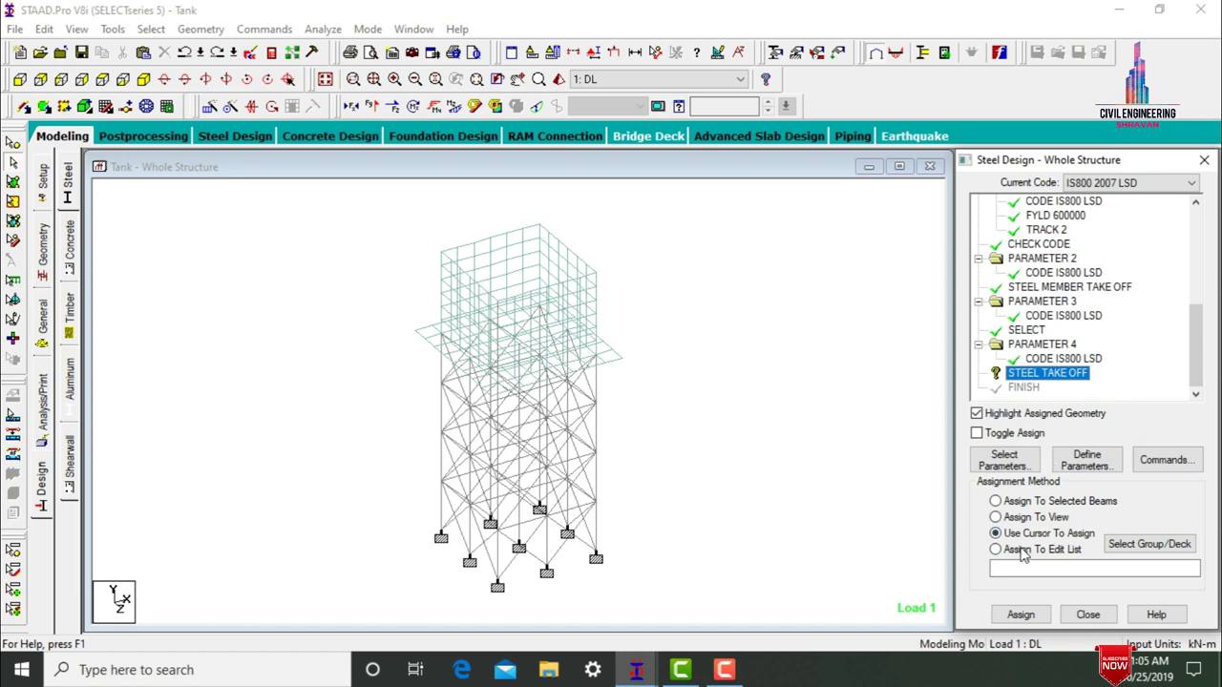
click(995, 516)
click(1013, 618)
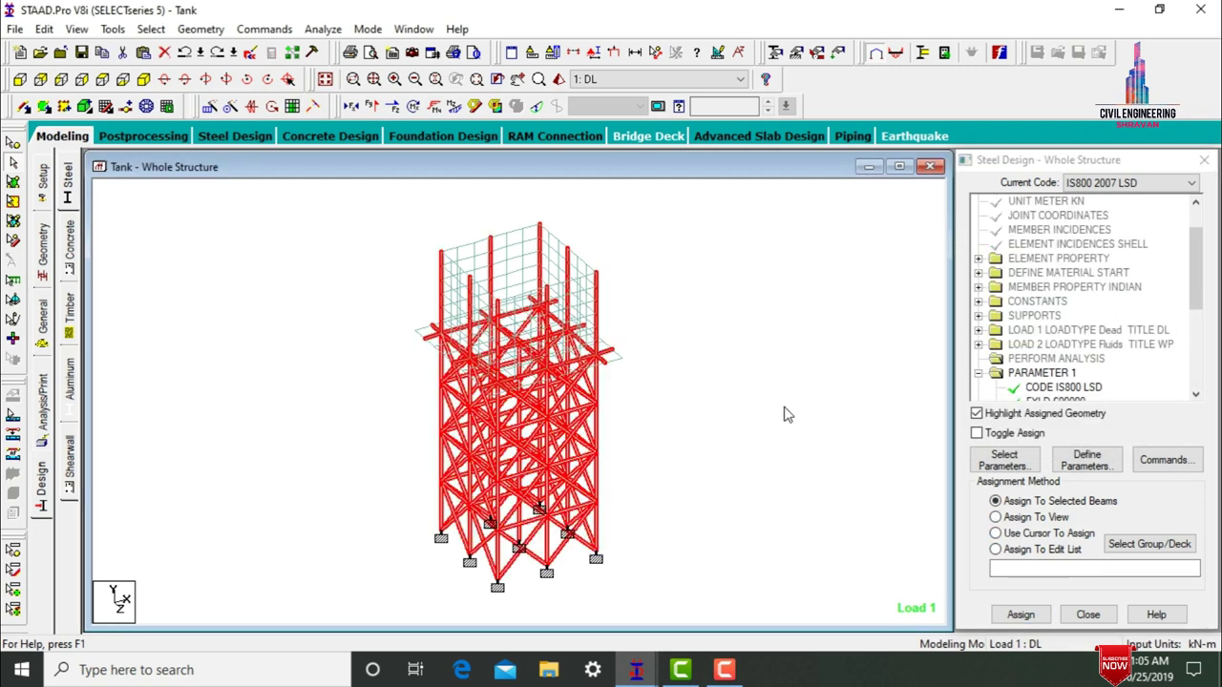
- Add a second Perform Analysis command after STEEL TAKE OFF
click(45, 429)
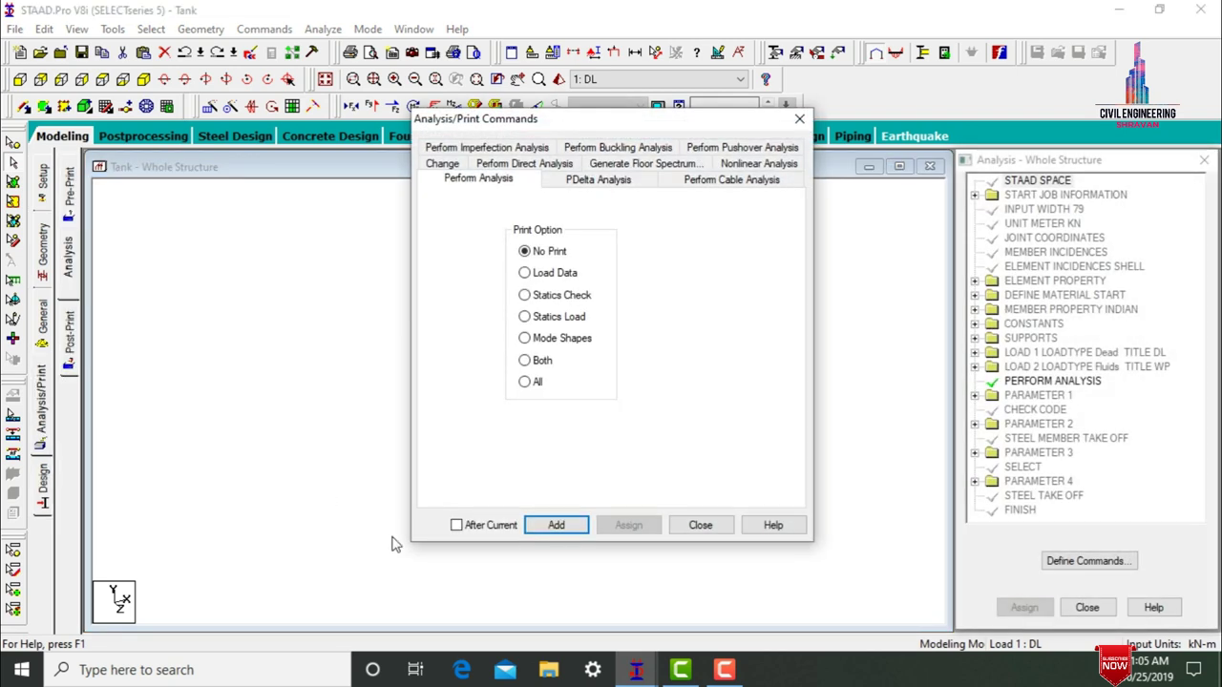
click(563, 528)
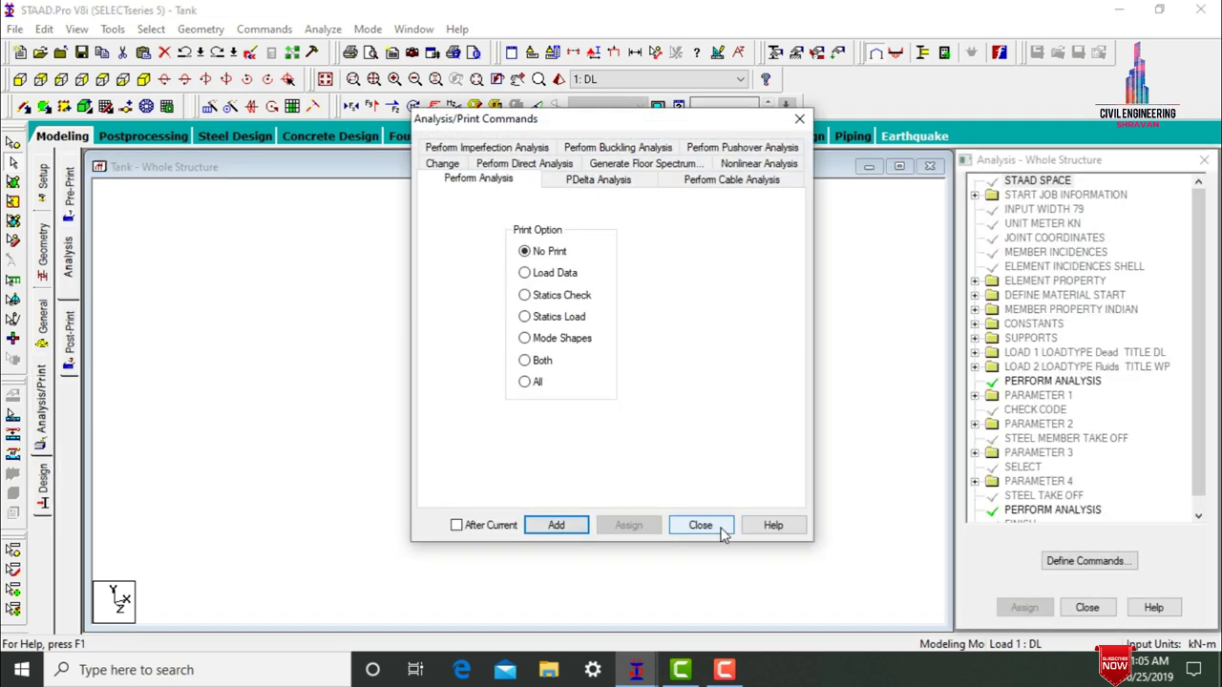
click(722, 533)
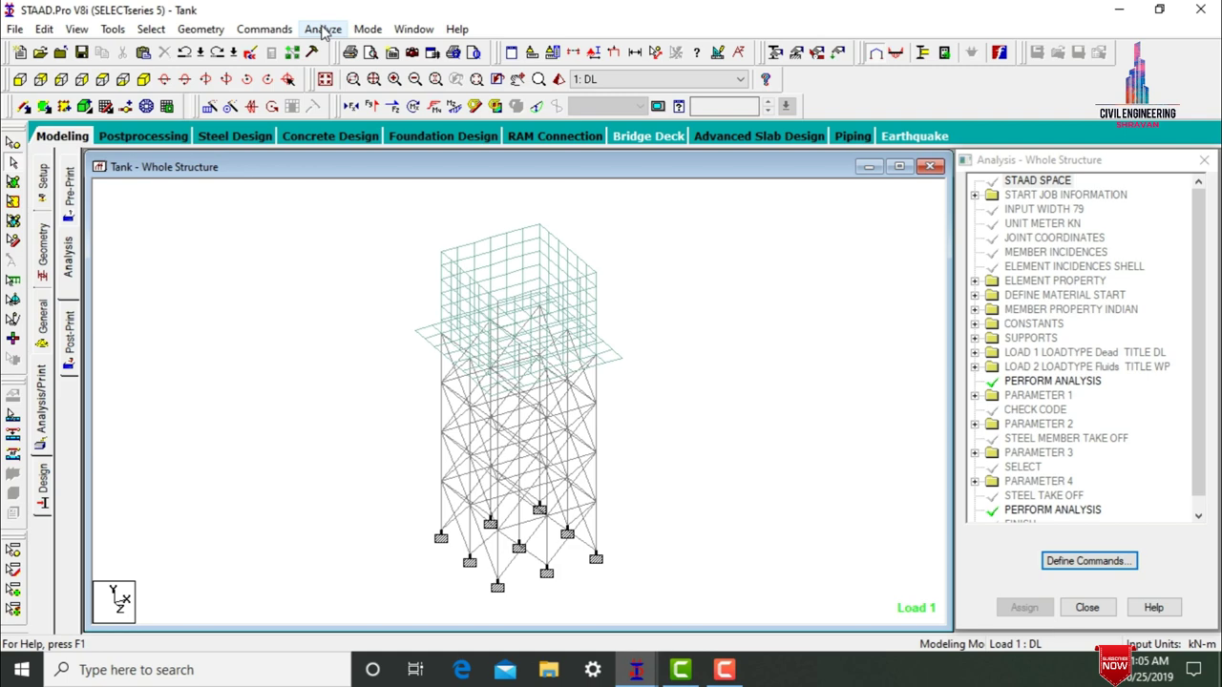
- Save the modified model and run the analysis with steel design
click(322, 30)
click(336, 49)
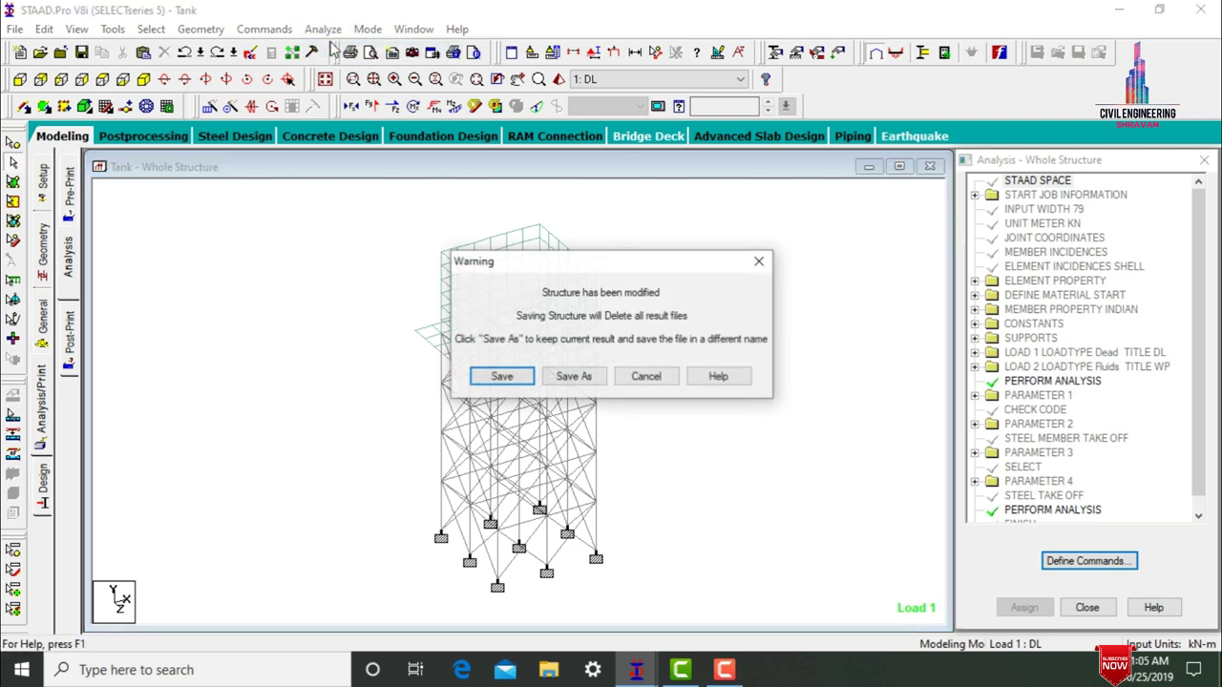
click(501, 376)
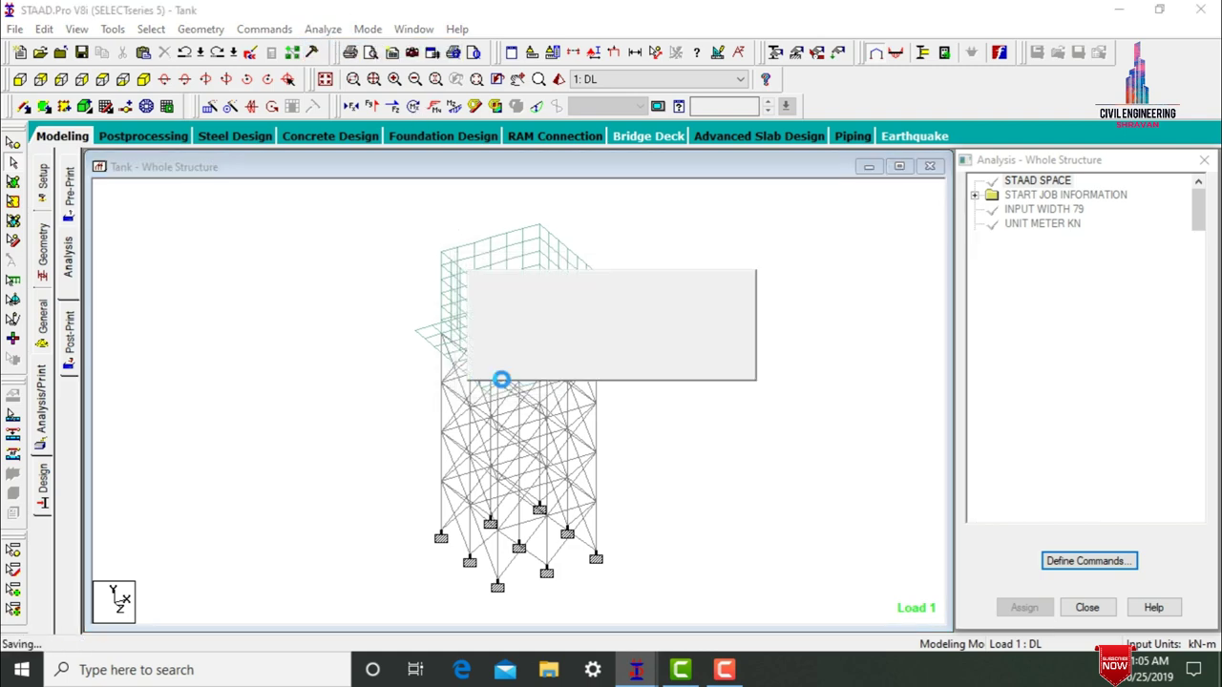
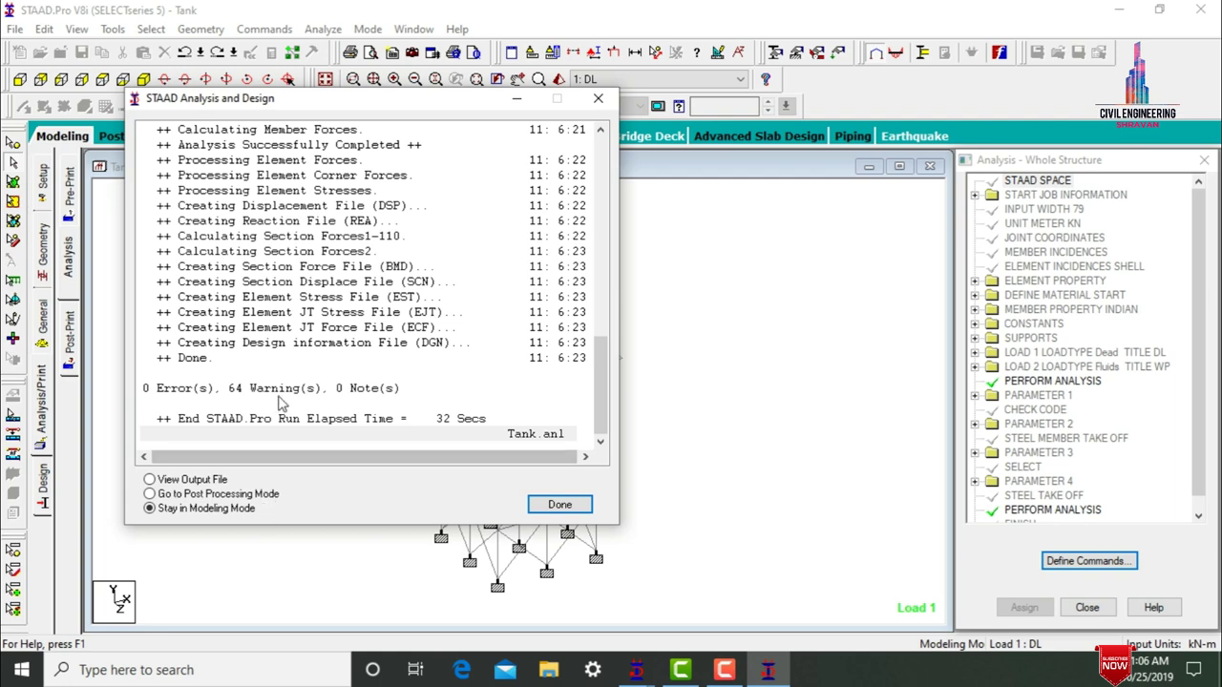
- Enter post-processing and show beam force results with the Bending Z diagram hidden
click(227, 494)
click(560, 506)
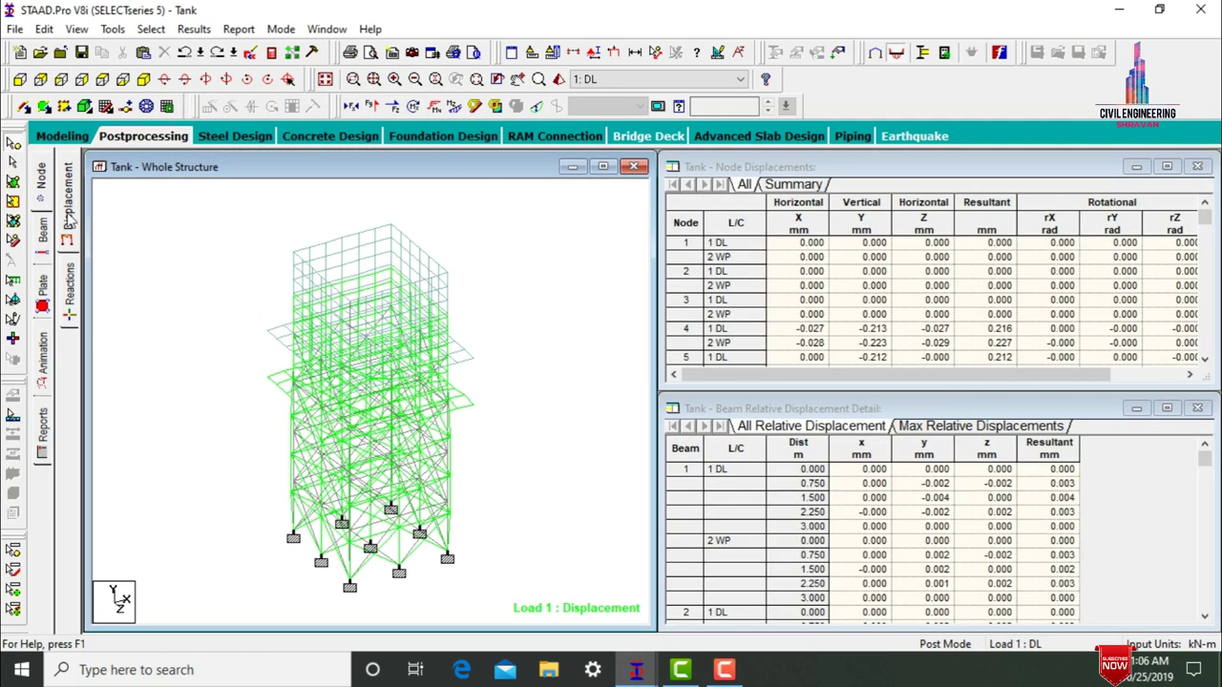
click(41, 244)
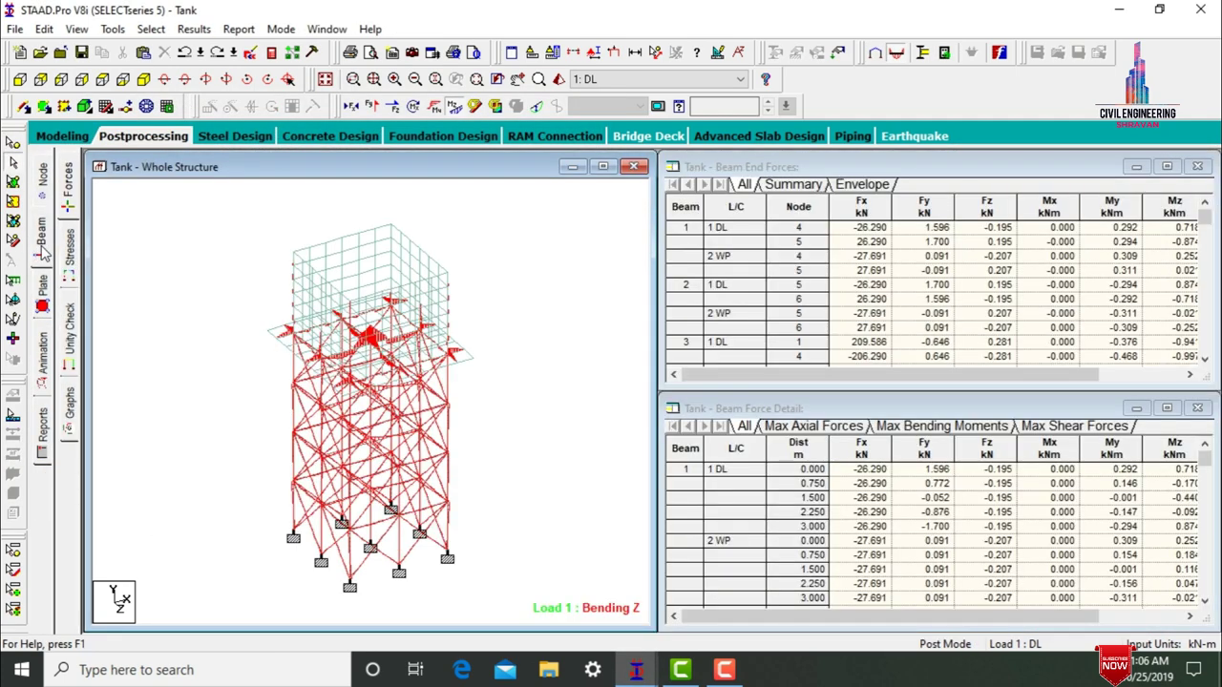
click(455, 107)
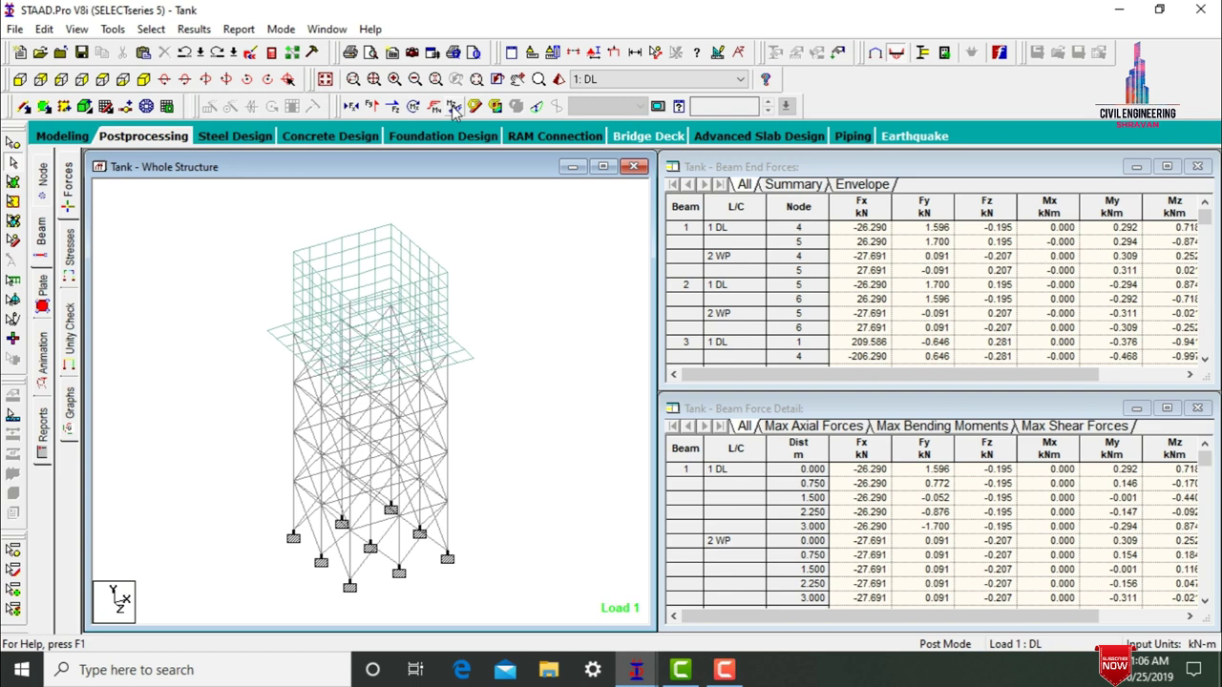
- Review beam 11's steel design check, section properties, deflection and shear-bending results
double_click(384, 529)
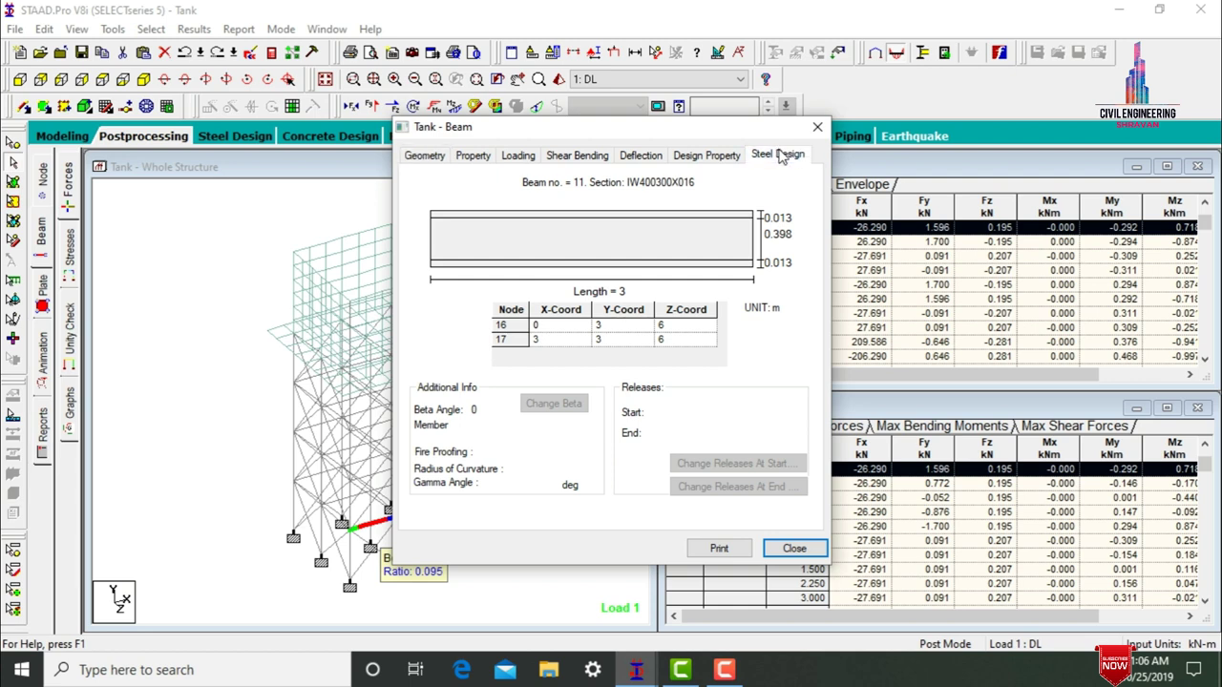
click(778, 155)
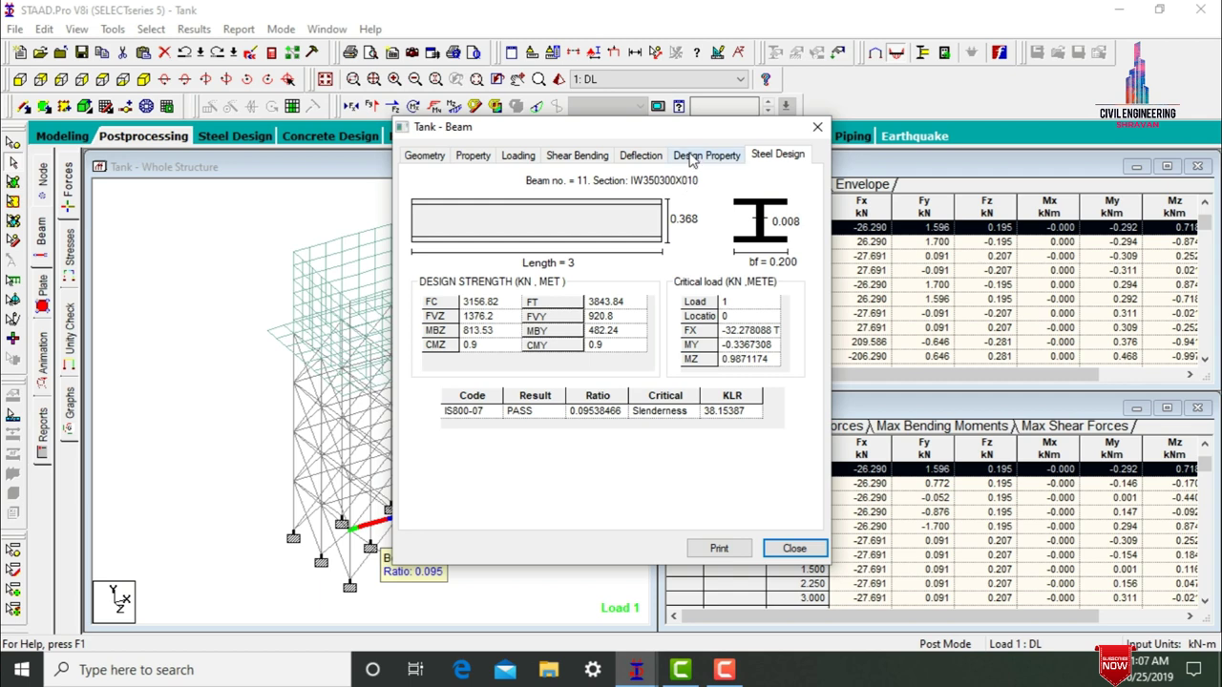
click(693, 157)
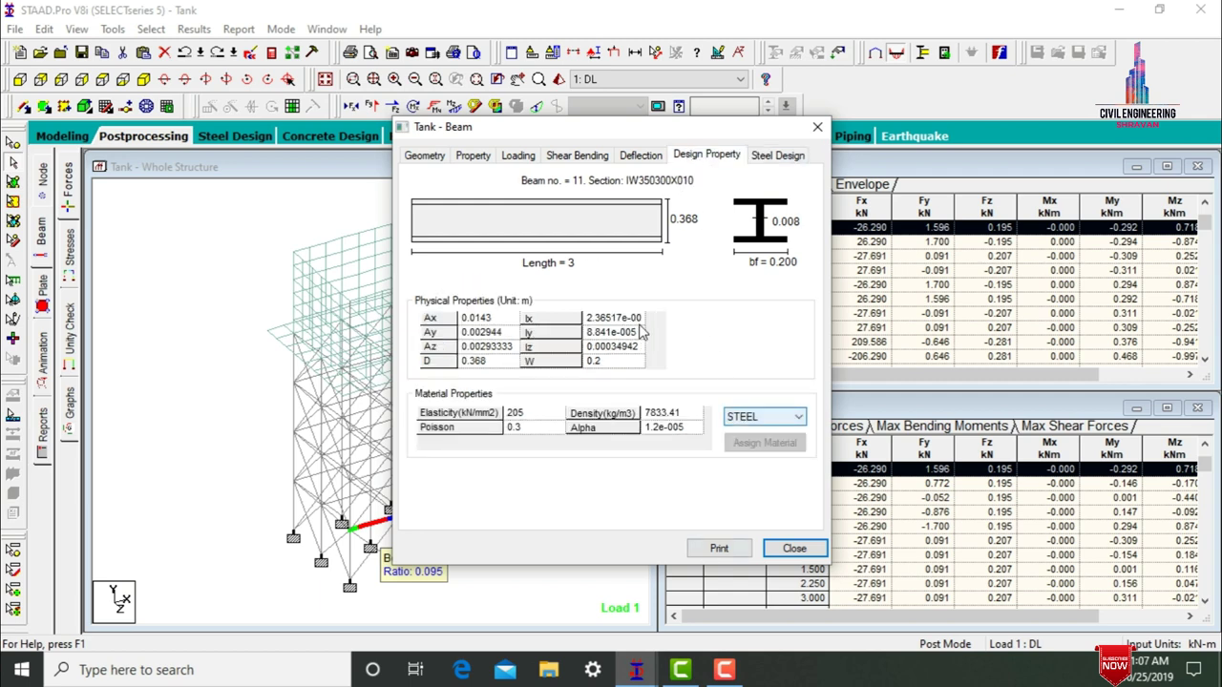
click(632, 157)
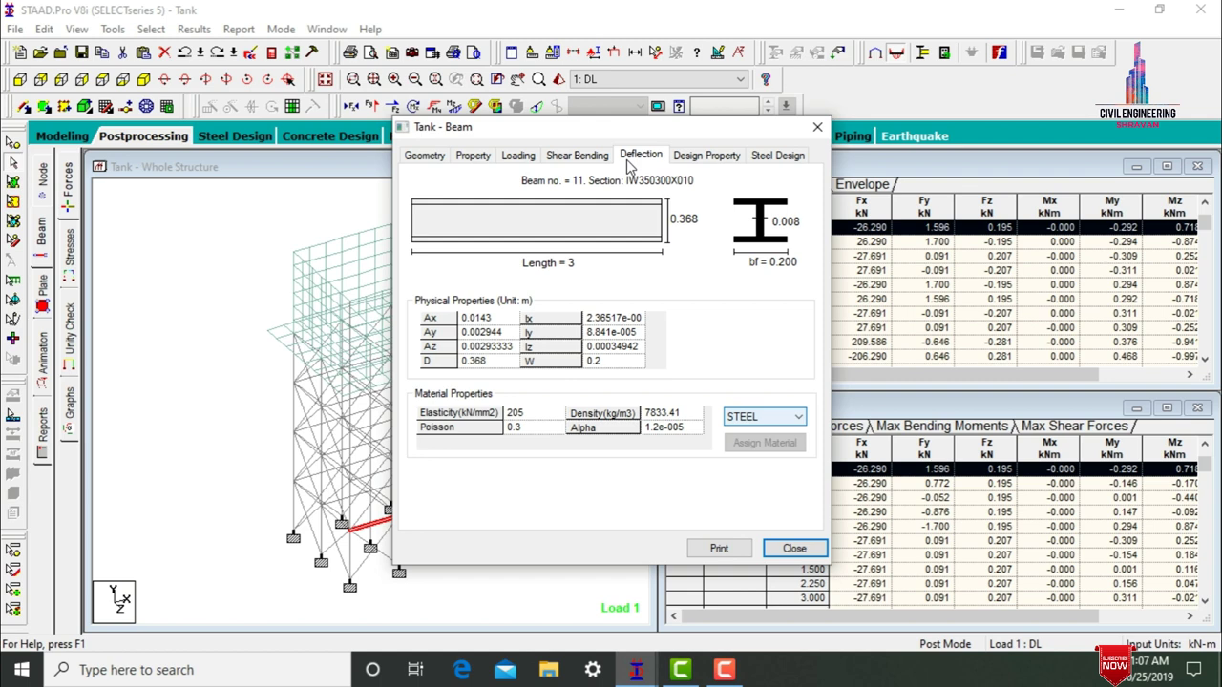
click(577, 156)
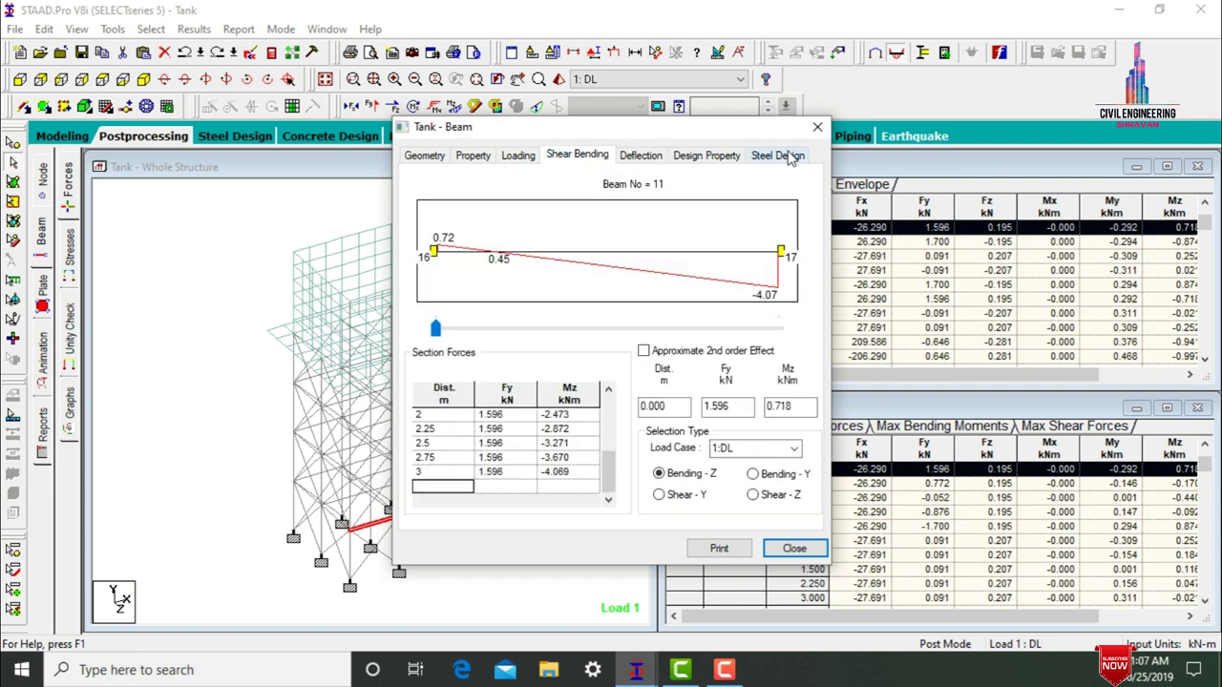
click(817, 127)
click(534, 477)
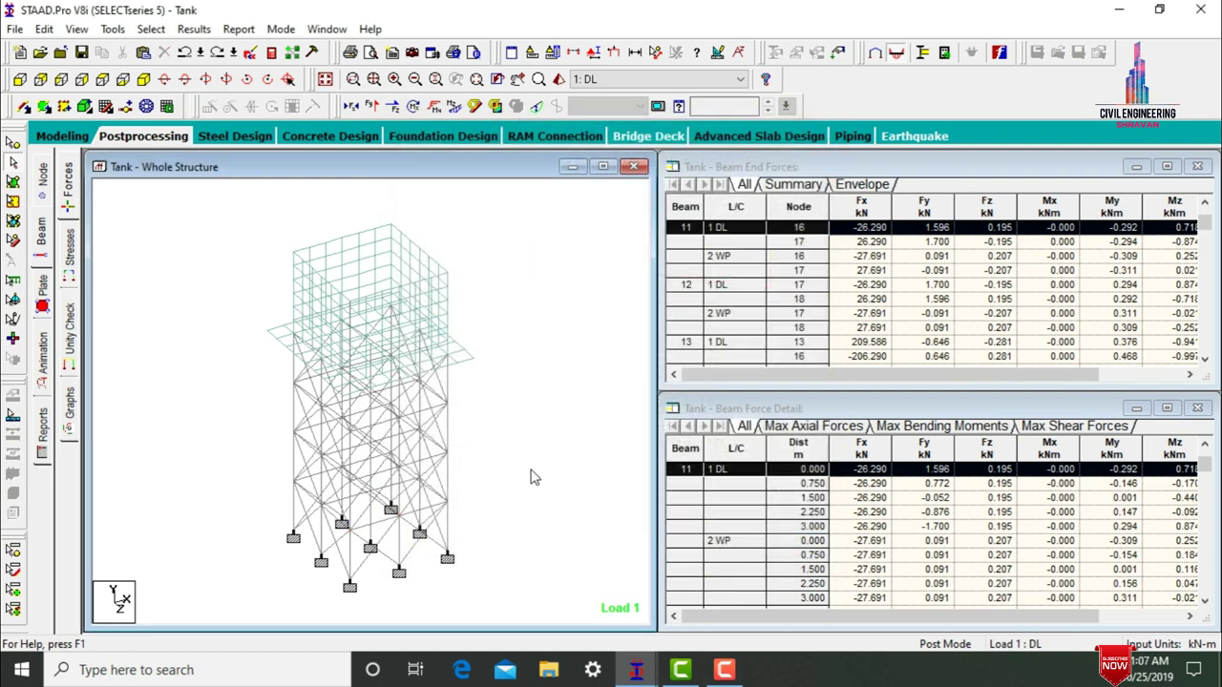
click(450, 483)
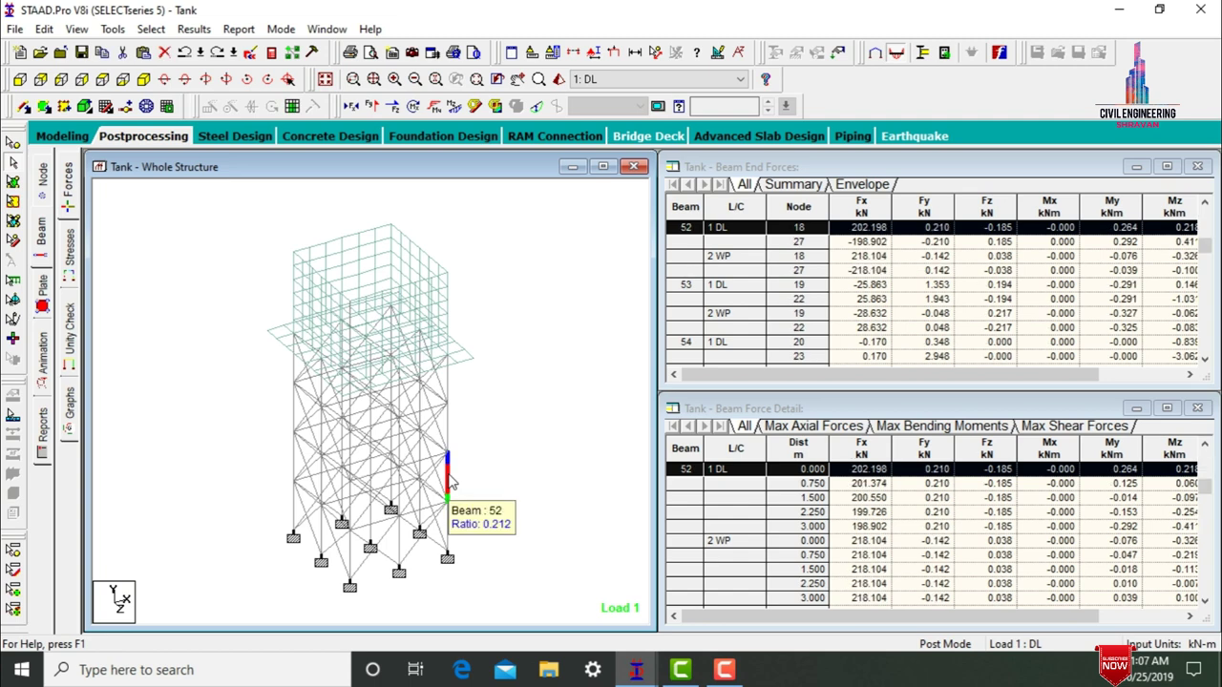
double_click(451, 483)
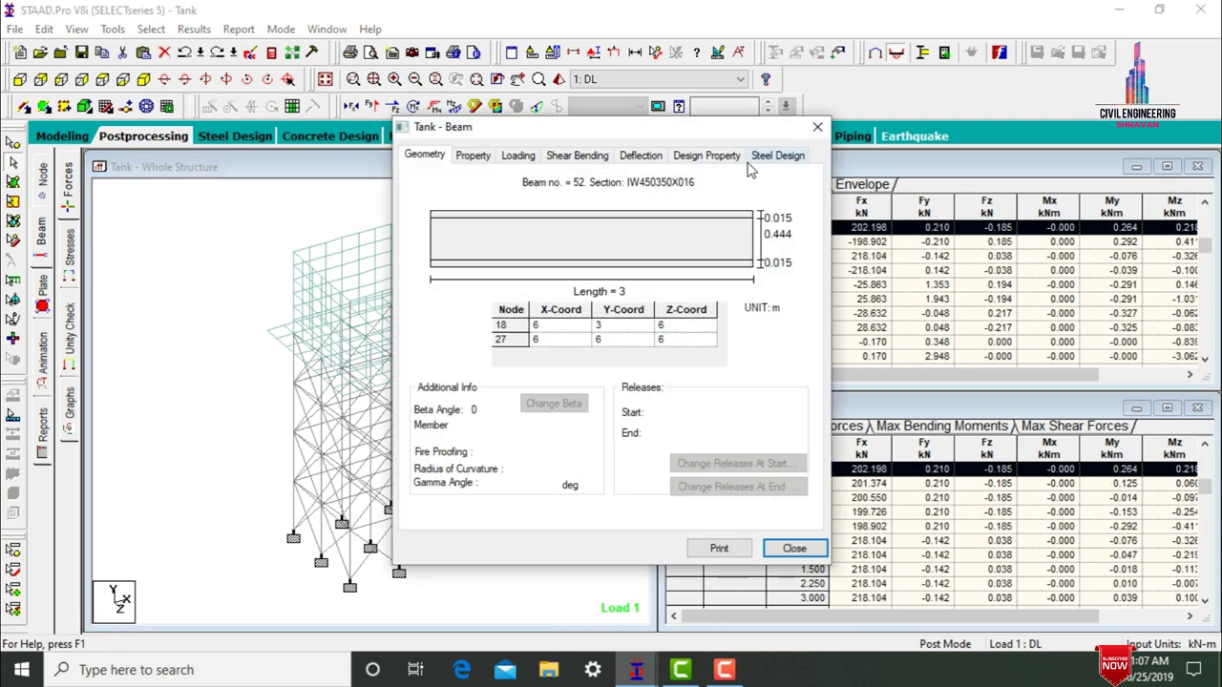
click(762, 160)
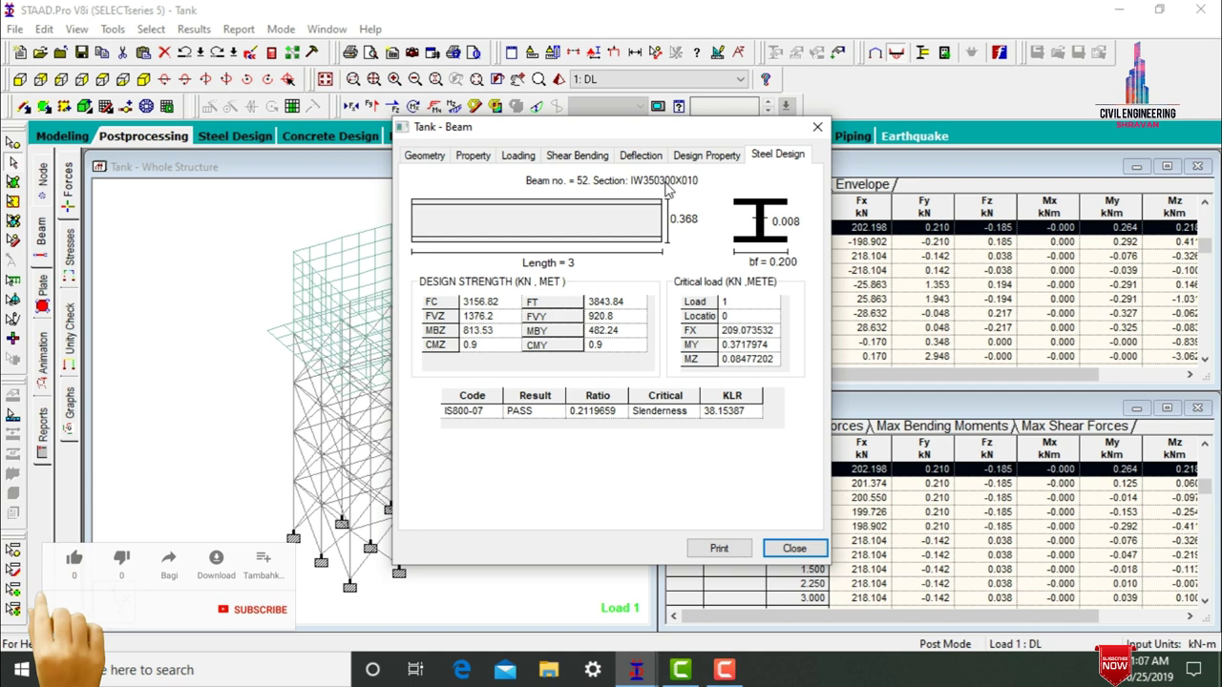
click(689, 160)
click(649, 160)
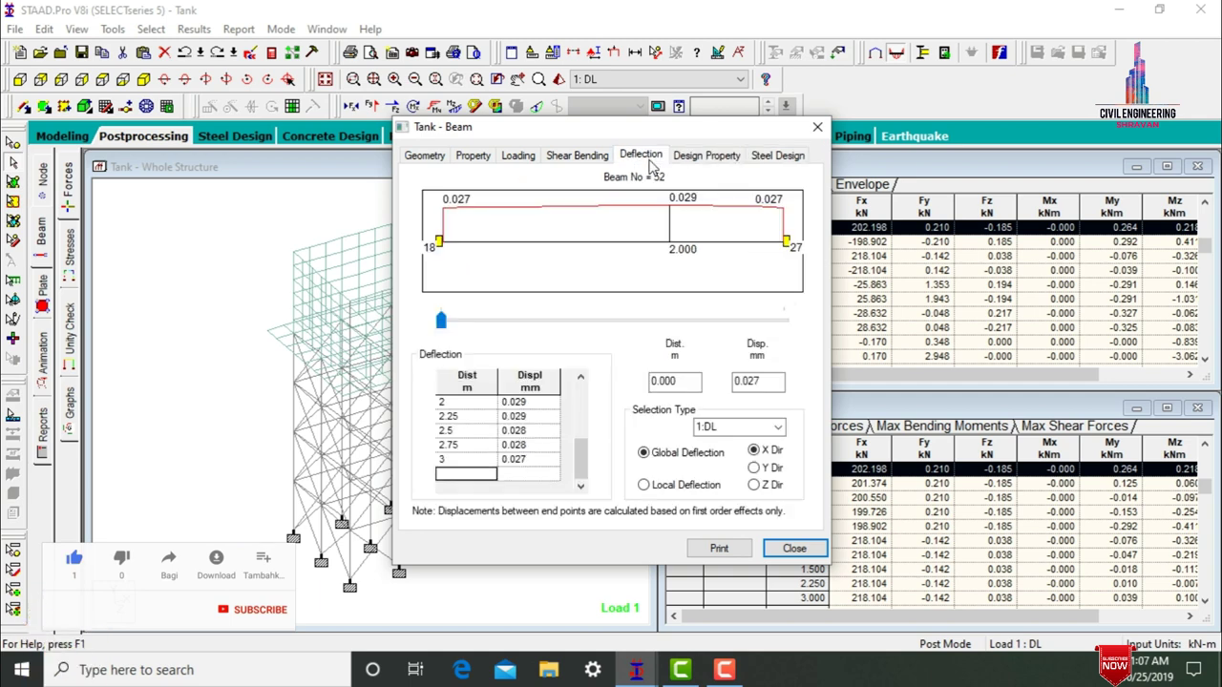
click(584, 161)
click(535, 164)
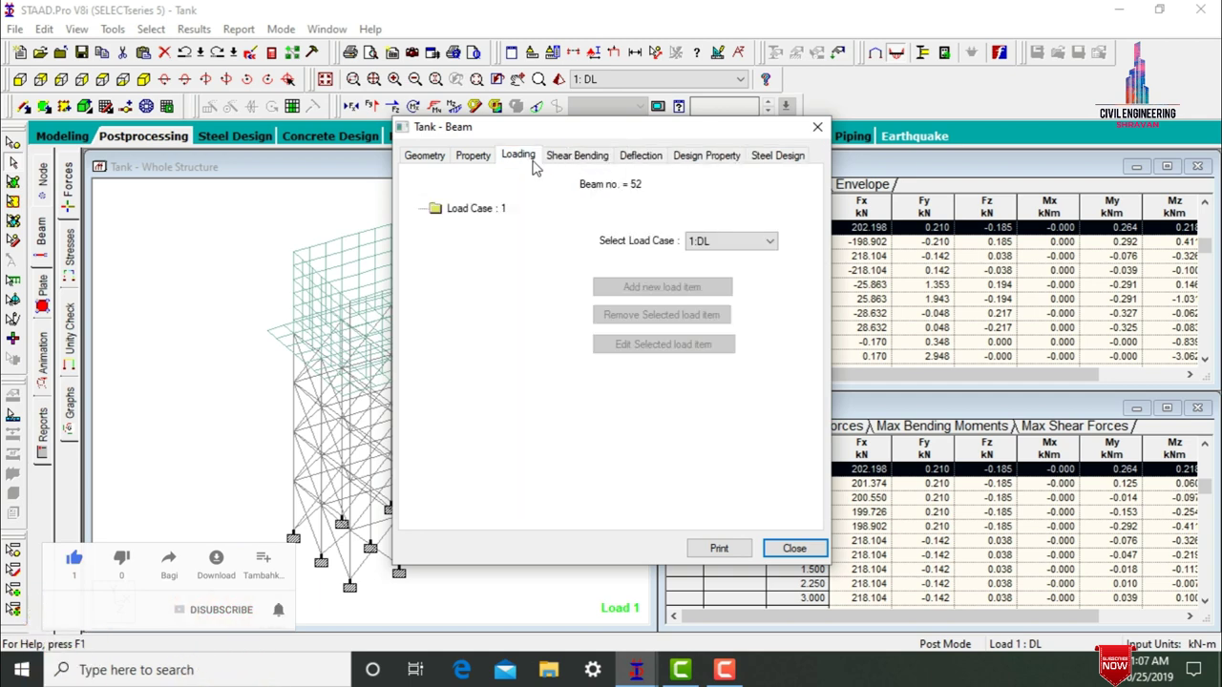
click(818, 127)
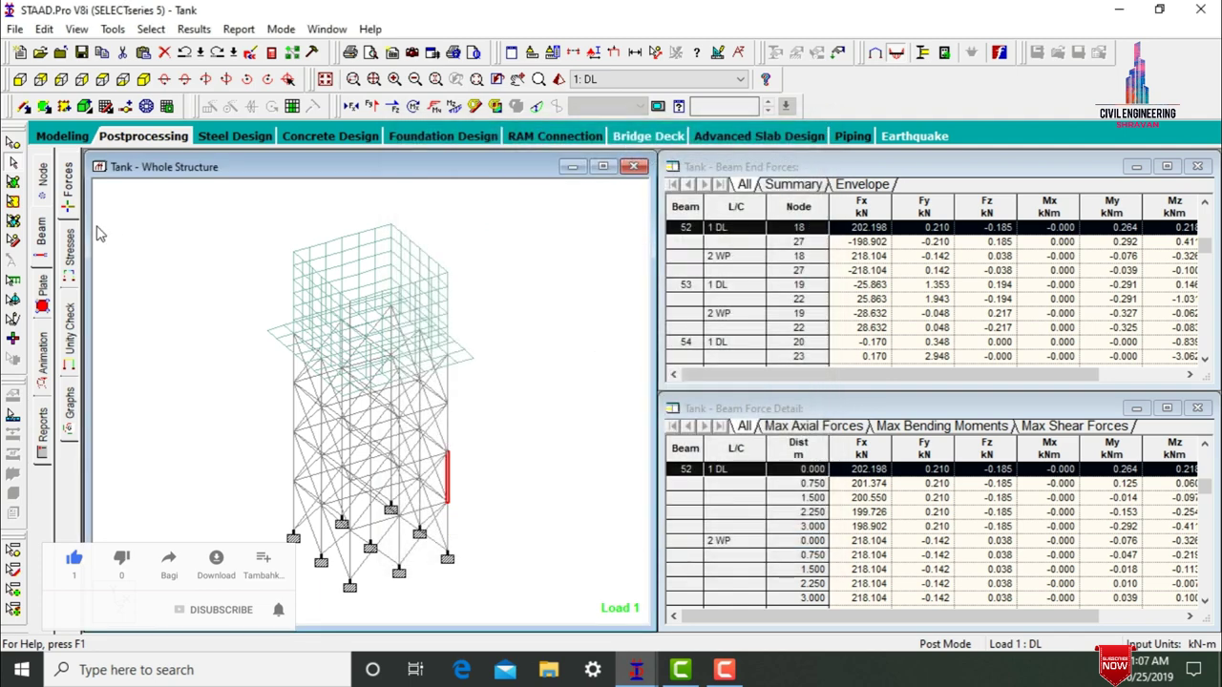
click(409, 313)
double_click(410, 311)
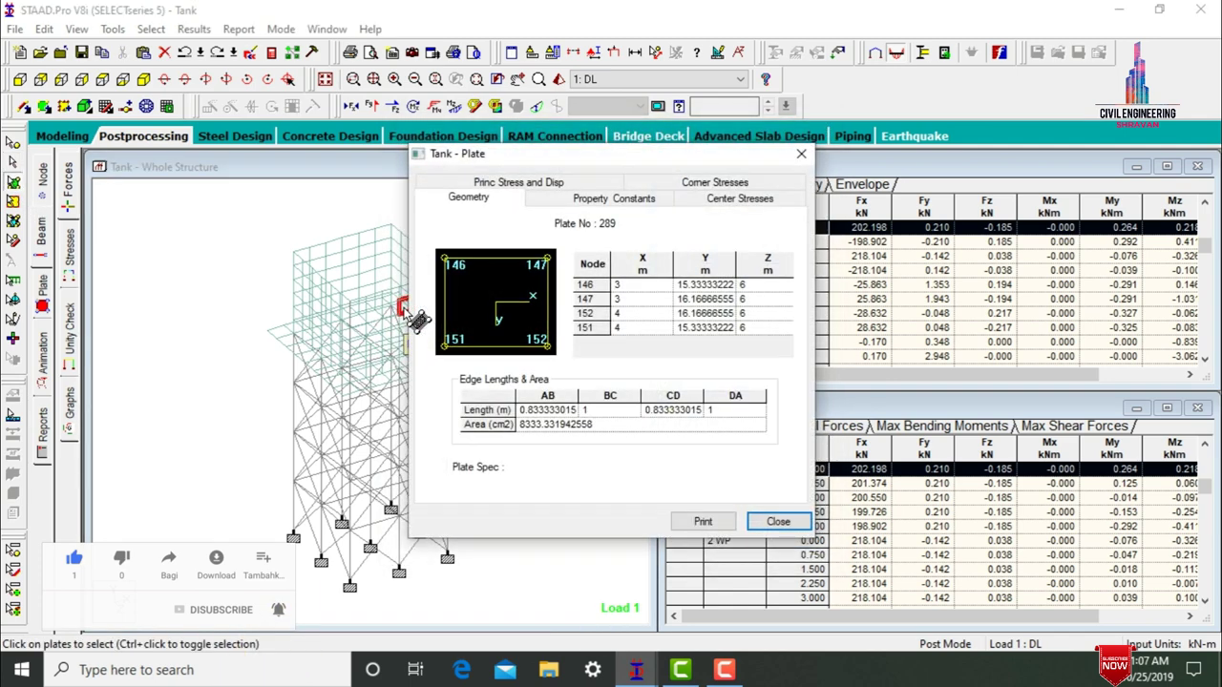
click(752, 202)
click(635, 205)
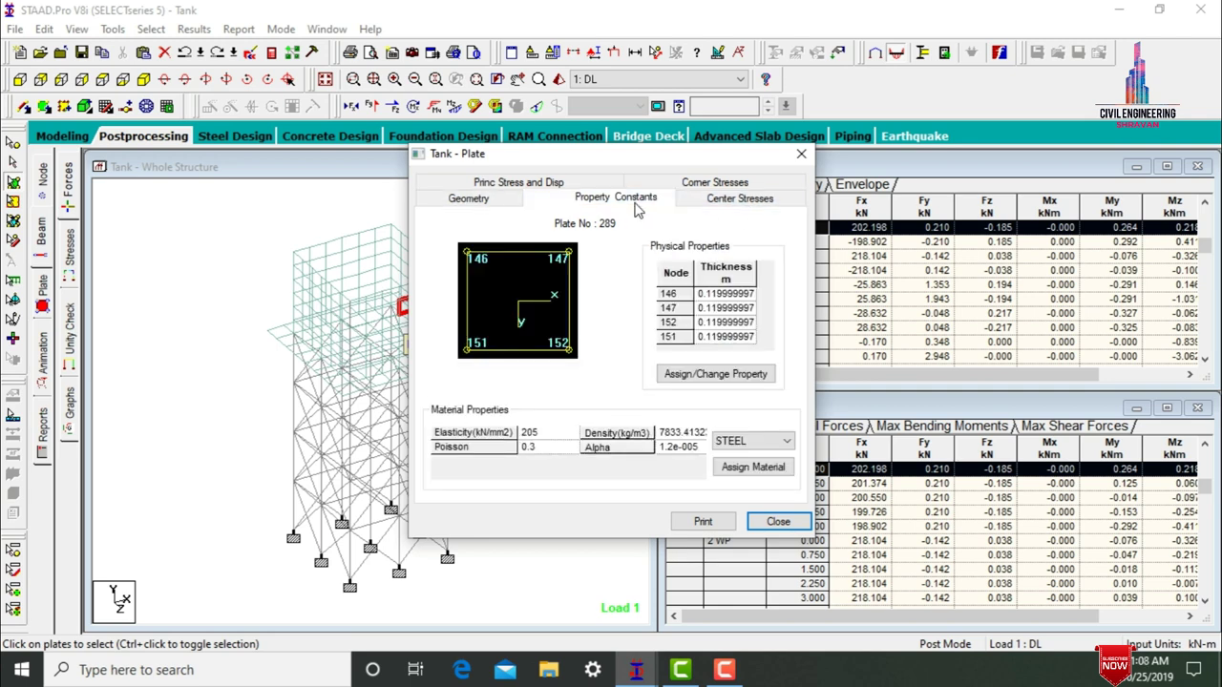
click(700, 185)
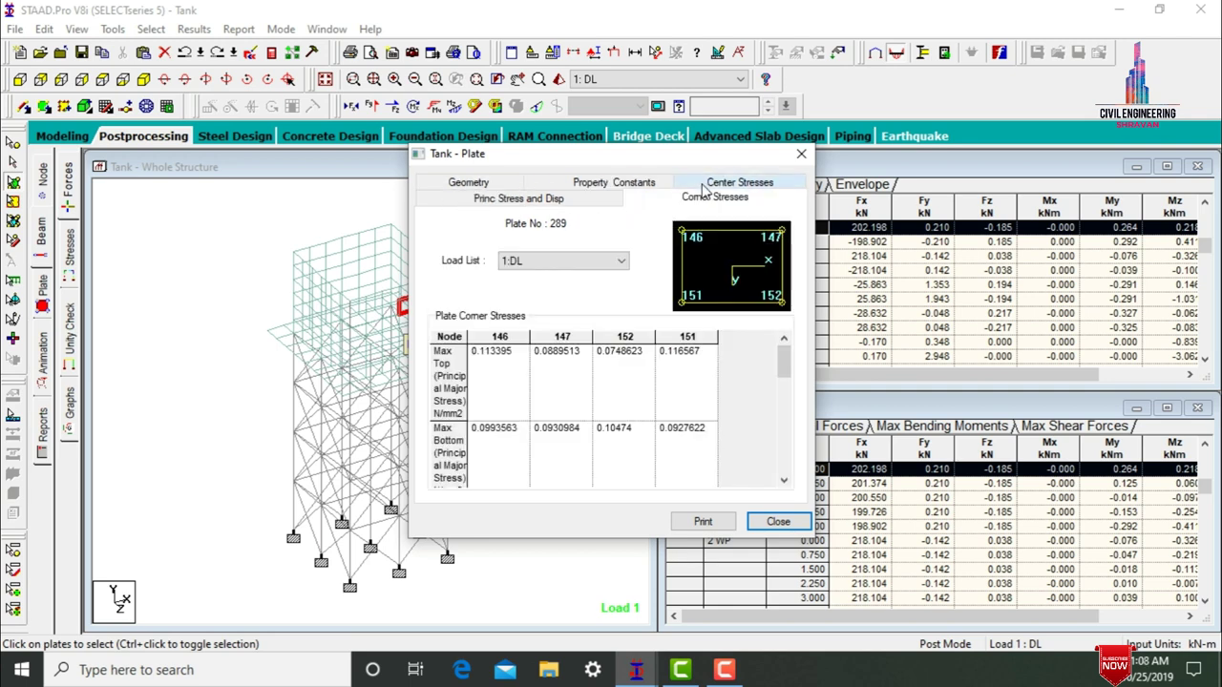
click(498, 184)
click(801, 154)
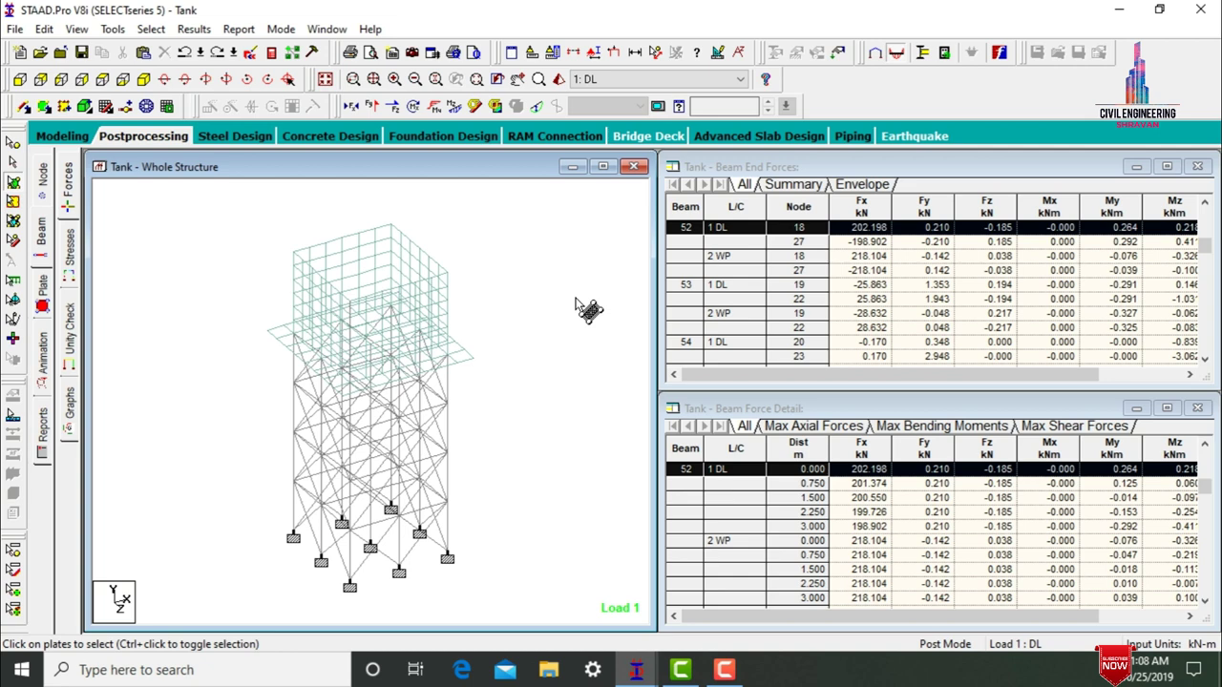
- Scroll through the IS-800 2007 member checks under STEEL DESIGN in Tank.anl
click(273, 53)
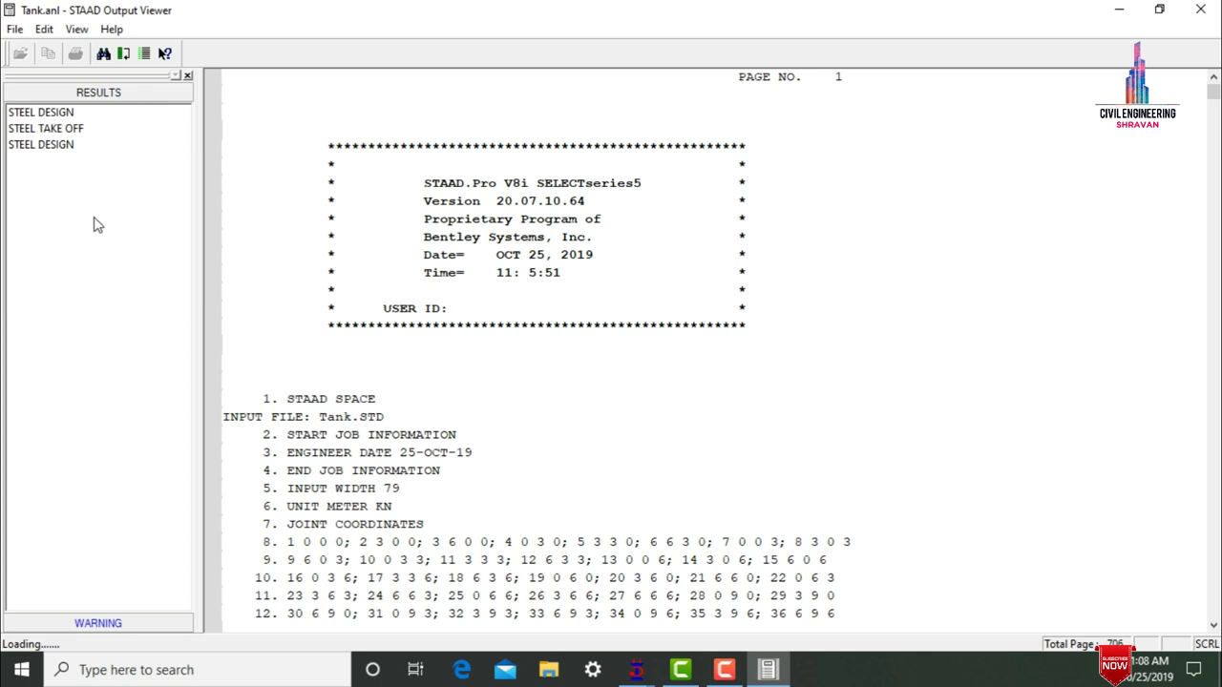
click(40, 113)
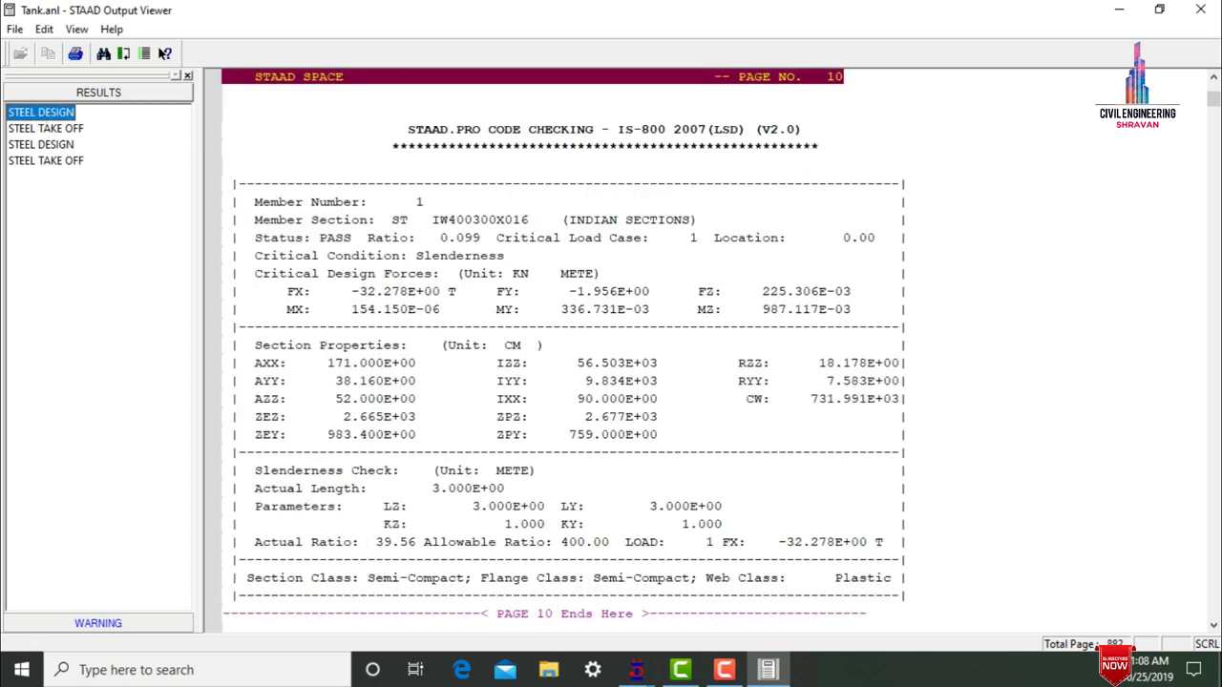
drag(1213, 98, 1214, 125)
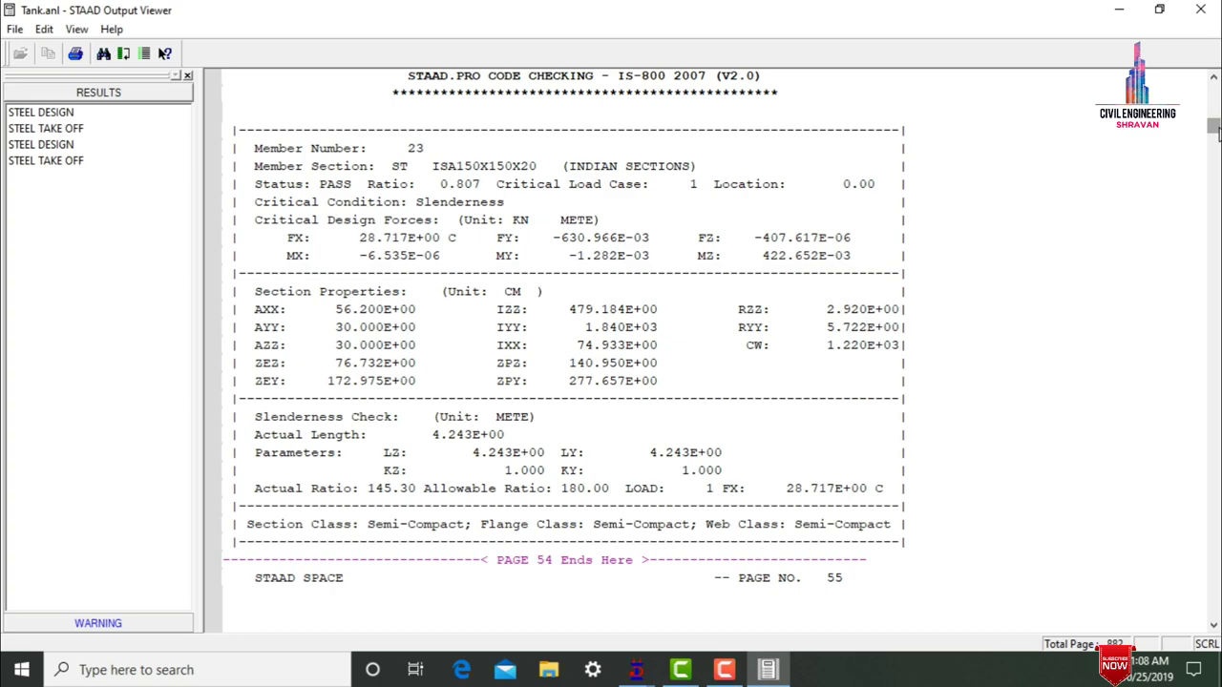
drag(1213, 133, 1212, 427)
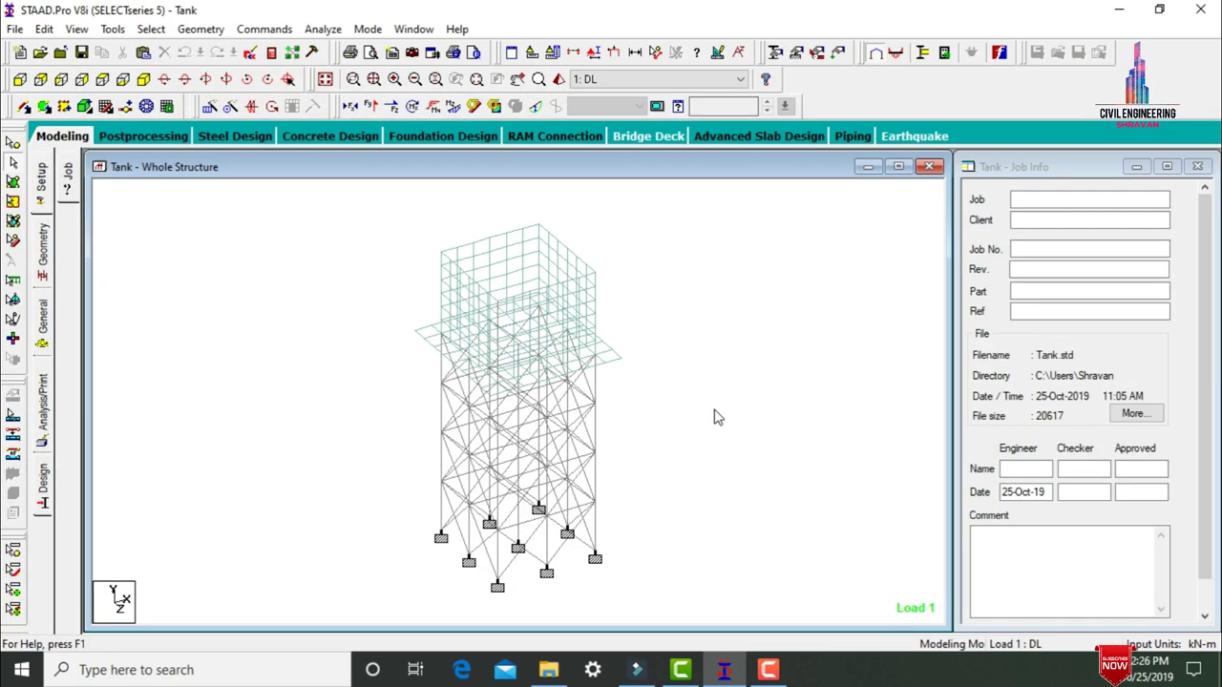
- Include load cases DL and WP and run STAAD.foundation with all supports
click(448, 139)
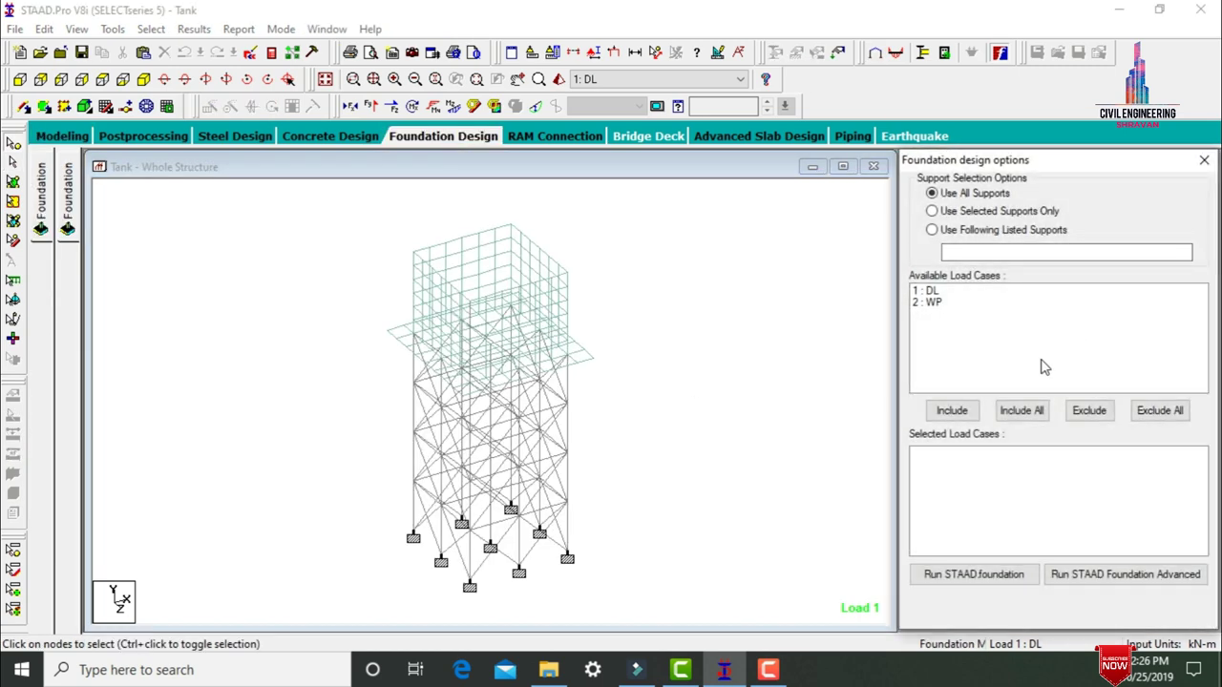
click(1021, 412)
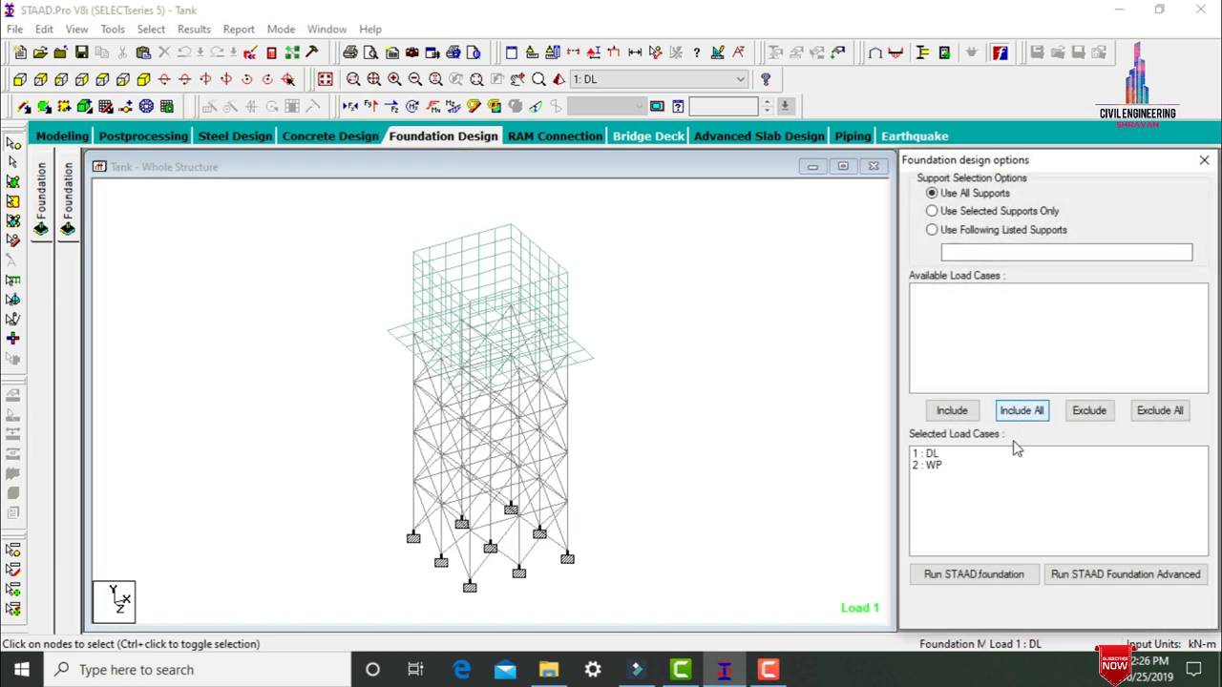
click(968, 575)
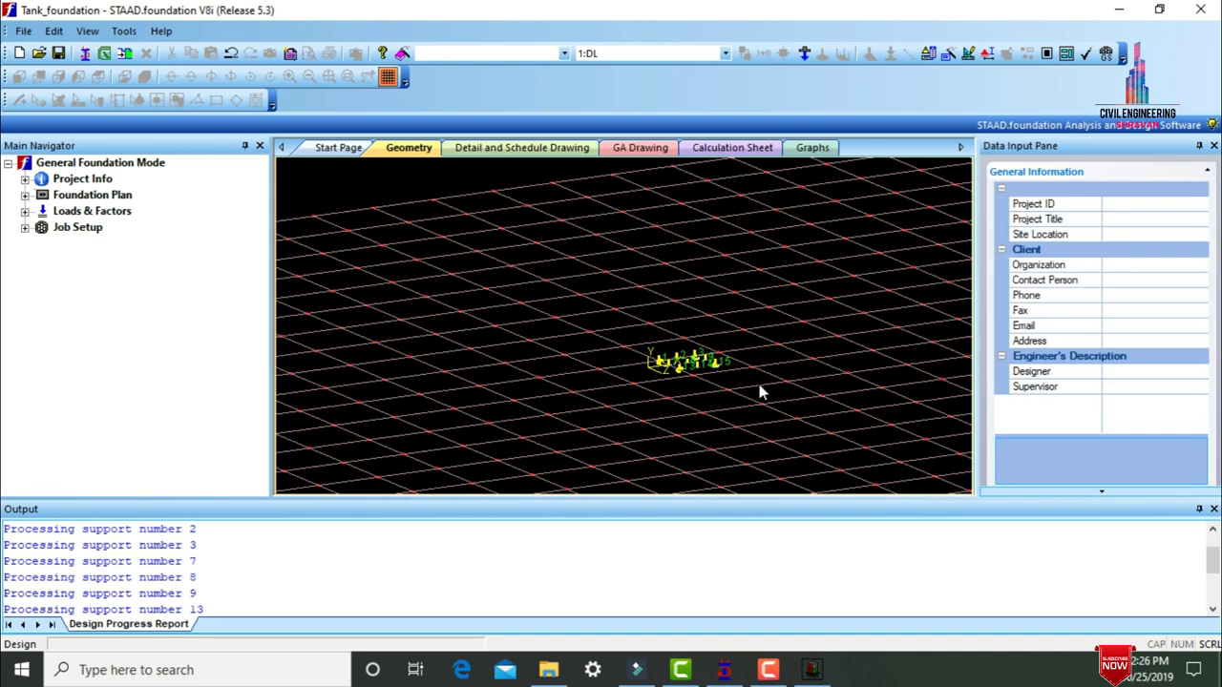
- Generate INDIAN service combinations 101–102 and ultimate combinations 201–204 from DL
scroll(760, 391, up, 3)
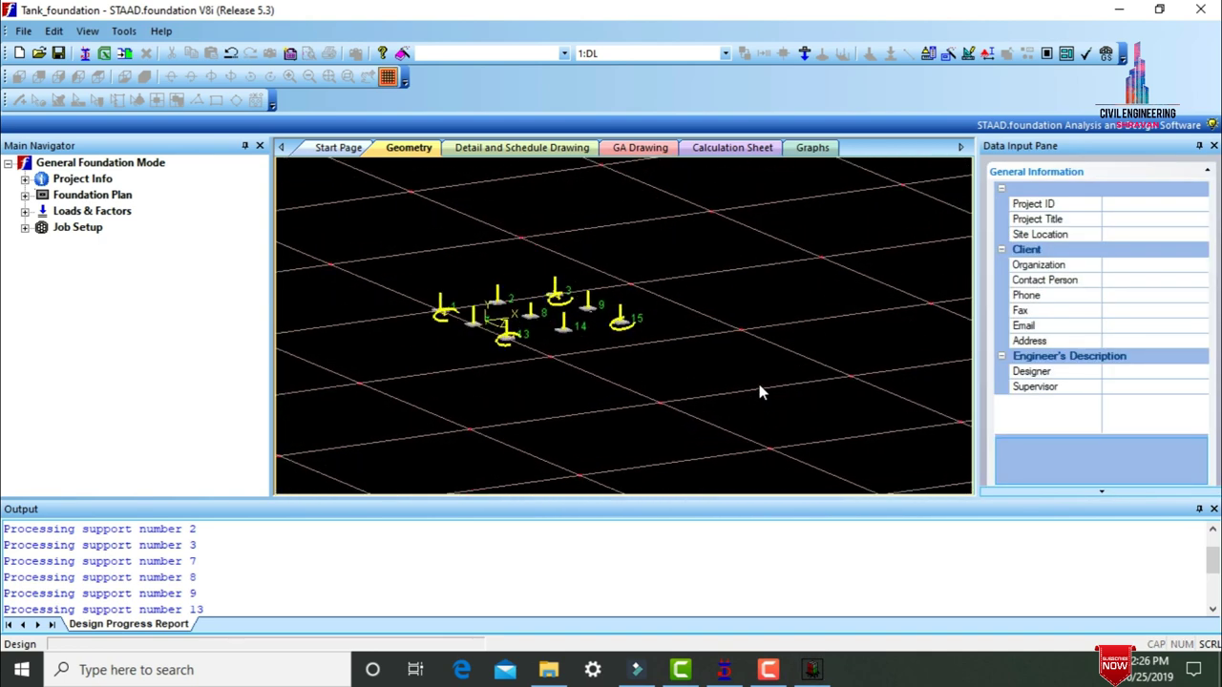
click(1213, 508)
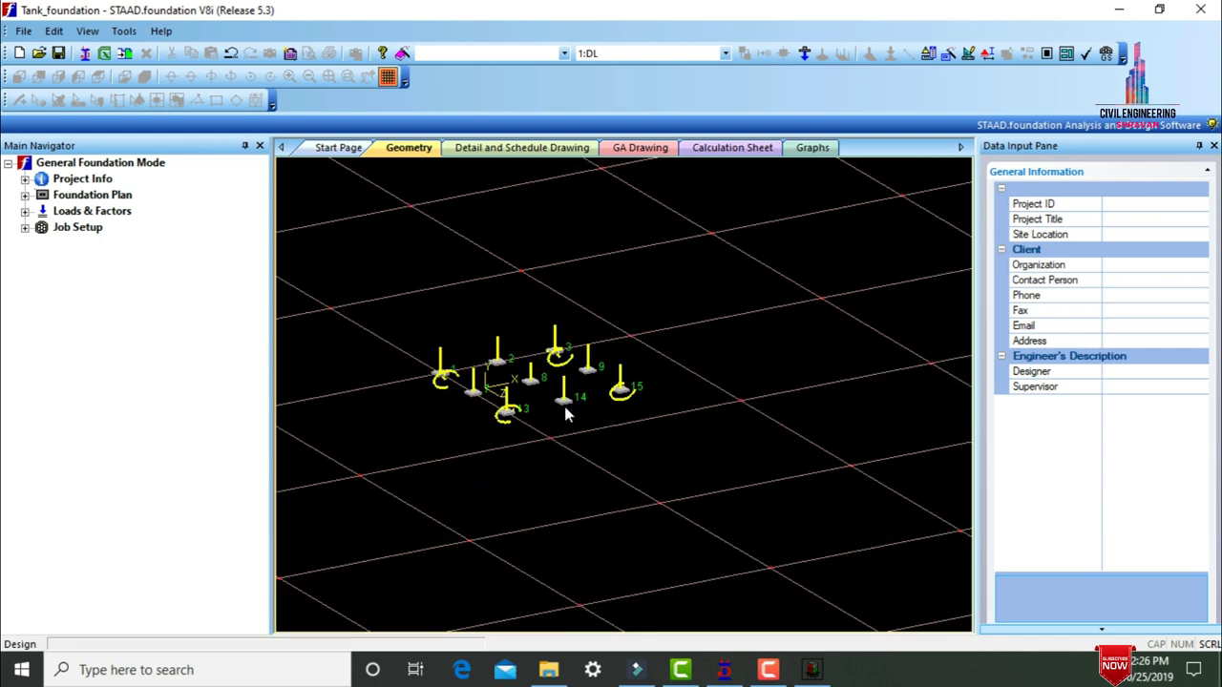
click(25, 211)
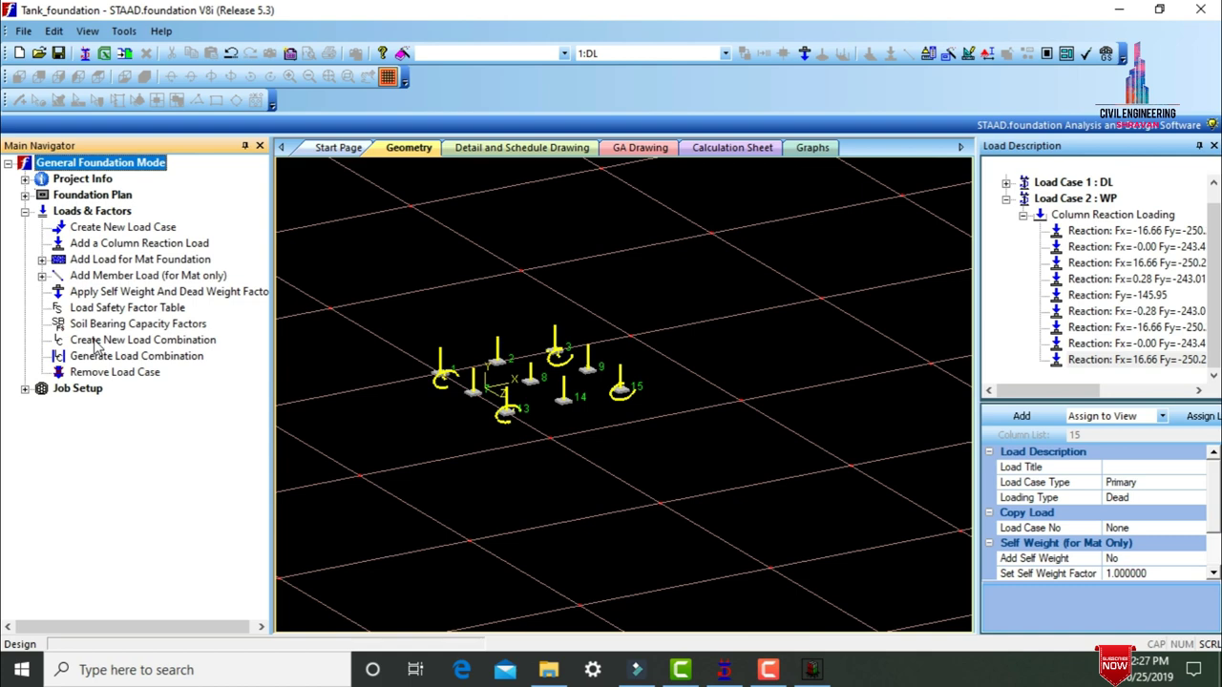
click(100, 360)
click(431, 142)
click(389, 181)
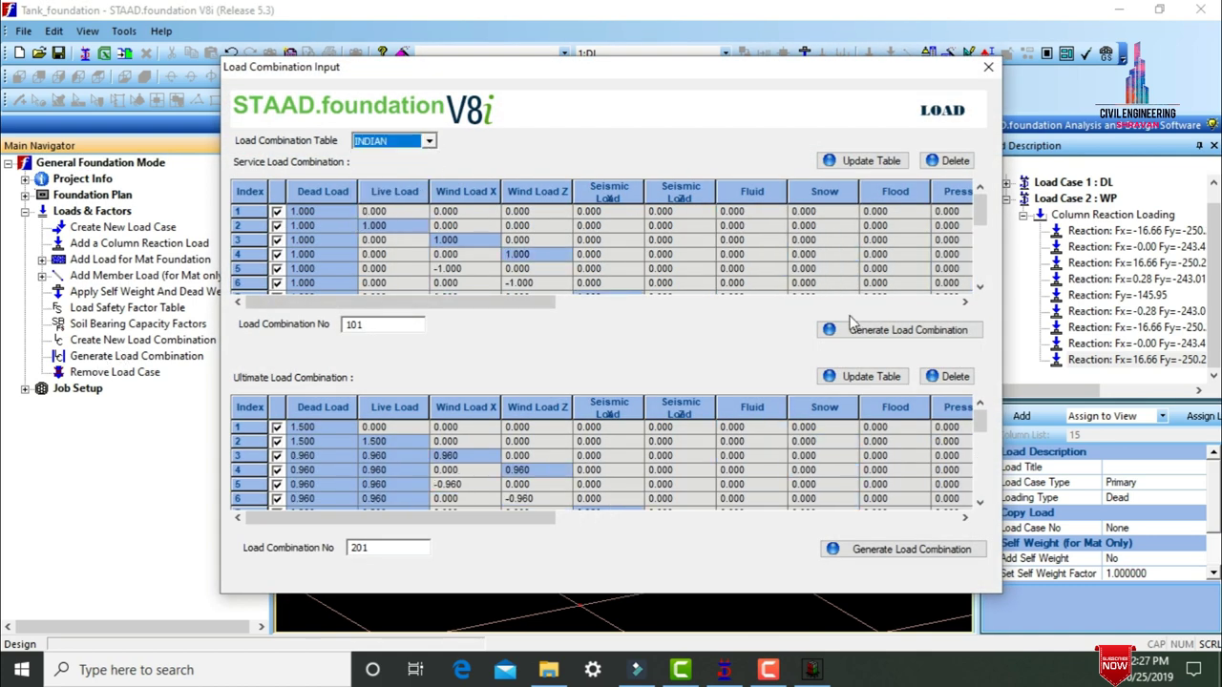
click(864, 334)
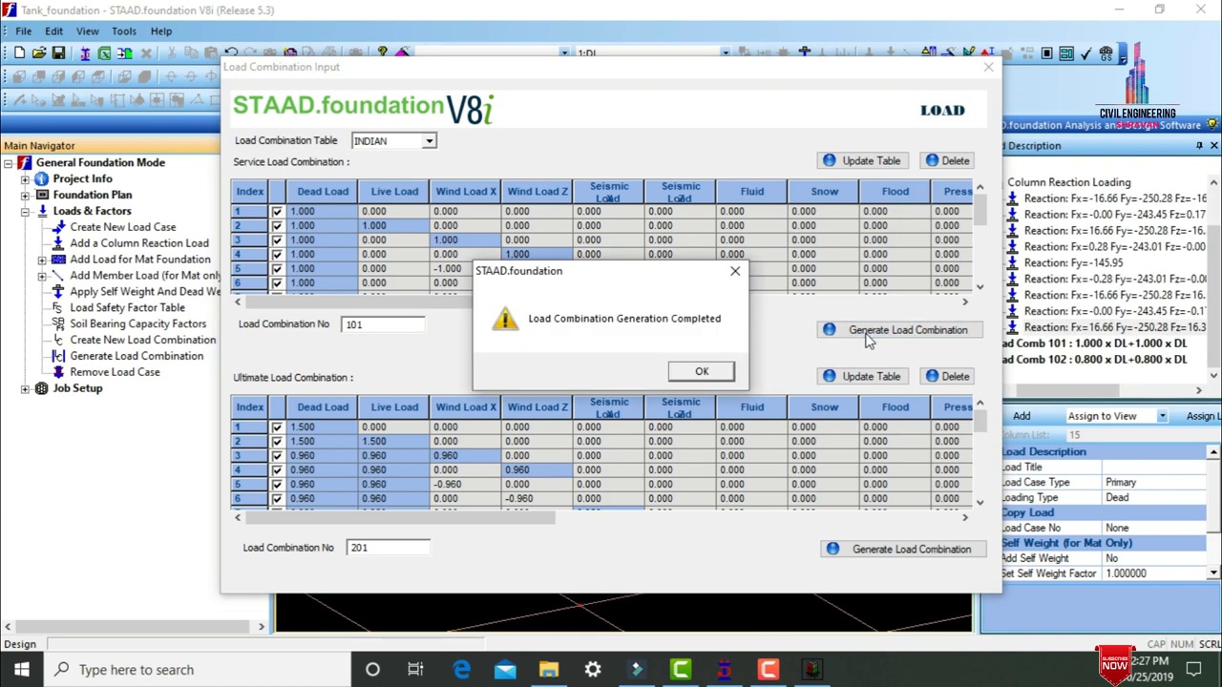
click(709, 377)
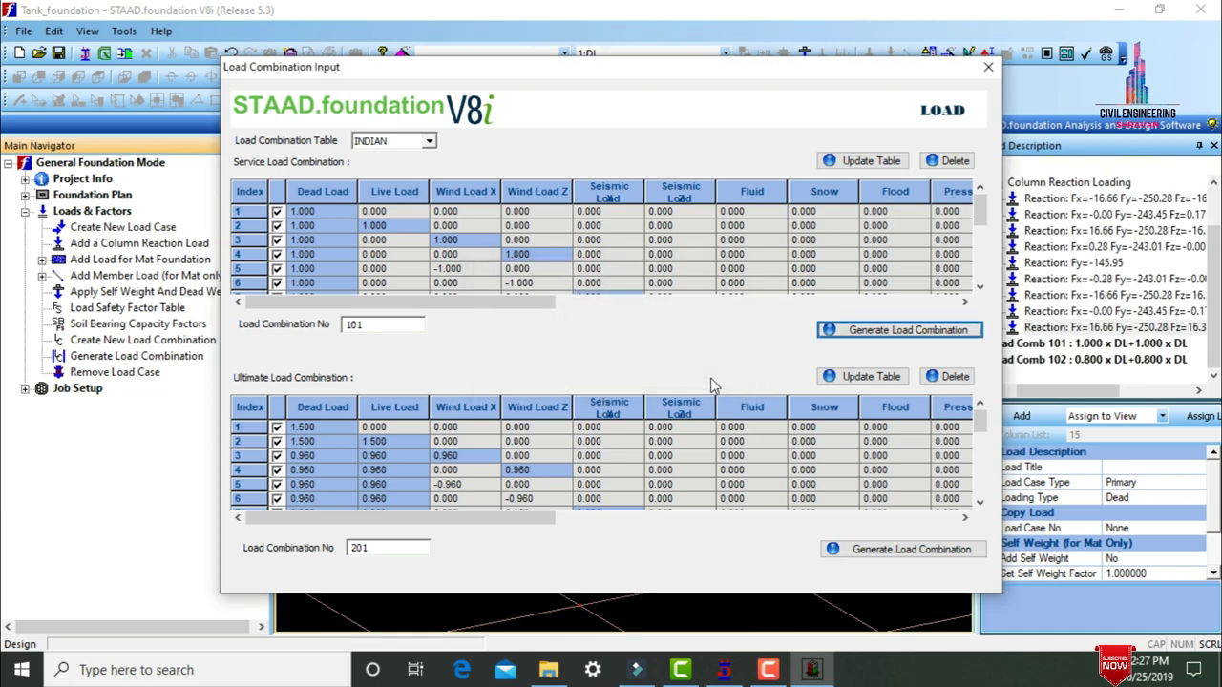
click(883, 549)
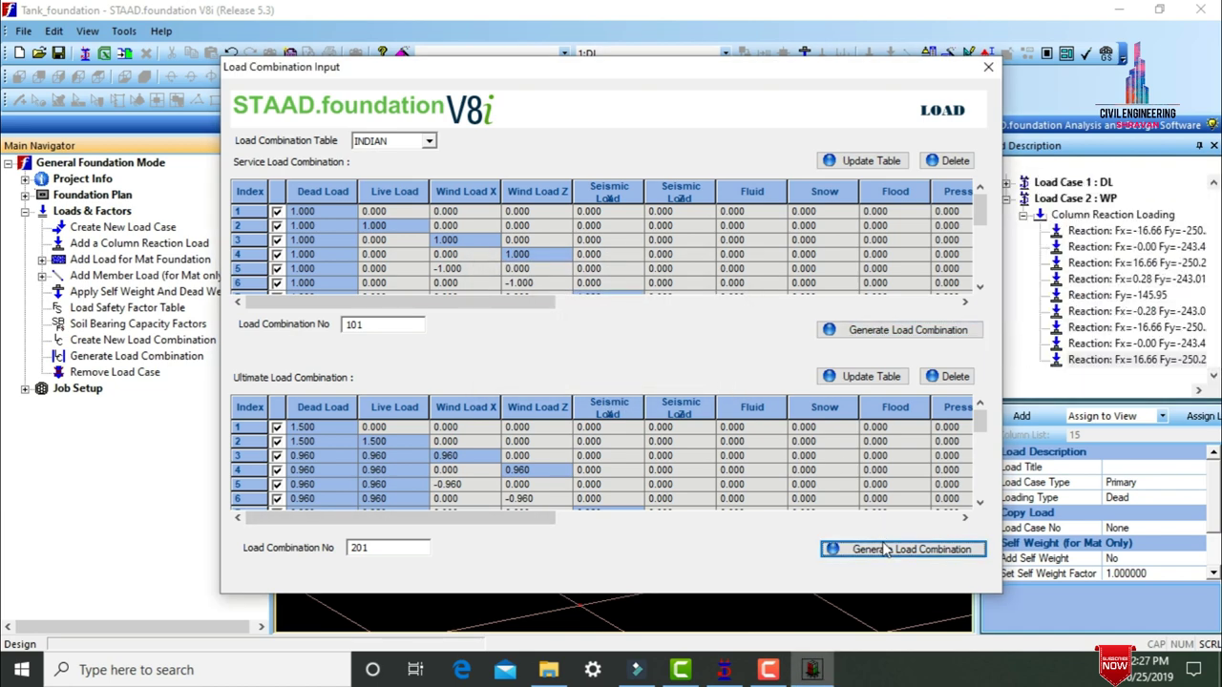
click(701, 372)
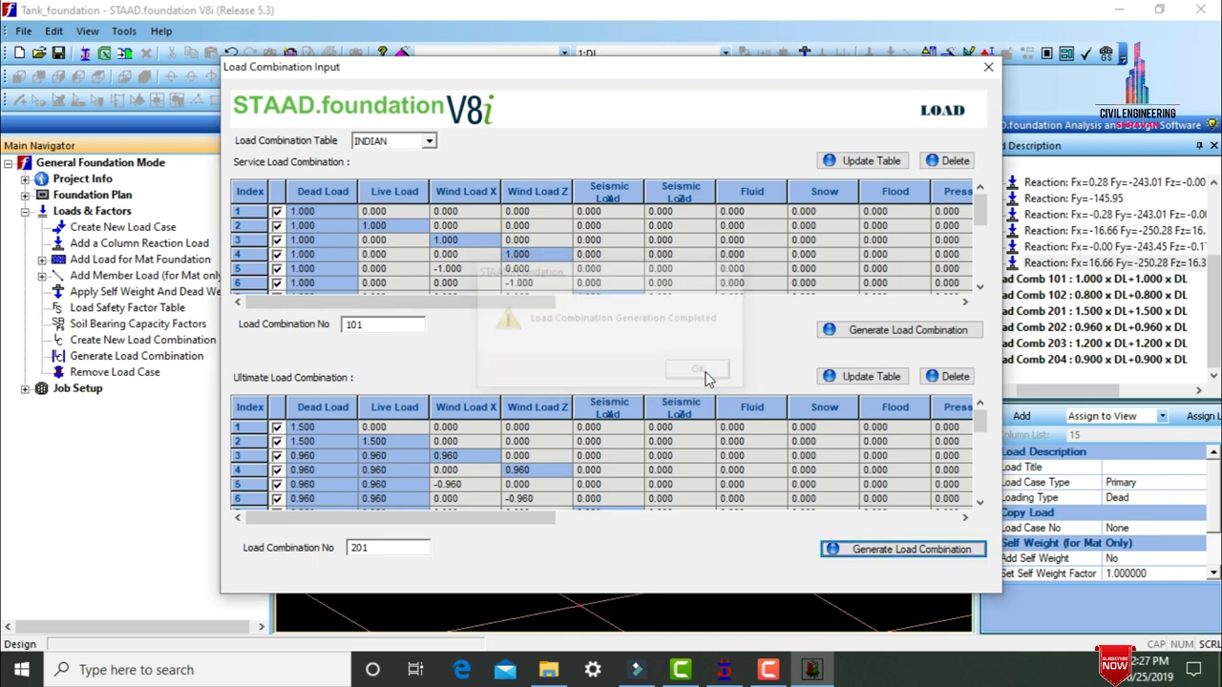
- Start a new job named AA with job type Isolated
click(991, 74)
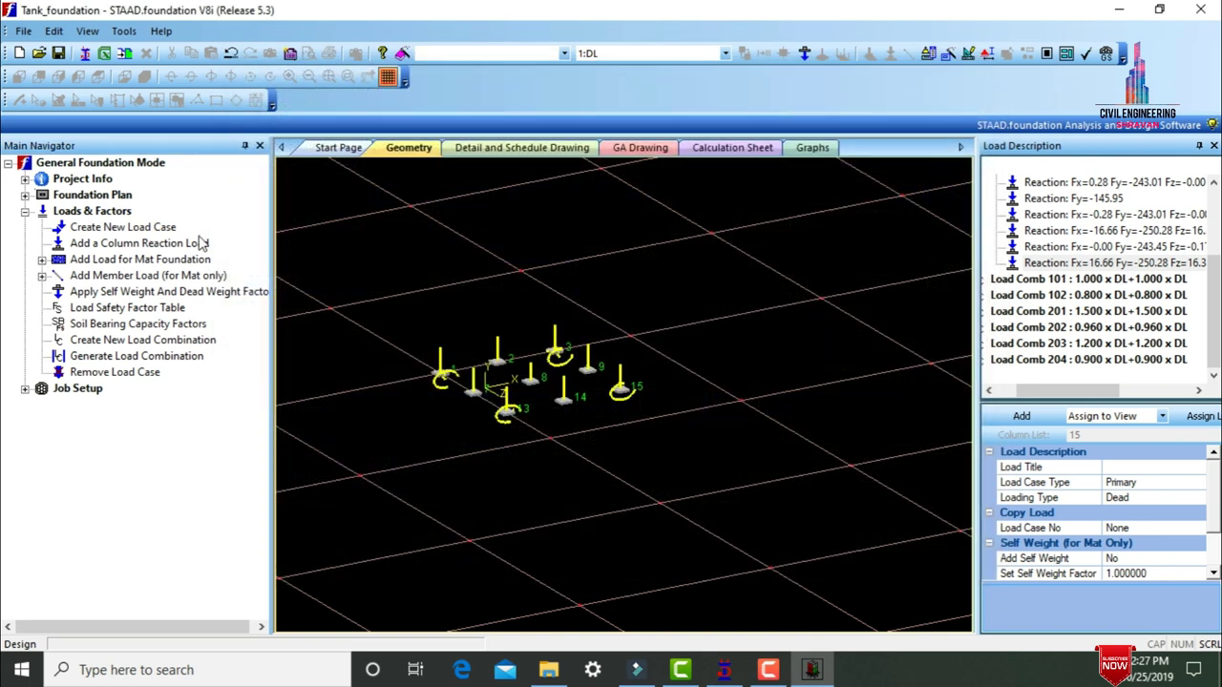
click(25, 388)
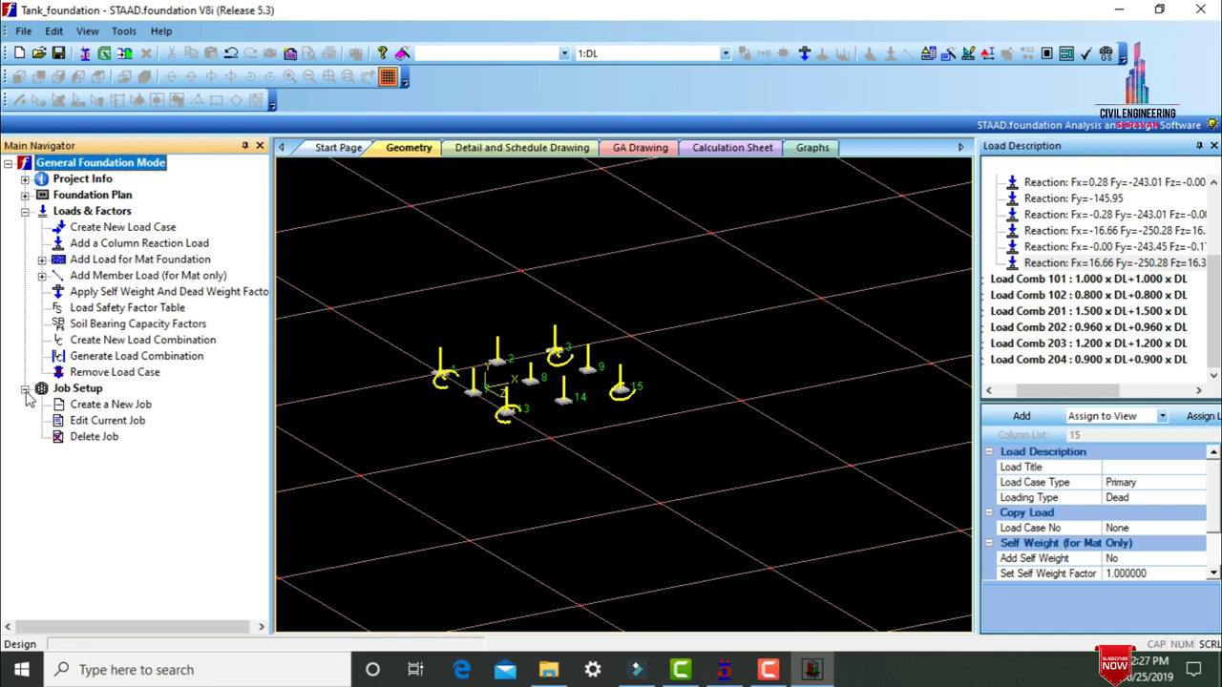
click(109, 404)
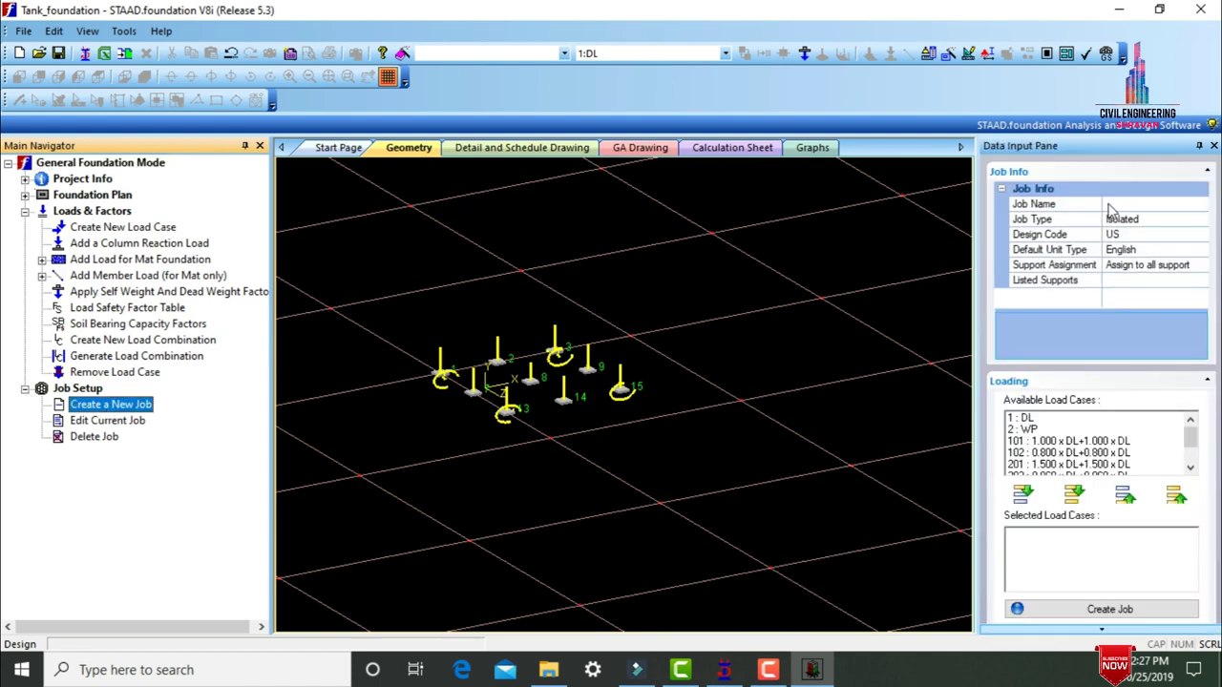
click(1108, 204)
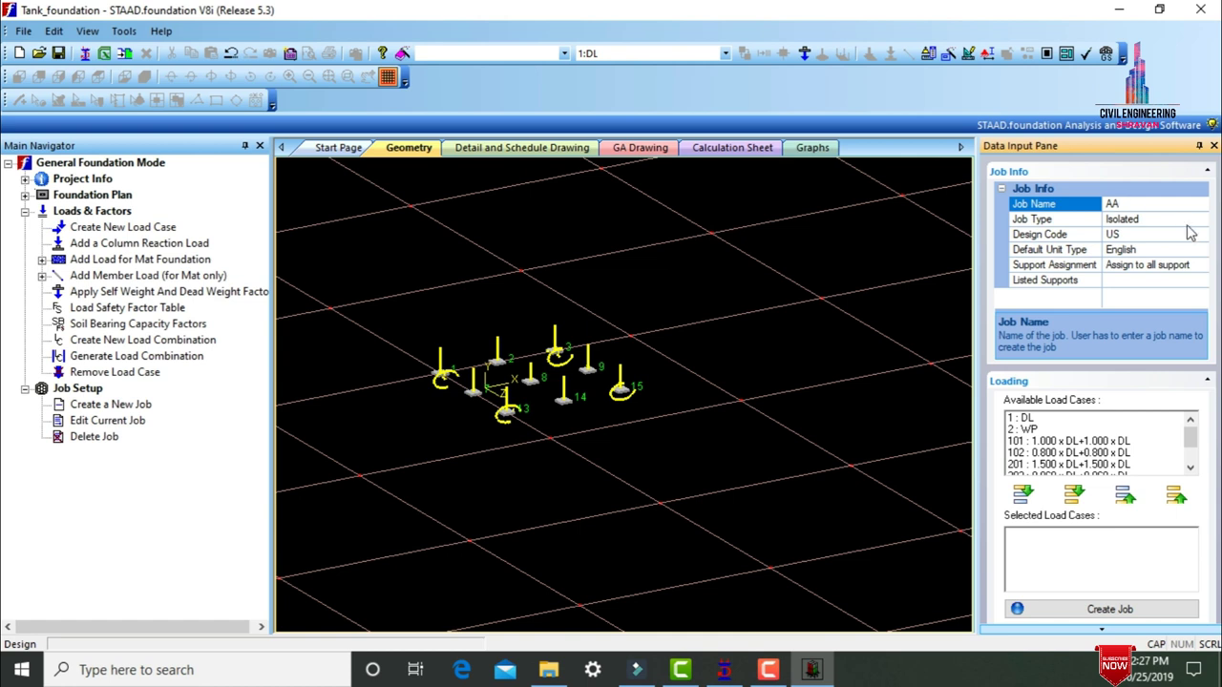
click(1204, 222)
click(1203, 220)
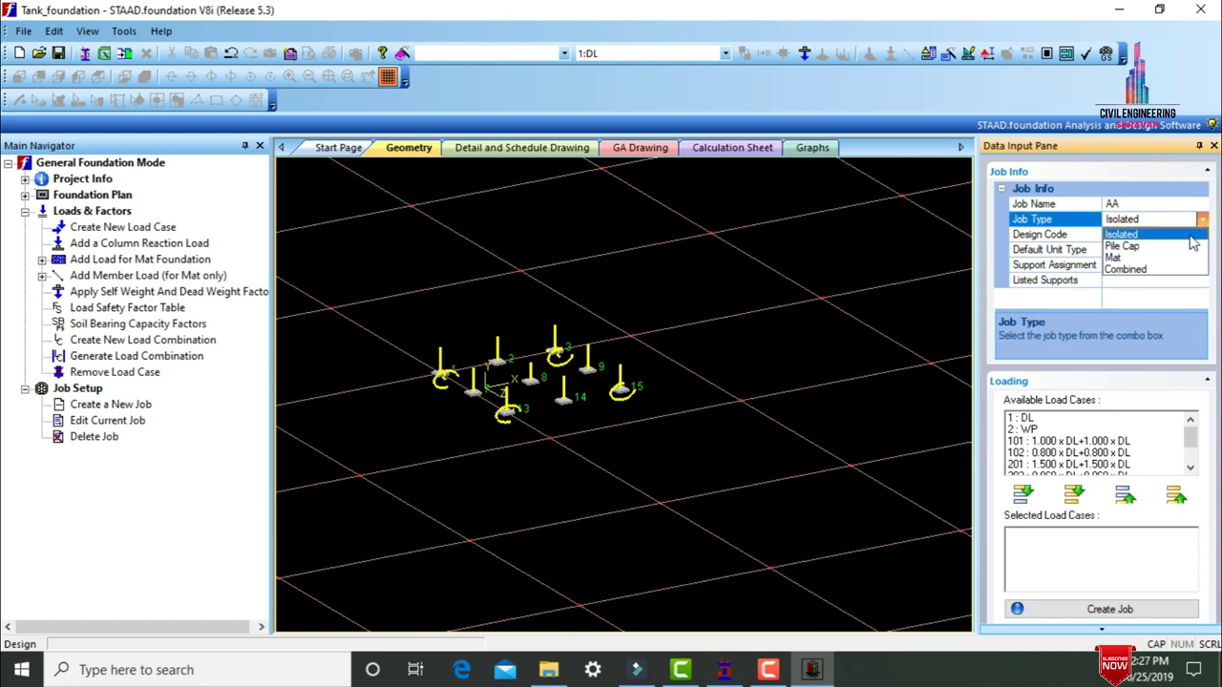
click(1188, 238)
- Set the Indian design code and SI units, add all load cases, and create job AA
click(1203, 234)
click(1202, 234)
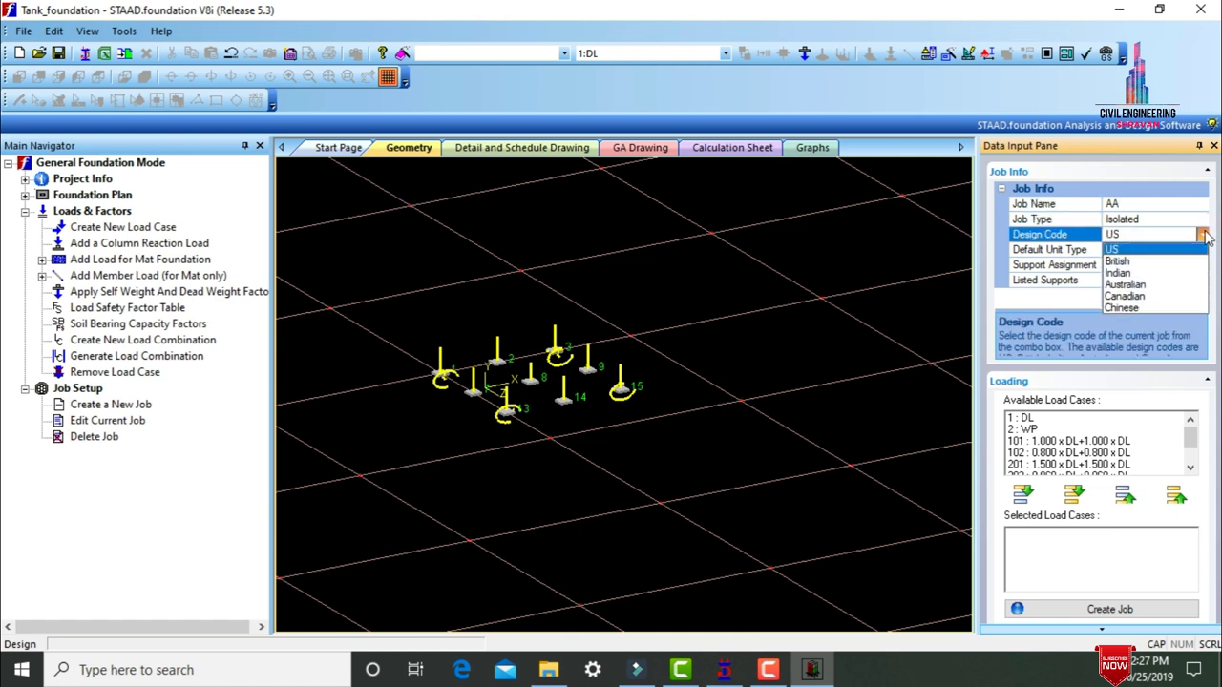
click(1133, 274)
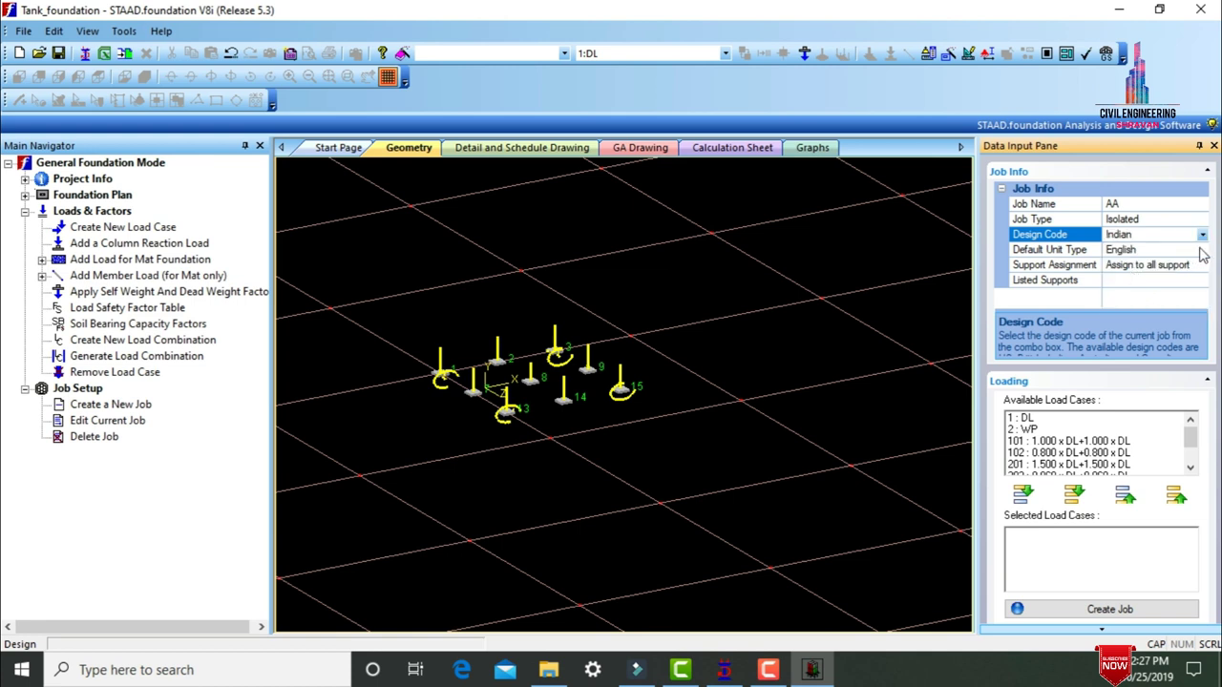
click(1200, 250)
click(1201, 250)
click(1136, 277)
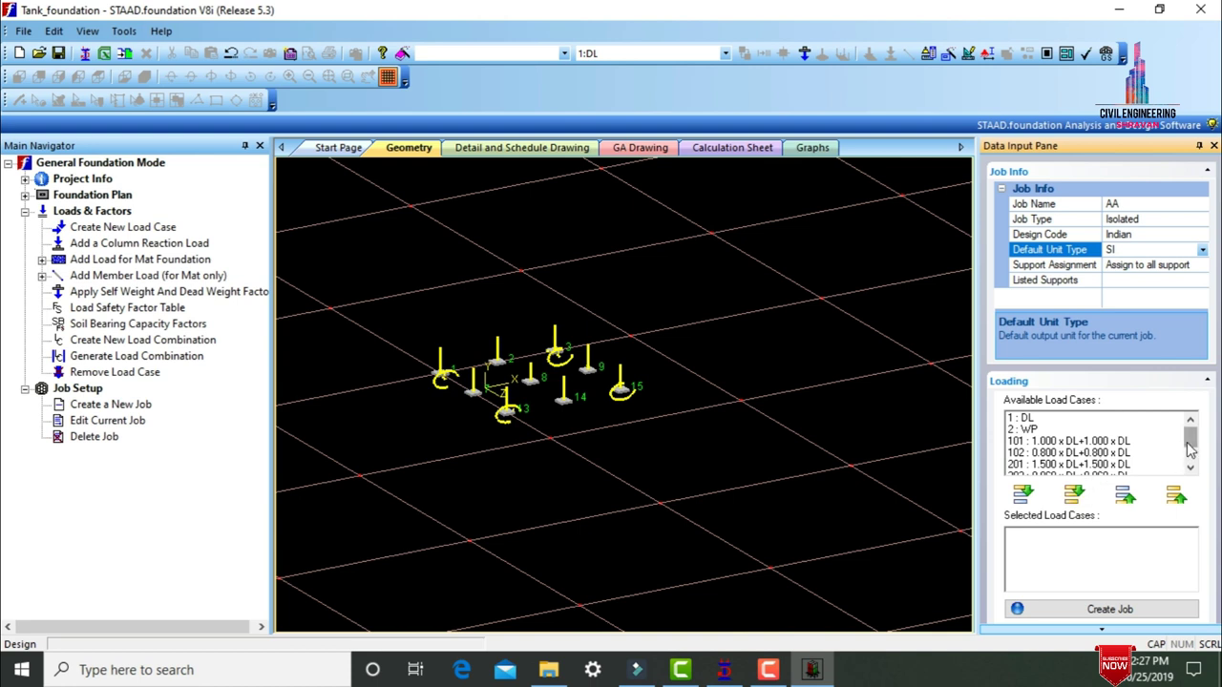
click(1072, 493)
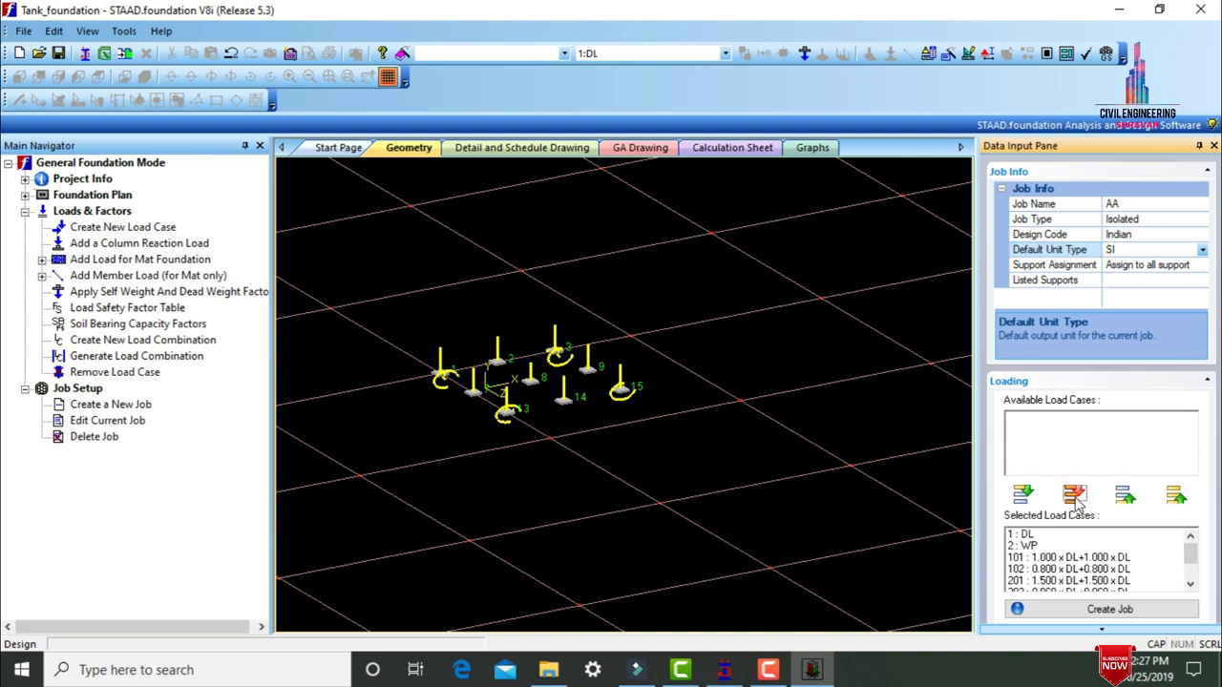
click(1106, 609)
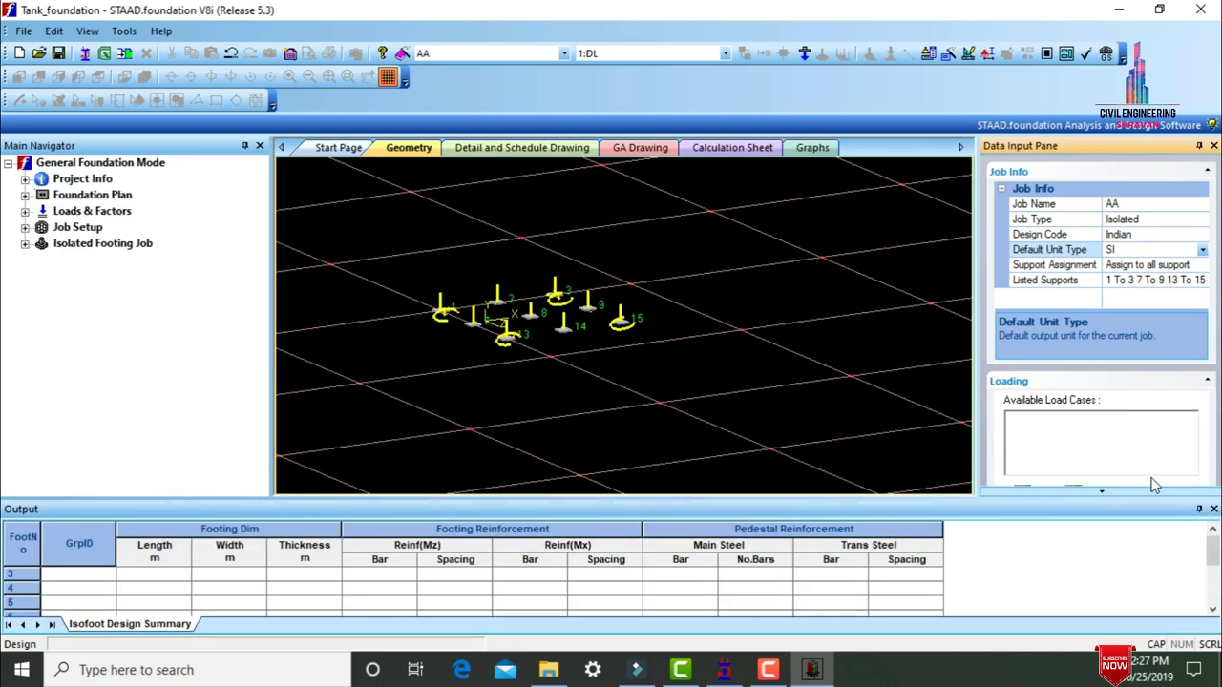
click(1213, 508)
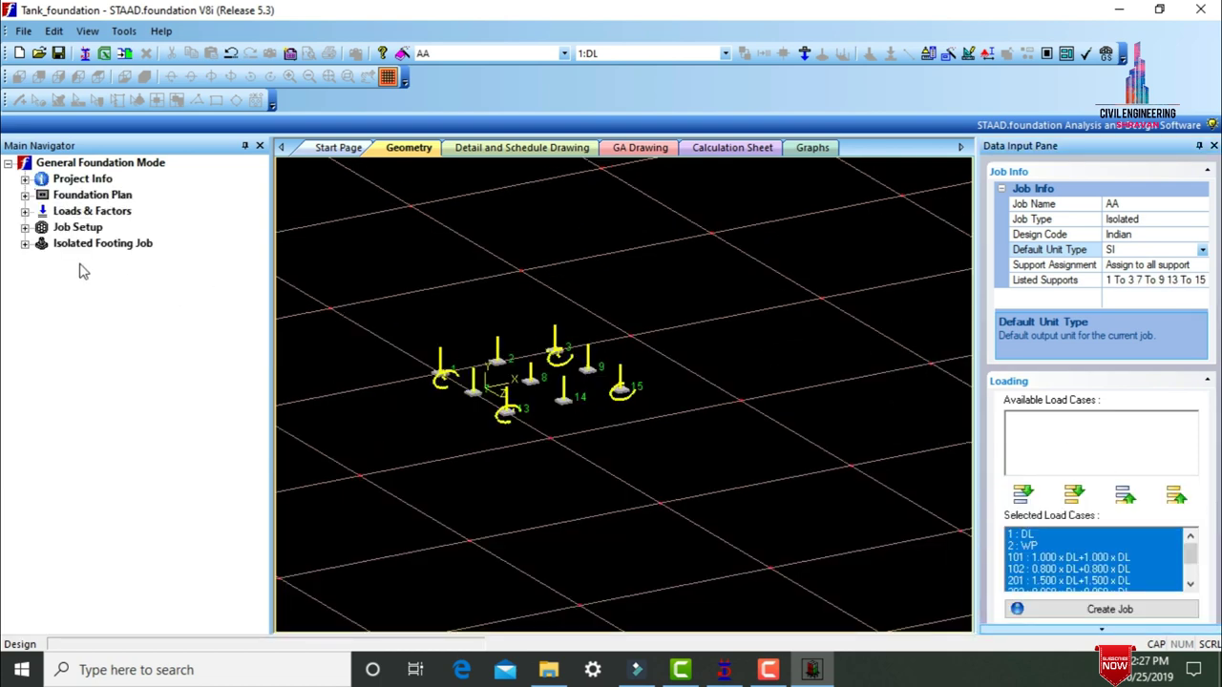
- Check concrete, cover, geometry and sliding parameters: friction 0.5, safety factors 1.5
click(24, 244)
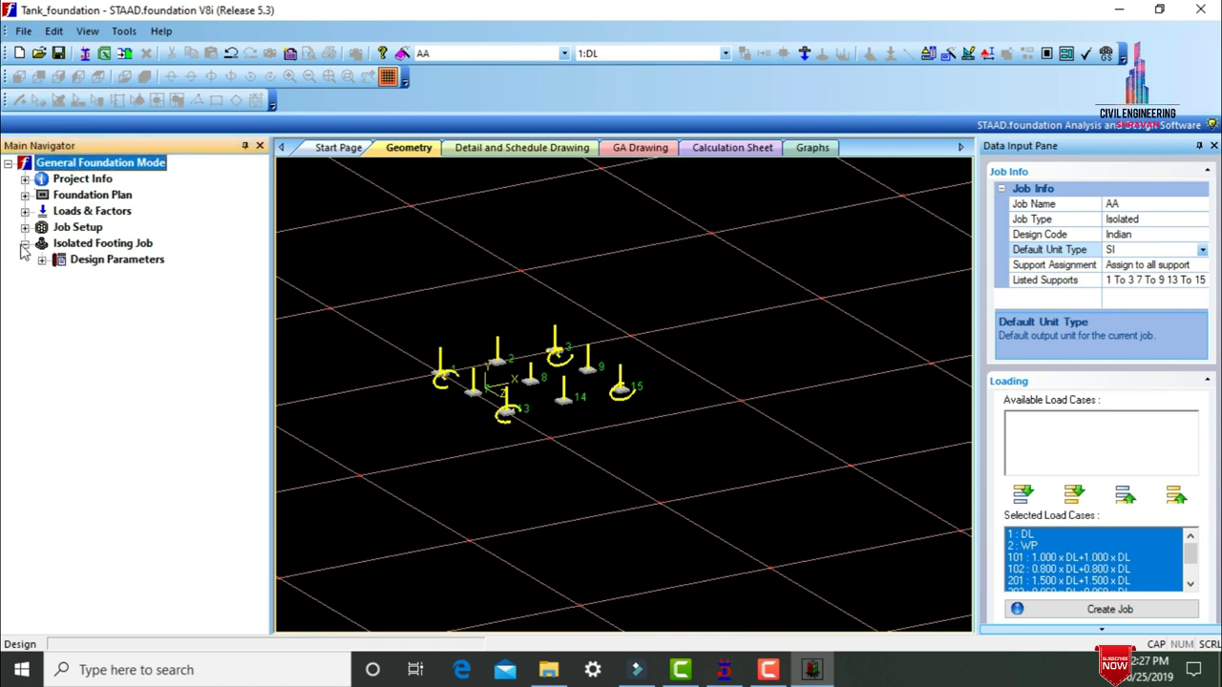
click(41, 260)
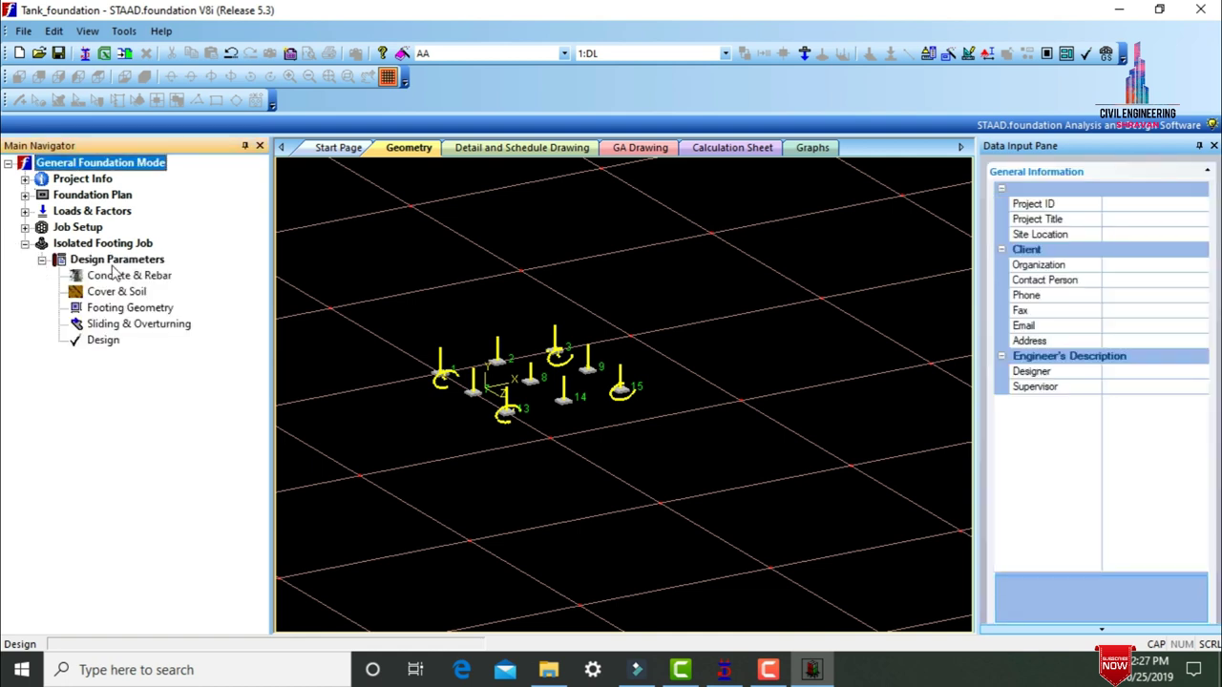
click(115, 276)
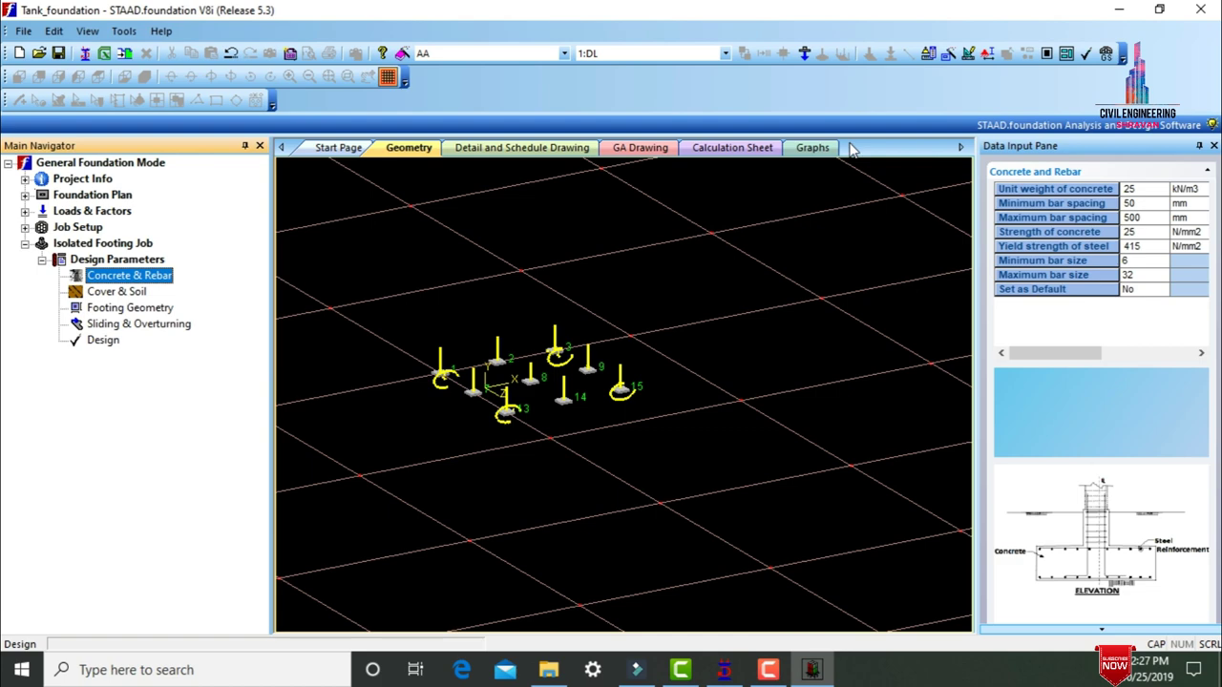
click(105, 295)
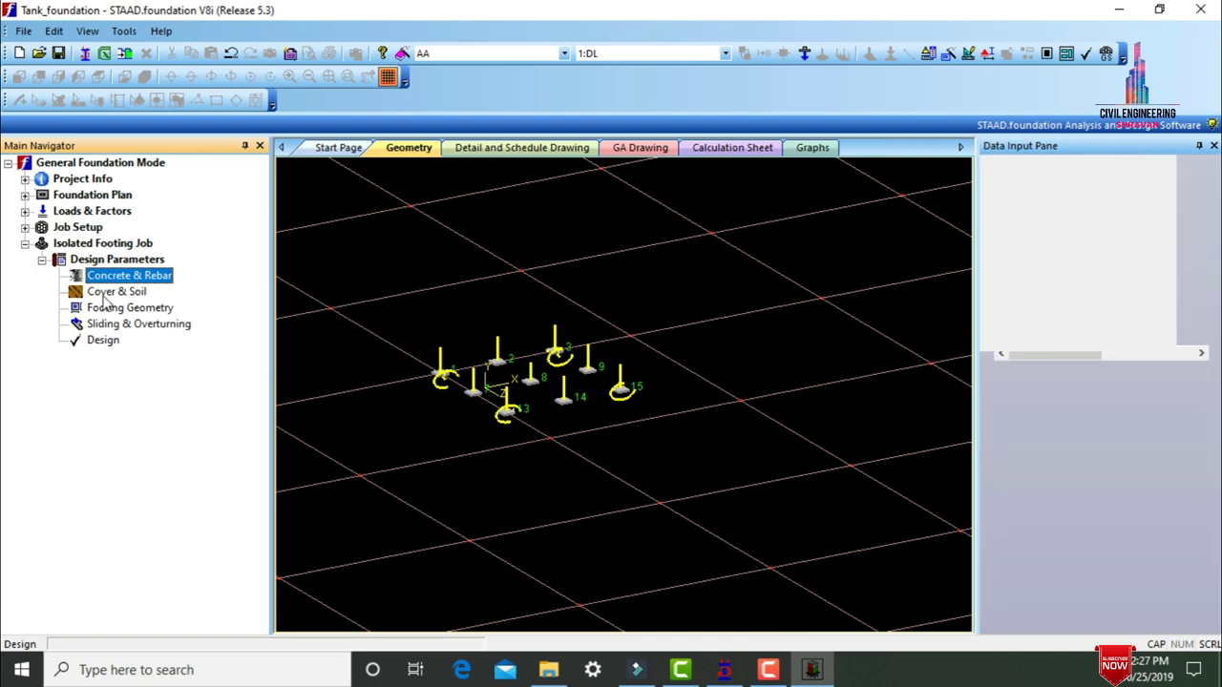
click(118, 309)
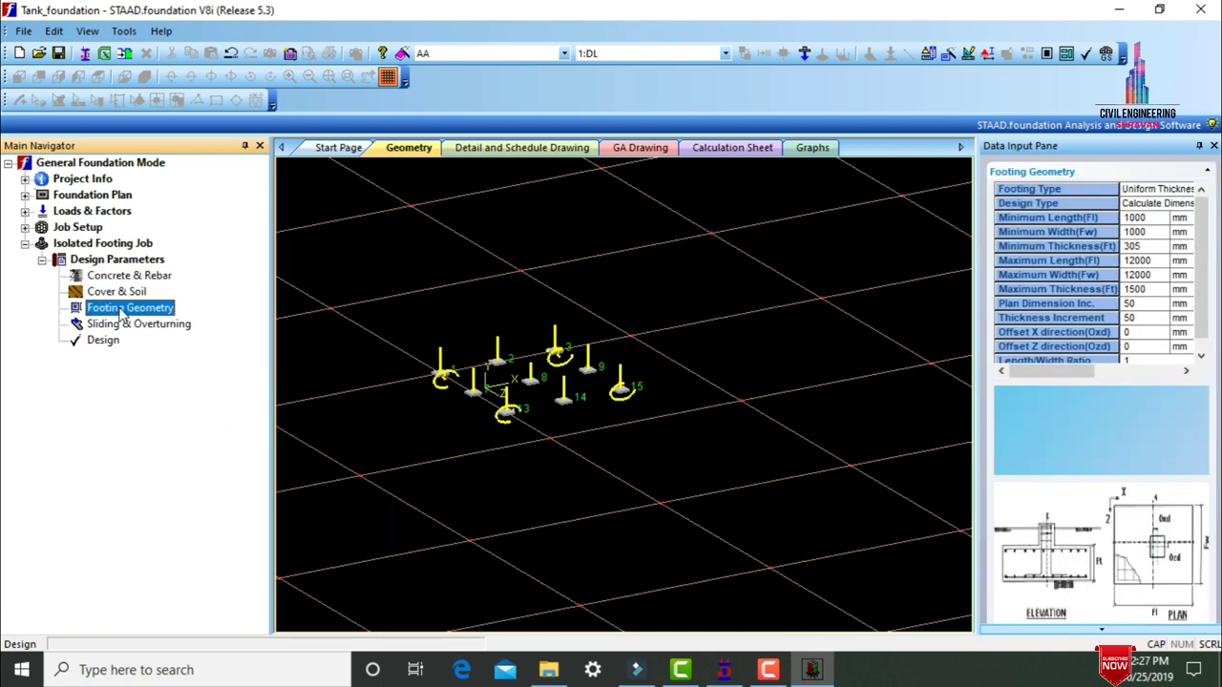
click(133, 325)
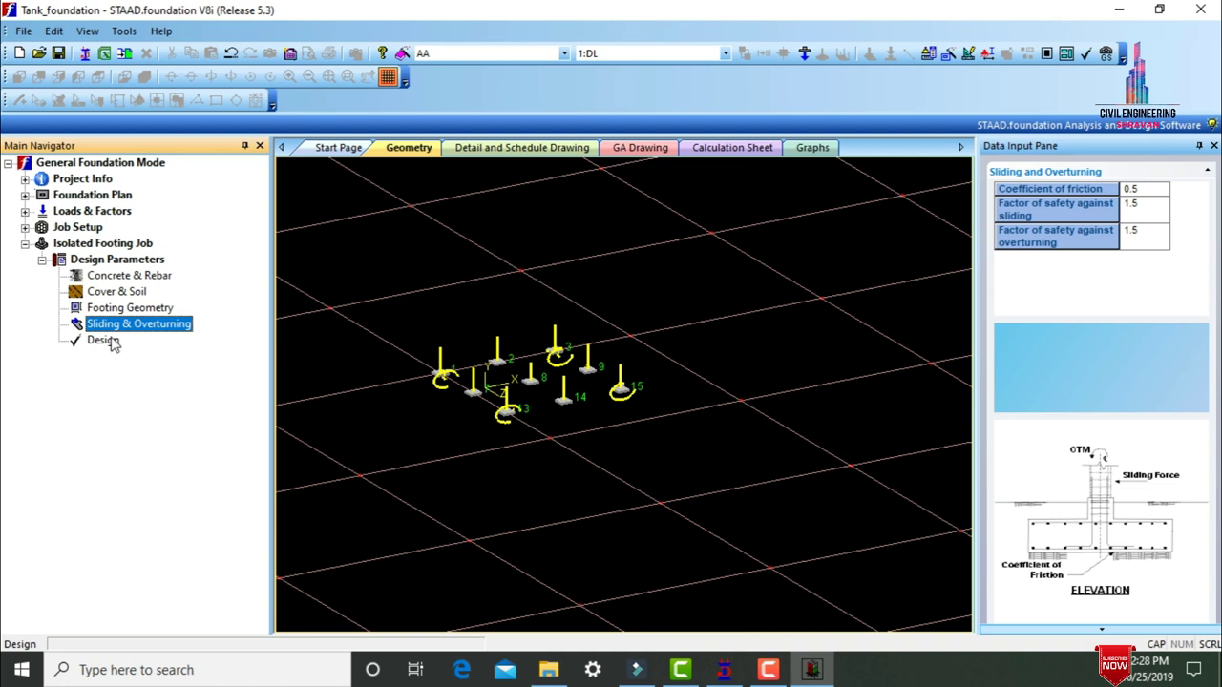
click(112, 341)
- Run the IS 456-2000 footing design and review Isolated Footing 3's calculation sheet
click(617, 370)
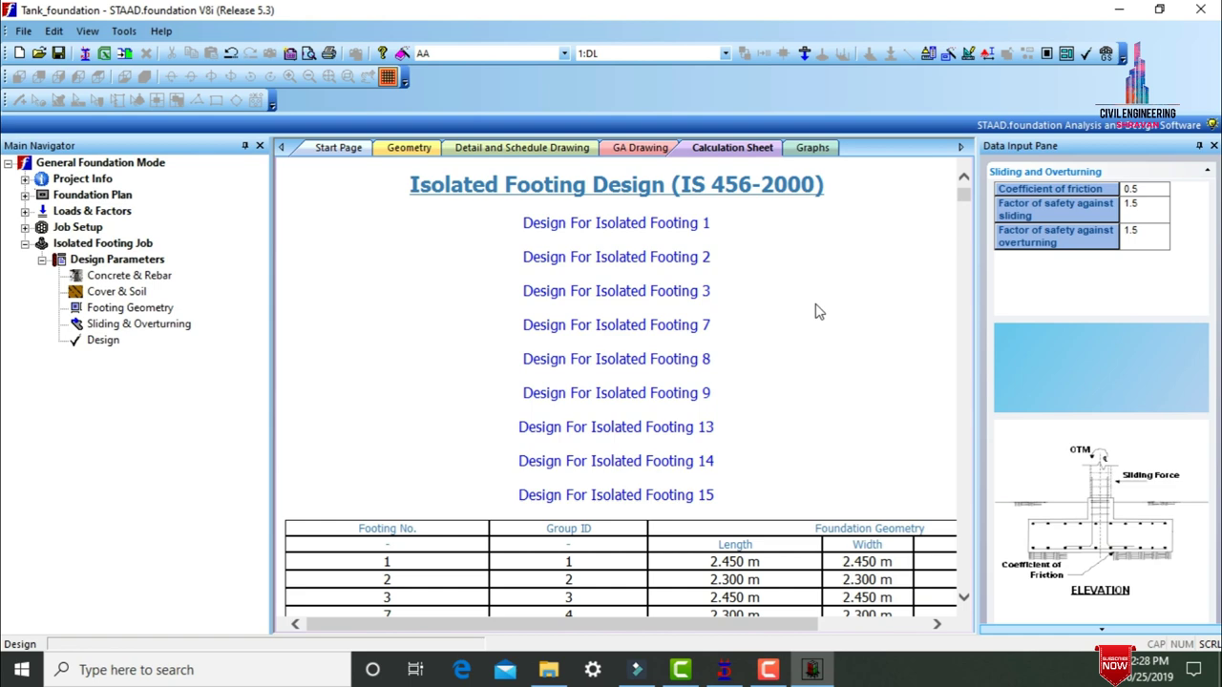
click(686, 296)
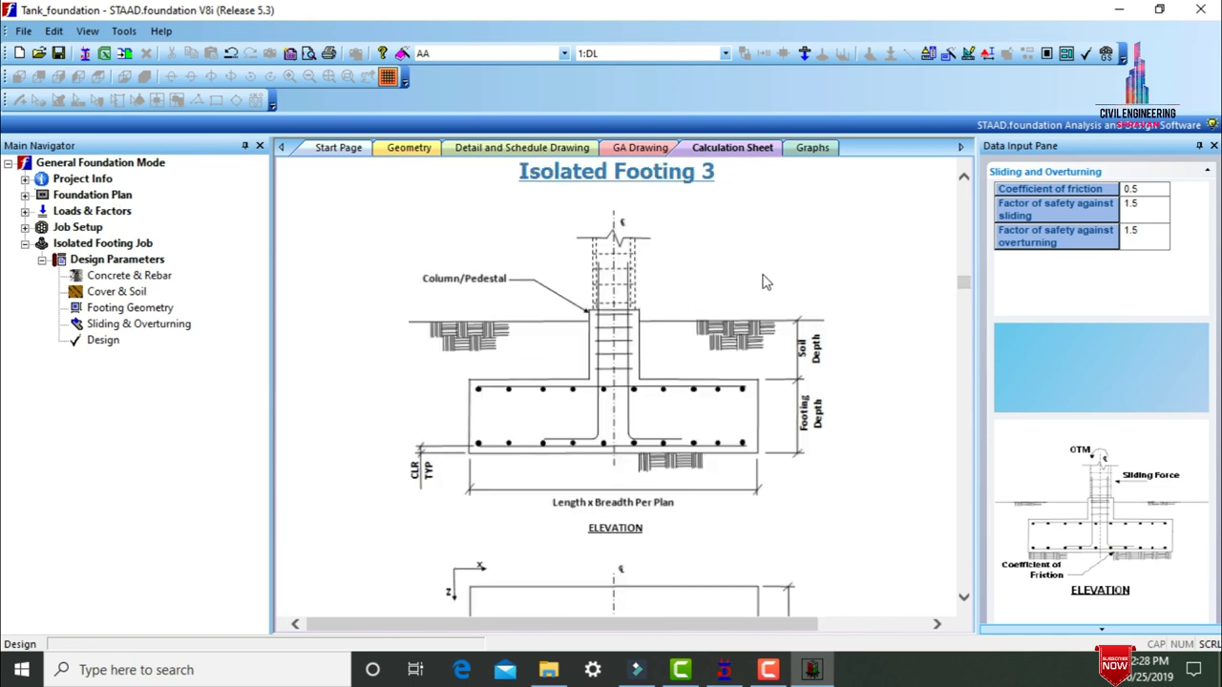
scroll(965, 346, down, 15)
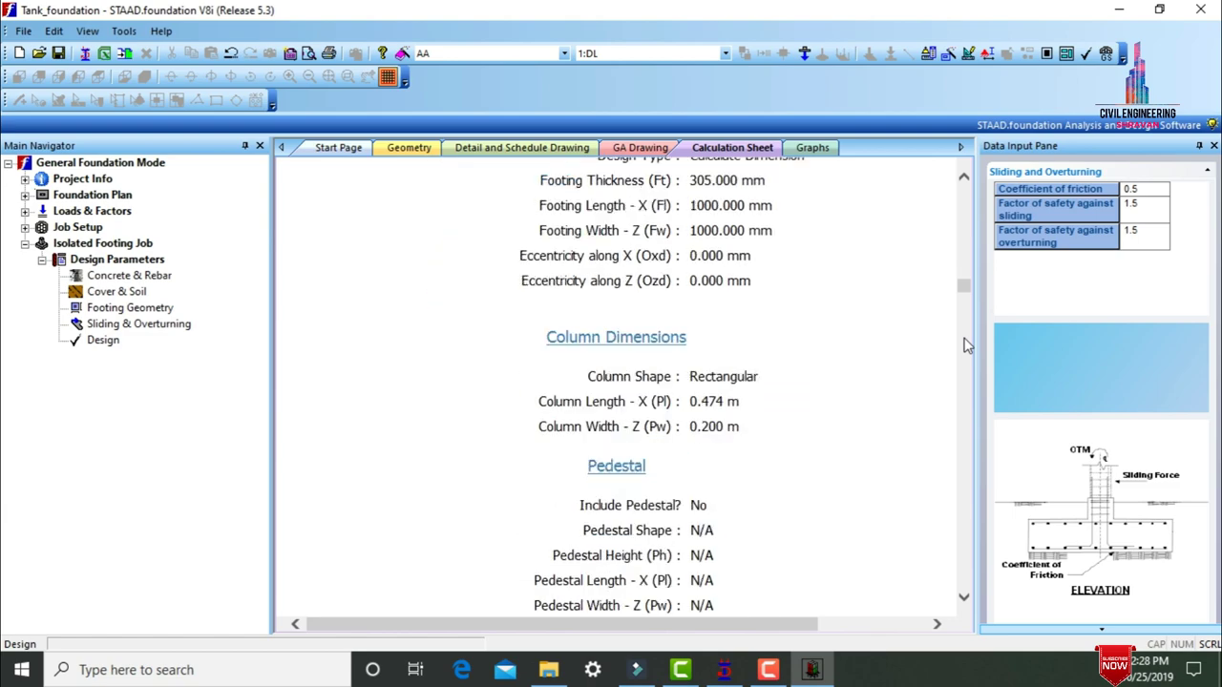
scroll(966, 346, down, 20)
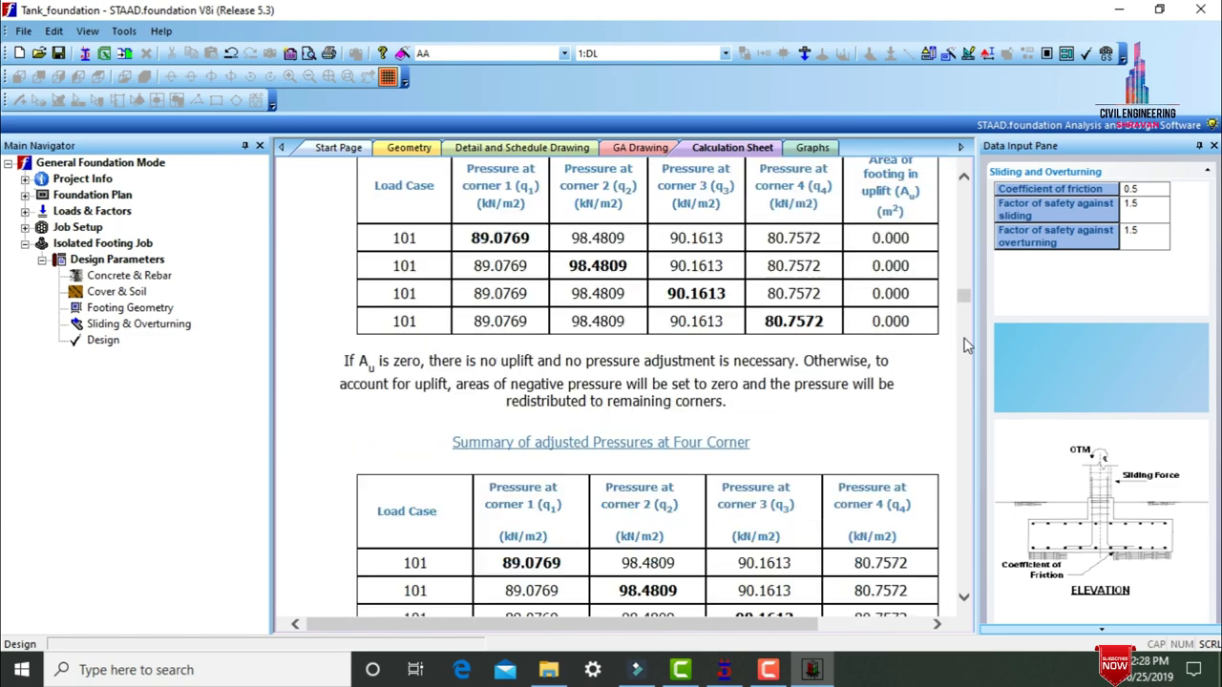
scroll(966, 346, down, 5)
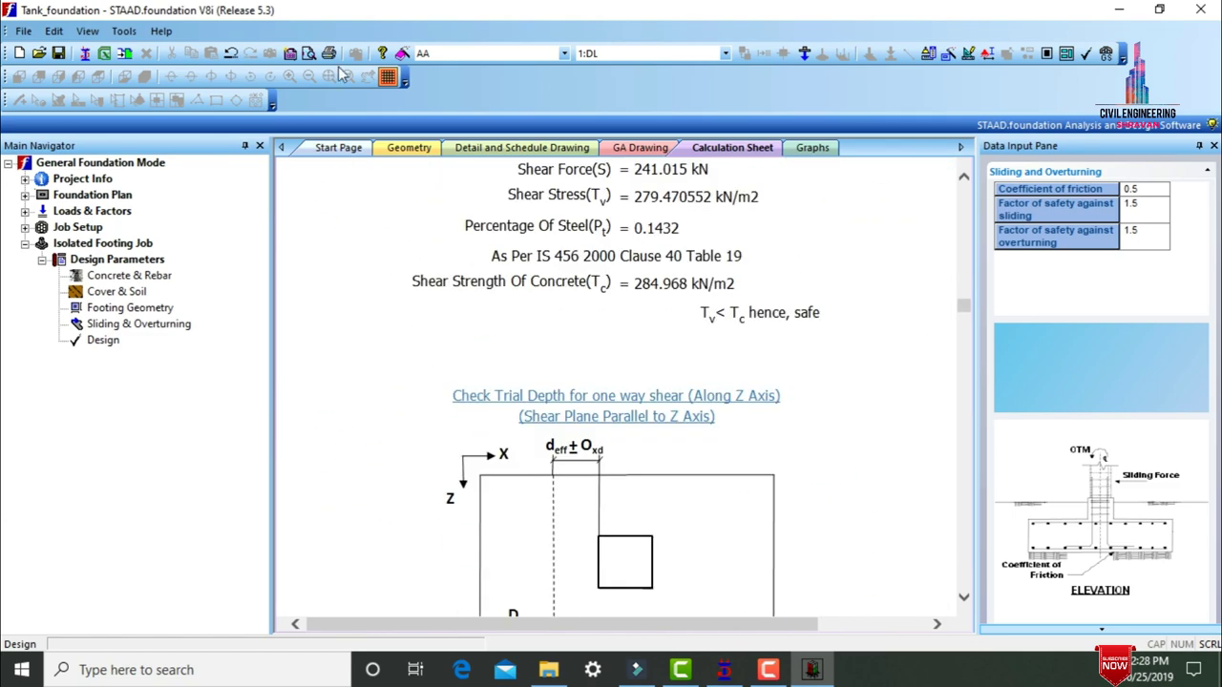
click(338, 147)
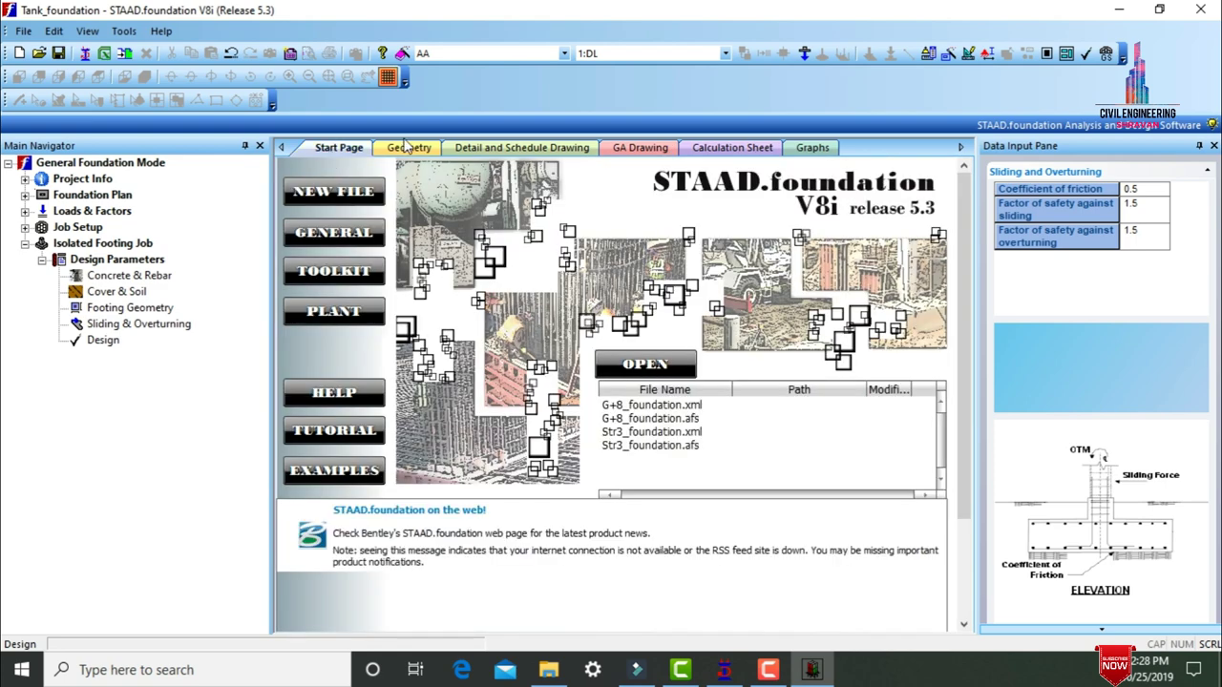
- Review the footing geometry, schedule and GA drawings, then rotate the STAAD.Pro tank model
click(409, 146)
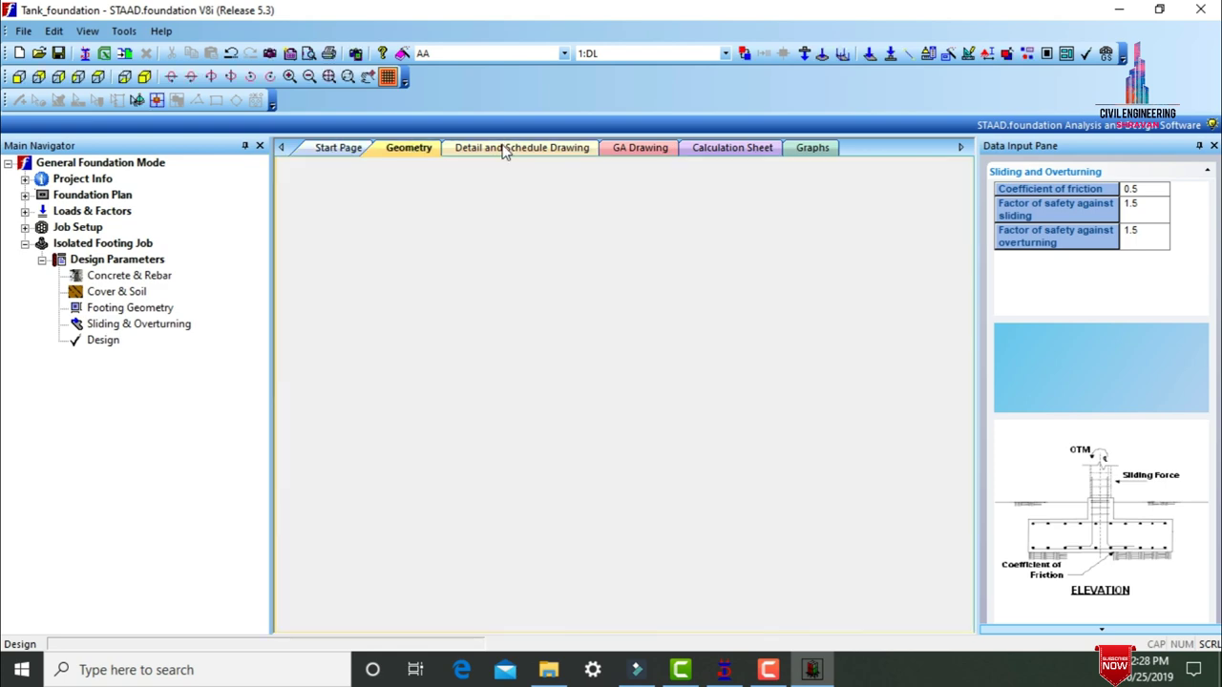
click(506, 149)
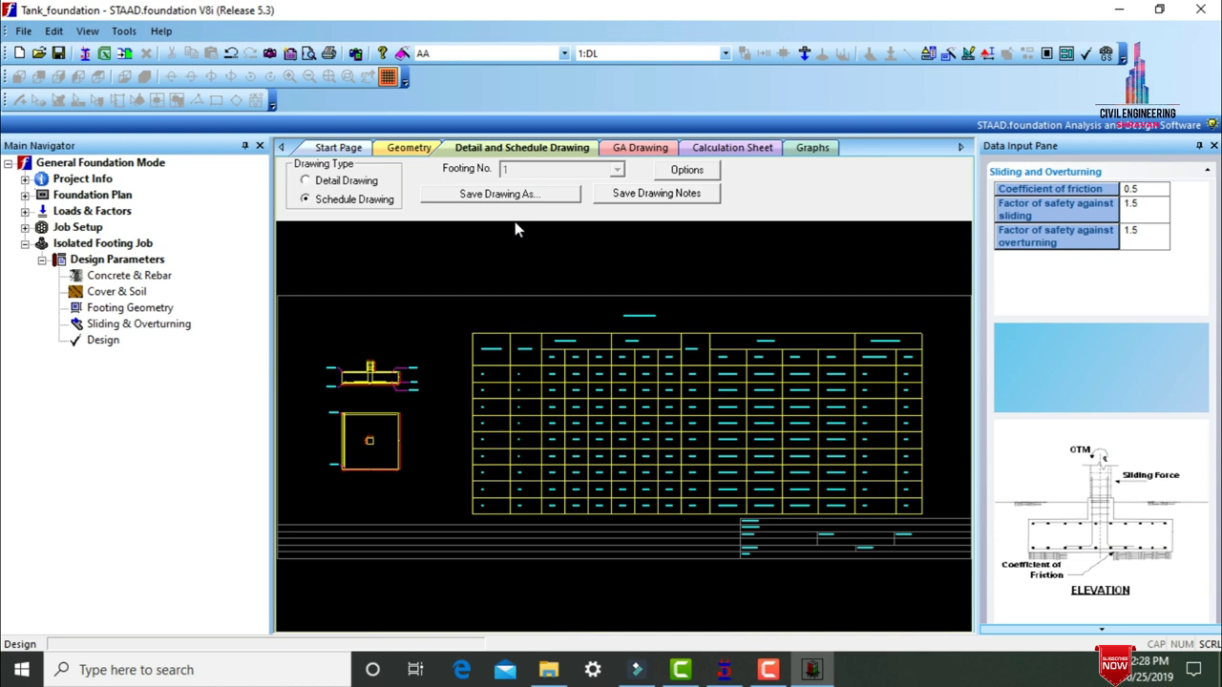
click(626, 151)
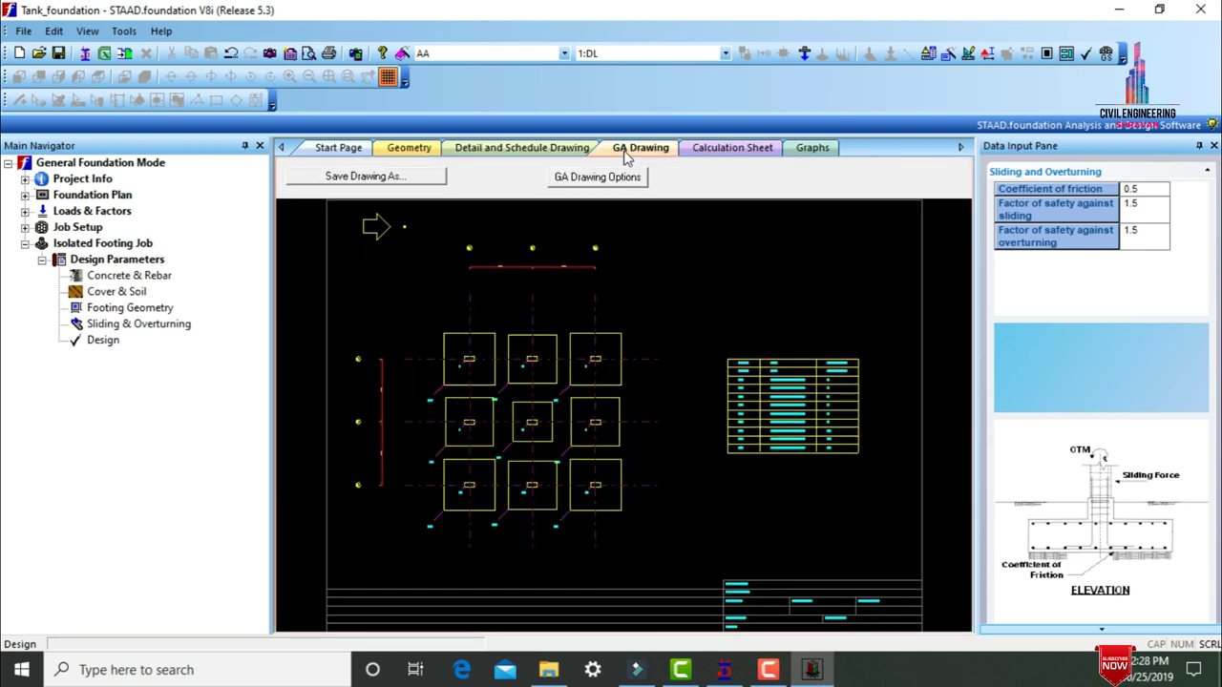
click(740, 155)
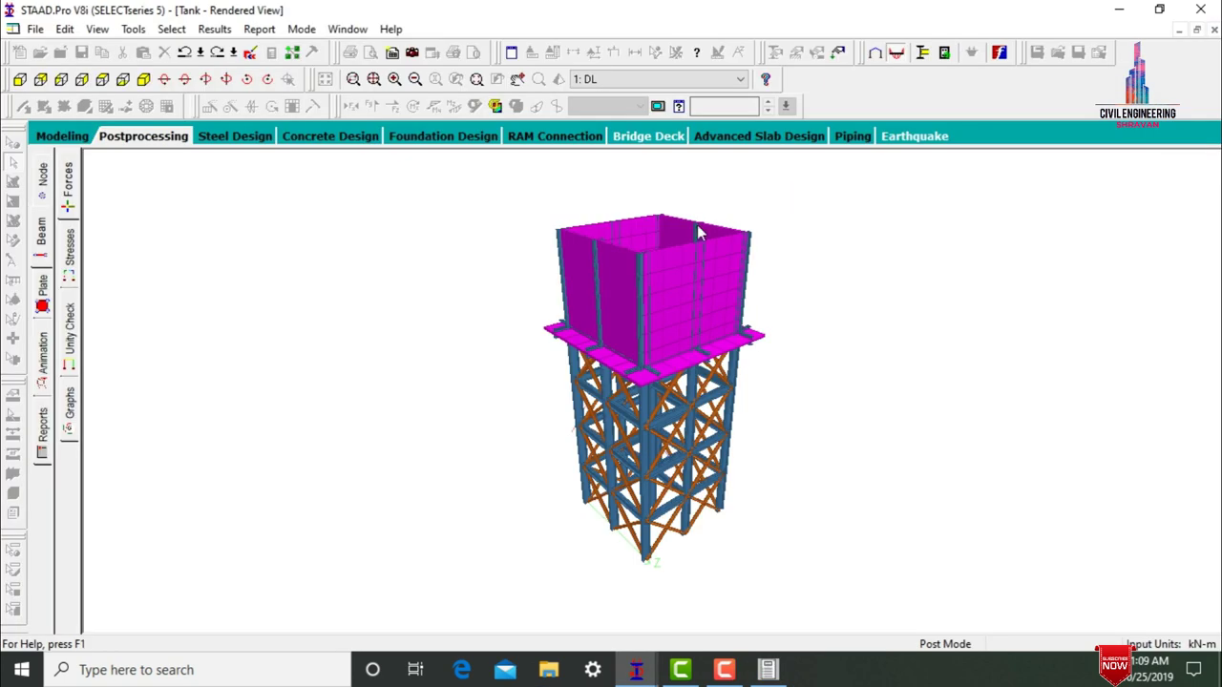
drag(697, 229, 537, 154)
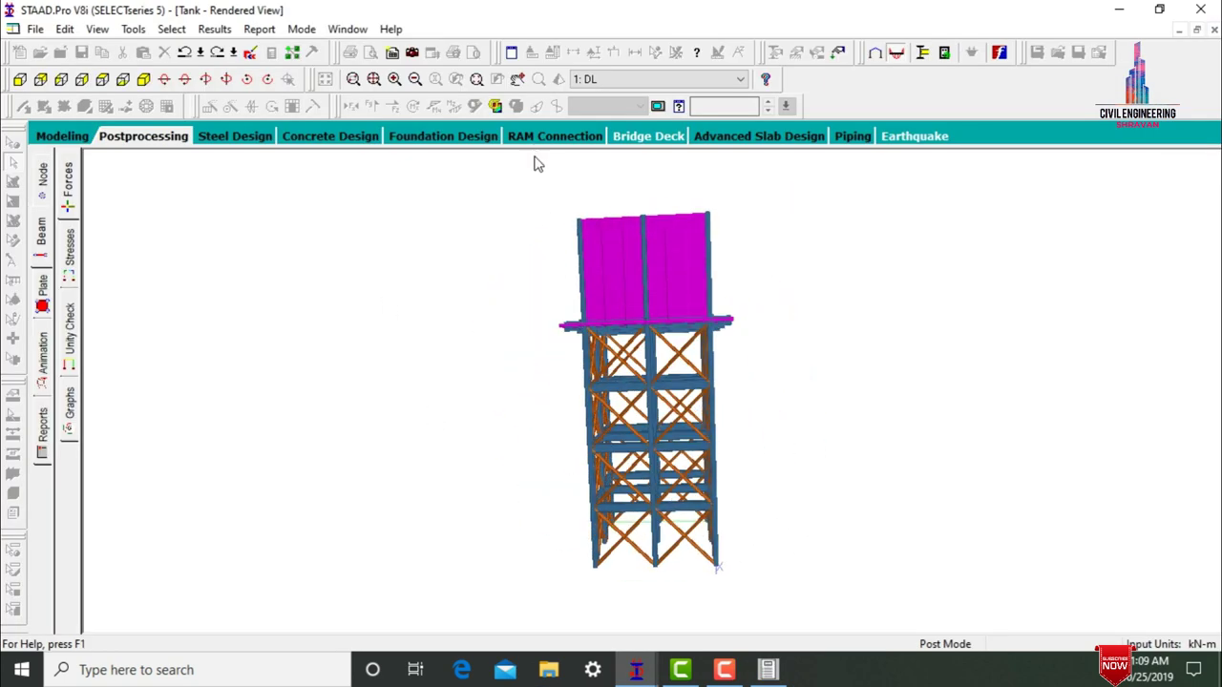